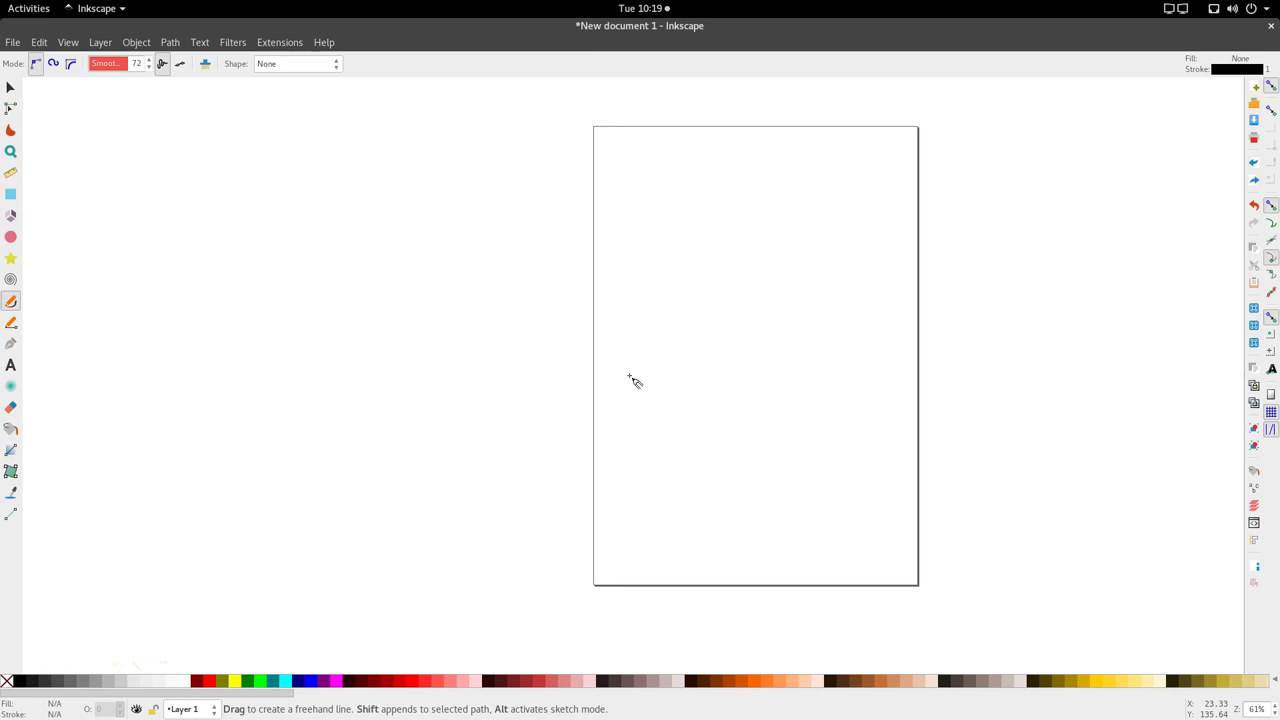
- Draw a straight diagonal Pencil line about 56 mm wide and 72 mm high near the page's left edge
left_click(630, 376)
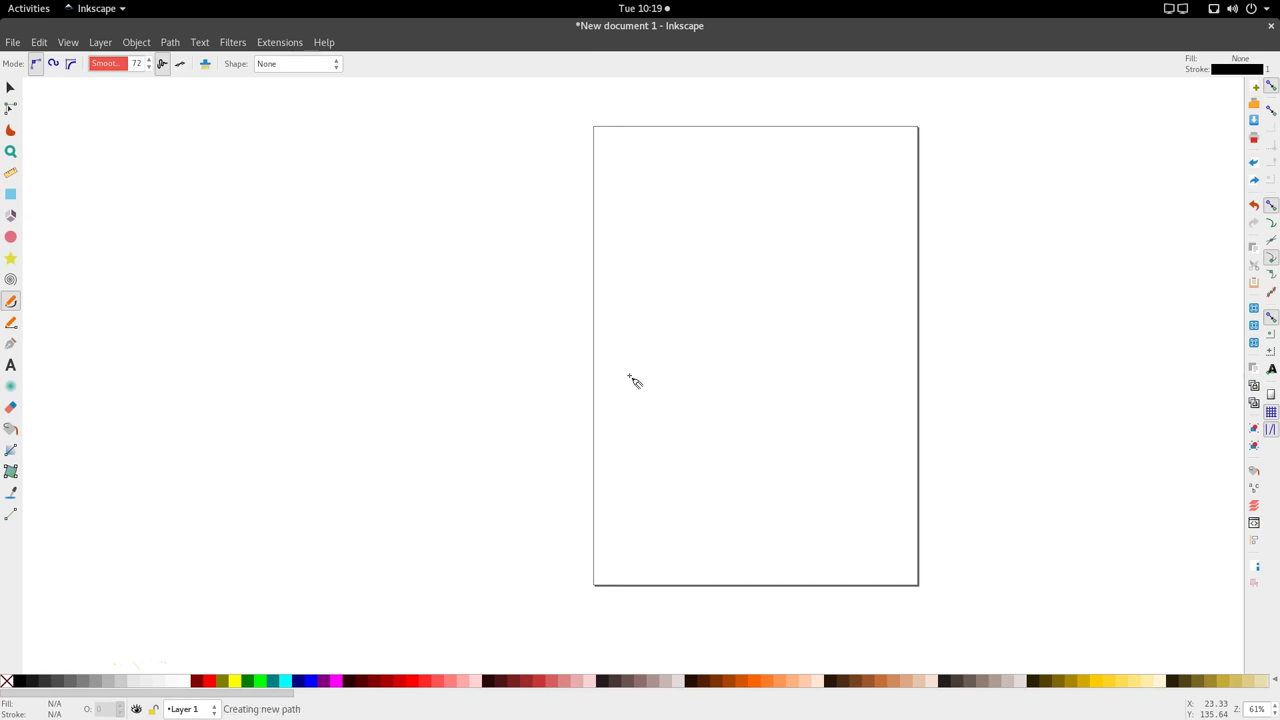
left_click(715, 266)
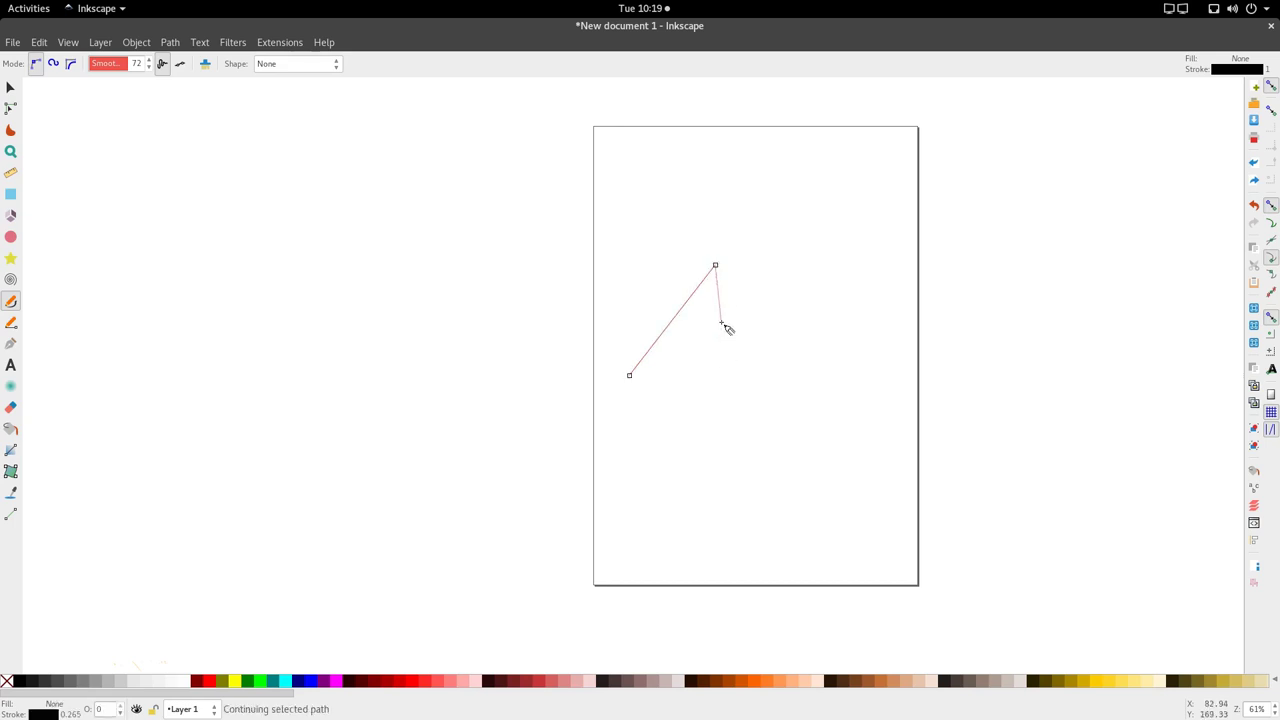
left_click(10, 88)
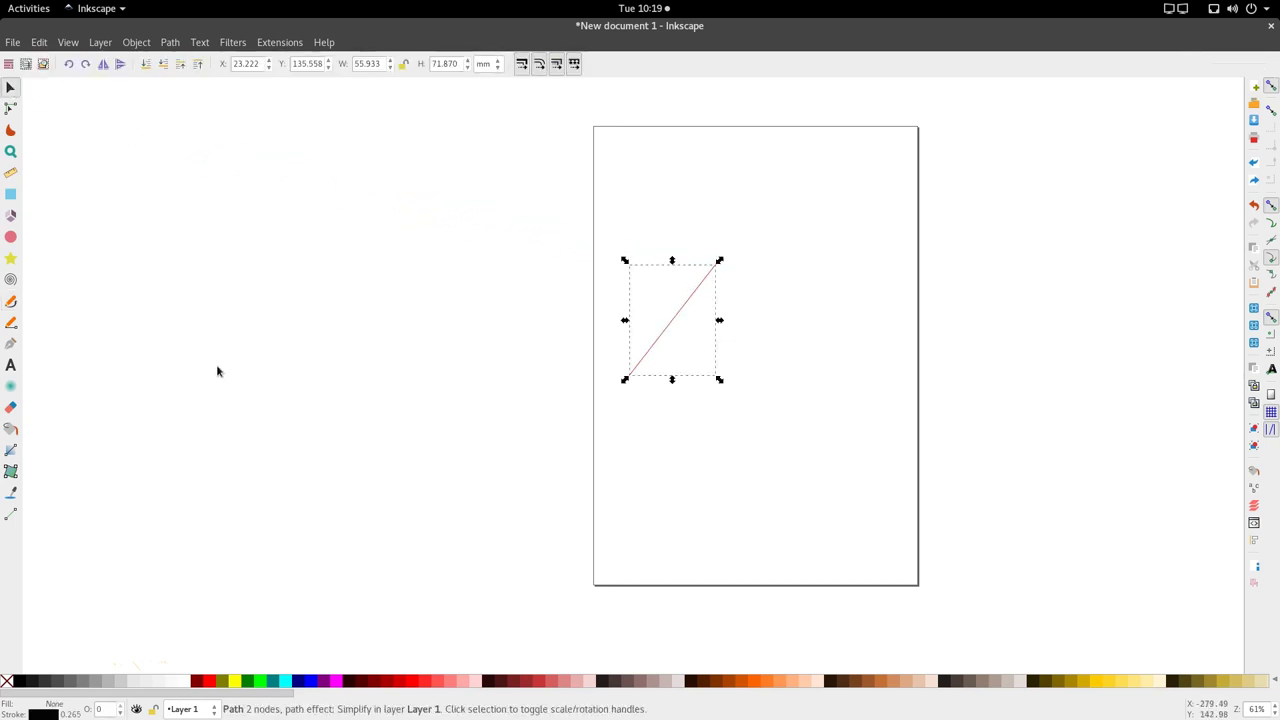
- Edit the line's nodes, shifting the upper end slightly up-left and the lower end to about X 21, Y 138 mm
left_click(683, 366)
double_click(688, 310)
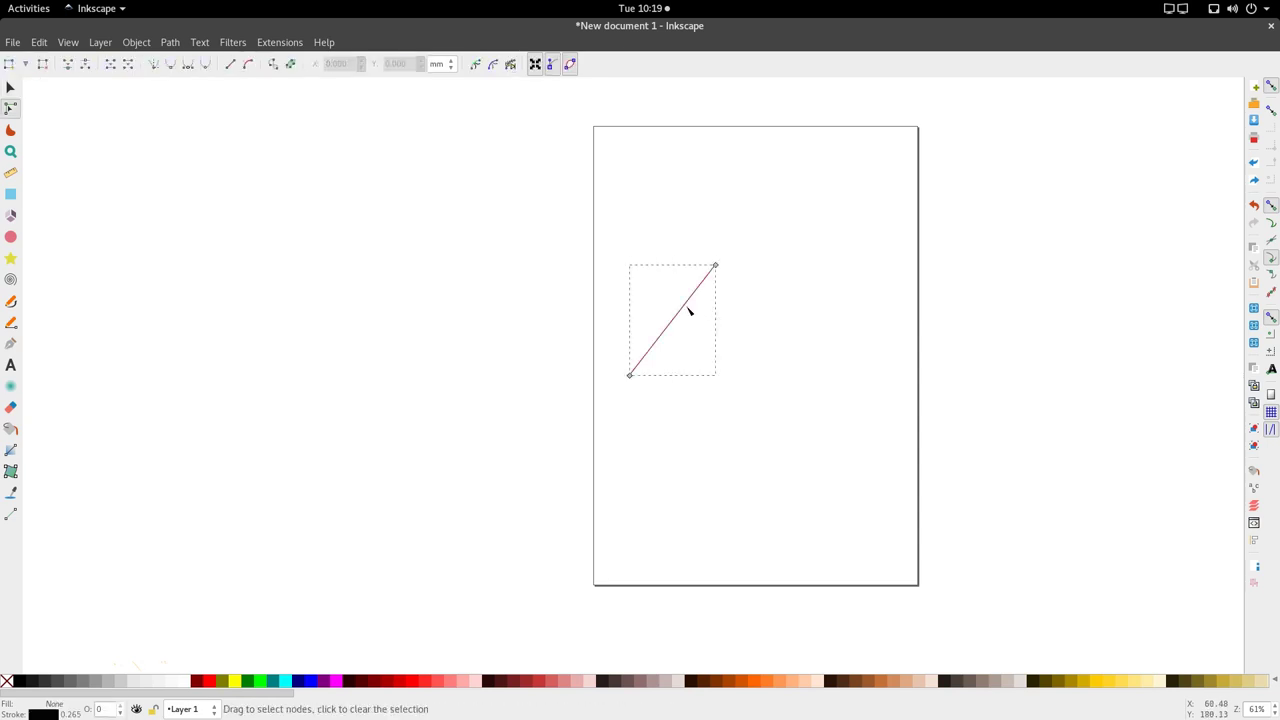
mouse_move(715, 266)
left_mouse_down()
mouse_move(727, 279)
mouse_move(704, 257)
left_mouse_up()
left_click(631, 375, "shift")
left_click(631, 375)
mouse_move(631, 375)
left_mouse_down()
mouse_move(637, 386)
mouse_move(628, 372)
left_mouse_up()
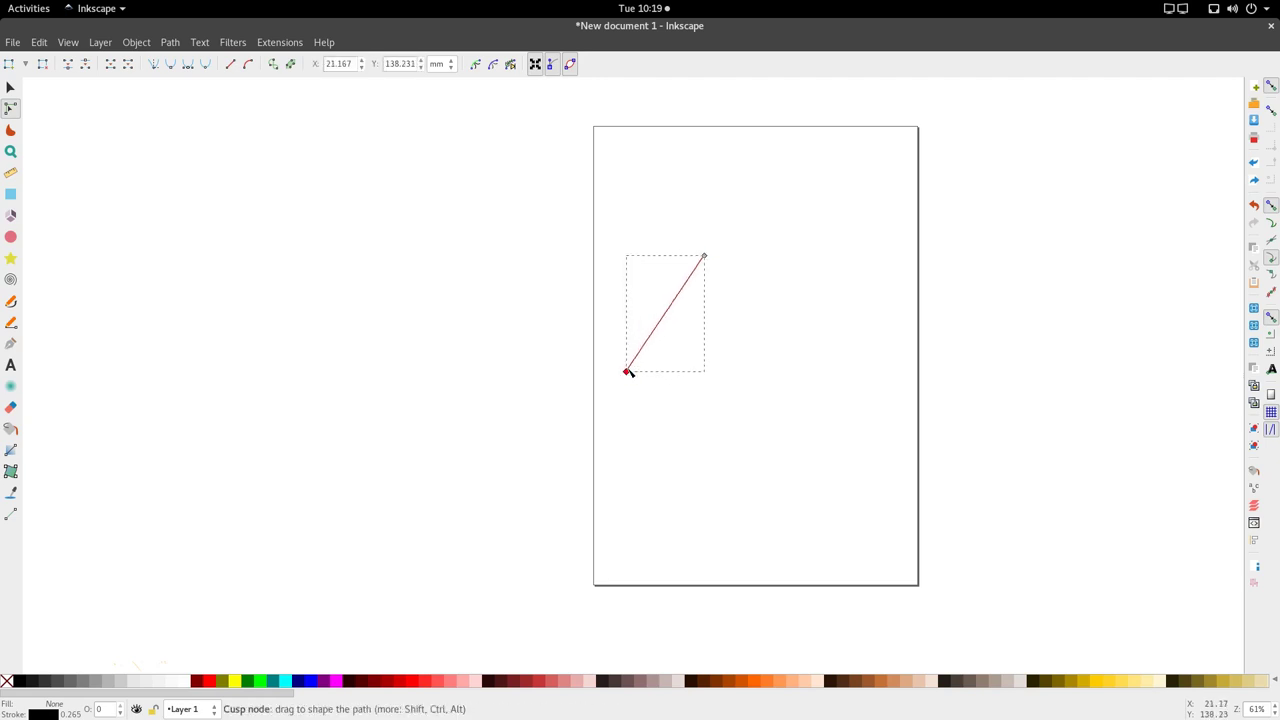
- Draw an open, smoothed crown-shaped Pencil path of seven segments beside the line, about 146 mm wide and 108 mm high
left_click(11, 302)
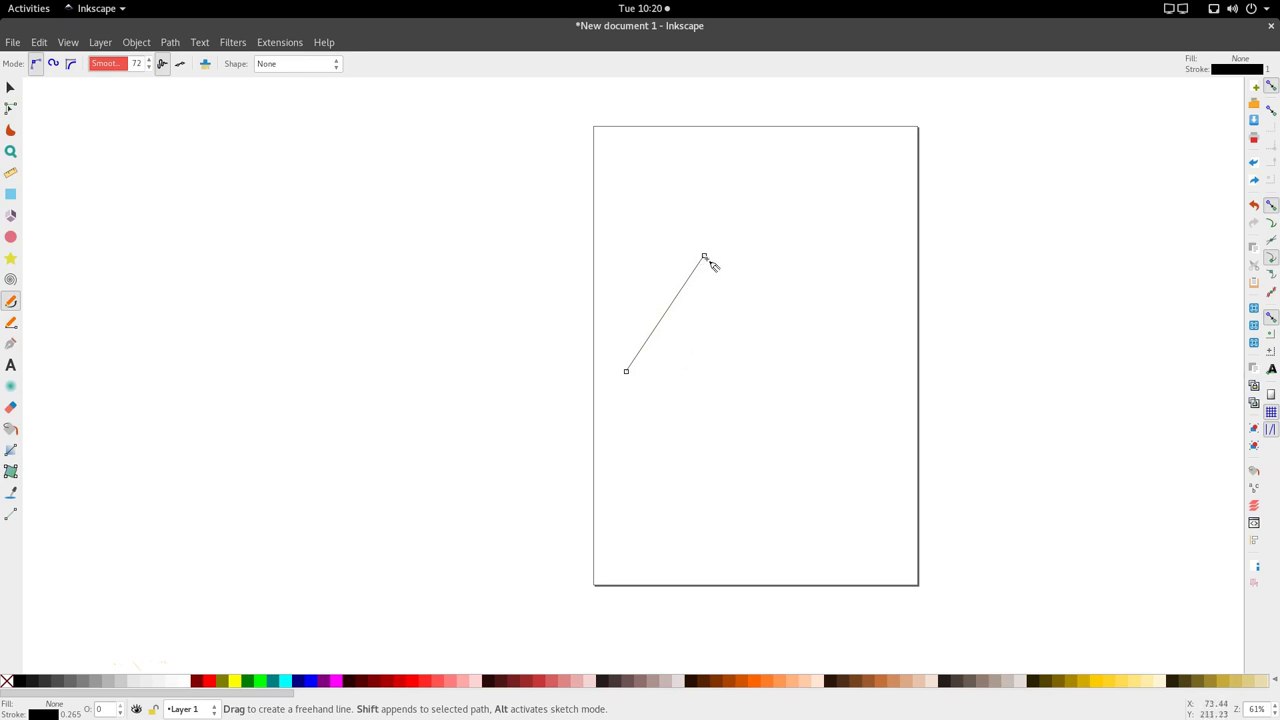
left_click(646, 387)
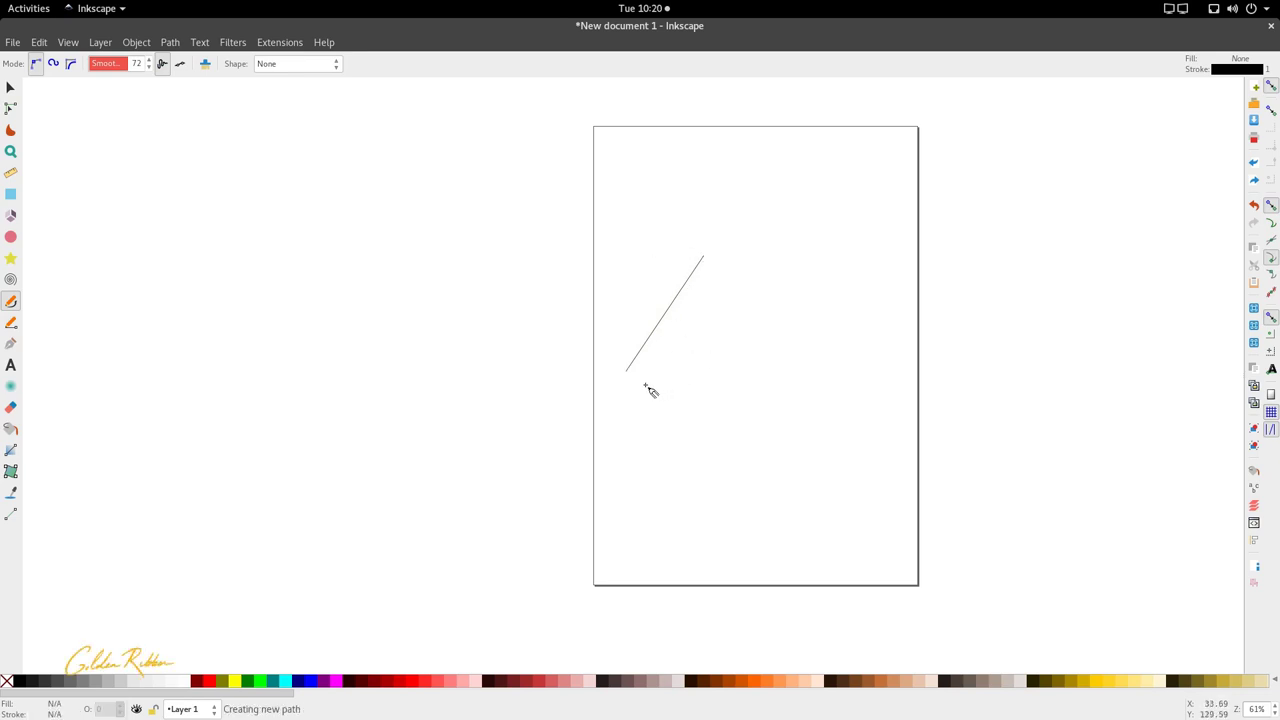
left_click(722, 269)
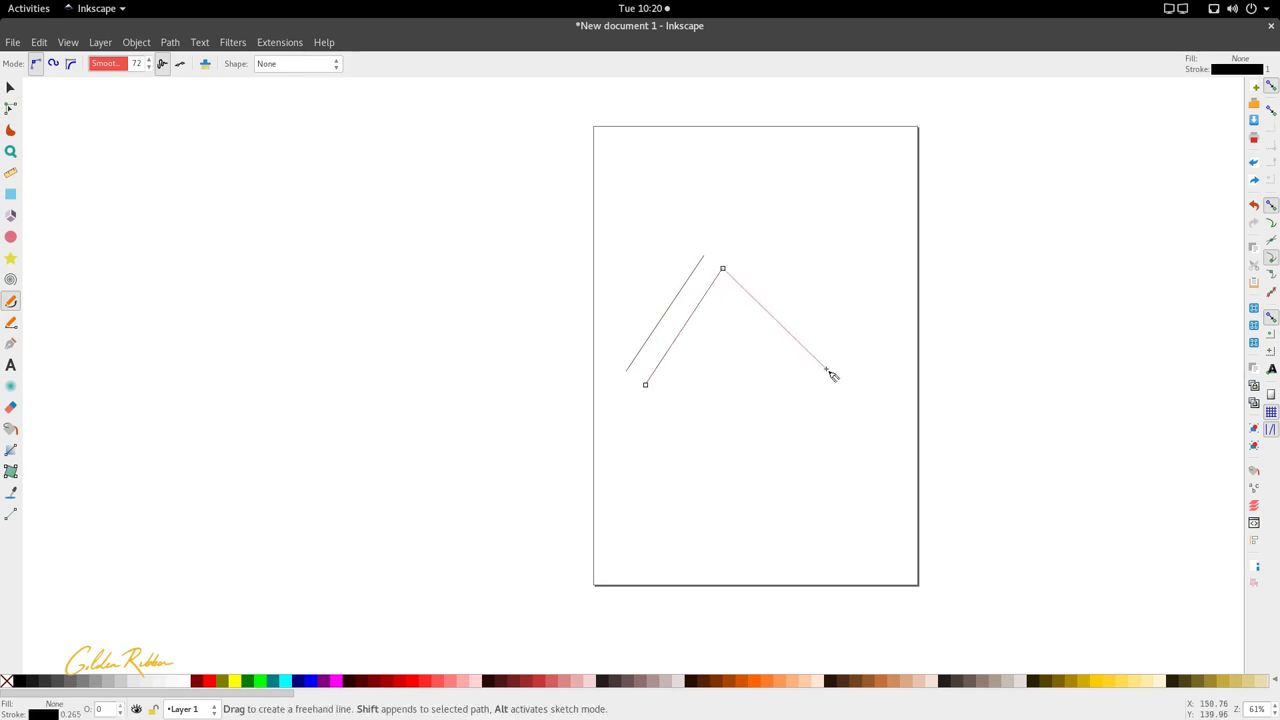
left_click(797, 351)
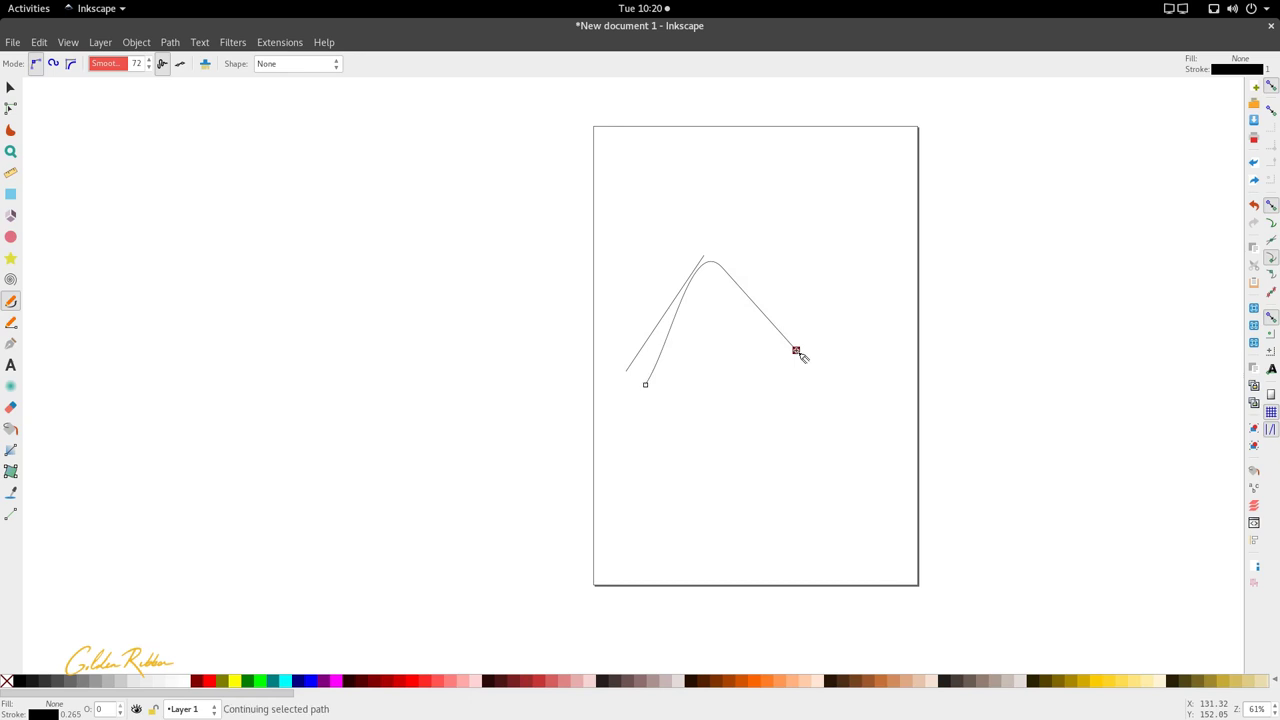
left_click(869, 280)
left_click(818, 416)
left_click(720, 414)
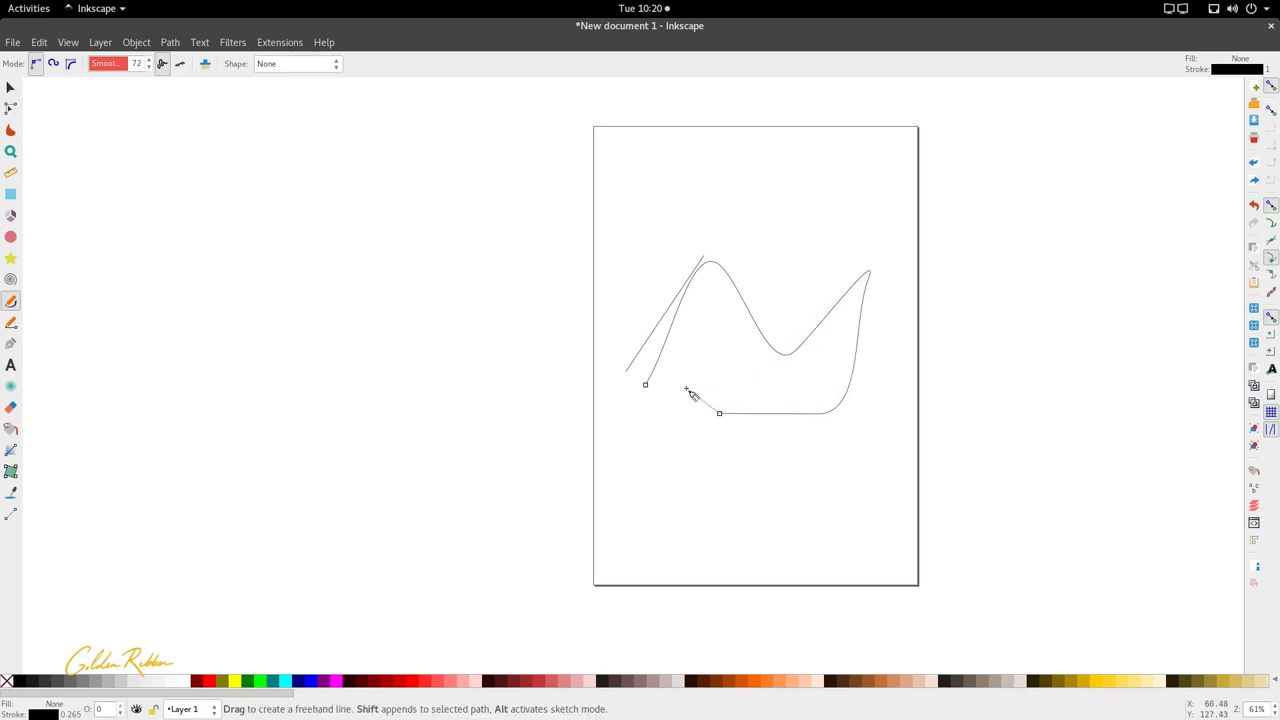
left_click(700, 358)
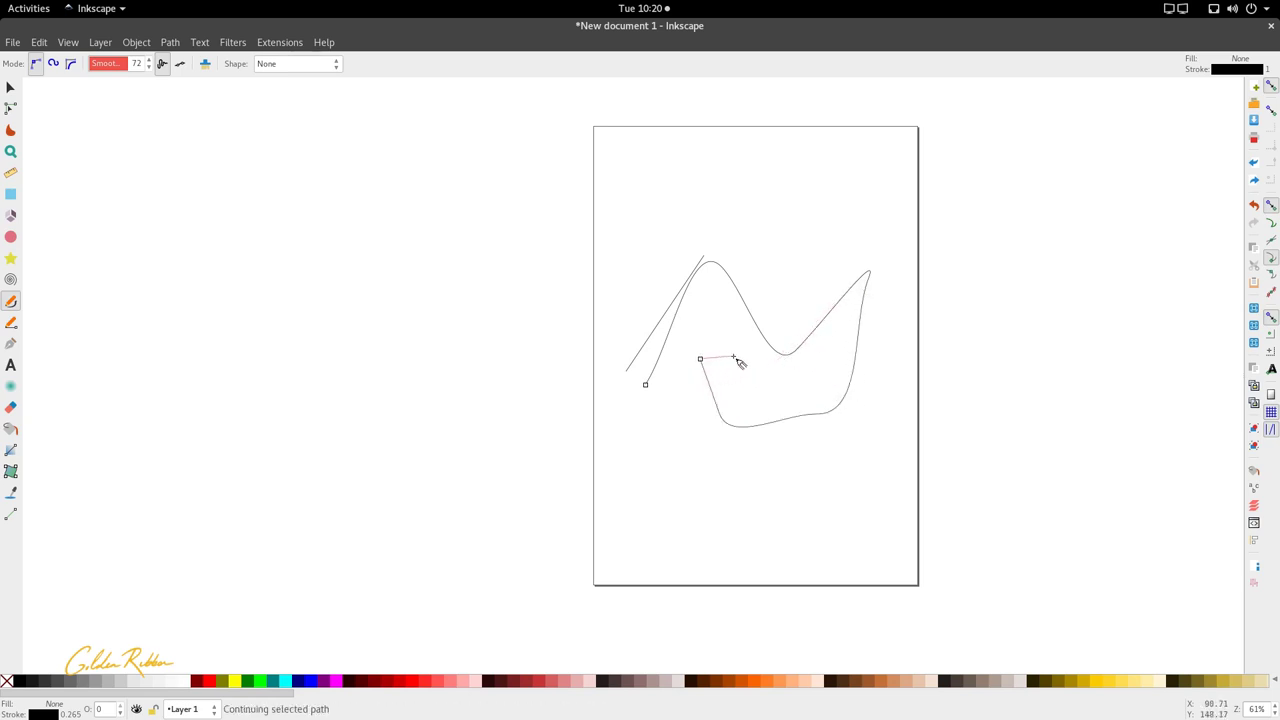
left_click(713, 321)
- Move the crown-shaped path to the right, clear of the straight line, and show its nodes
left_click(10, 88)
left_click_drag(777, 357, 838, 343)
double_click(838, 343)
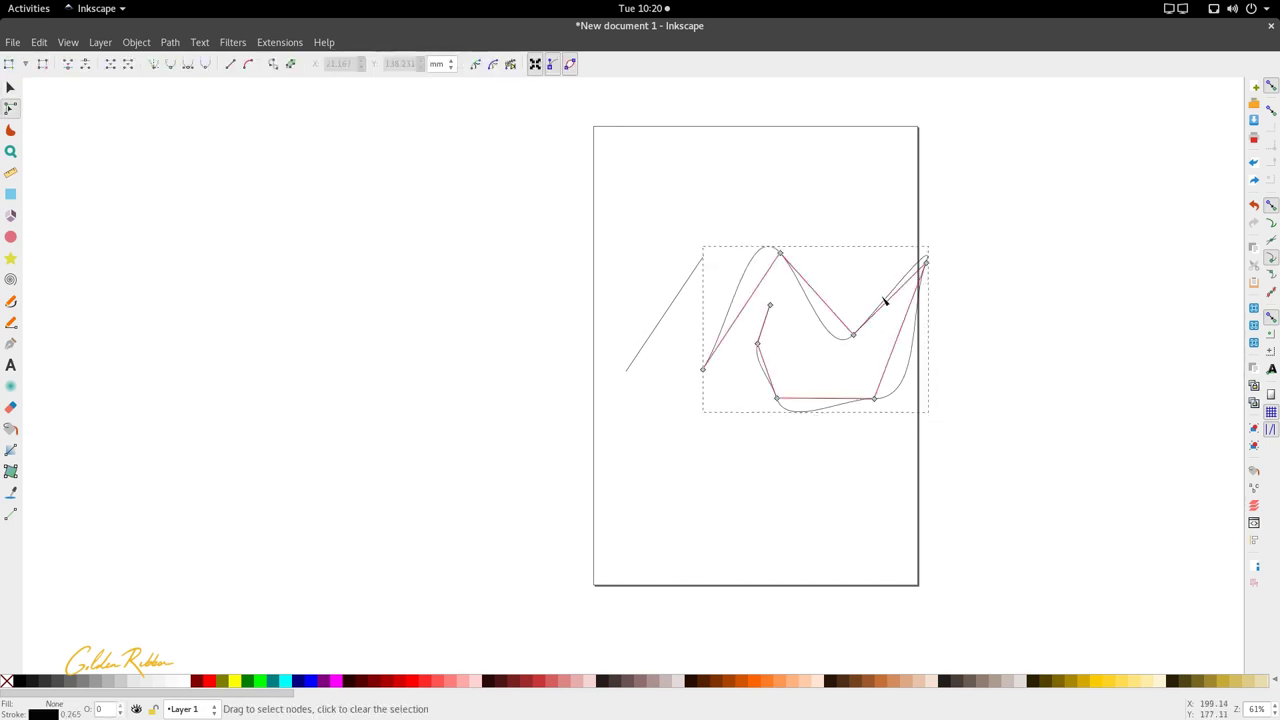
left_click(823, 268)
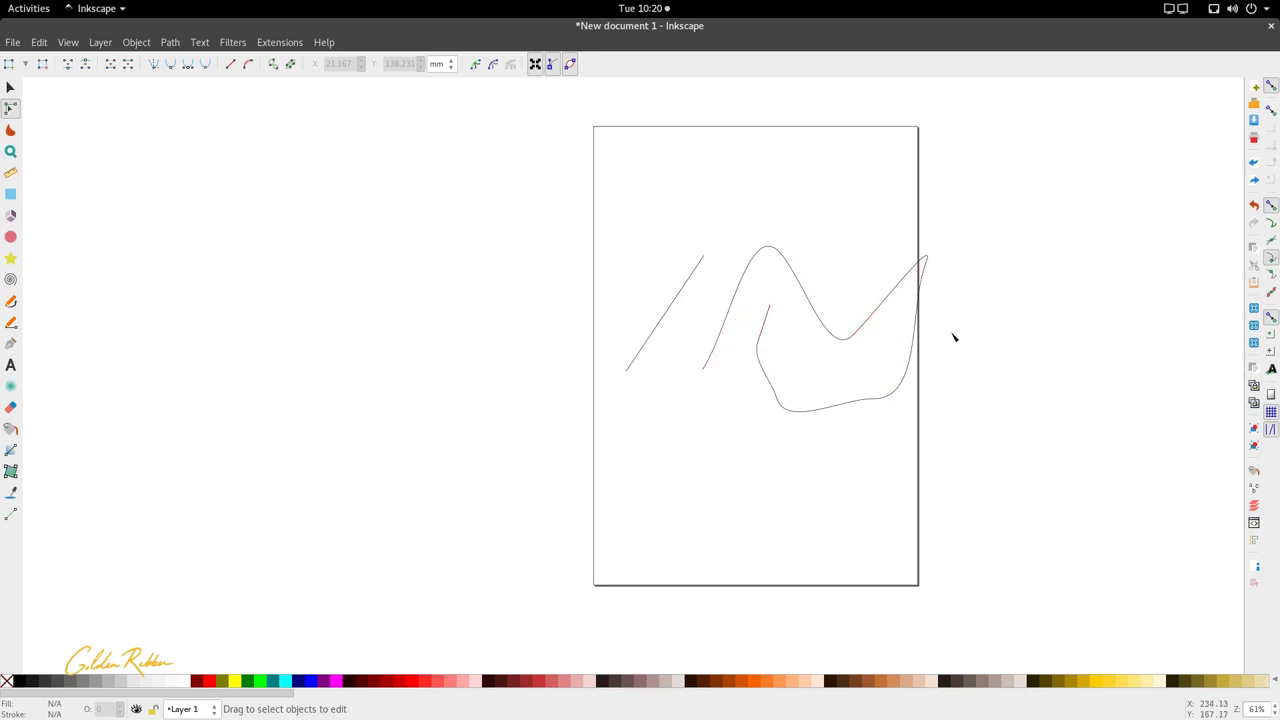
left_click(754, 348)
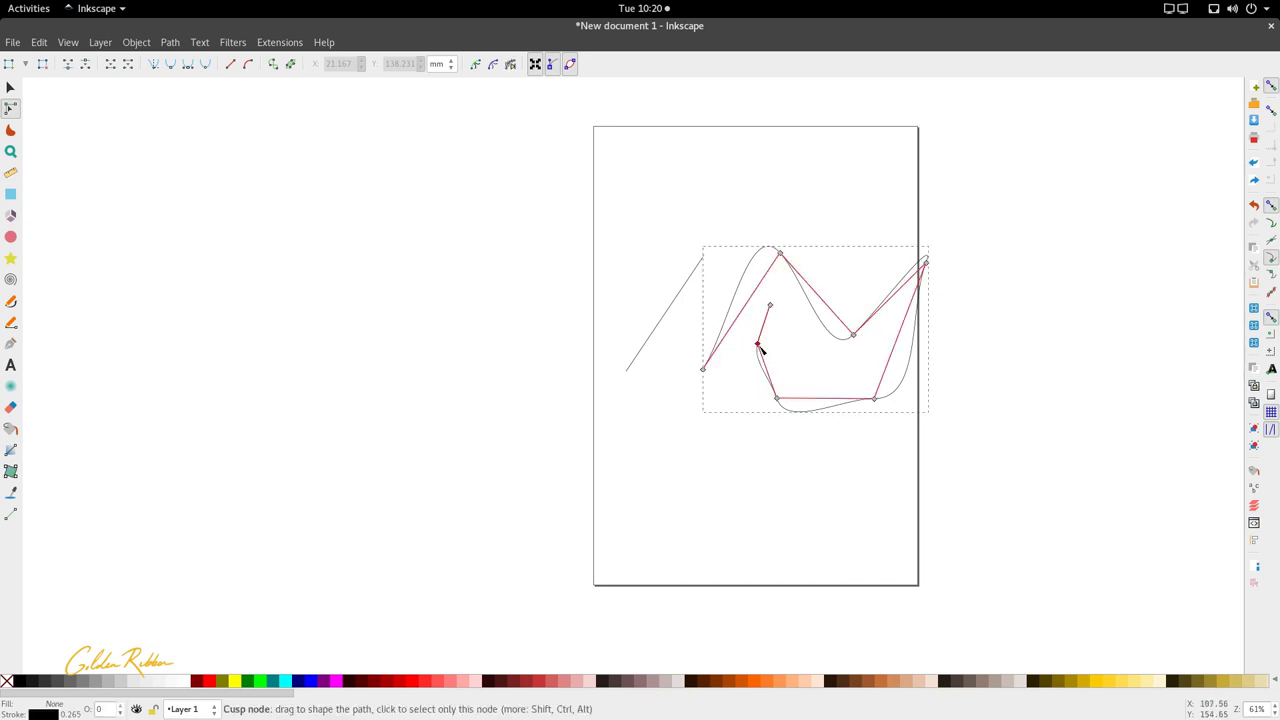
- Move both paths up to the top of the page and scale the crown-shaped path down to fit within the page
key("s")
left_click(674, 303, "shift")
left_click_drag(674, 303, 654, 191)
left_click(568, 323)
left_click(825, 294)
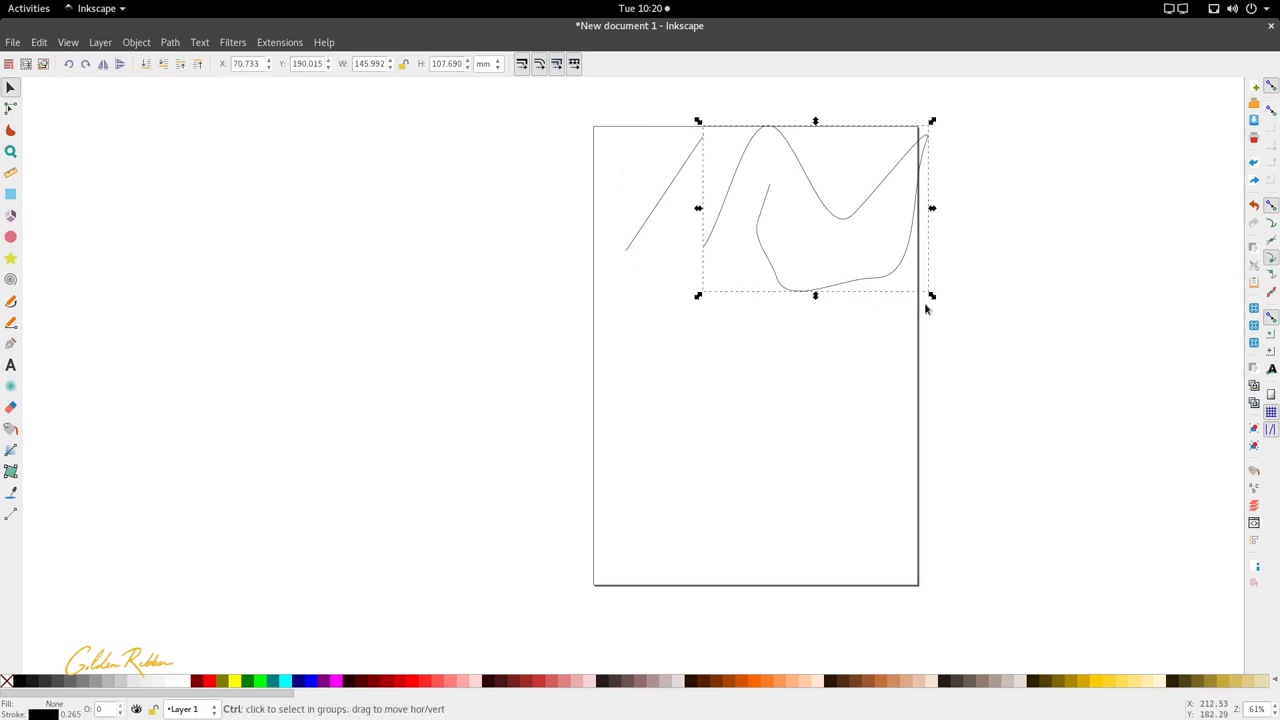
left_click_drag(932, 296, 836, 246)
- Draw a freehand Pencil squiggle about 167 mm wide and 67 mm high below the other paths, and move it up slightly
left_click(11, 322)
left_click(11, 301)
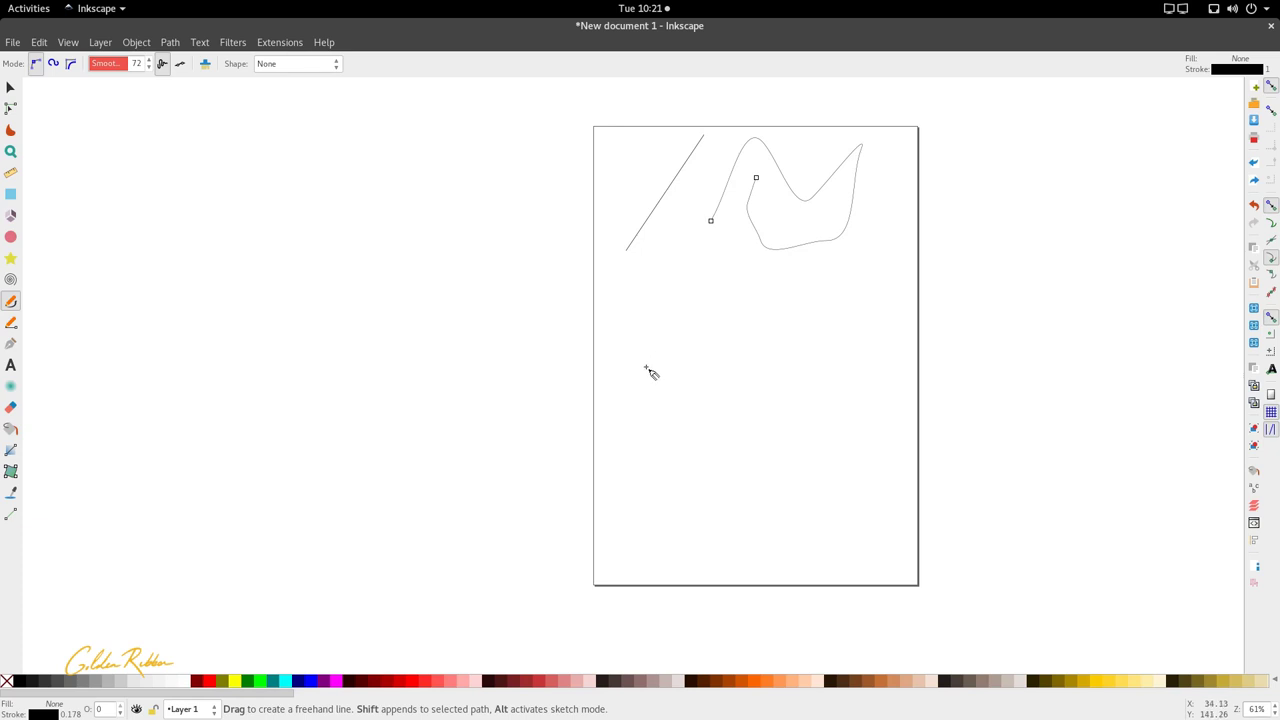
mouse_move(640, 370)
left_mouse_down()
mouse_move(666, 320)
mouse_move(669, 354)
mouse_move(699, 316)
mouse_move(721, 344)
mouse_move(738, 306)
mouse_move(718, 294)
mouse_move(739, 286)
mouse_move(760, 331)
mouse_move(779, 305)
mouse_move(792, 316)
mouse_move(800, 293)
mouse_move(792, 346)
mouse_move(771, 369)
mouse_move(763, 353)
mouse_move(817, 351)
mouse_move(837, 330)
mouse_move(864, 344)
mouse_move(869, 317)
mouse_move(837, 308)
mouse_move(887, 302)
mouse_move(896, 354)
mouse_move(836, 386)
left_mouse_up()
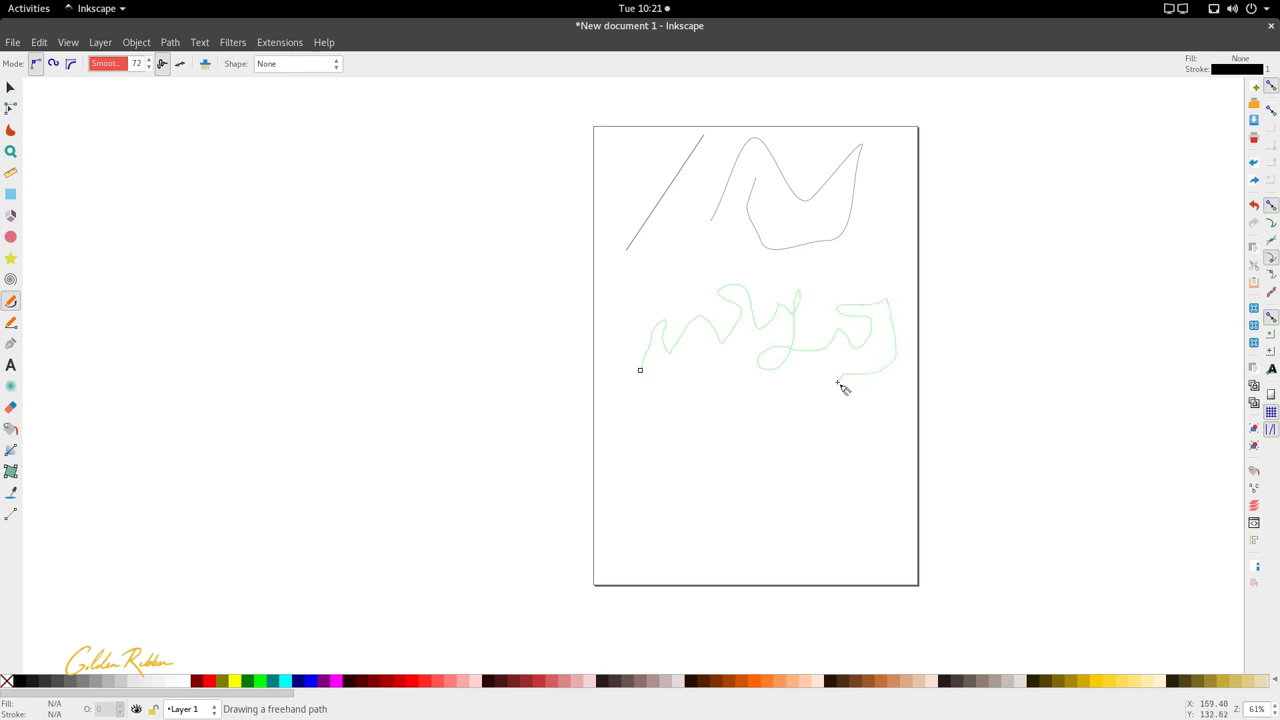
mouse_move(791, 297)
left_mouse_down()
mouse_move(796, 311)
mouse_move(893, 317)
left_mouse_up()
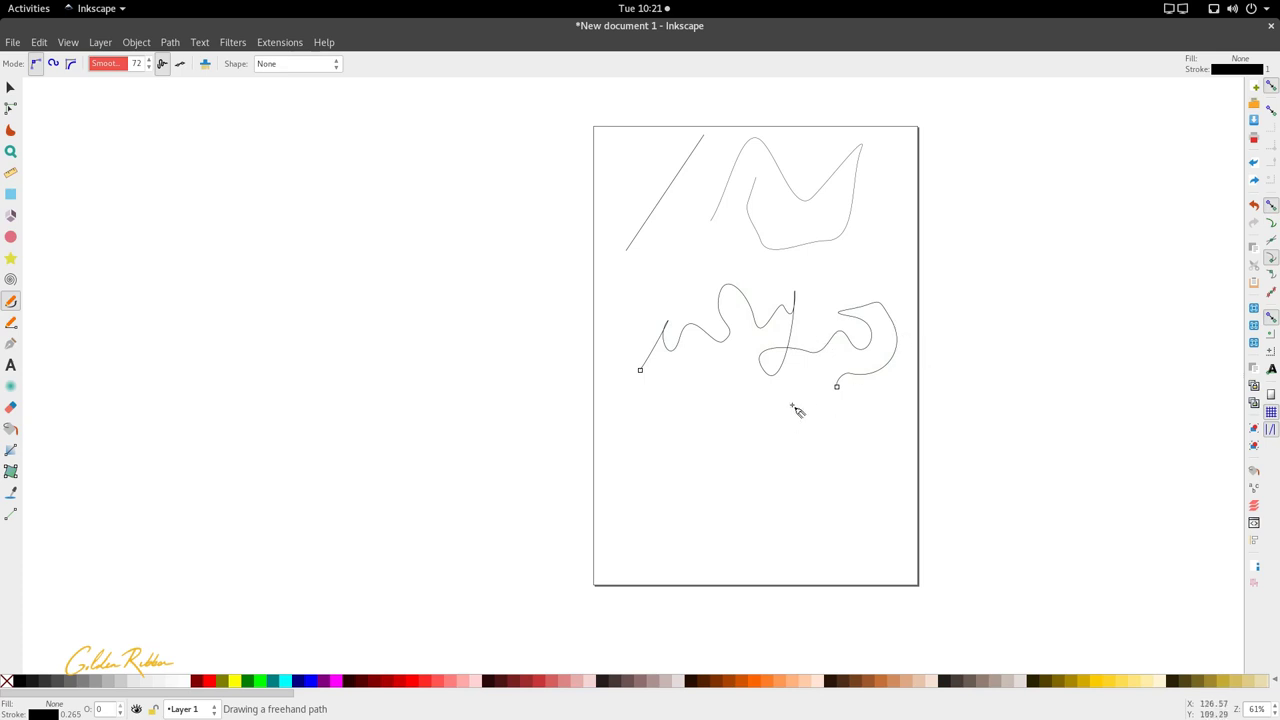
left_click(11, 89)
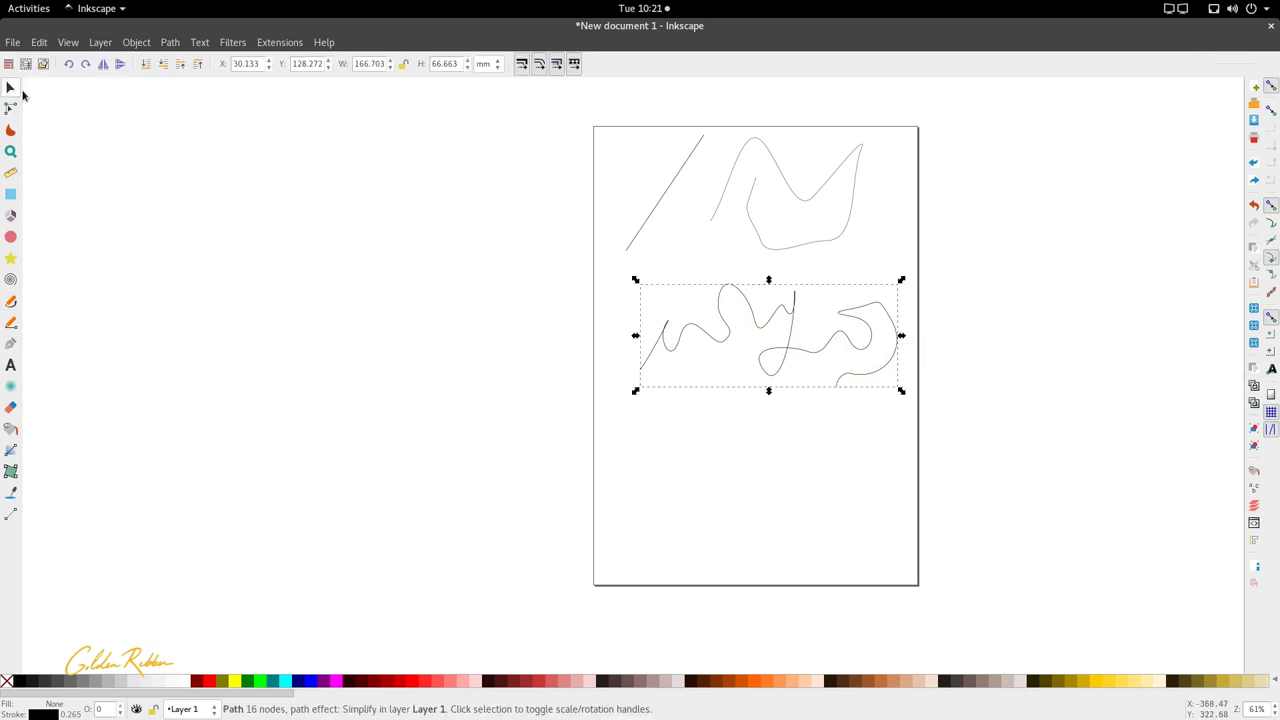
left_click_drag(781, 369, 775, 340)
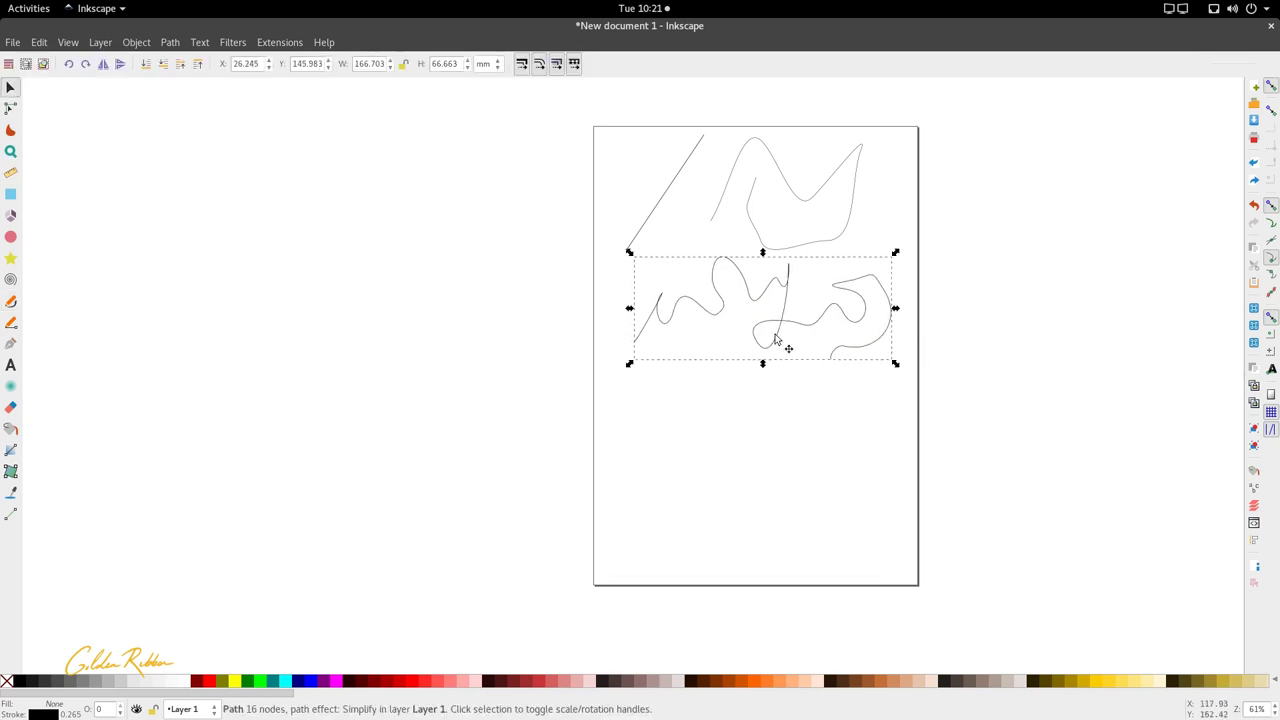
- Examine the nodes of the freehand squiggle and compare them with those of the straight line and crown-shaped path
double_click(885, 297)
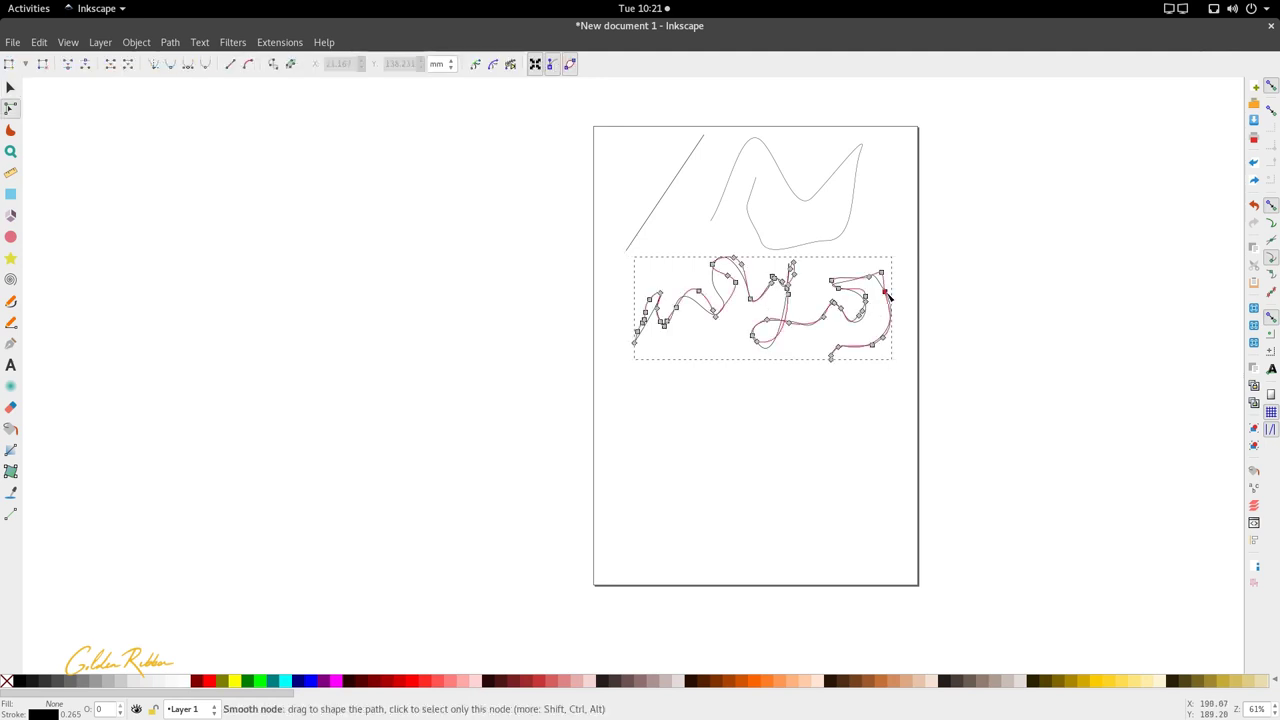
left_click(717, 404)
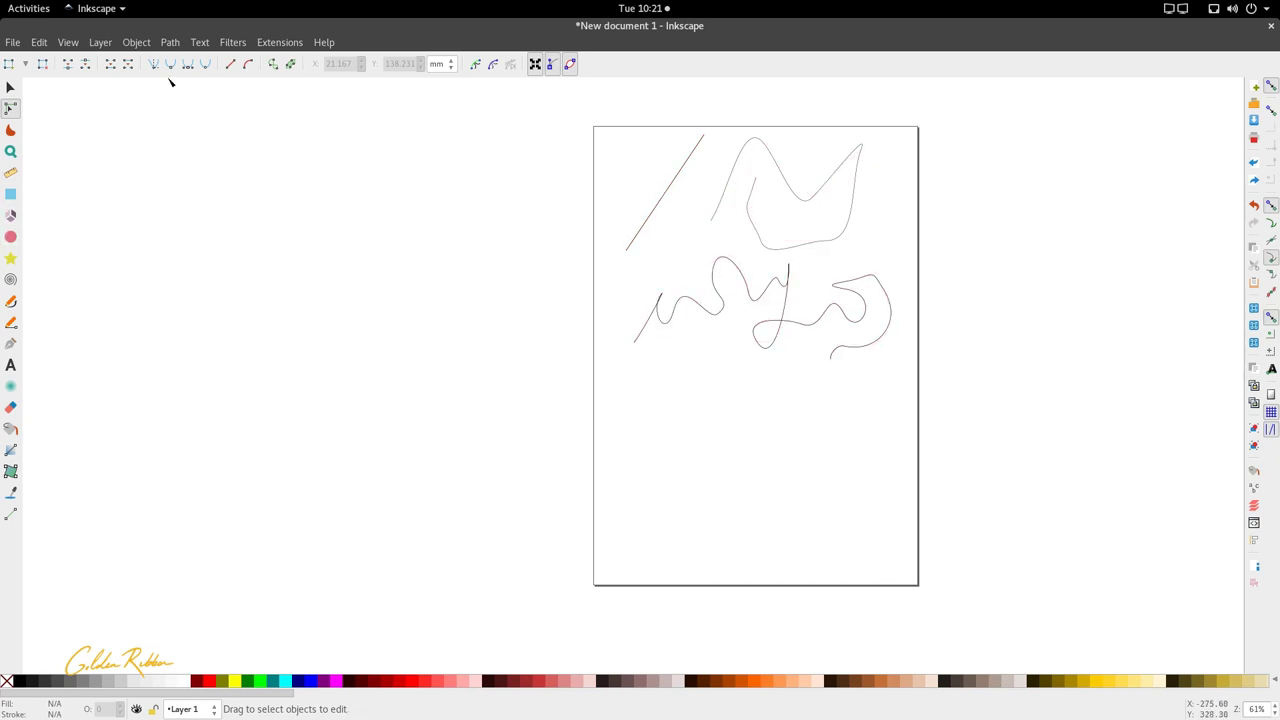
left_click(667, 193)
left_click(751, 224)
left_click(783, 312)
left_click(672, 389)
left_click_drag(929, 380, 585, 245)
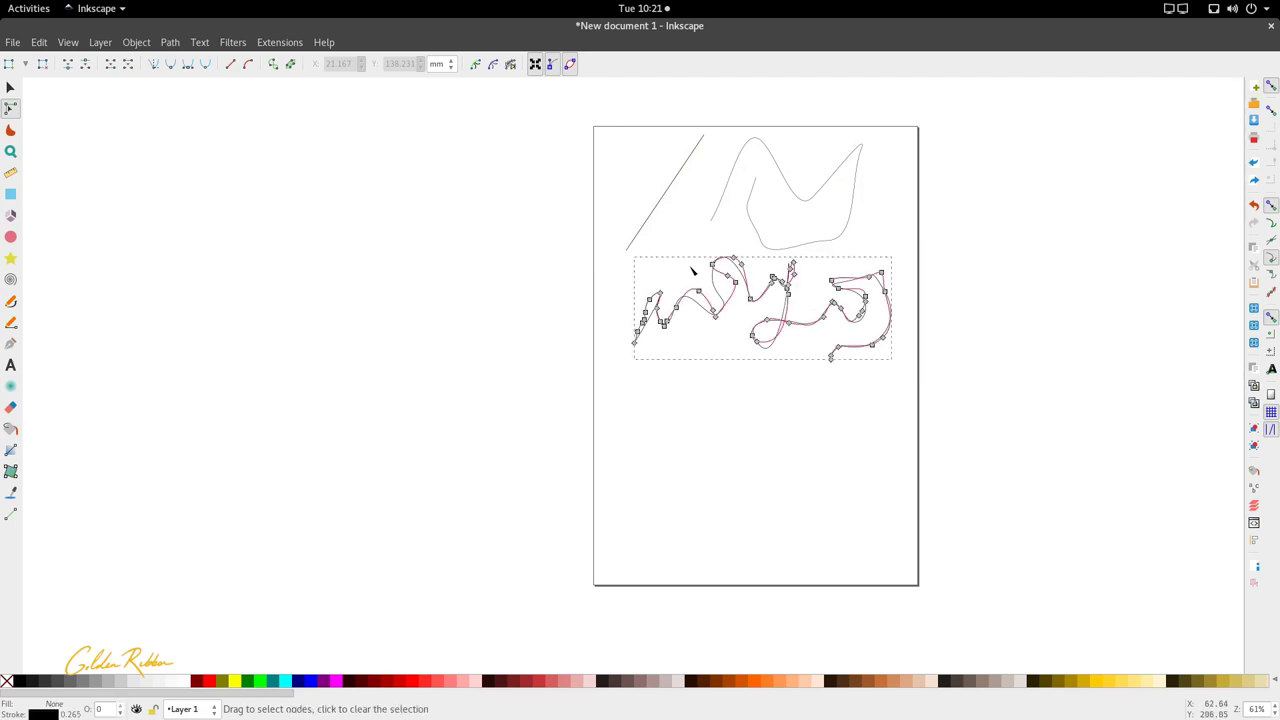
left_click(722, 209)
- Shorten the straight line by moving its upper end node to about X 40, Y 252 mm
left_click(634, 240)
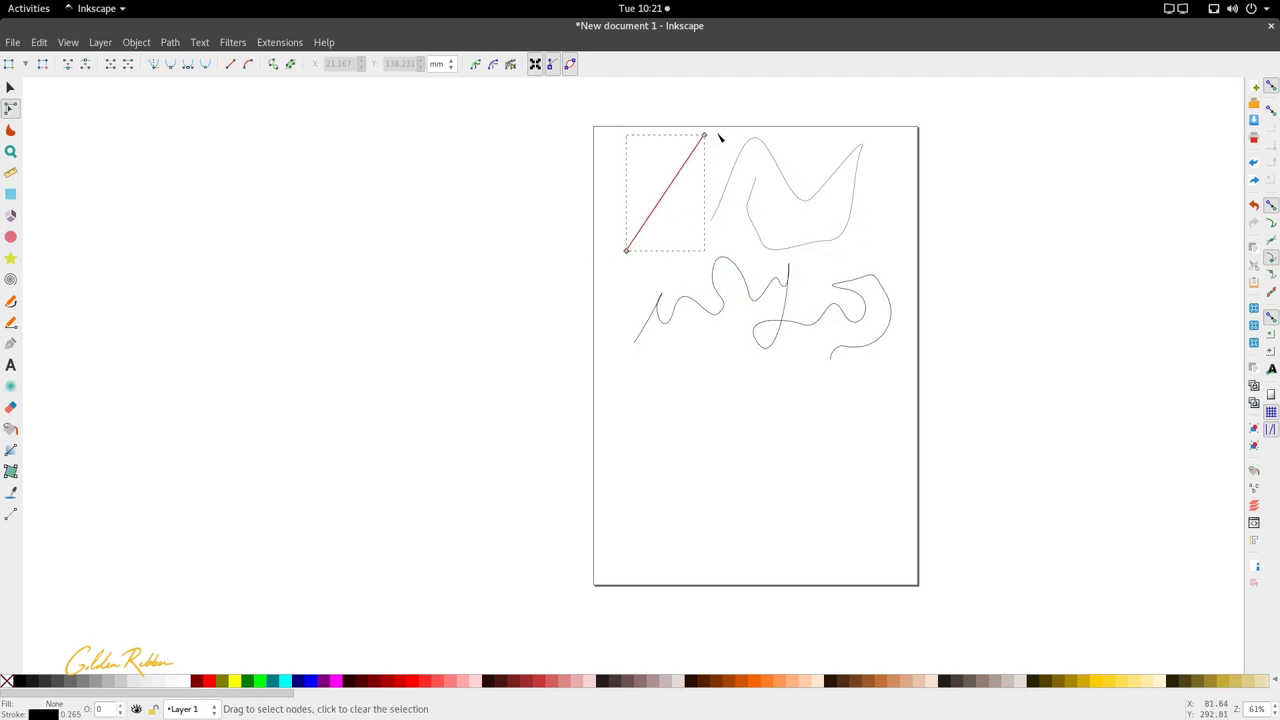
left_click_drag(704, 134, 655, 195)
left_click(634, 270)
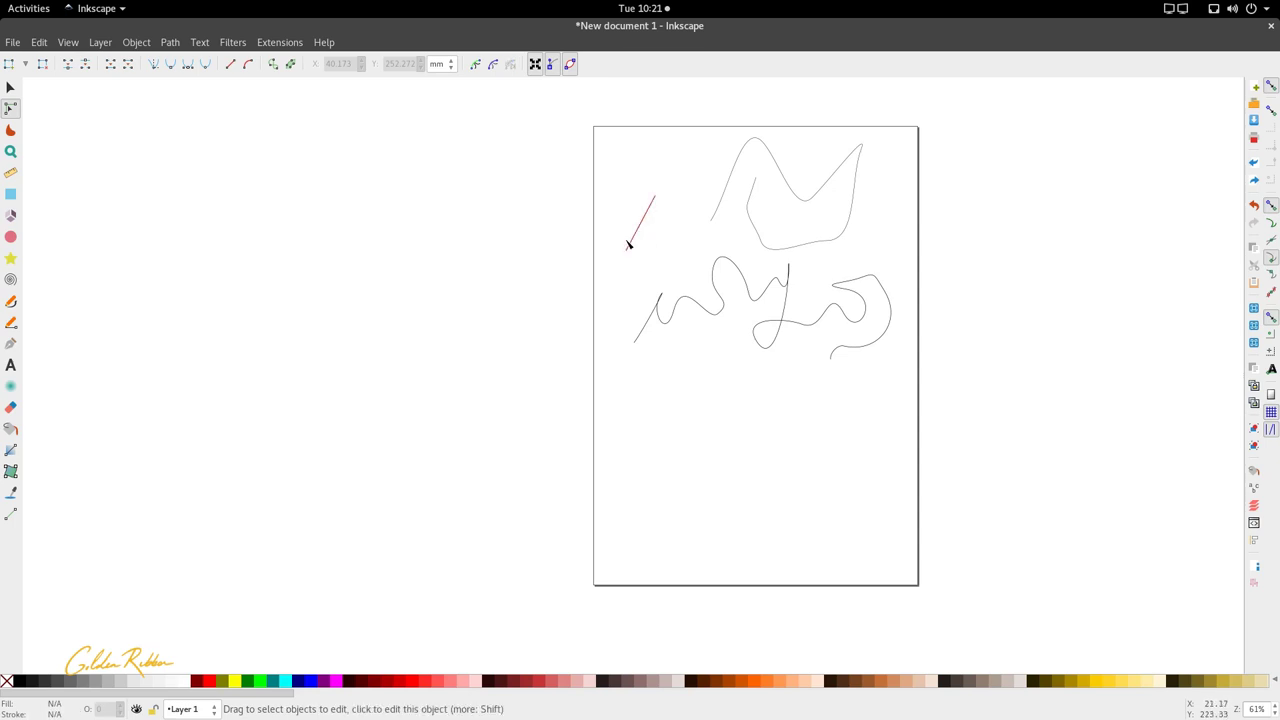
- Set the freehand squiggle's stroke width to 3.765 mm
left_click(888, 329)
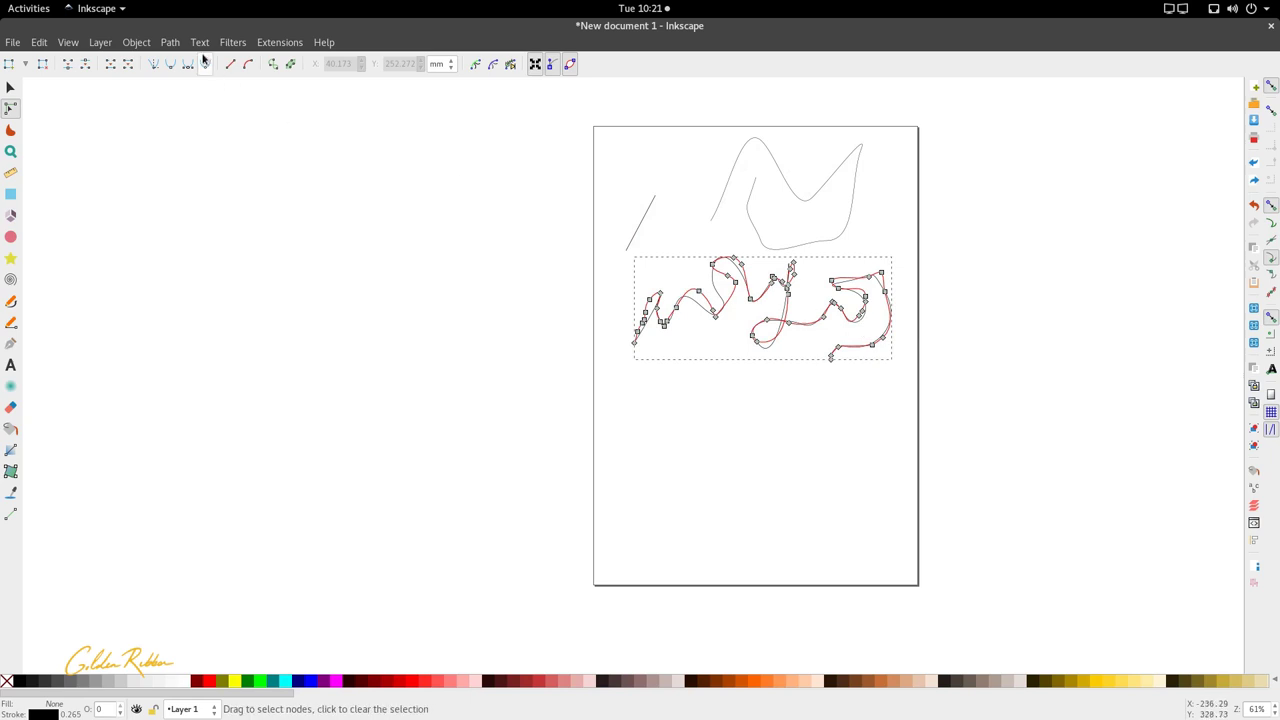
left_click(140, 42)
left_click(180, 95)
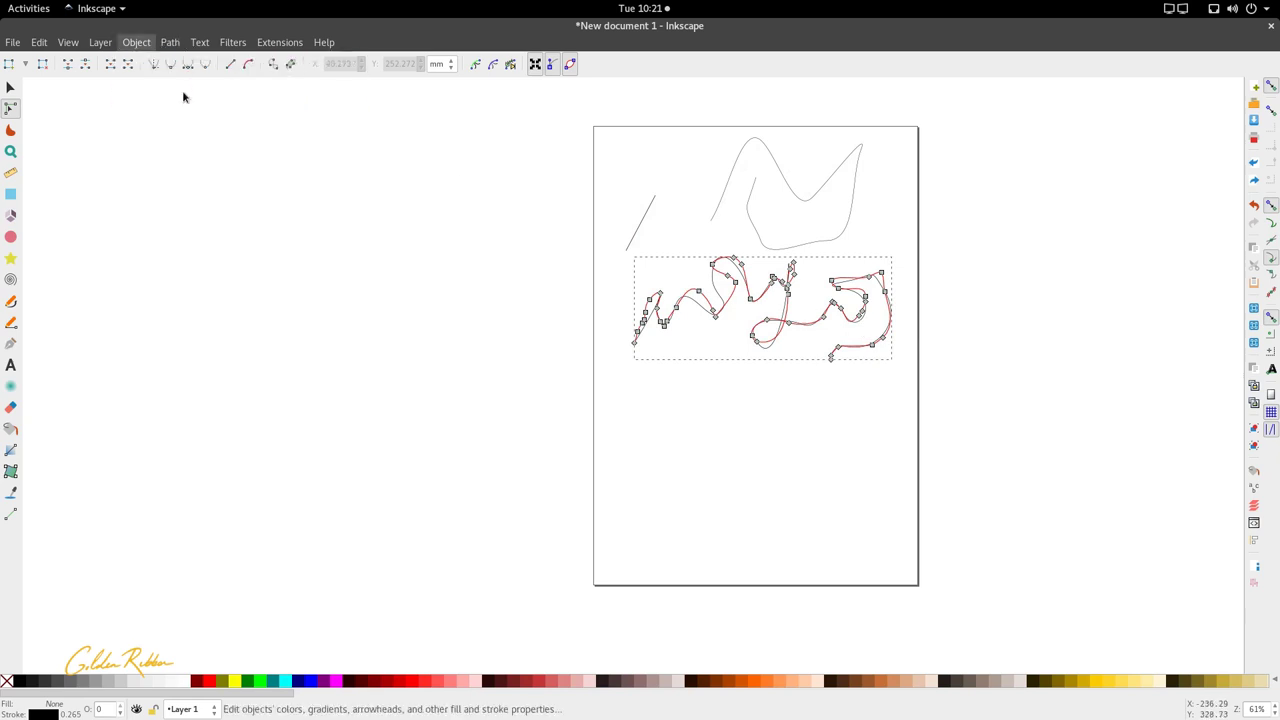
left_click(1160, 106)
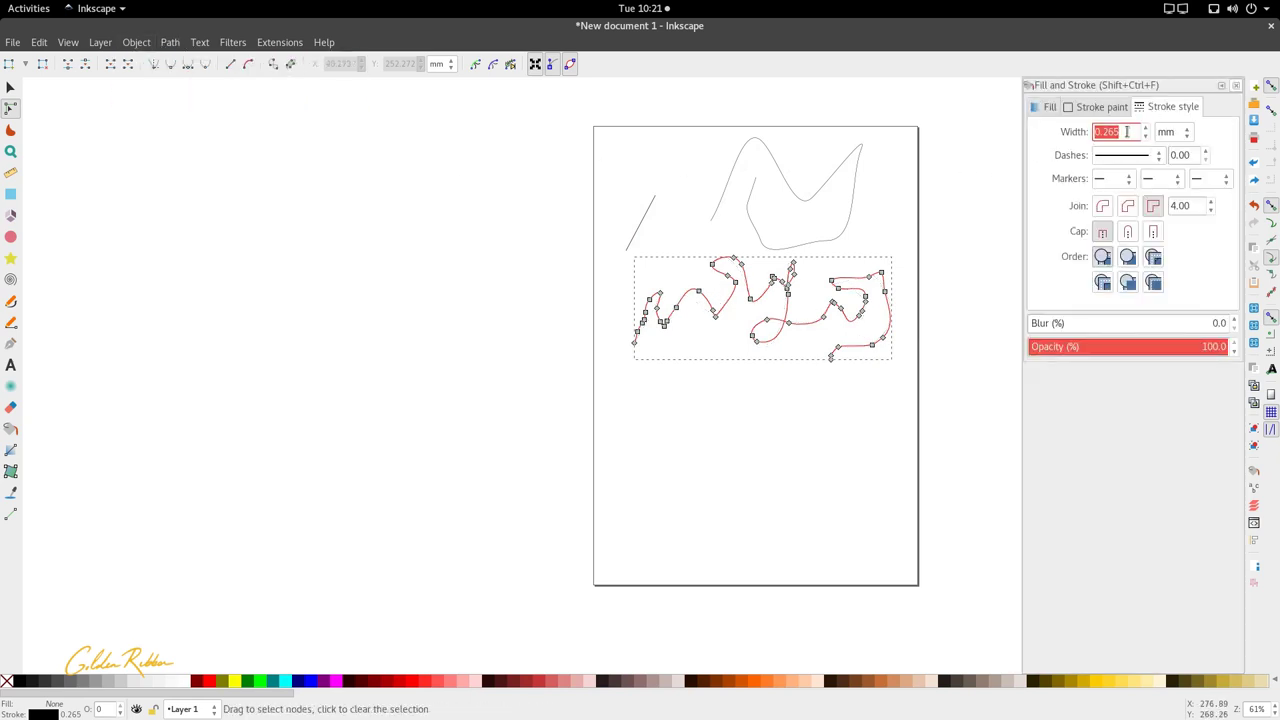
left_click(1145, 129)
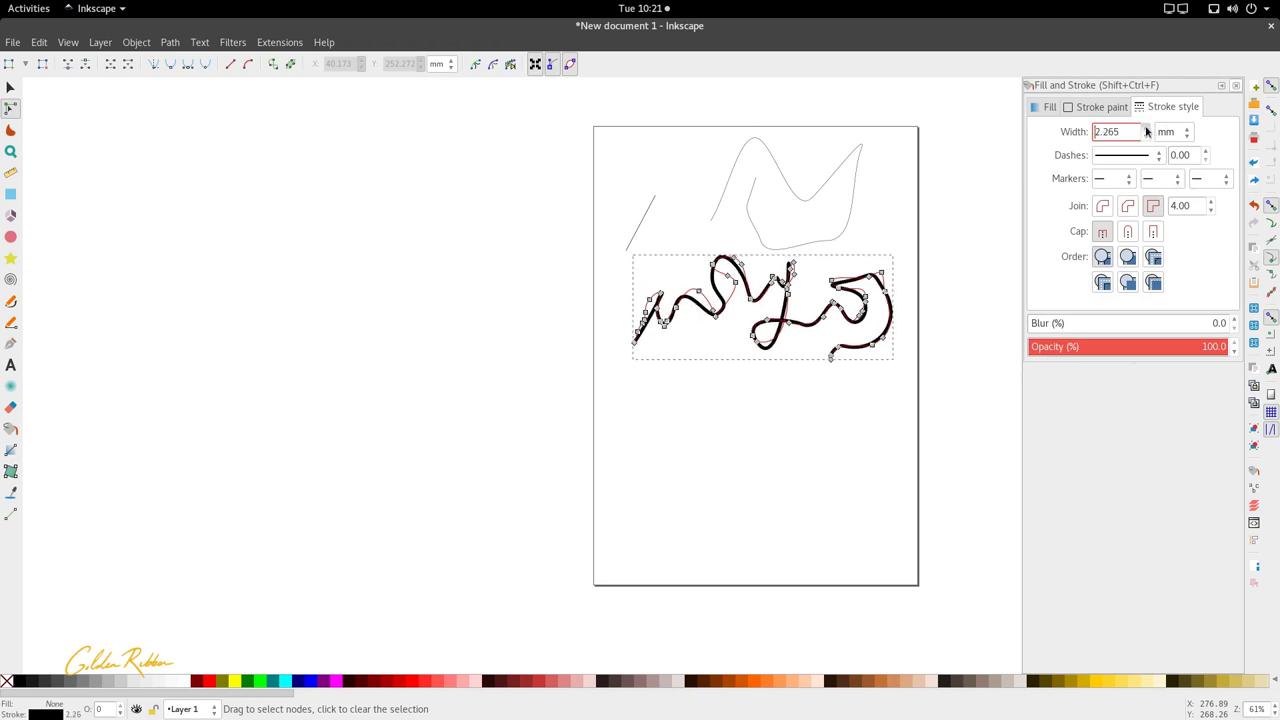
left_click(868, 376)
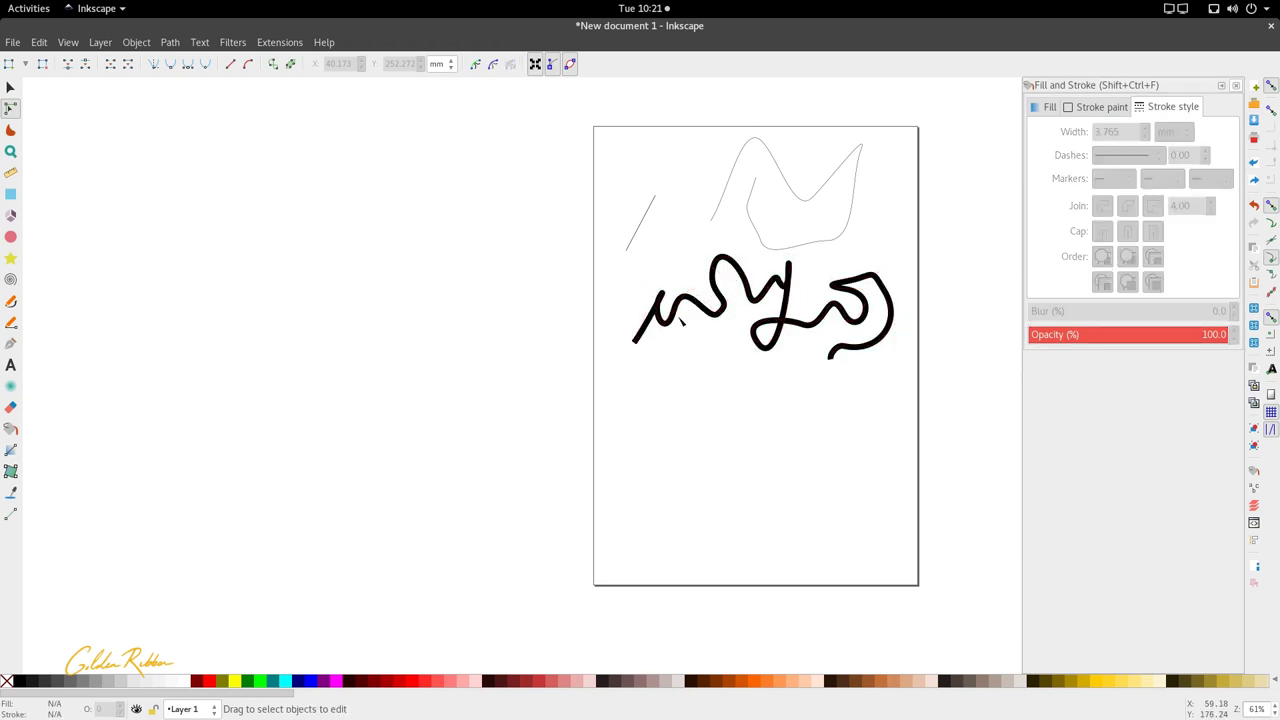
- Set the crown-shaped path's stroke width to 5.978 mm and thicken the short straight line's stroke considerably
left_click(786, 245)
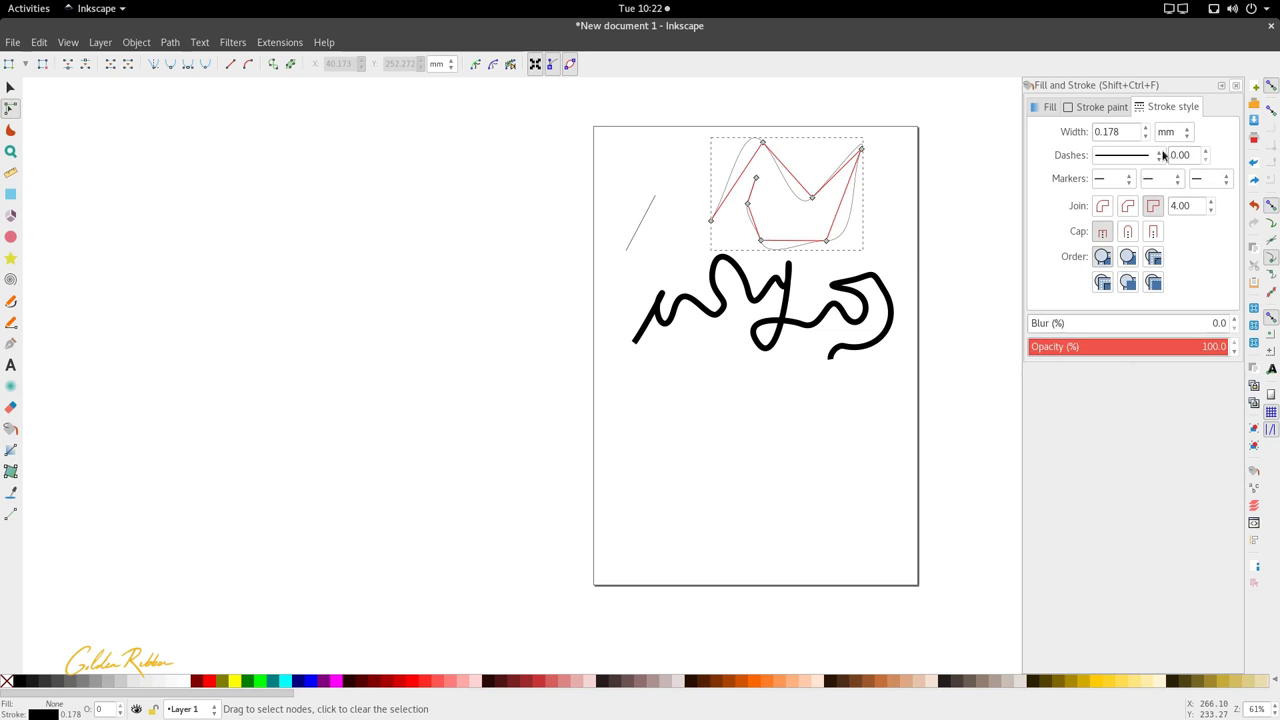
left_click(1145, 128)
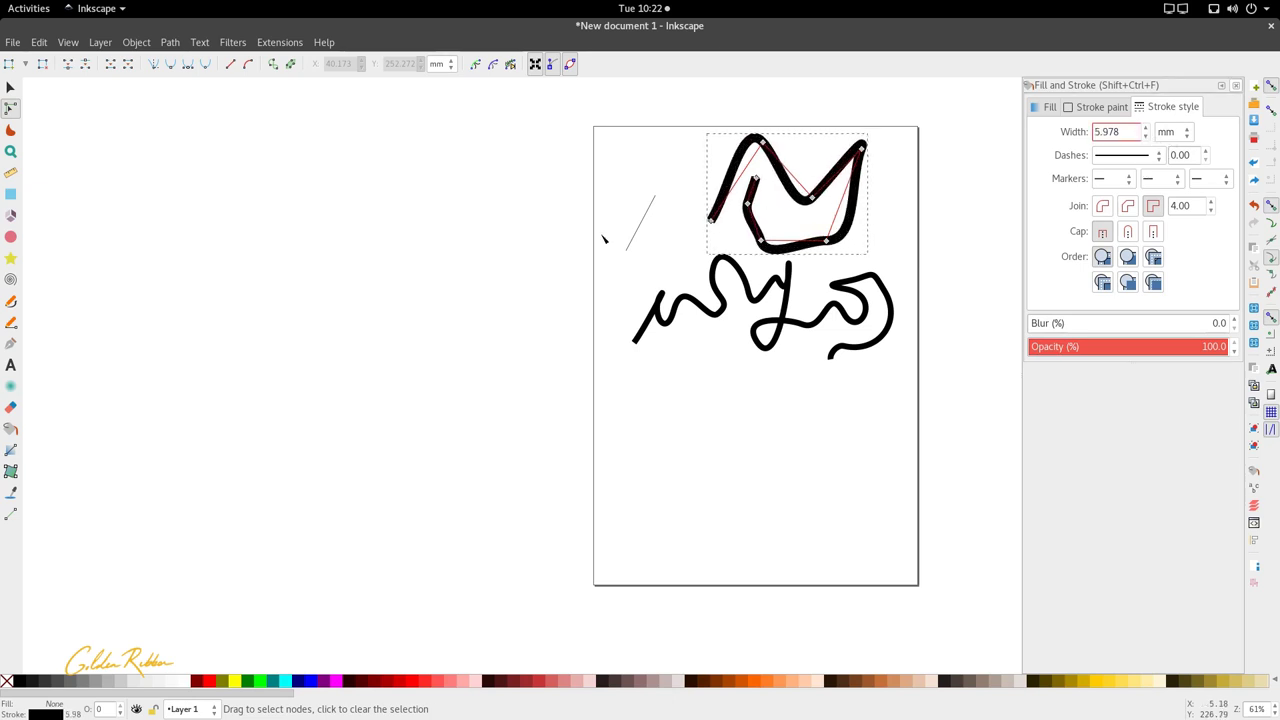
left_click(633, 239)
left_click(1147, 131)
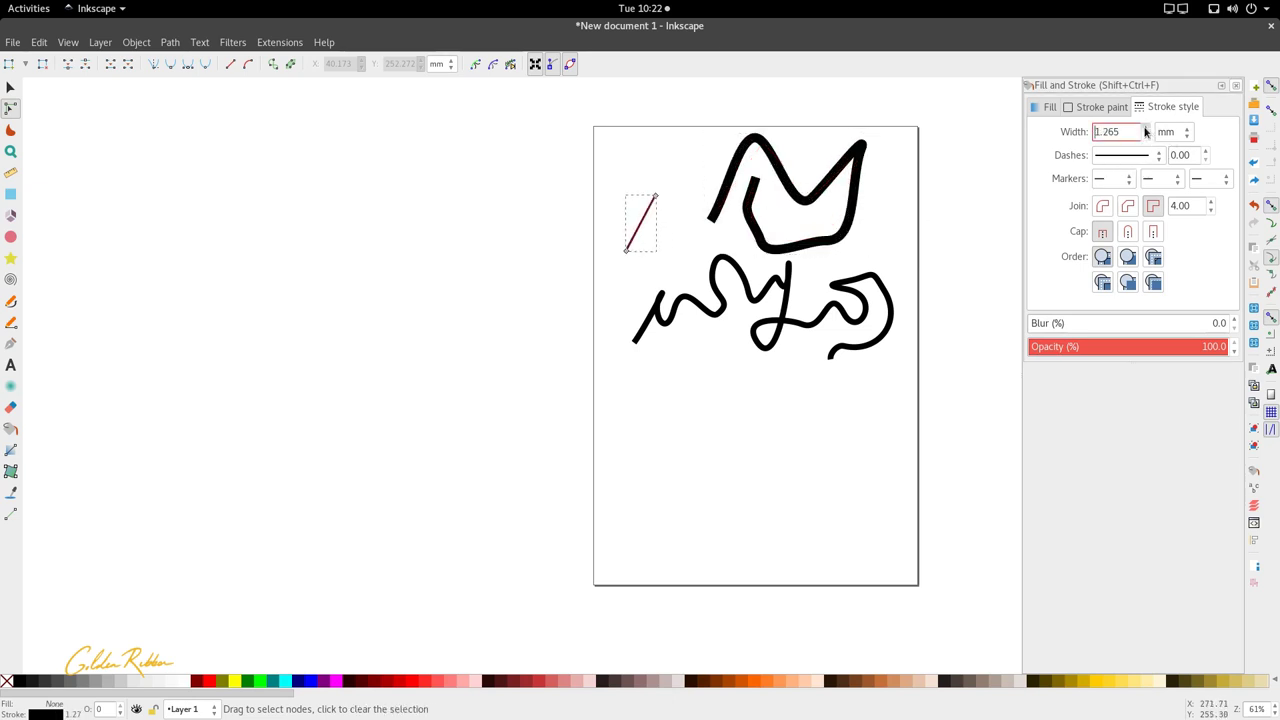
left_click(601, 340)
left_click_drag(582, 108, 951, 380)
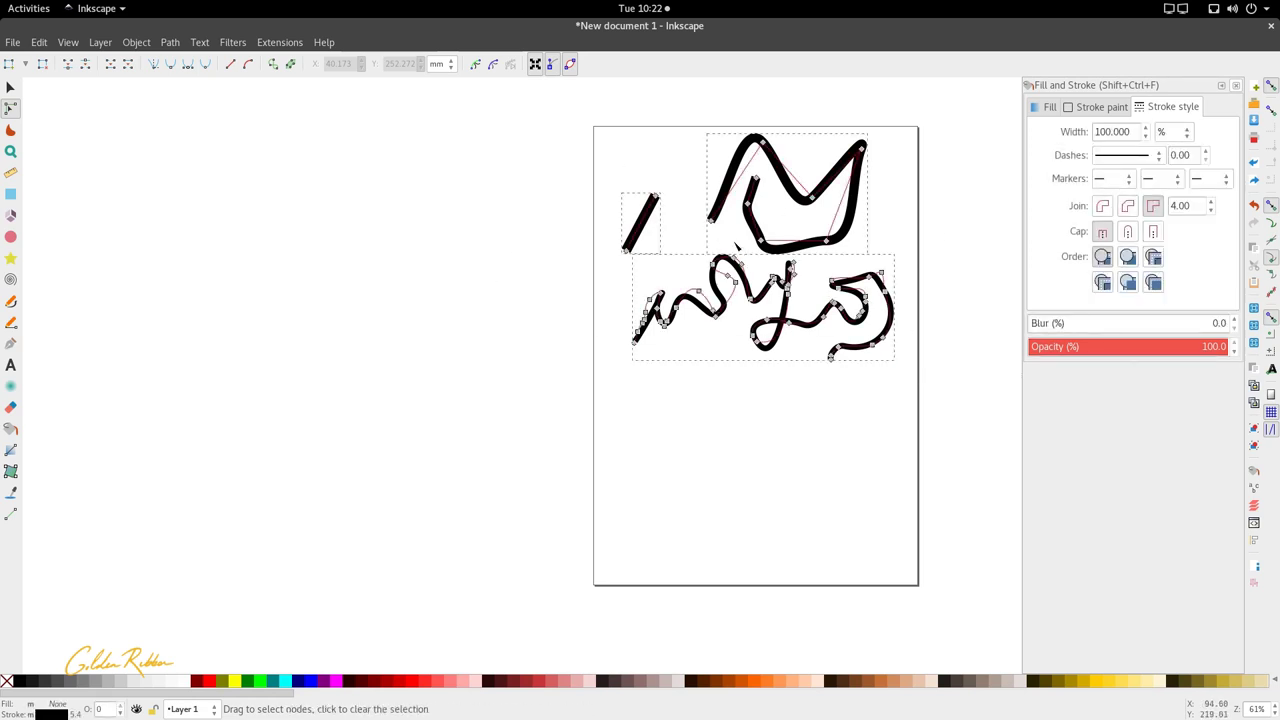
left_click(503, 181)
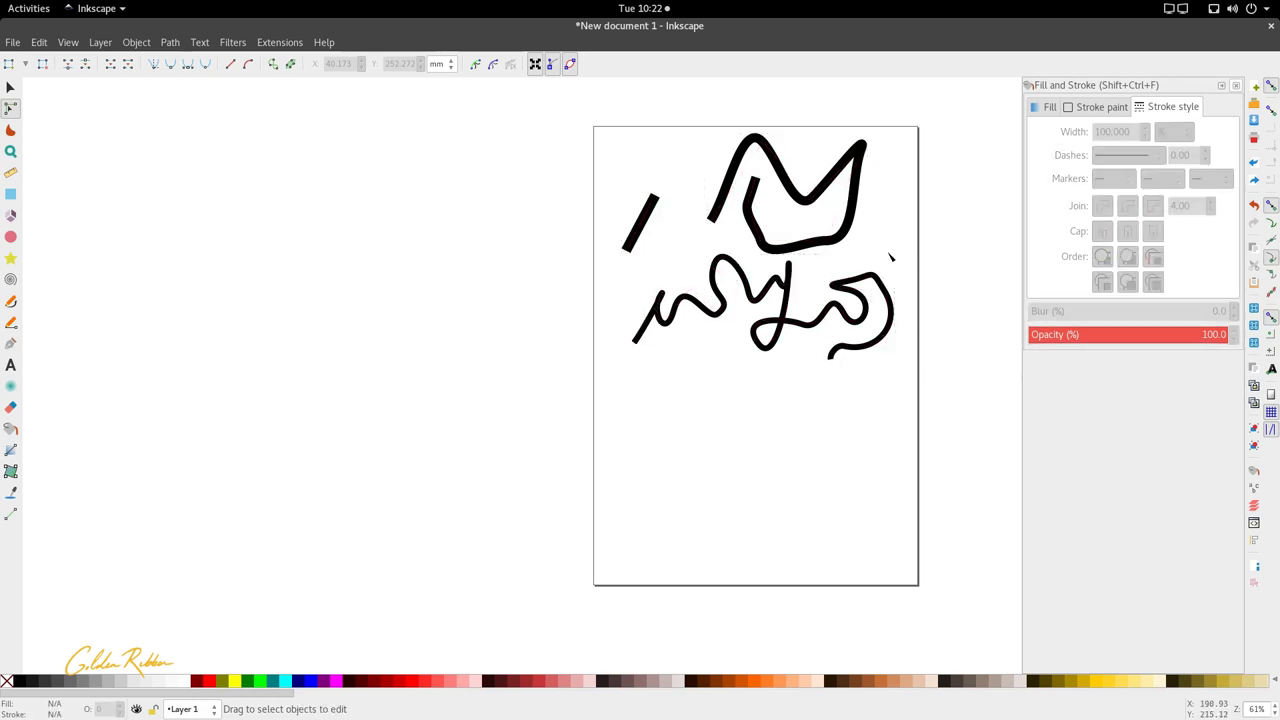
- Delete the short straight line, the crown-shaped path and the freehand squiggle from the page
left_click(892, 305)
left_click(785, 244)
left_click(642, 222, "shift")
key("s")
left_click(768, 289, "shift")
key("Delete")
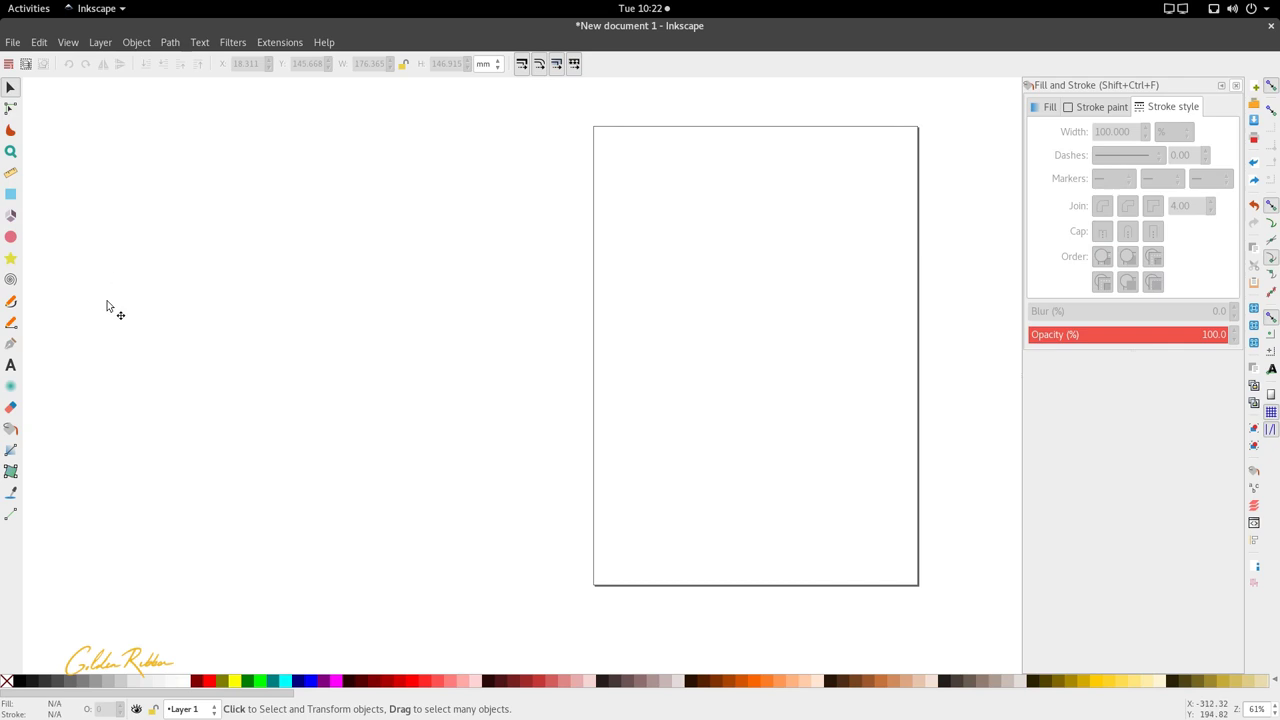
- Draw a zigzag of nine connected straight segments on the upper page with the Pencil tool in regular Bezier mode, smoothing 1
left_click(11, 302)
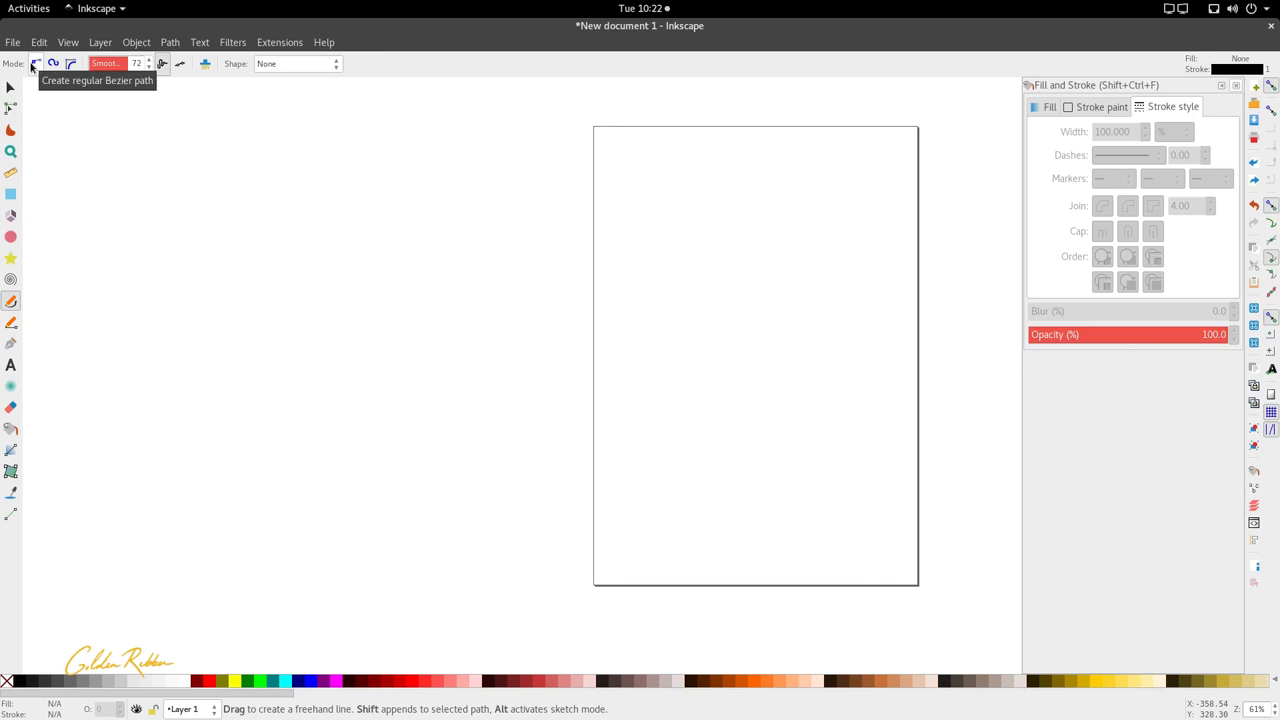
left_click(33, 65)
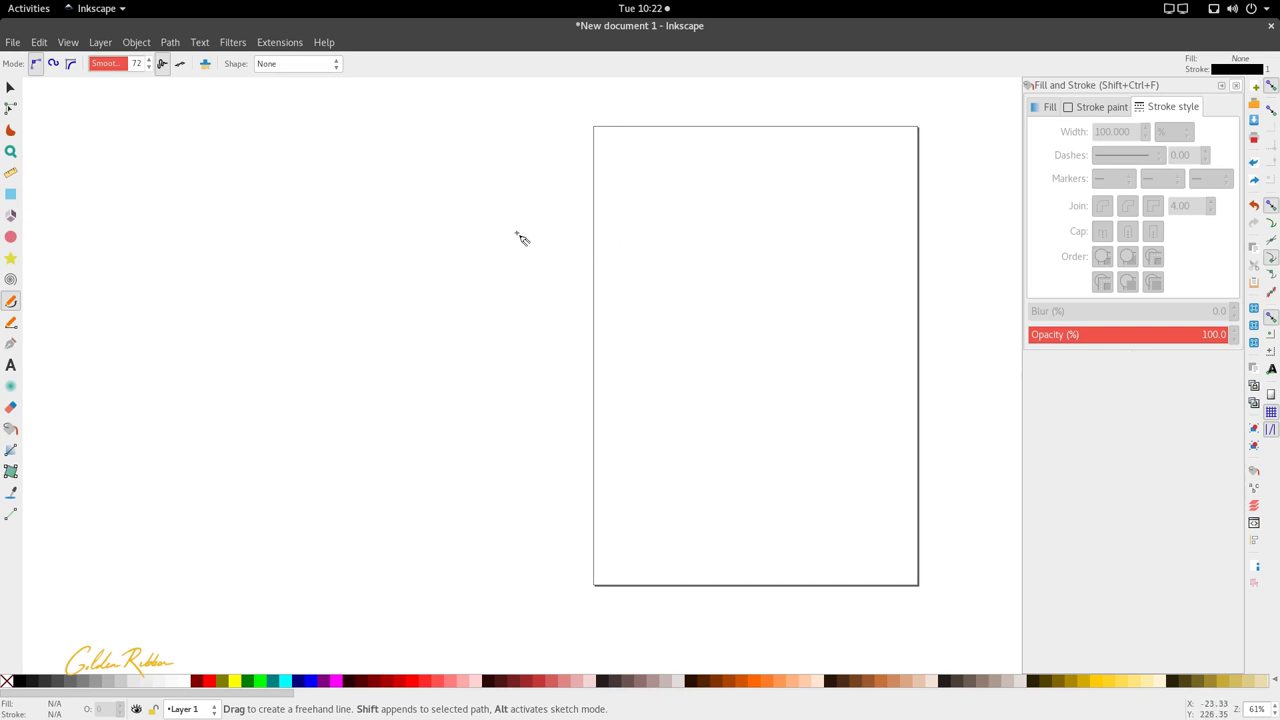
left_click_drag(90, 63, 88, 63)
left_click_drag(693, 203, 666, 269)
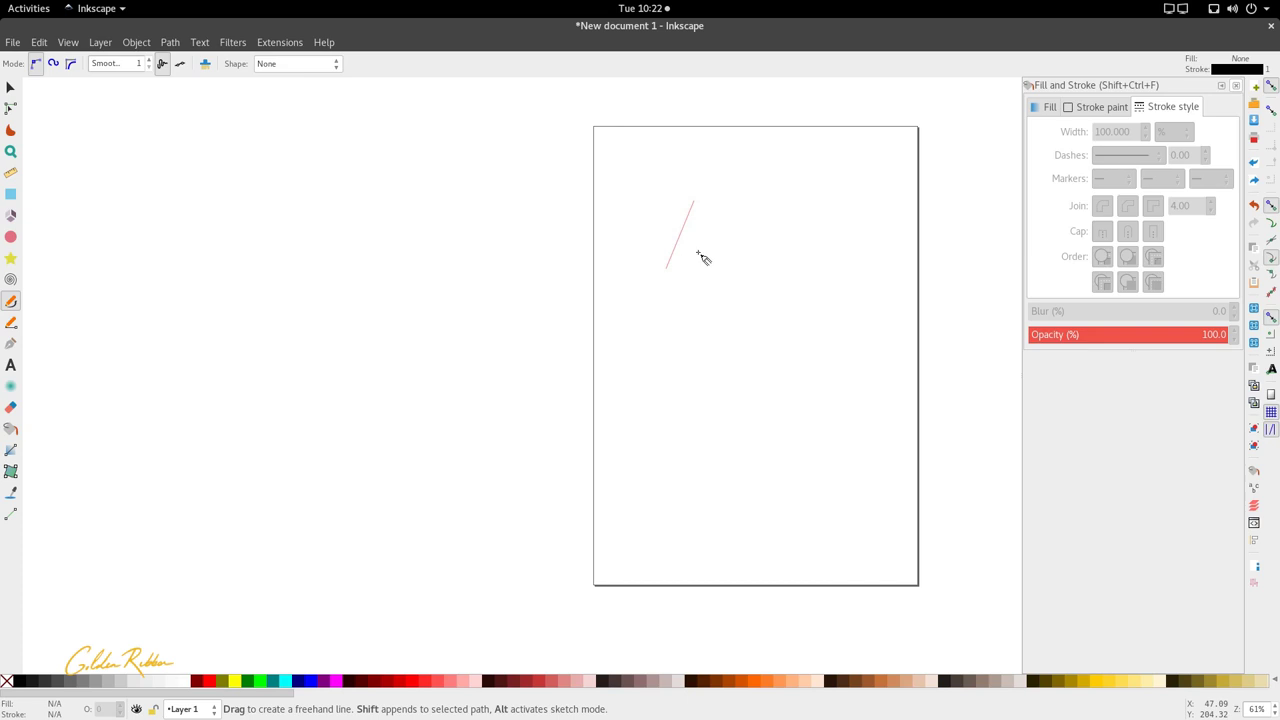
left_click(744, 206)
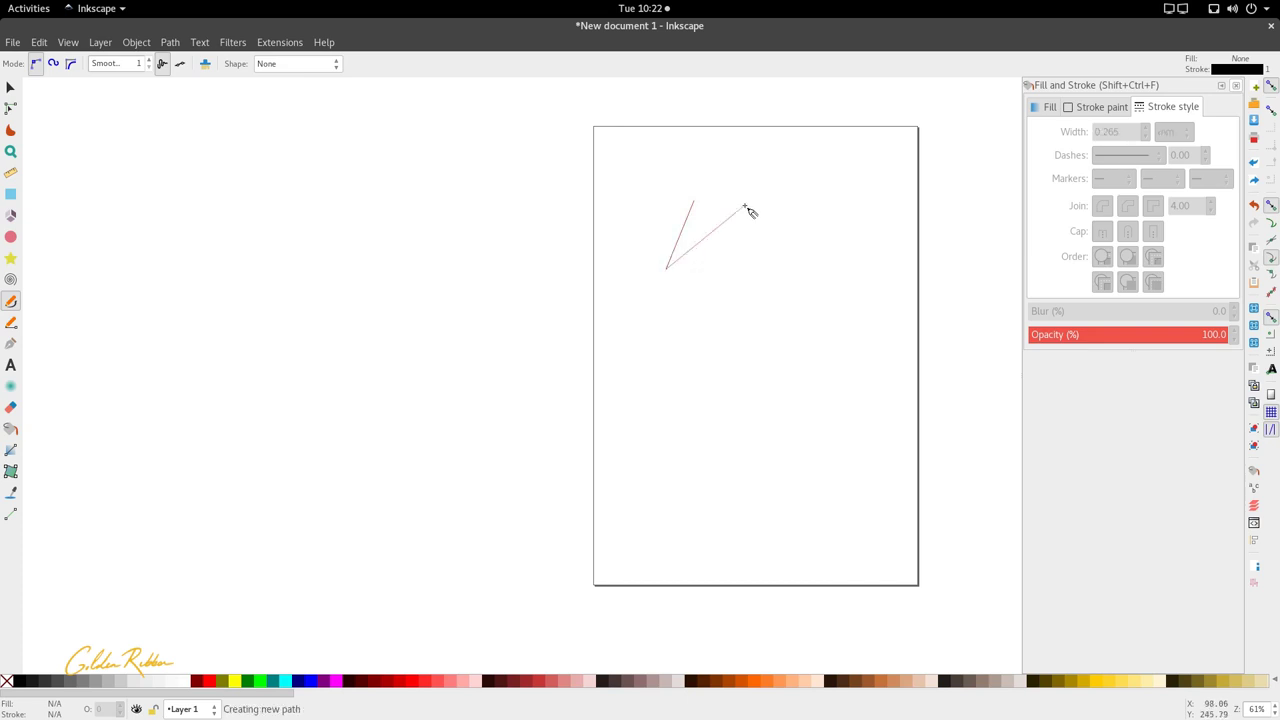
left_click(781, 242)
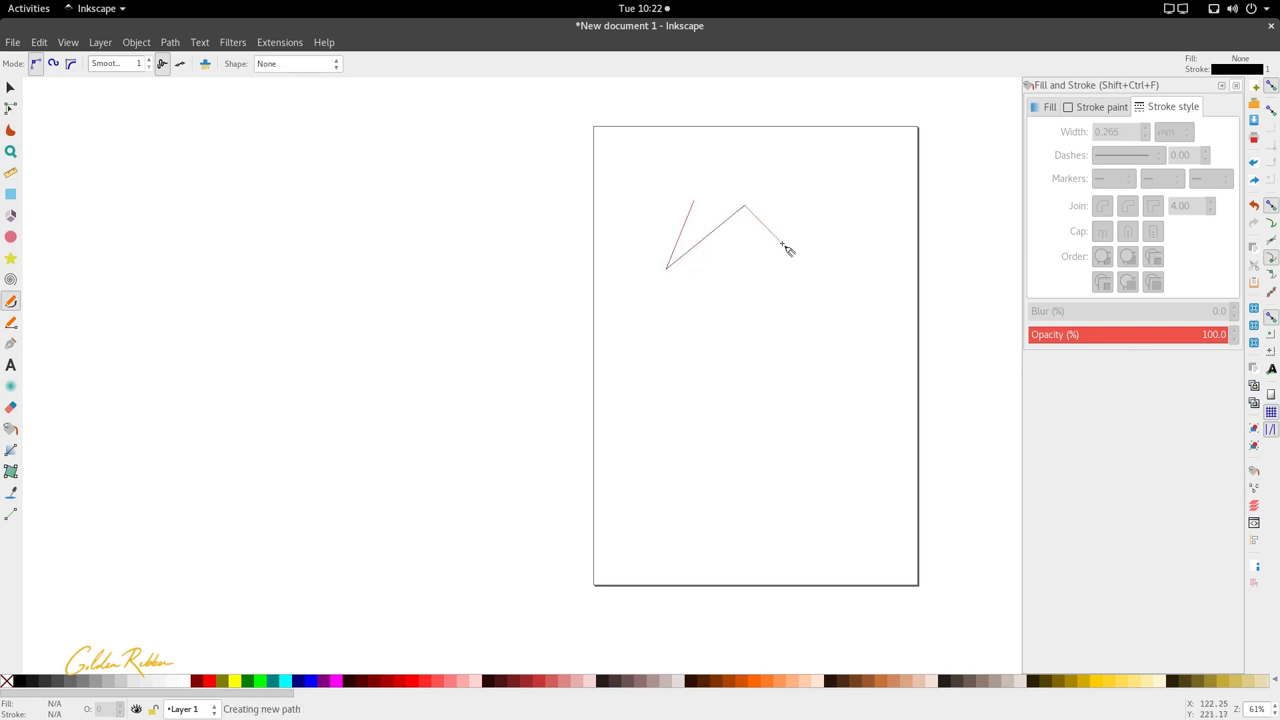
left_click(731, 280)
left_click(826, 225)
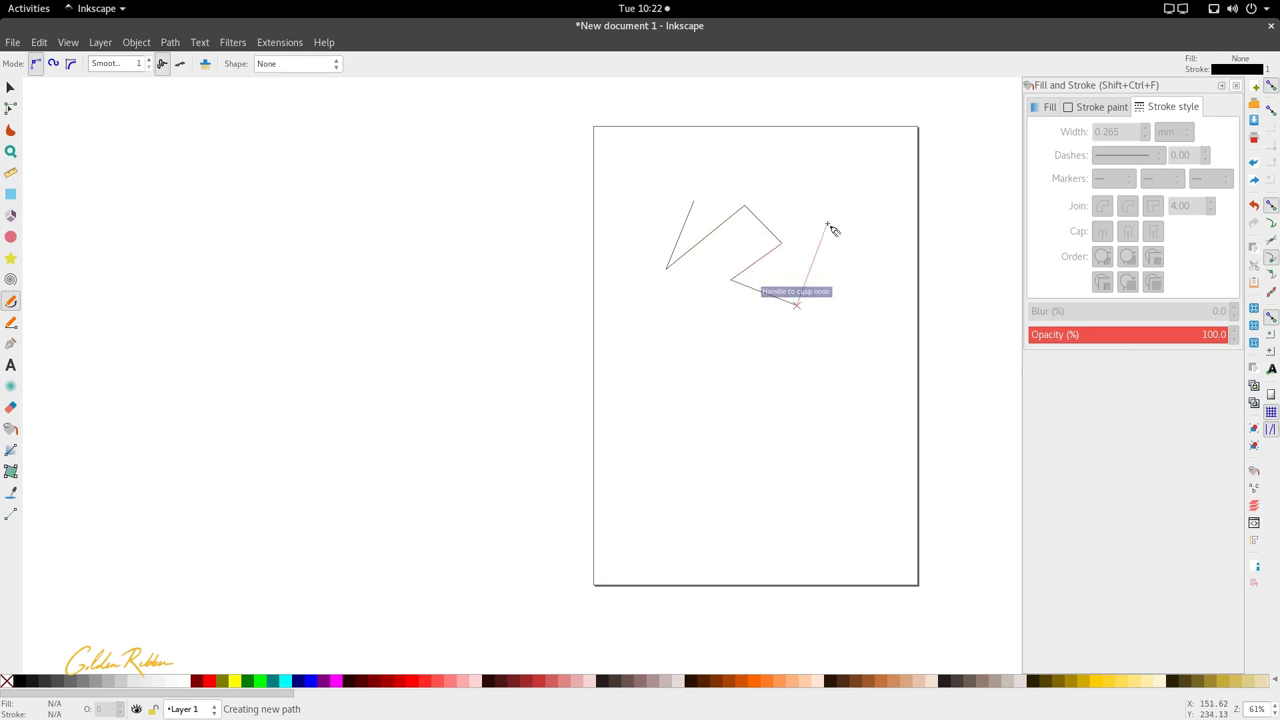
left_click(861, 261)
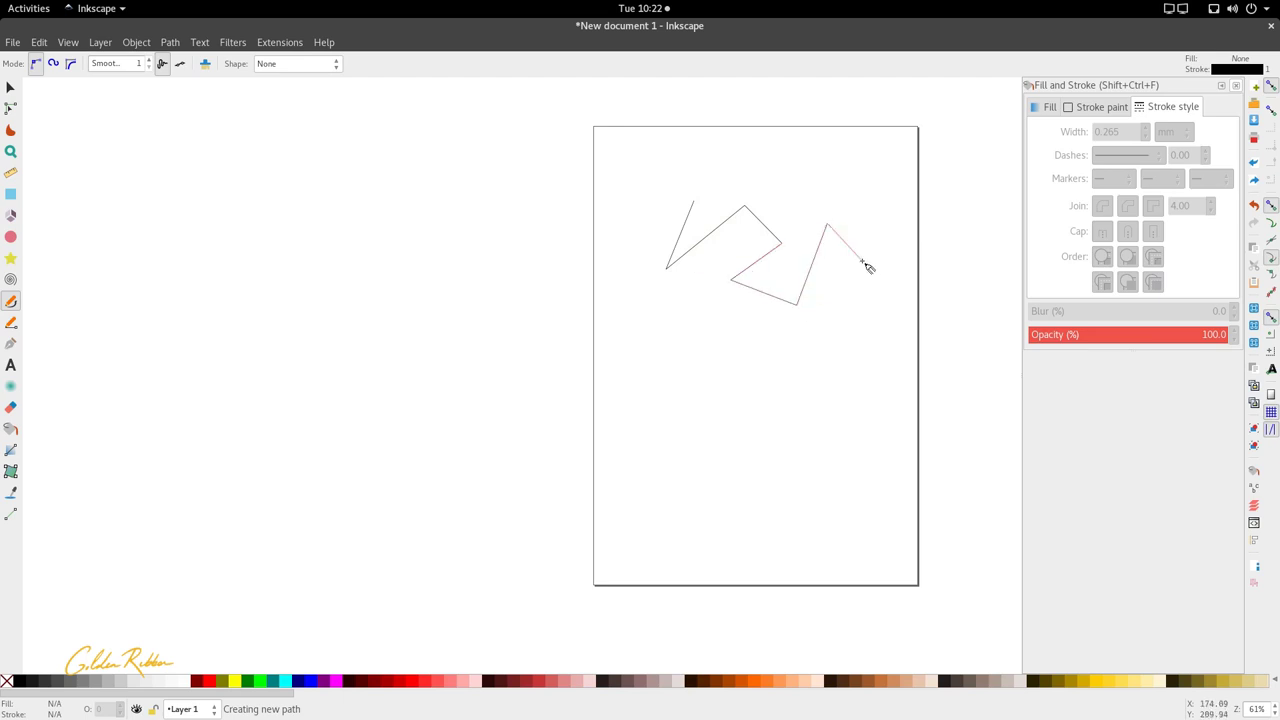
left_click(812, 341)
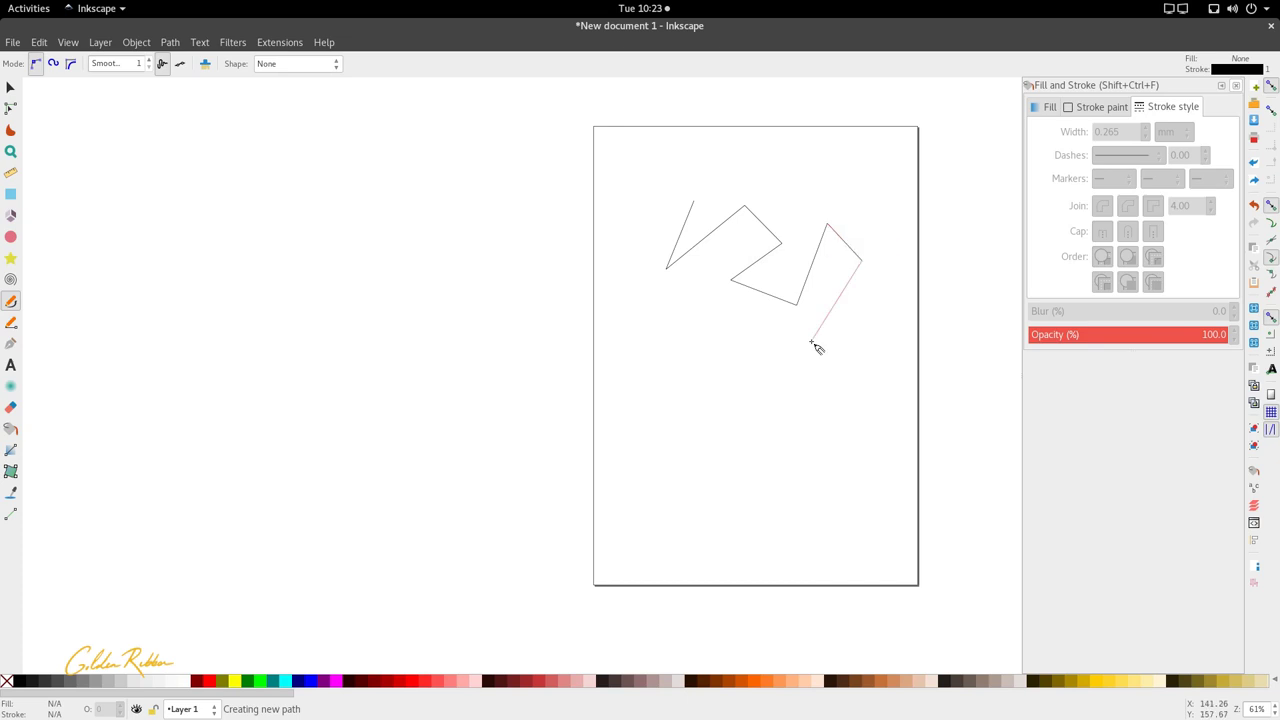
left_click(761, 352)
key("Return")
- Inspect the nodes of individual zigzag segments and delete all of the segments
left_click(10, 107)
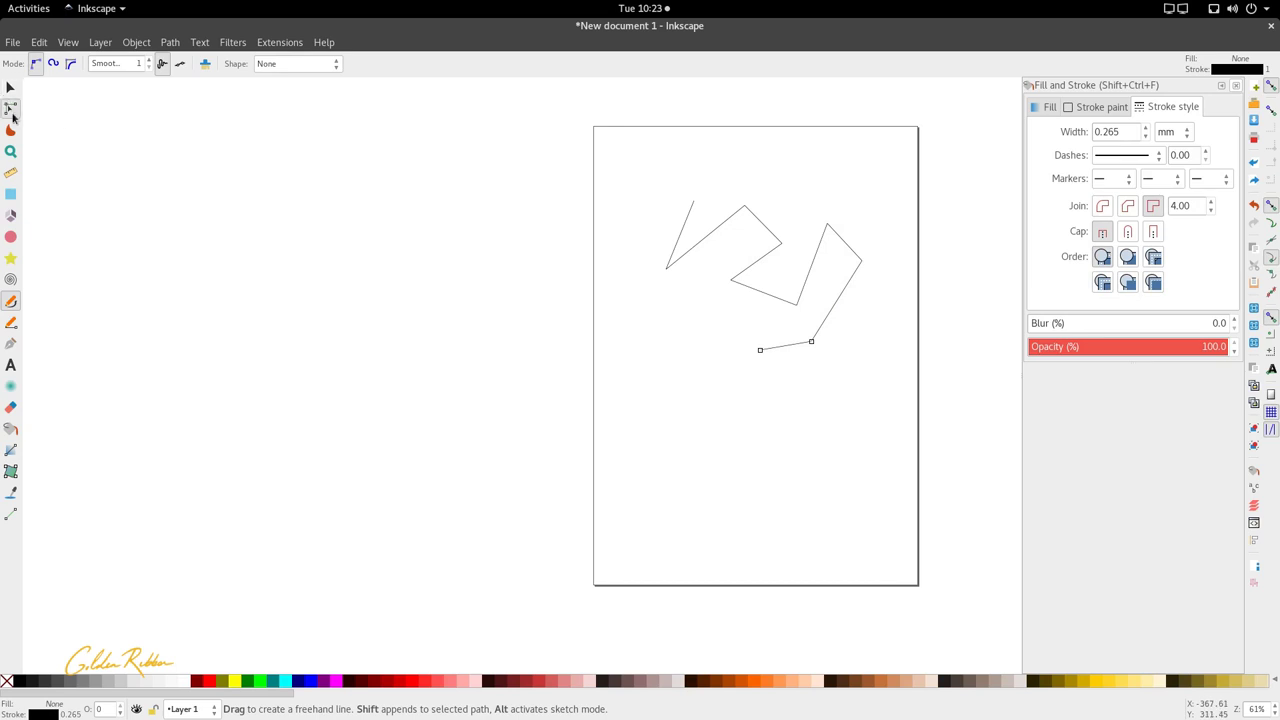
left_click(745, 279)
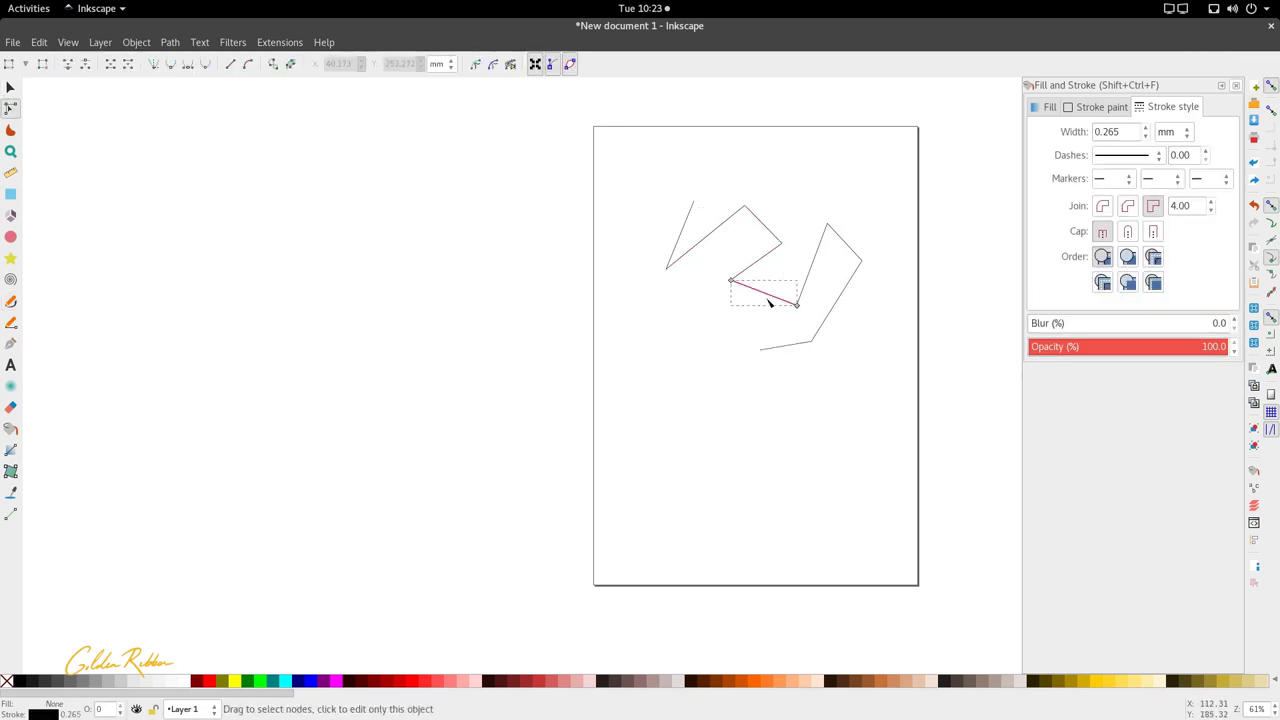
left_click(851, 249)
left_click(760, 343)
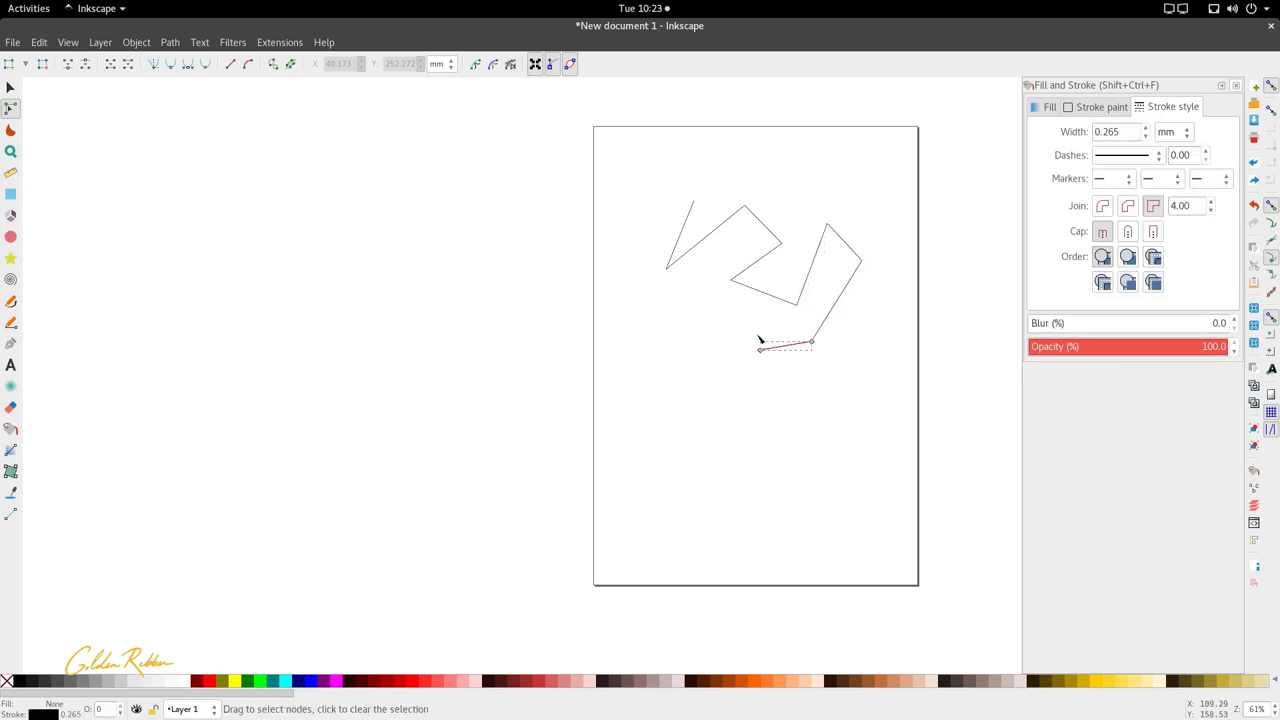
left_click(753, 269)
left_click(753, 269)
left_click(10, 88)
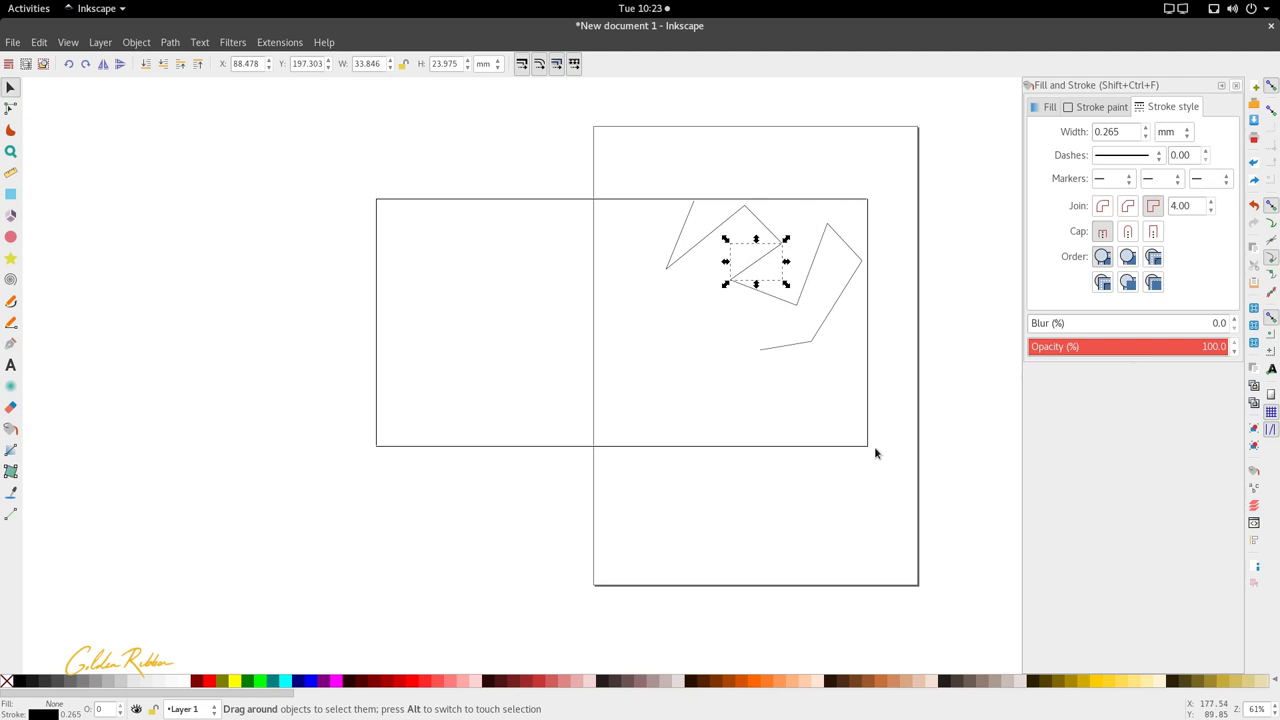
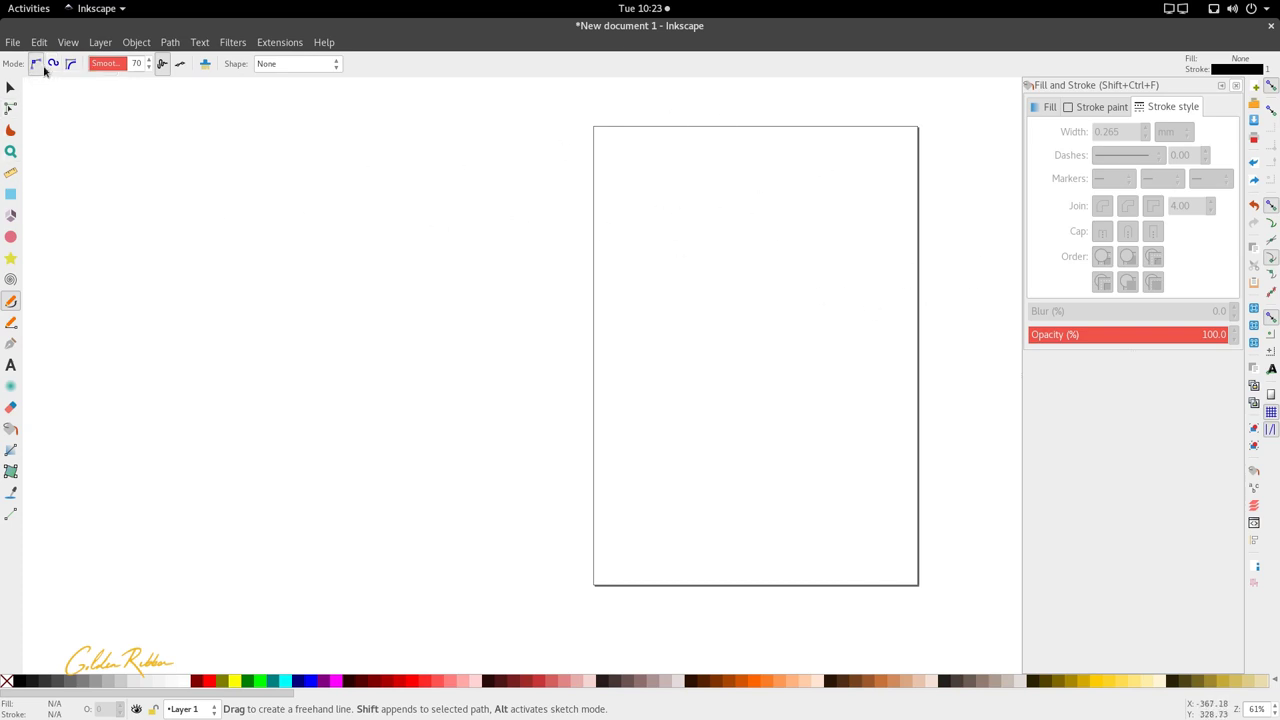
- In Spiro path mode, draw a straight line about 58 mm wide and a long winding freehand curve below it
left_click(50, 67)
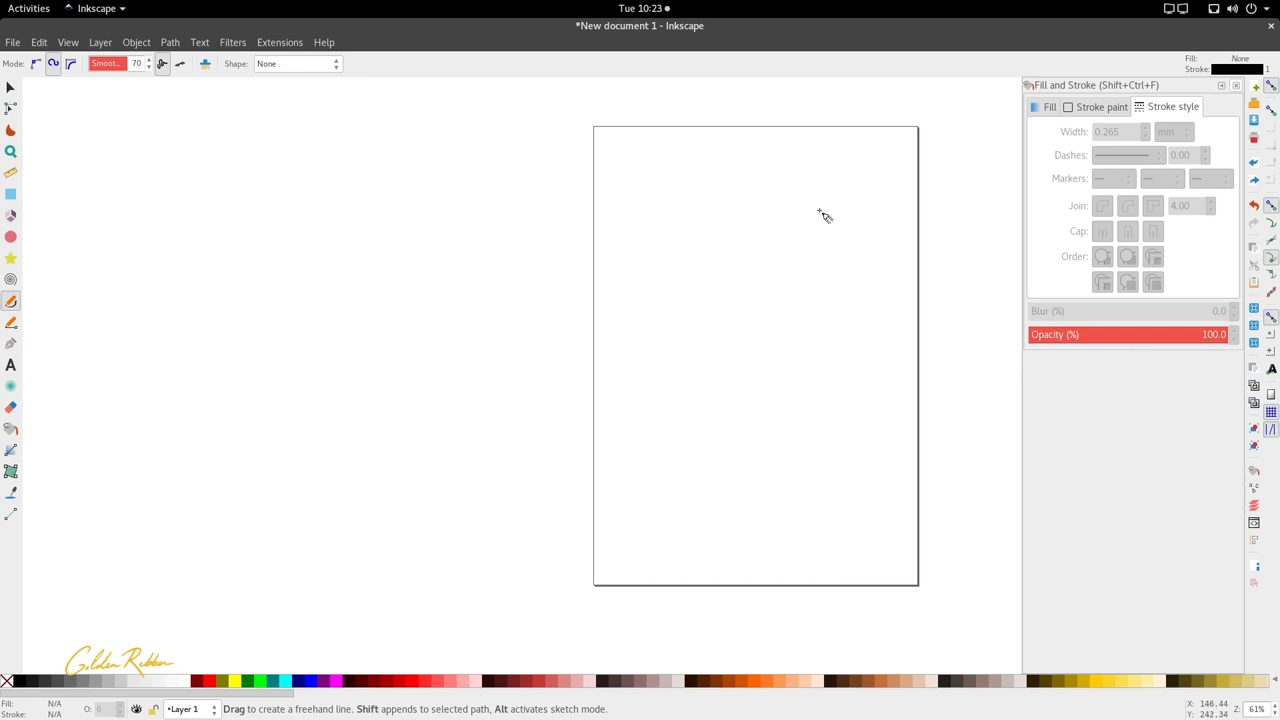
mouse_move(820, 191)
left_mouse_down()
mouse_move(762, 174)
mouse_move(737, 193)
mouse_move(730, 204)
mouse_move(767, 223)
mouse_move(752, 258)
mouse_move(738, 282)
mouse_move(685, 284)
mouse_move(670, 321)
mouse_move(683, 347)
mouse_move(793, 312)
mouse_move(811, 325)
mouse_move(781, 412)
mouse_move(797, 411)
mouse_move(810, 440)
mouse_move(761, 466)
left_mouse_up()
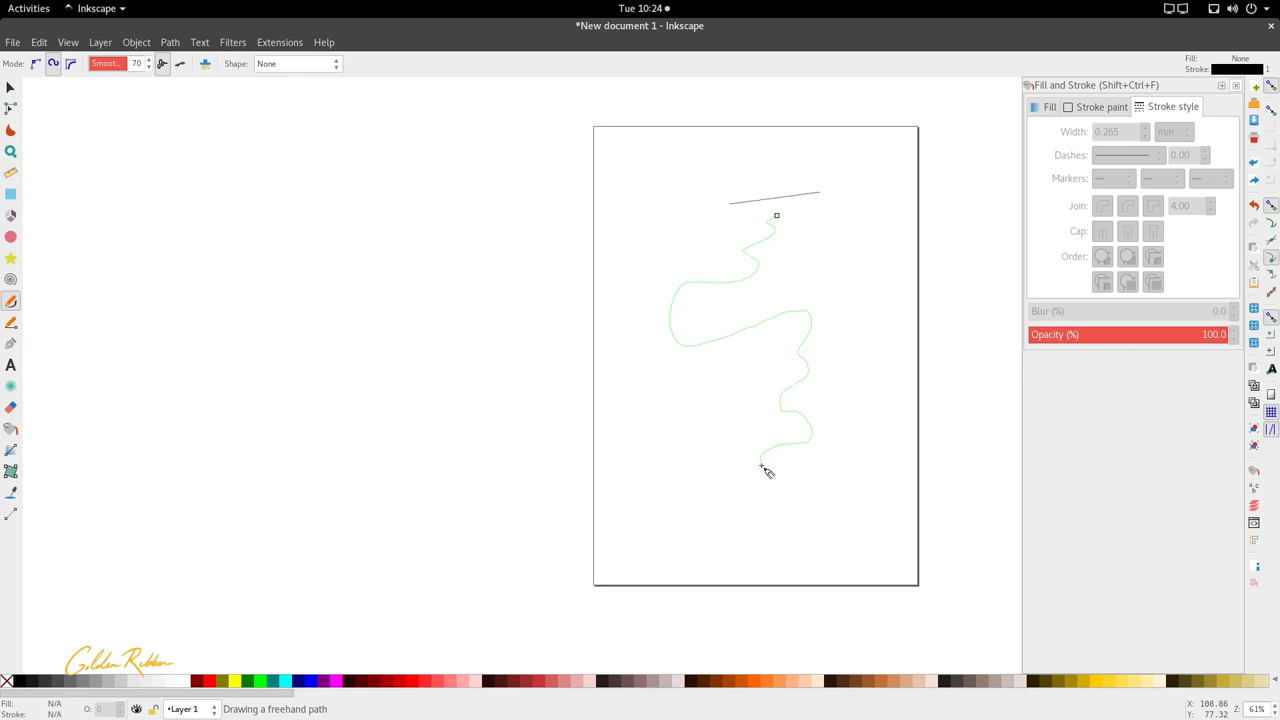
left_click_drag(762, 467, 760, 466)
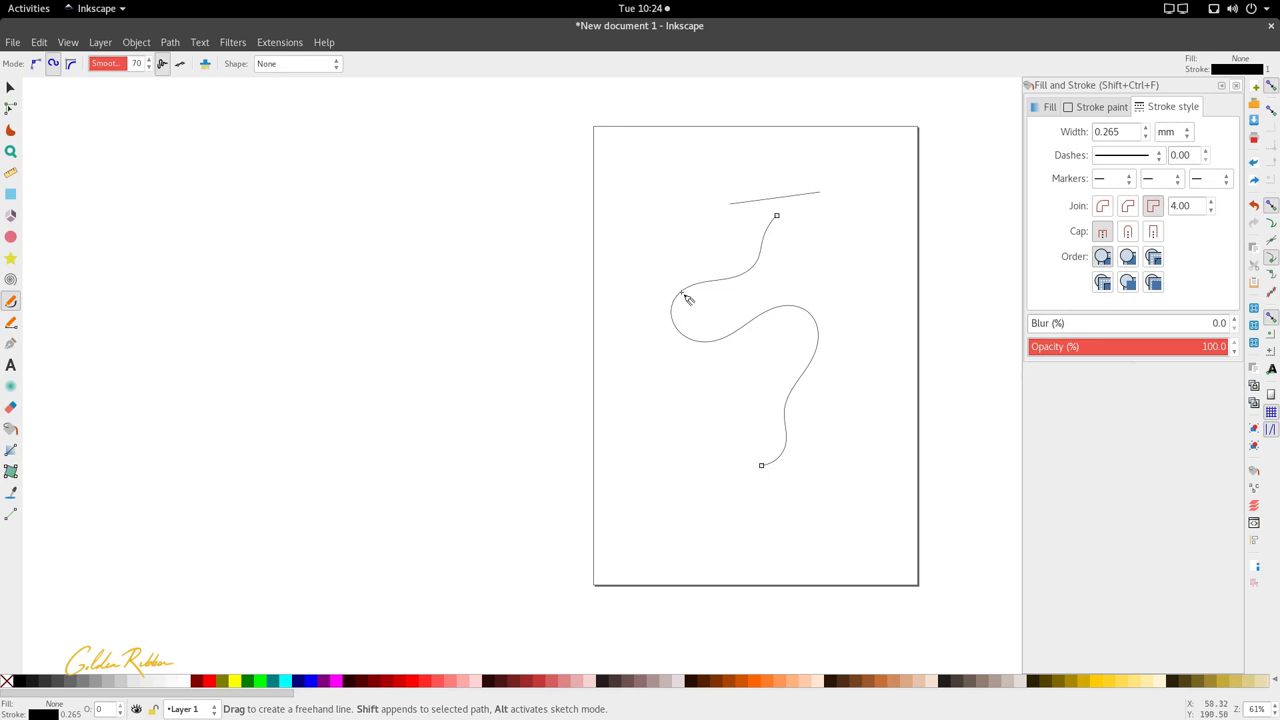
left_click_drag(683, 348, 666, 312)
left_click(11, 88)
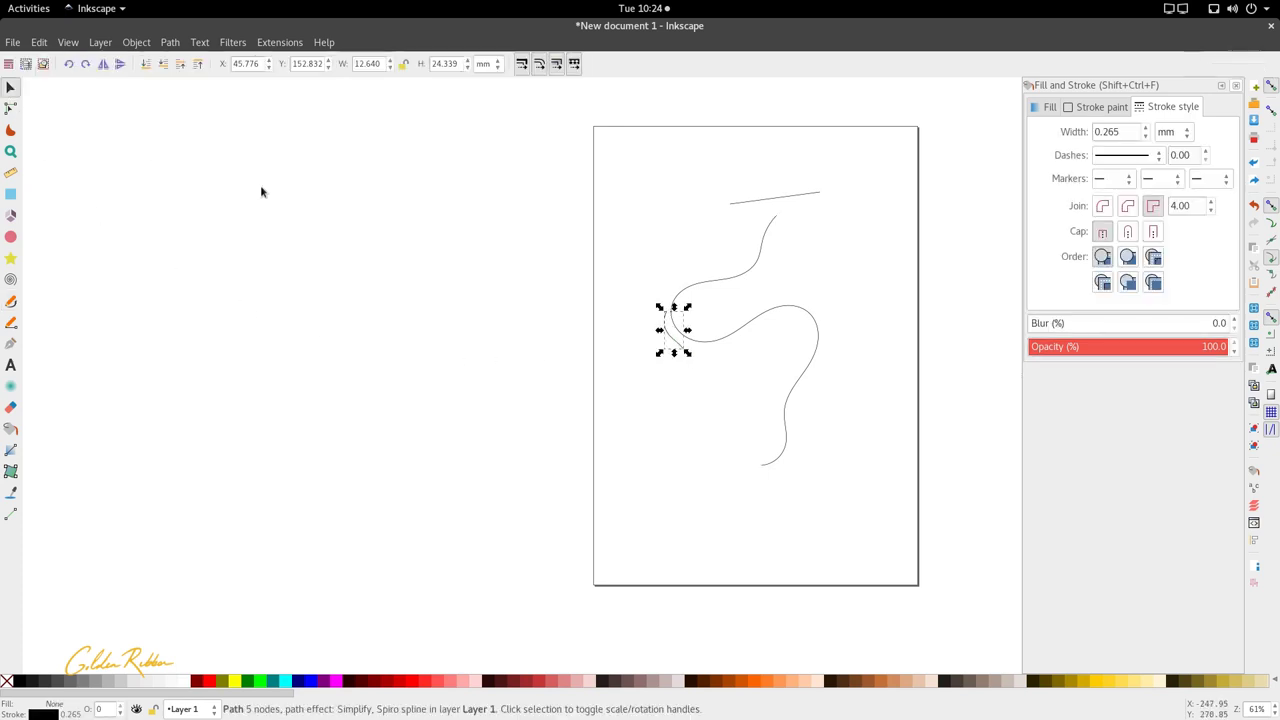
key("Delete")
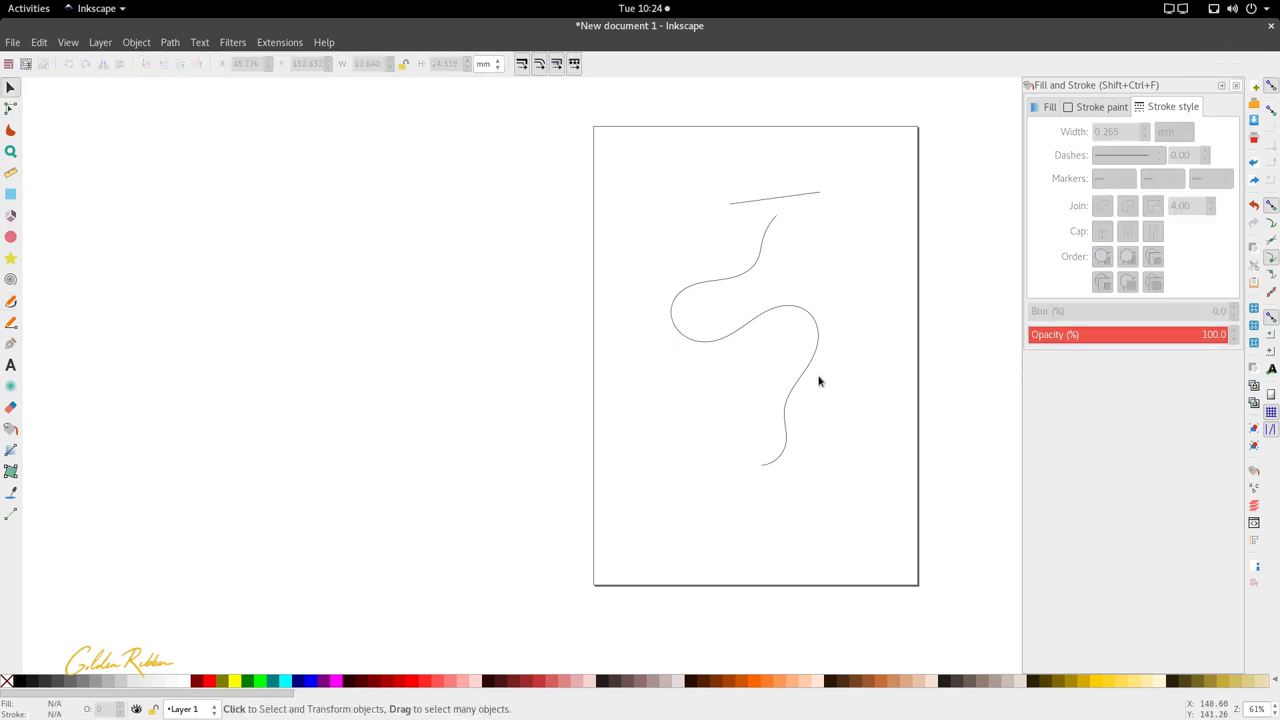
- Examine the nodes of the winding Spiro curve and compare its original outline with the smoothed shape
left_click(11, 108)
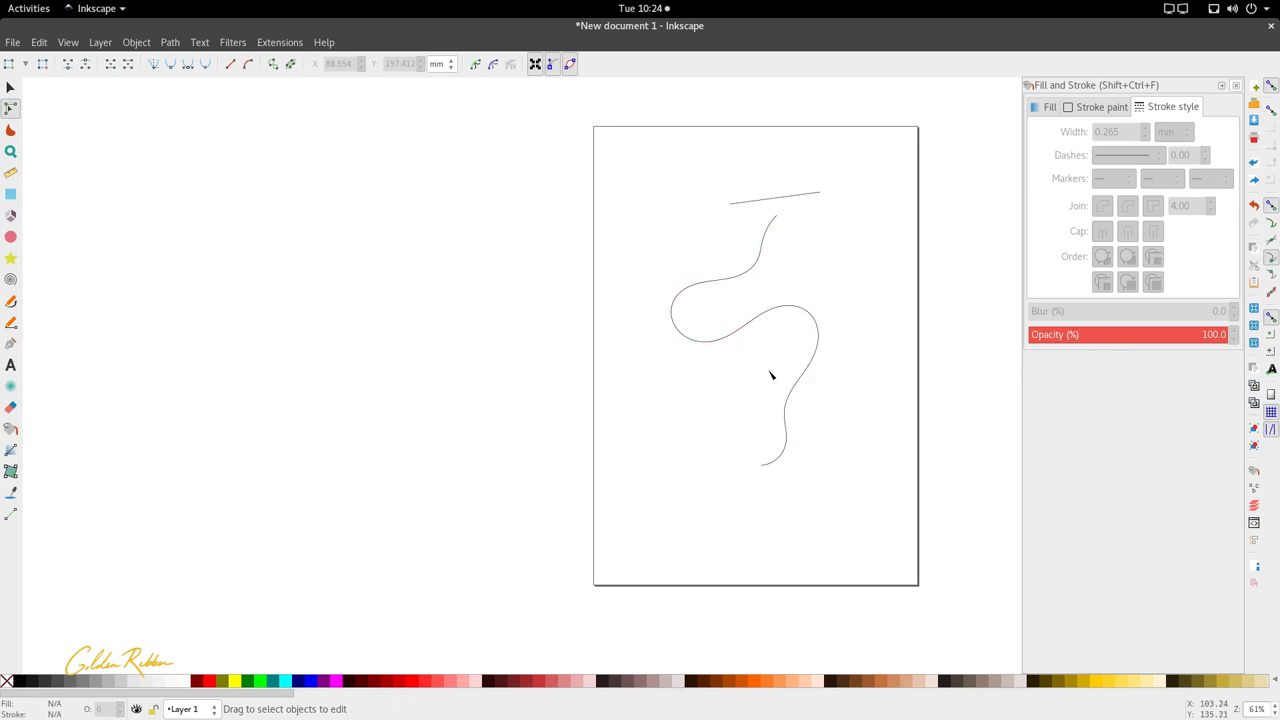
left_click(768, 226)
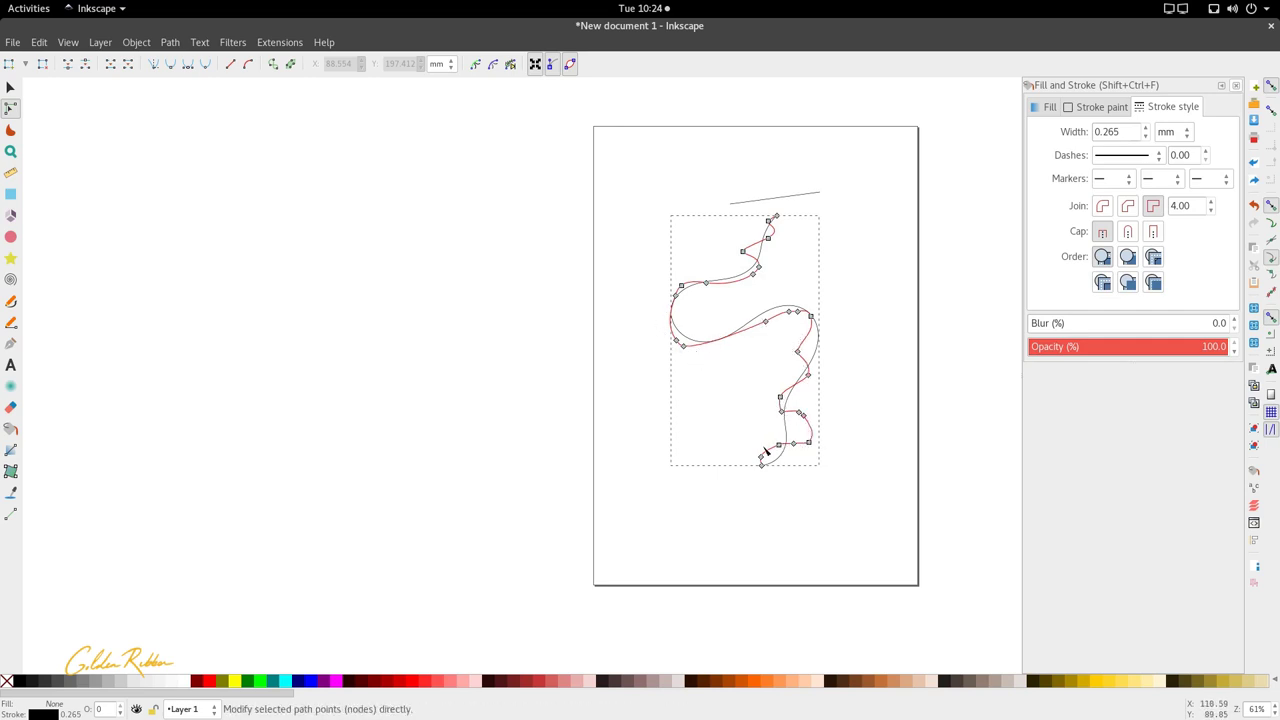
left_click(751, 480)
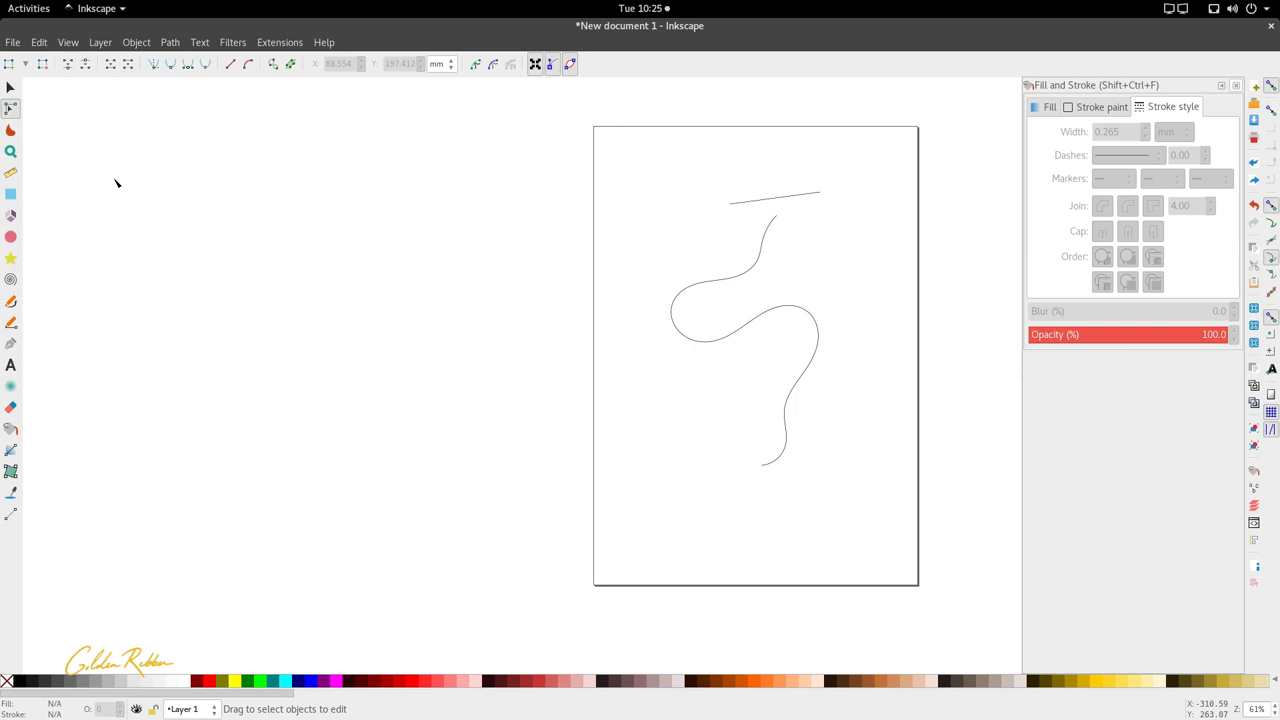
- Delete the straight line above the winding Spiro curve
left_click(803, 197)
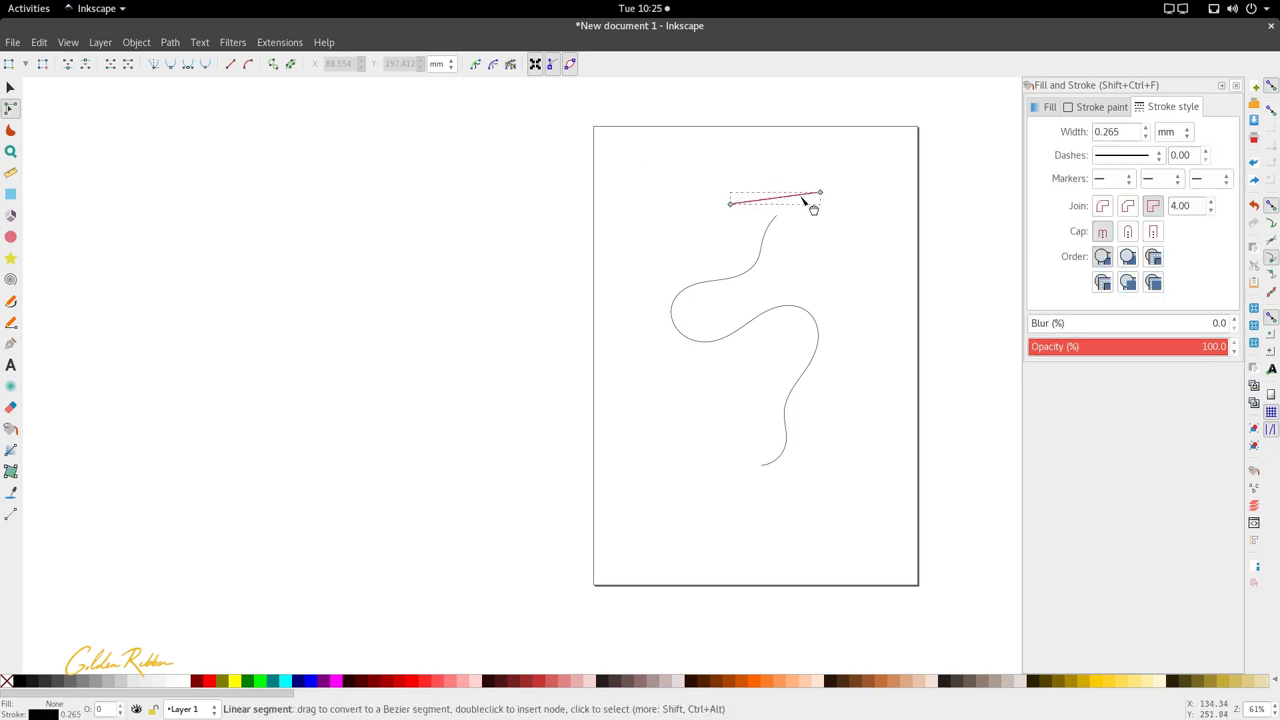
key("s")
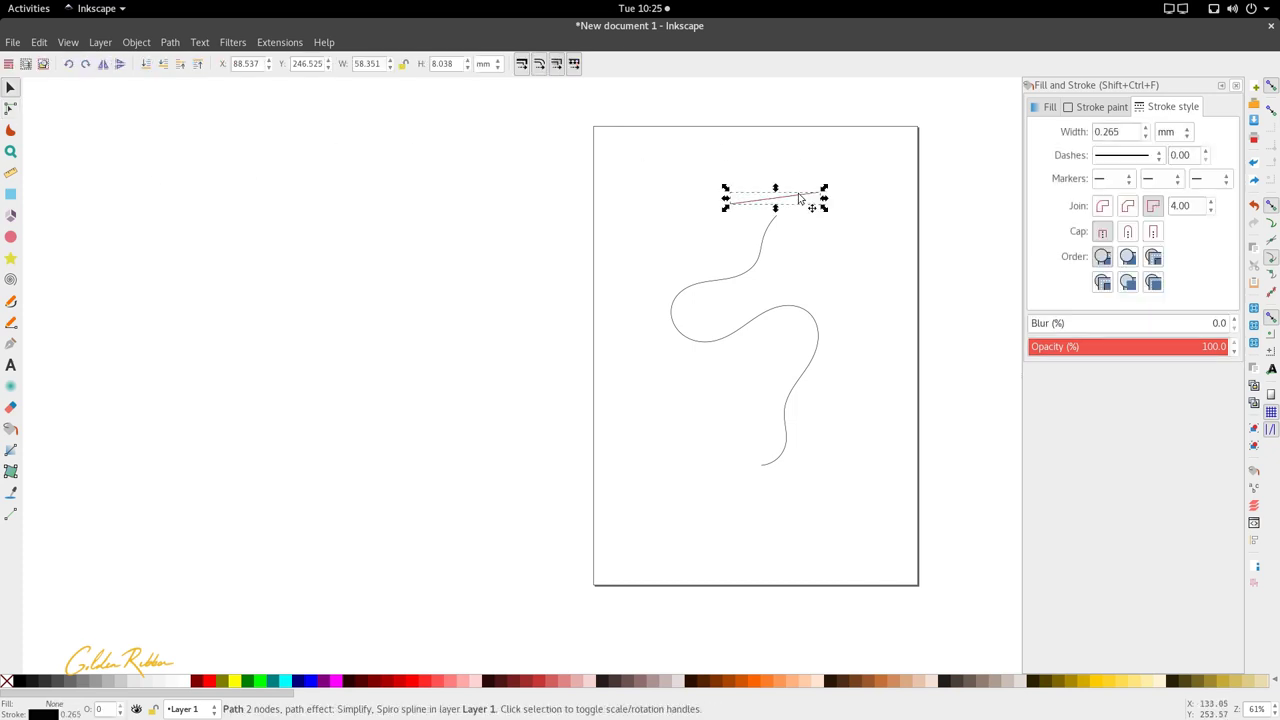
left_click_drag(798, 193, 586, 187)
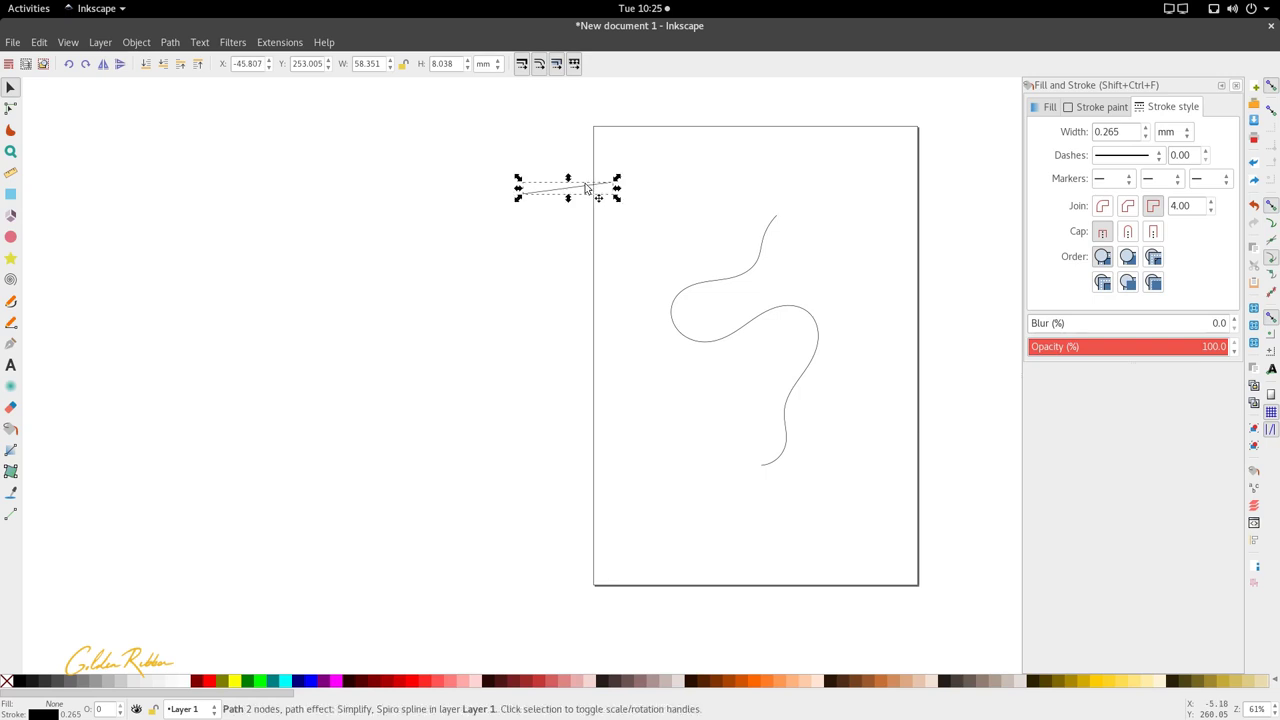
key("Delete")
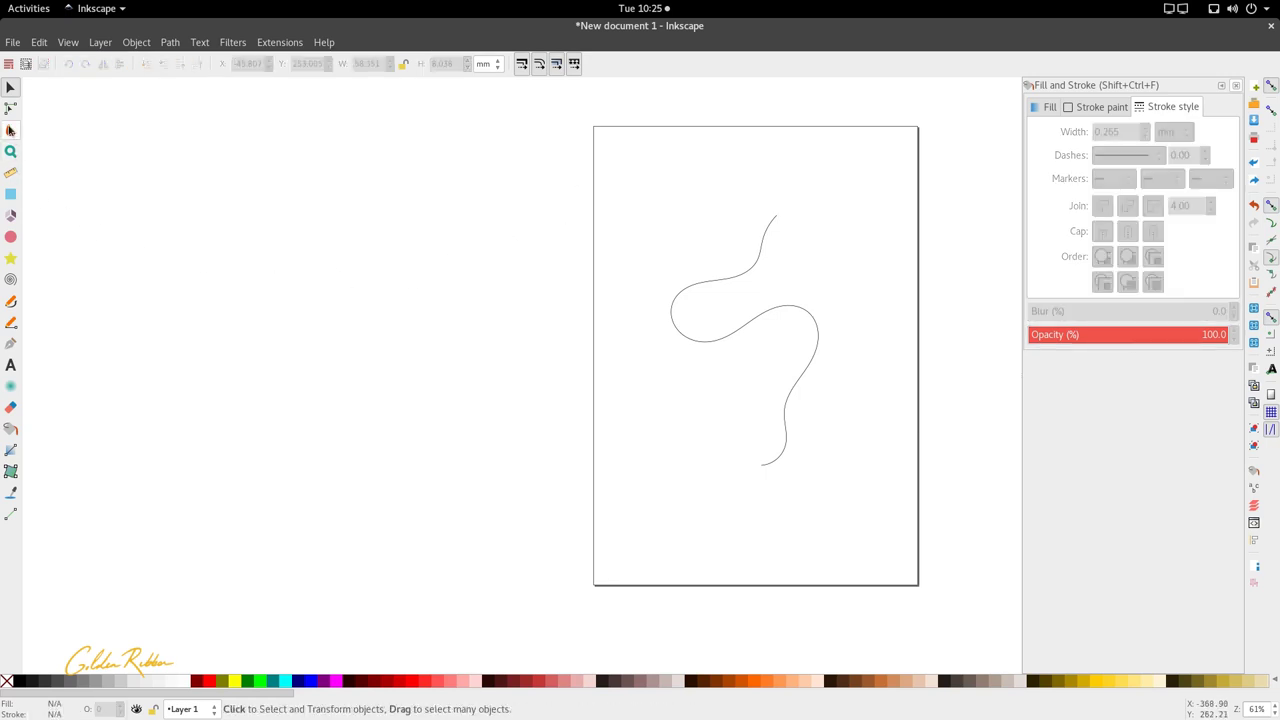
- In BSpline mode, draw a straight line and a winding freehand curve about 54 by 179 mm across the page's left edge
left_click(14, 300)
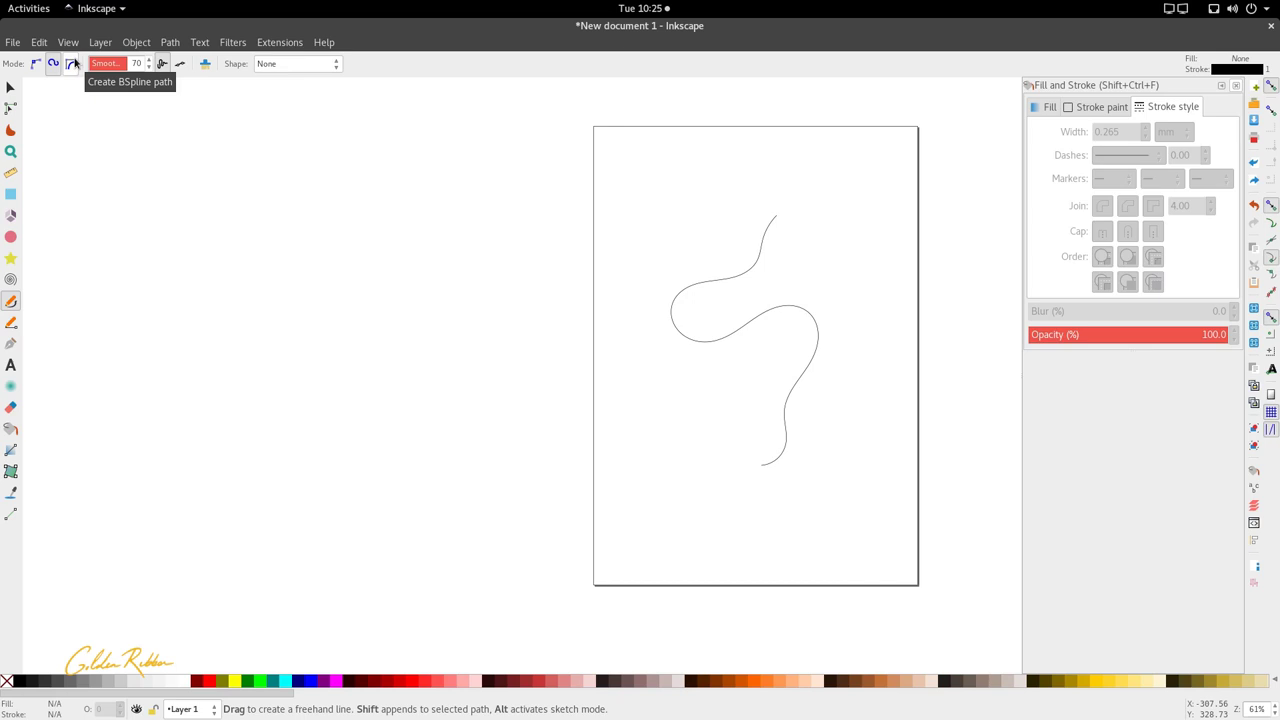
left_click(72, 64)
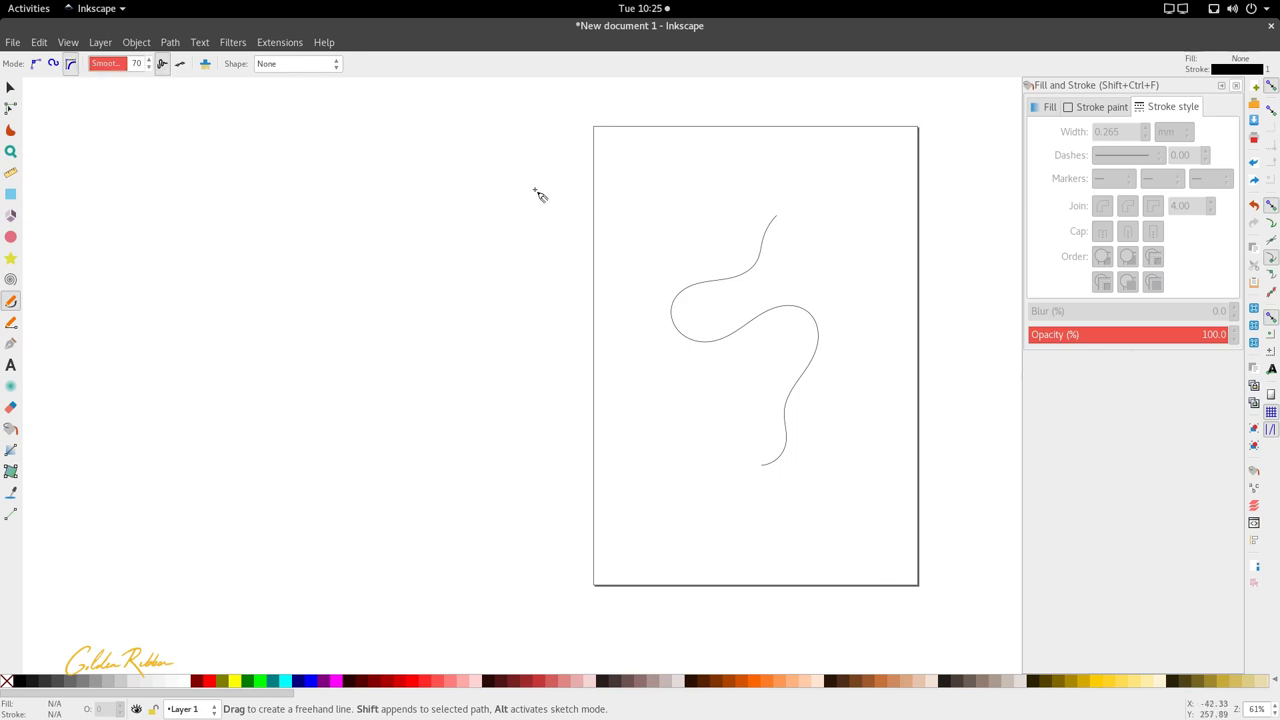
left_click_drag(681, 204, 580, 210)
left_click(554, 249)
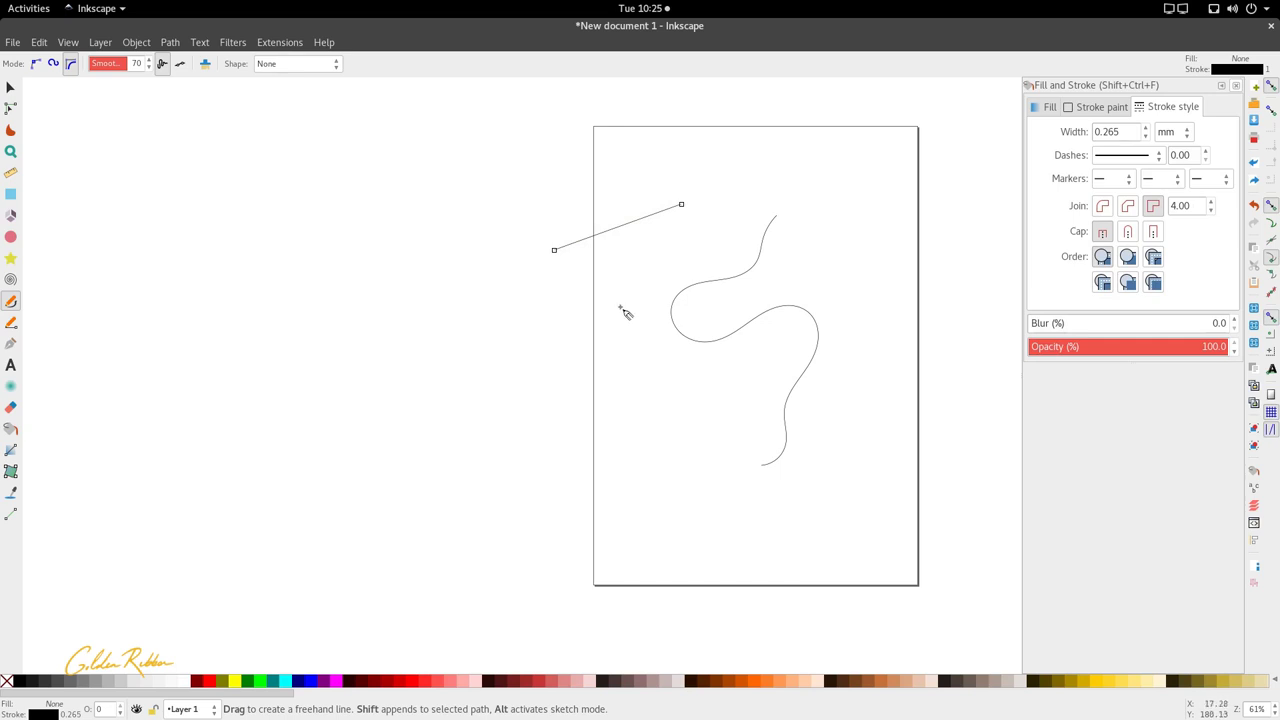
mouse_move(620, 307)
left_mouse_down()
mouse_move(550, 365)
mouse_move(542, 397)
mouse_move(624, 418)
mouse_move(634, 460)
mouse_move(541, 445)
mouse_move(511, 458)
mouse_move(505, 483)
mouse_move(511, 507)
mouse_move(620, 523)
mouse_move(614, 549)
mouse_move(577, 583)
left_mouse_up()
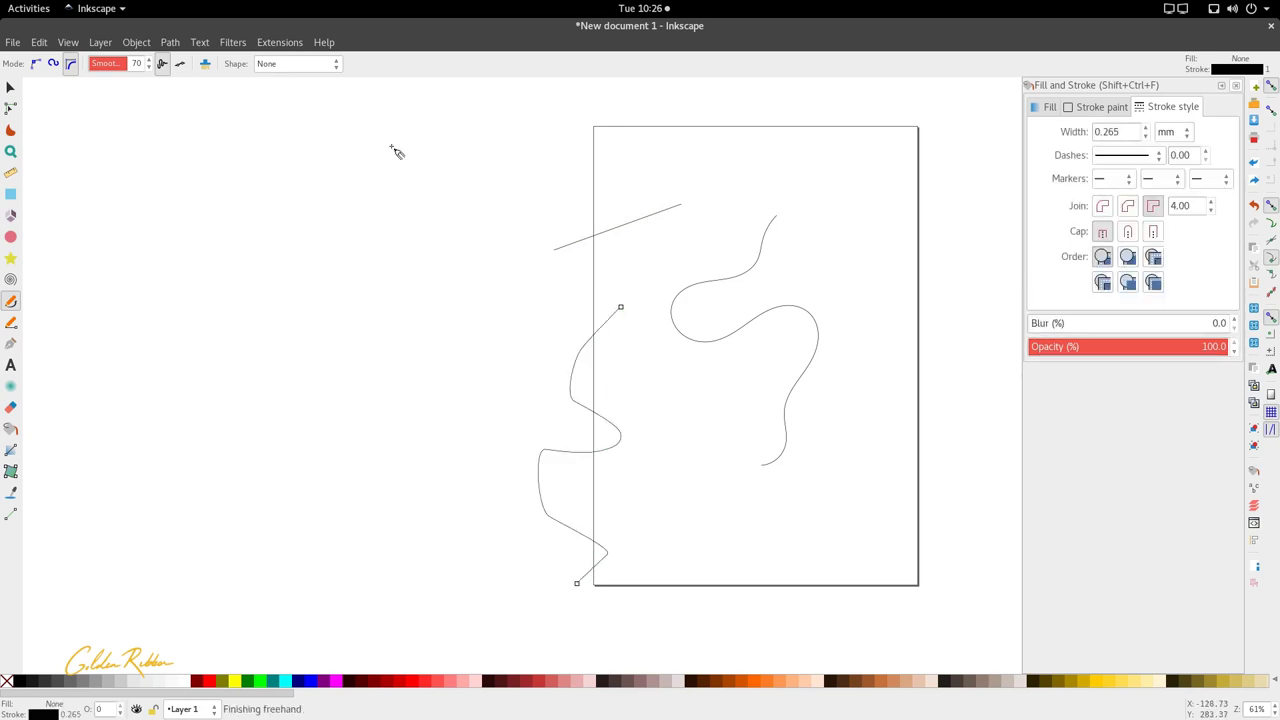
- Move the winding BSpline curve off the page's left side to about X -90, Y 117 mm
left_click(8, 106)
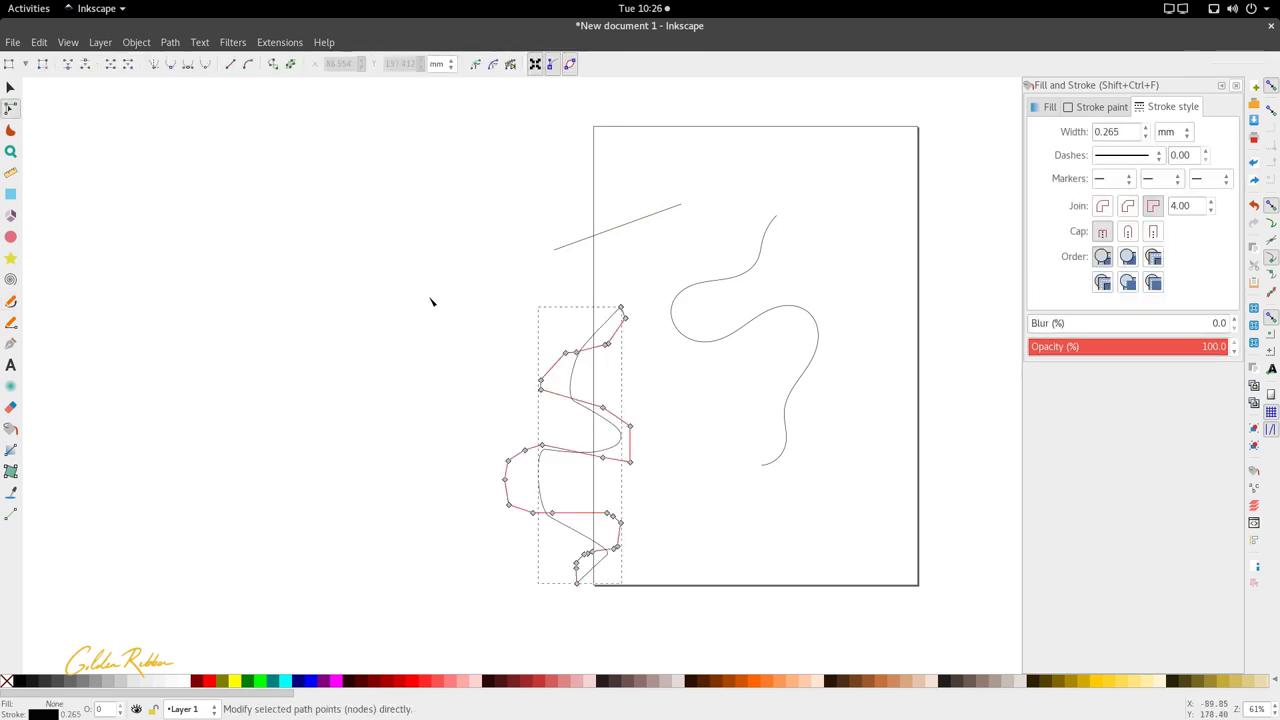
left_click(10, 88)
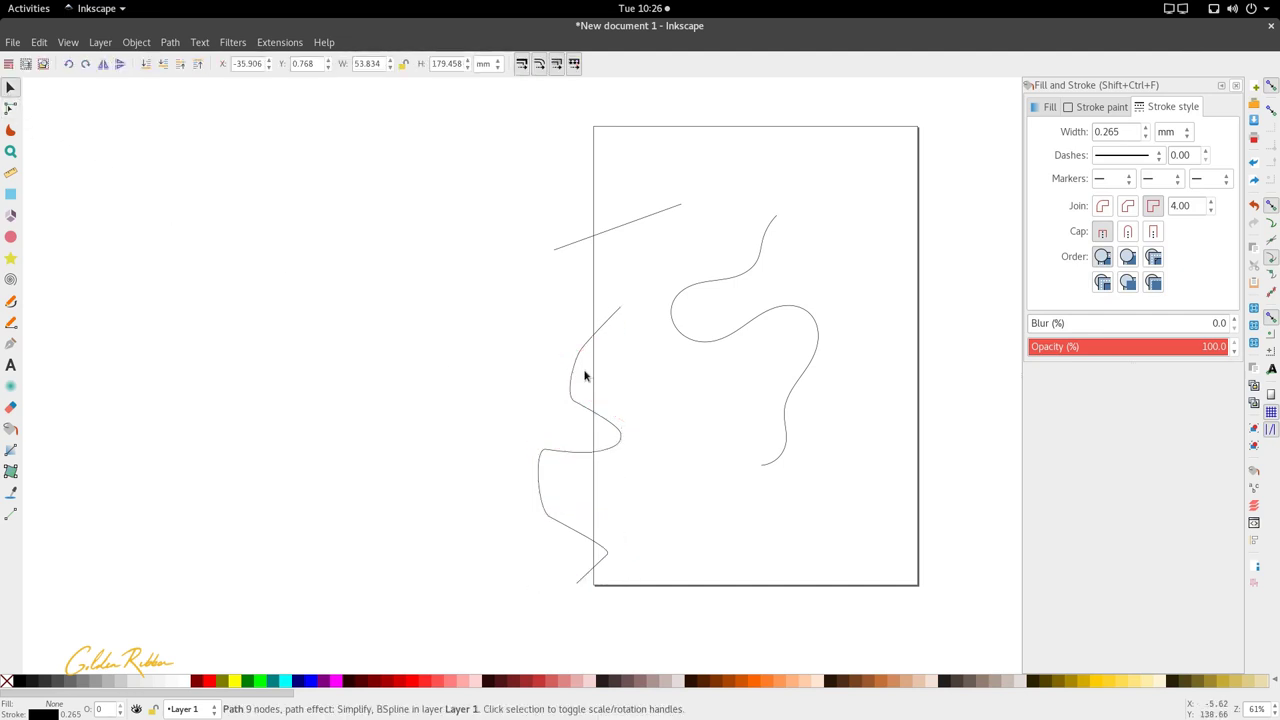
left_click(585, 375)
left_click_drag(571, 371, 487, 191)
- Examine the nodes and control outline of the winding BSpline curve beside the page
left_click(495, 200)
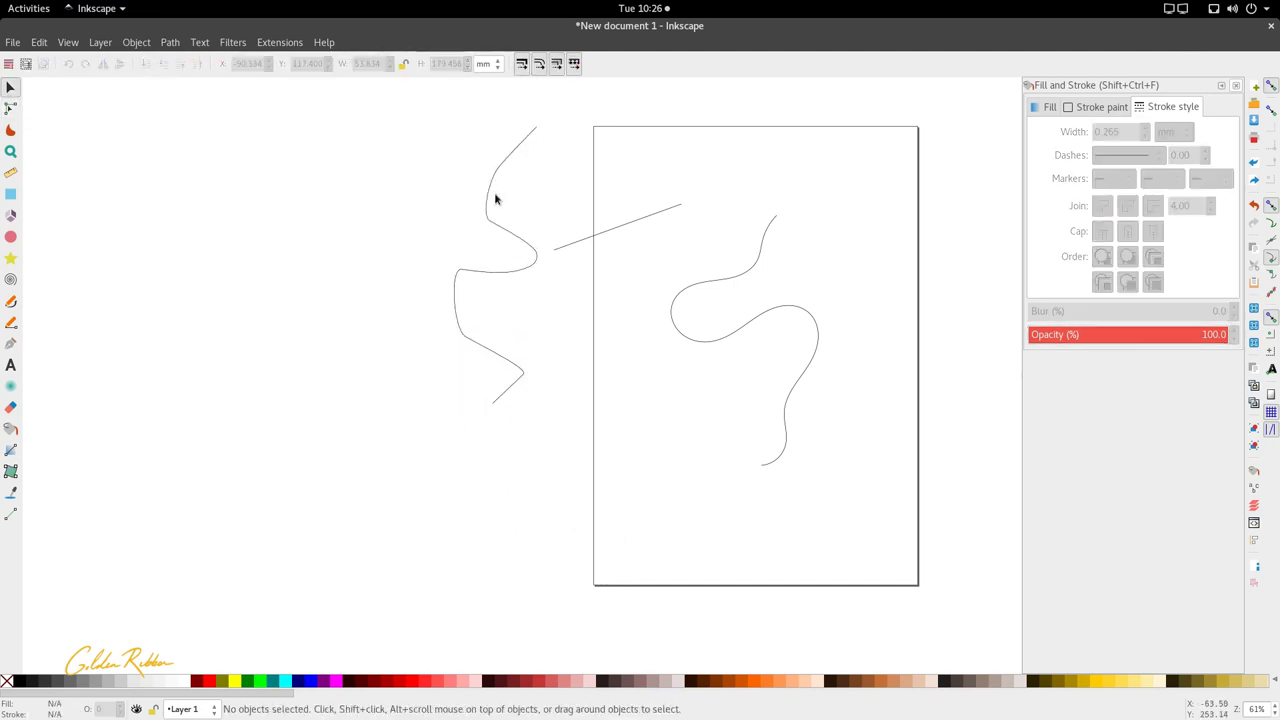
double_click(490, 191)
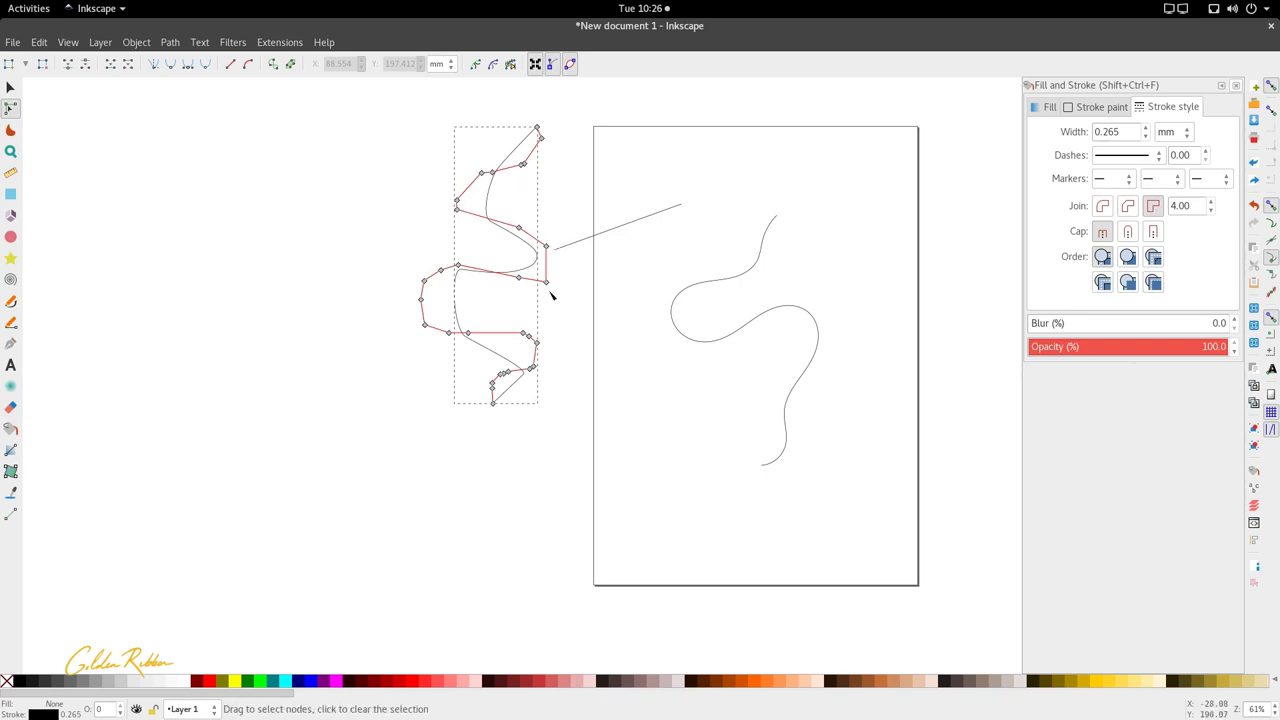
left_click(547, 181)
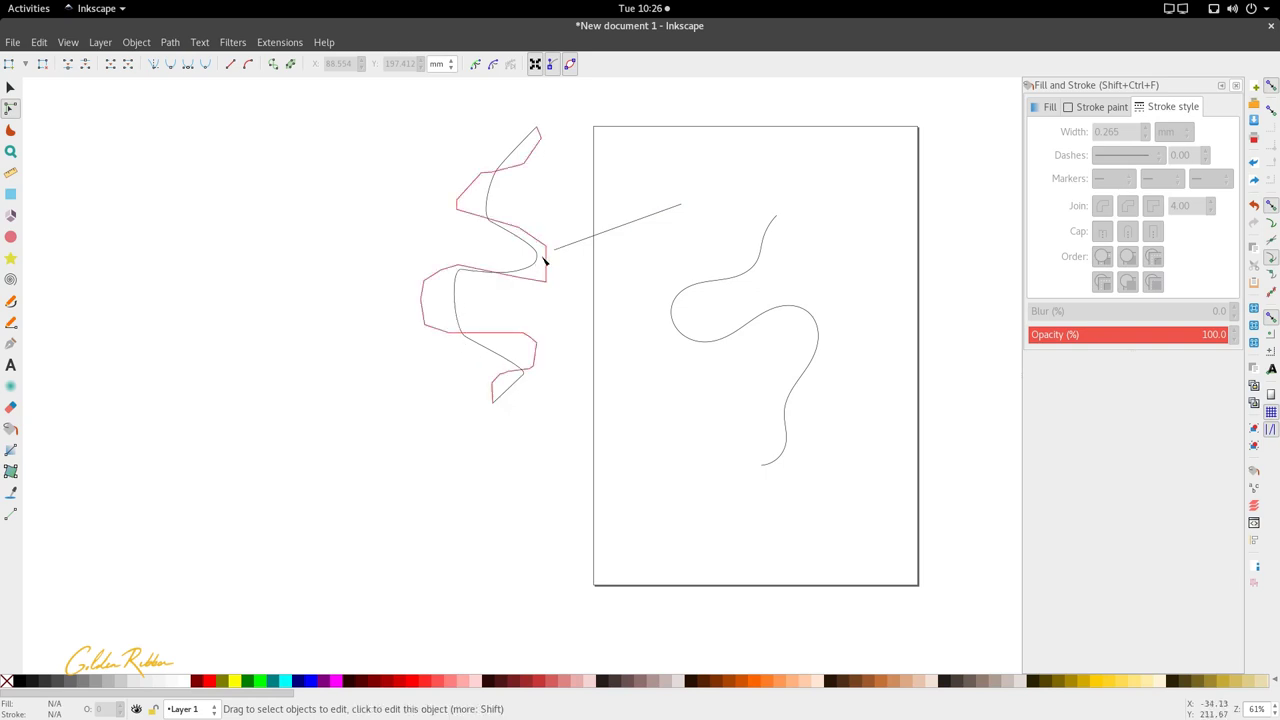
- Move the lower end node of the winding BSpline curve to about X -57.5, Y 100.7 mm
left_click(539, 130)
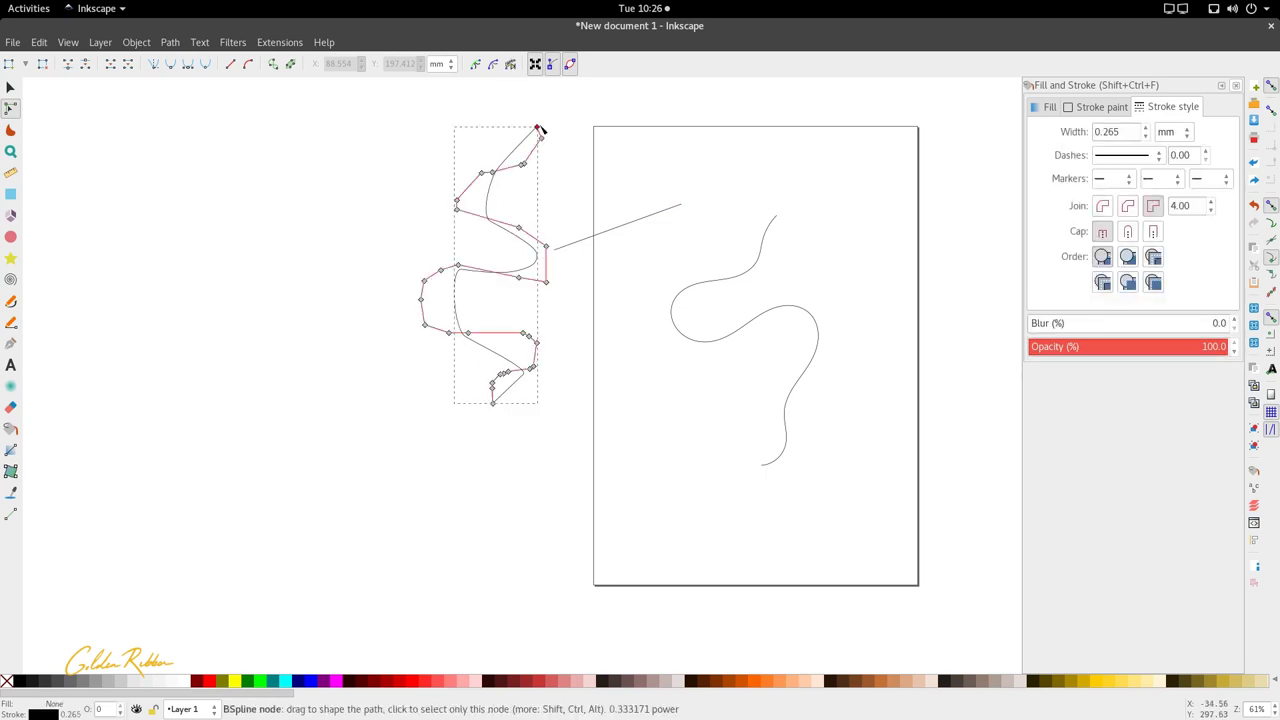
left_click(556, 341)
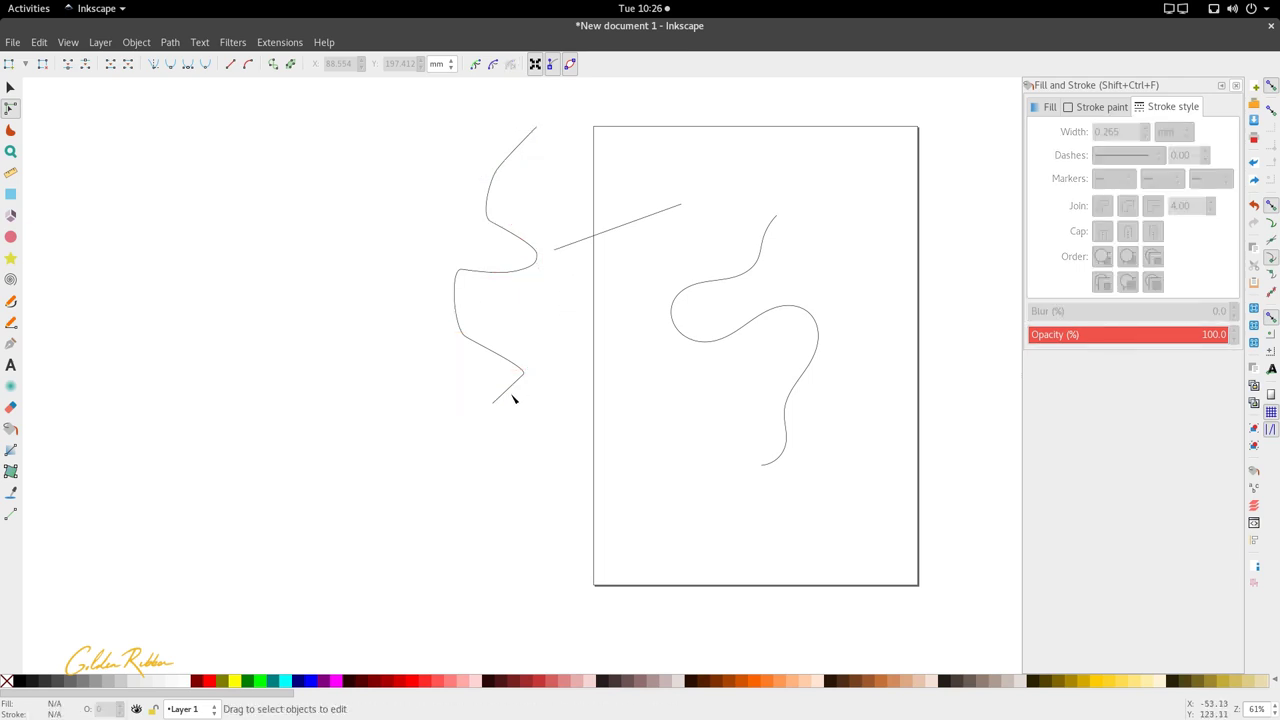
left_click(463, 337)
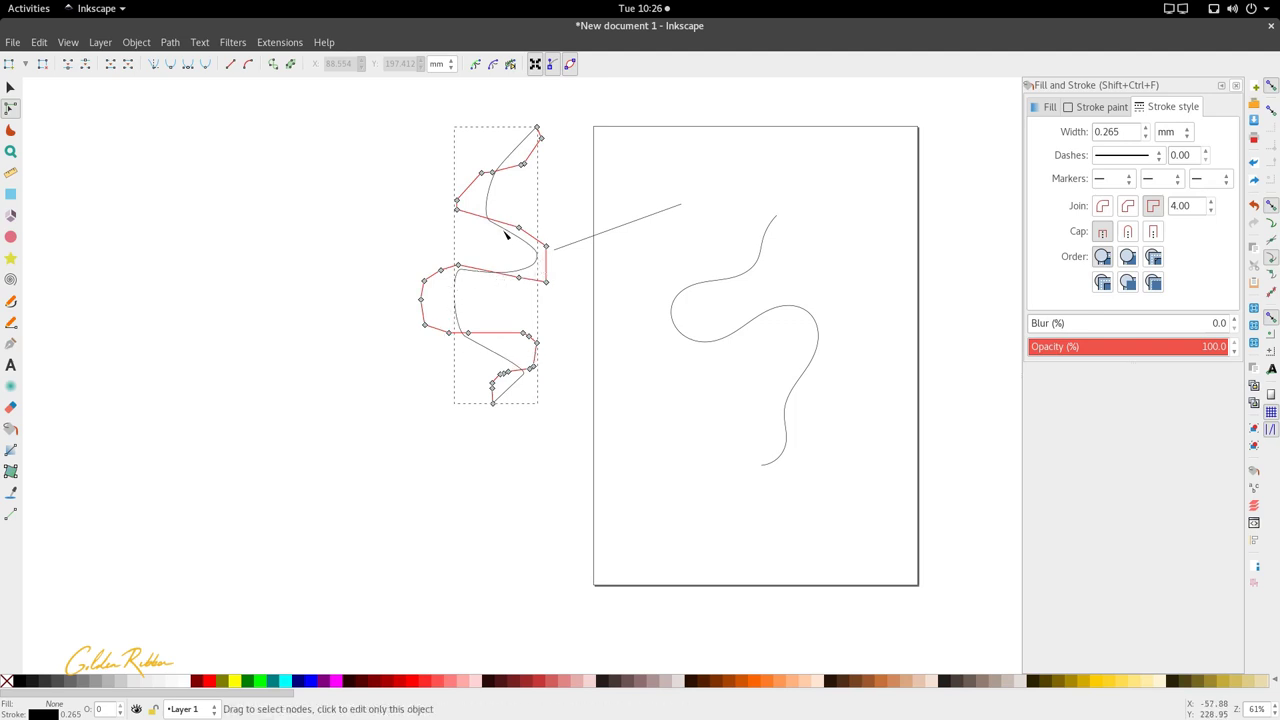
left_click(538, 134)
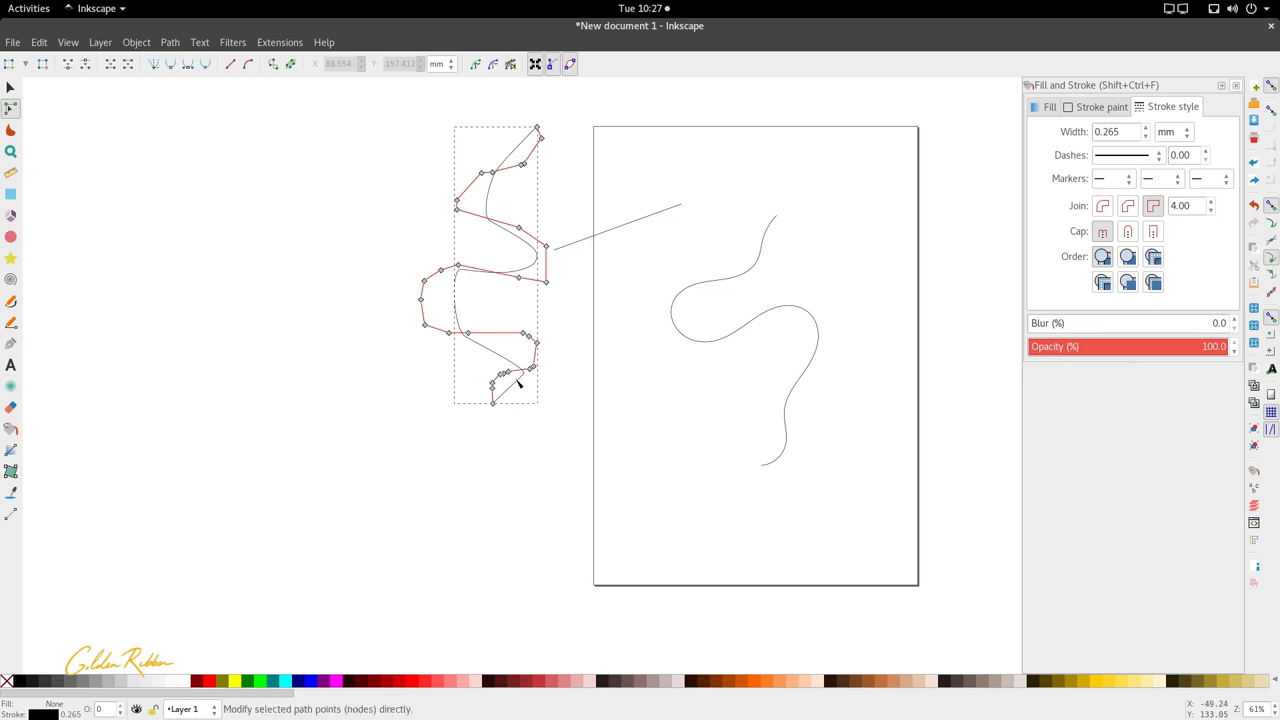
left_click_drag(493, 404, 505, 430)
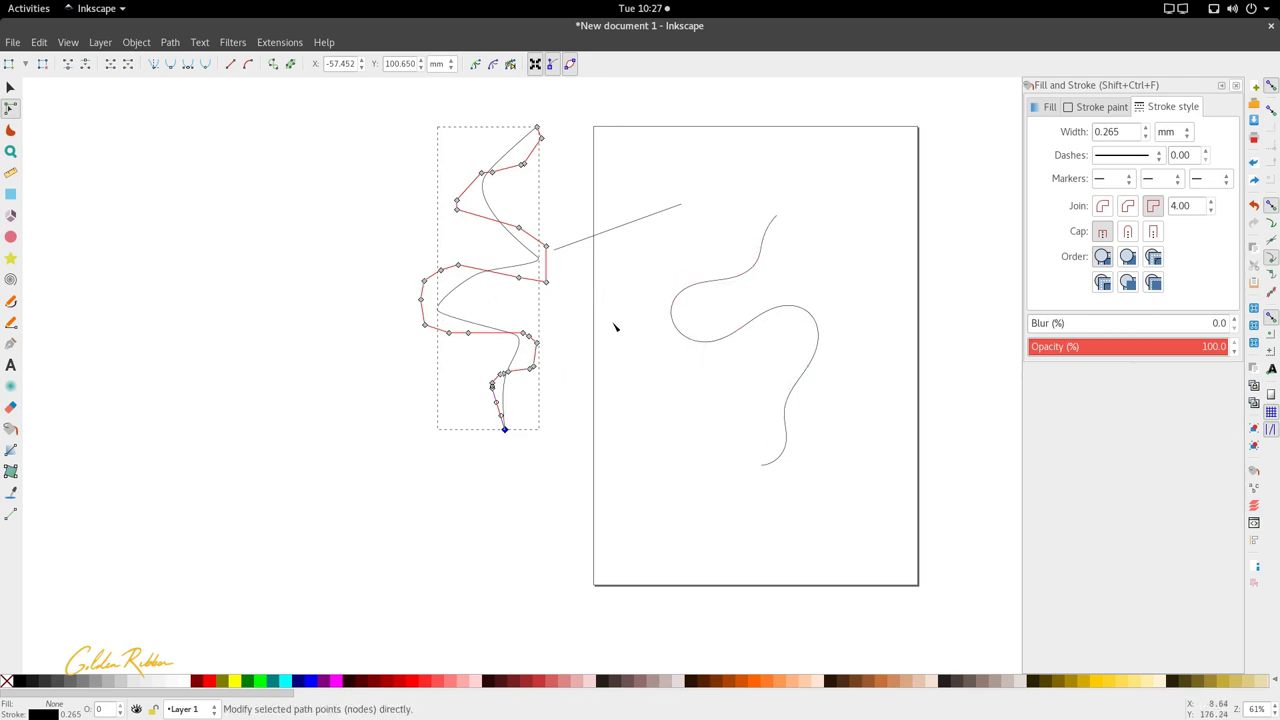
- Compare the nodes of the Spiro curve on the page with those of the BSpline curve beside it
left_click(748, 329)
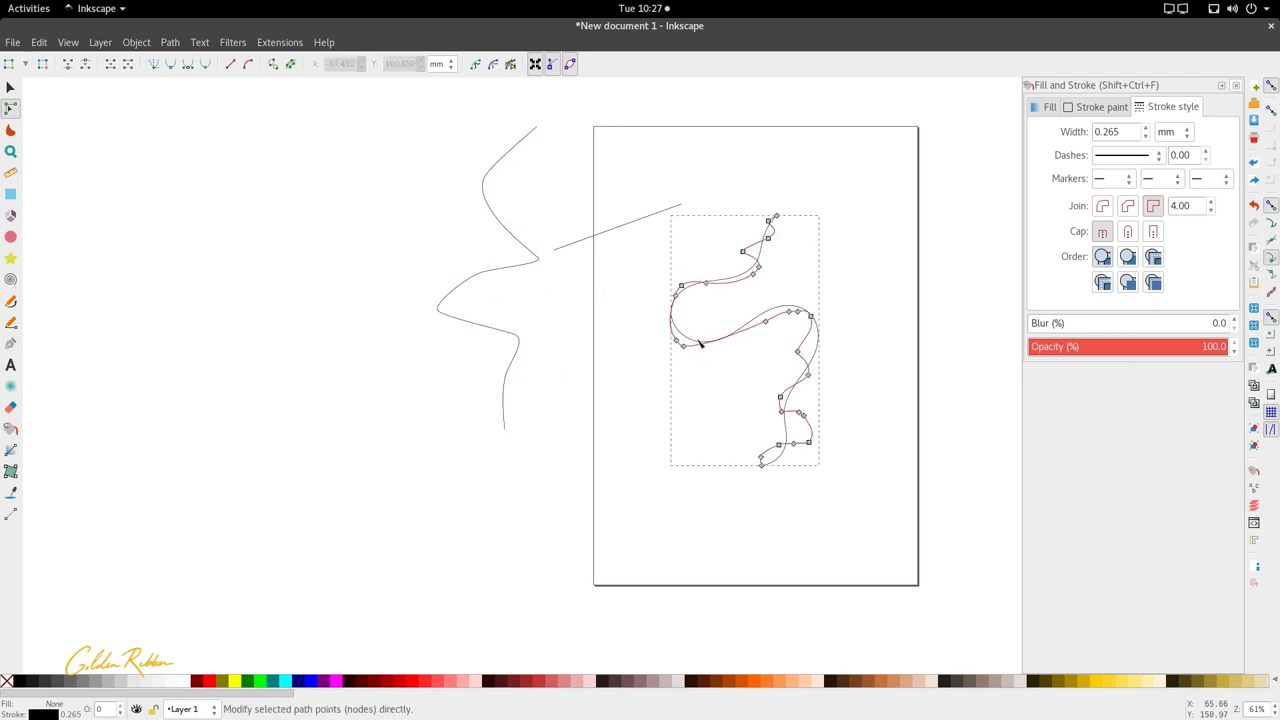
left_click(463, 290)
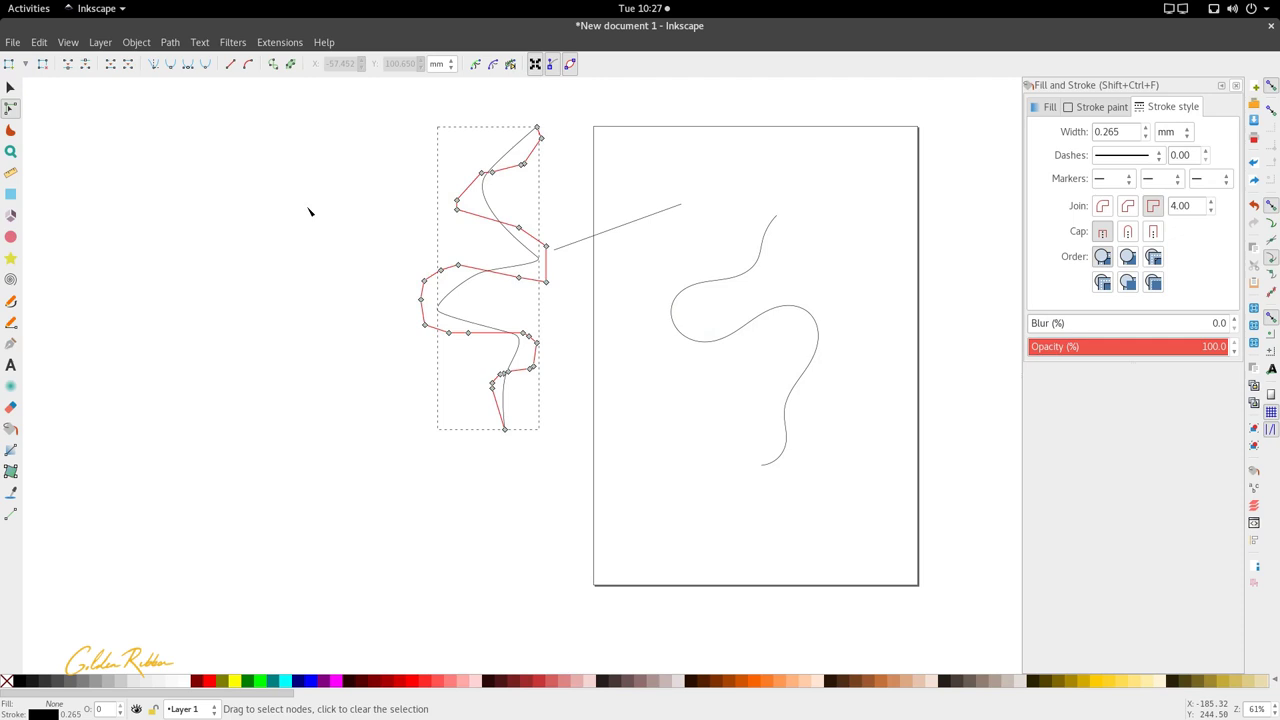
left_click(417, 203)
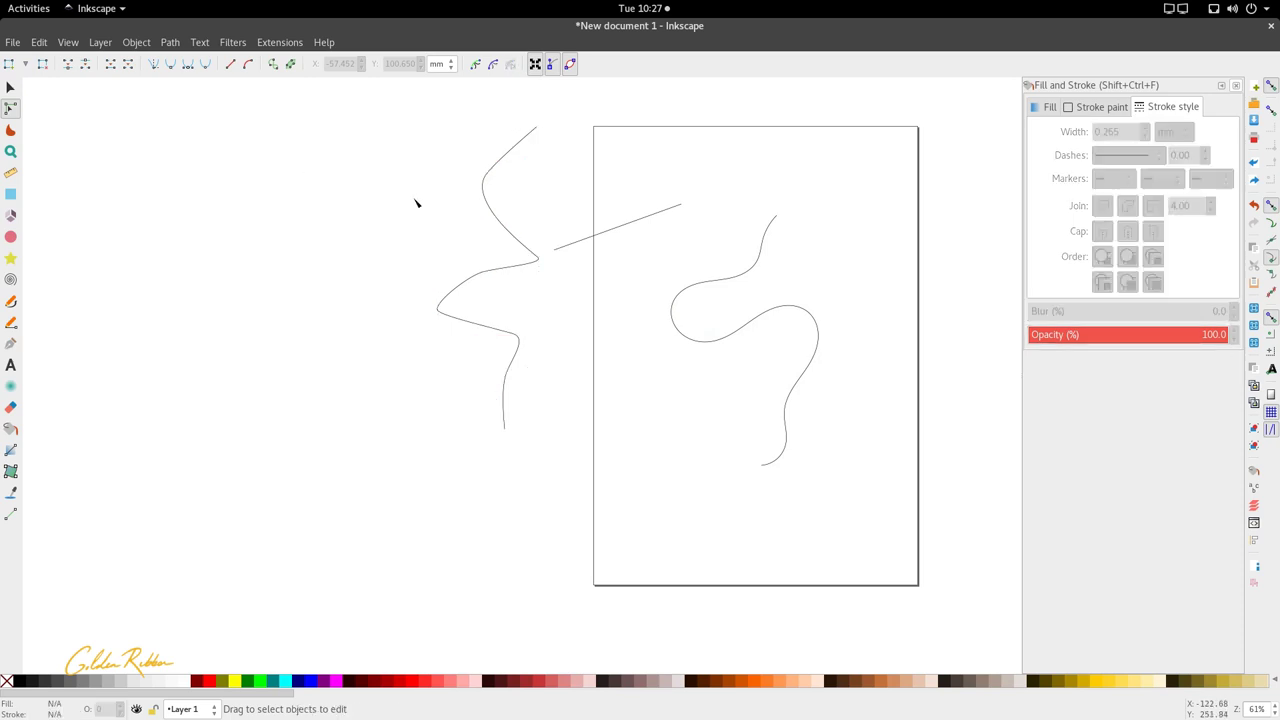
- Delete the straight line crossing the page's left edge and move the BSpline curve there, to about X -28, Y 57 mm
left_click(589, 241)
key("s")
key("Delete")
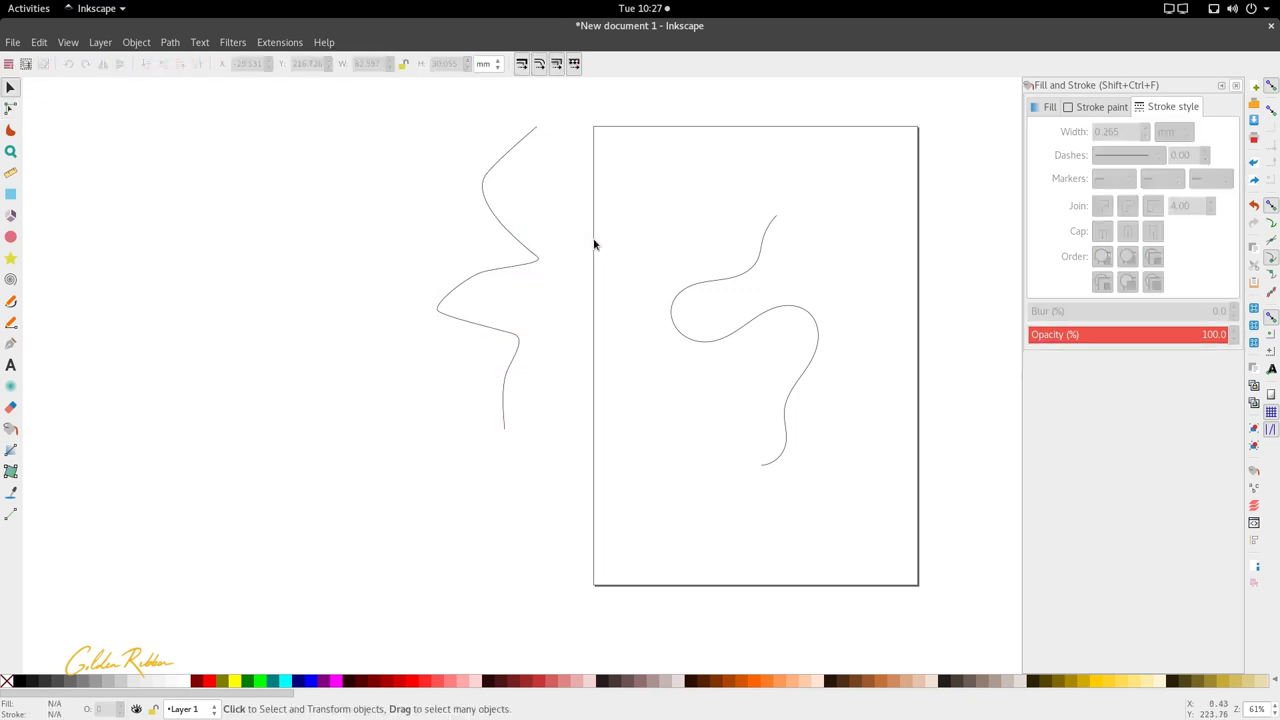
mouse_move(507, 271)
left_mouse_down()
mouse_move(543, 314)
mouse_move(623, 366)
mouse_move(620, 340)
left_mouse_up()
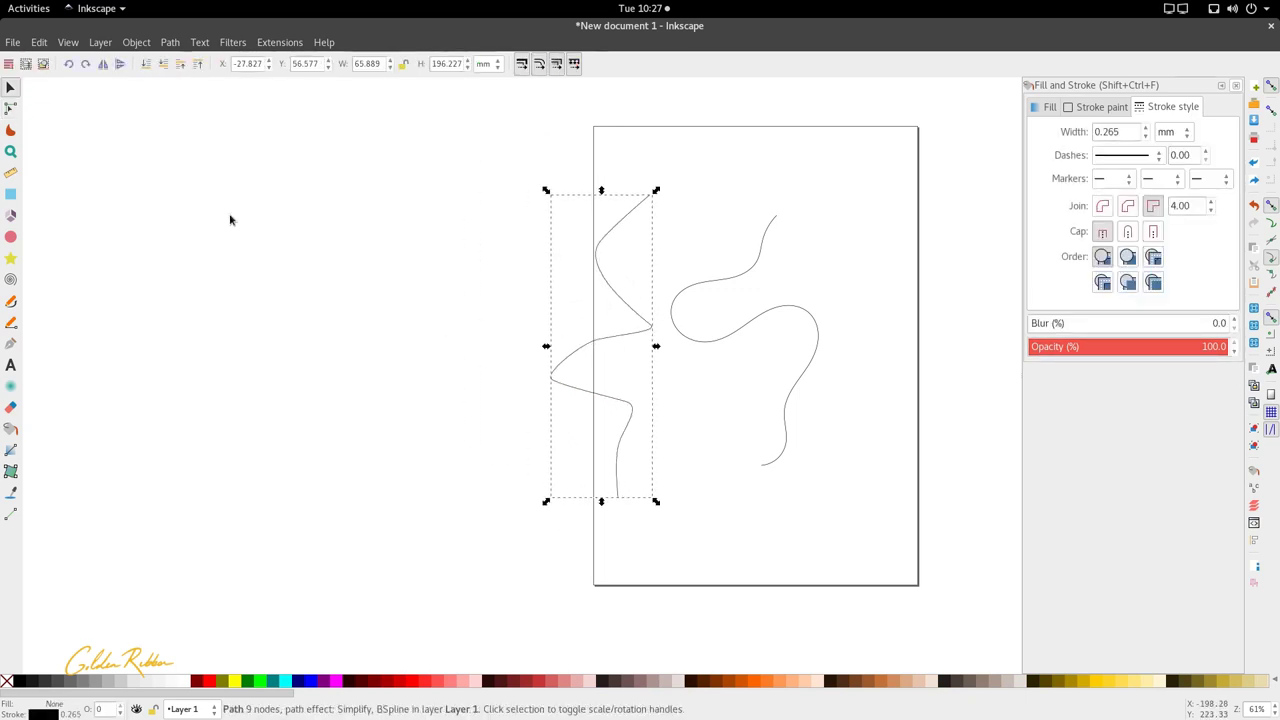
- Draw a regular Bezier pencil curve about 72 by 197 mm beside the BSpline curve and shift it to about X -103, Y 53 mm
left_click(11, 301)
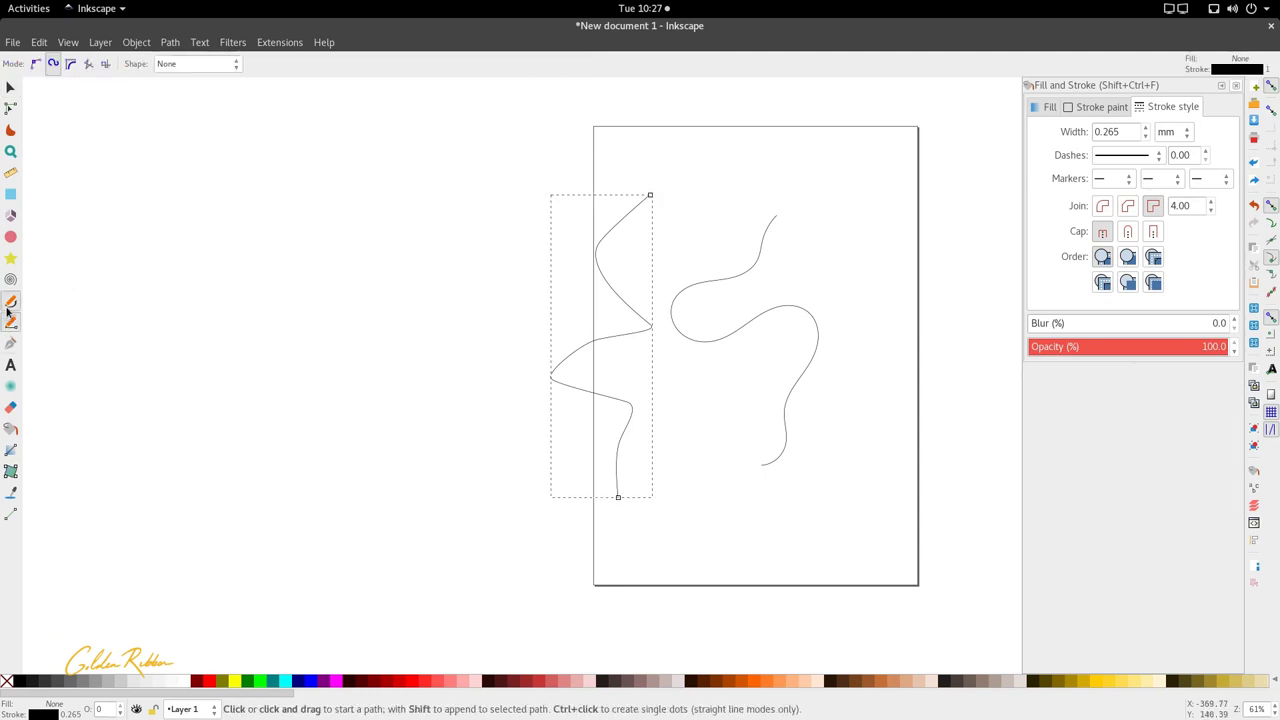
left_click(35, 63)
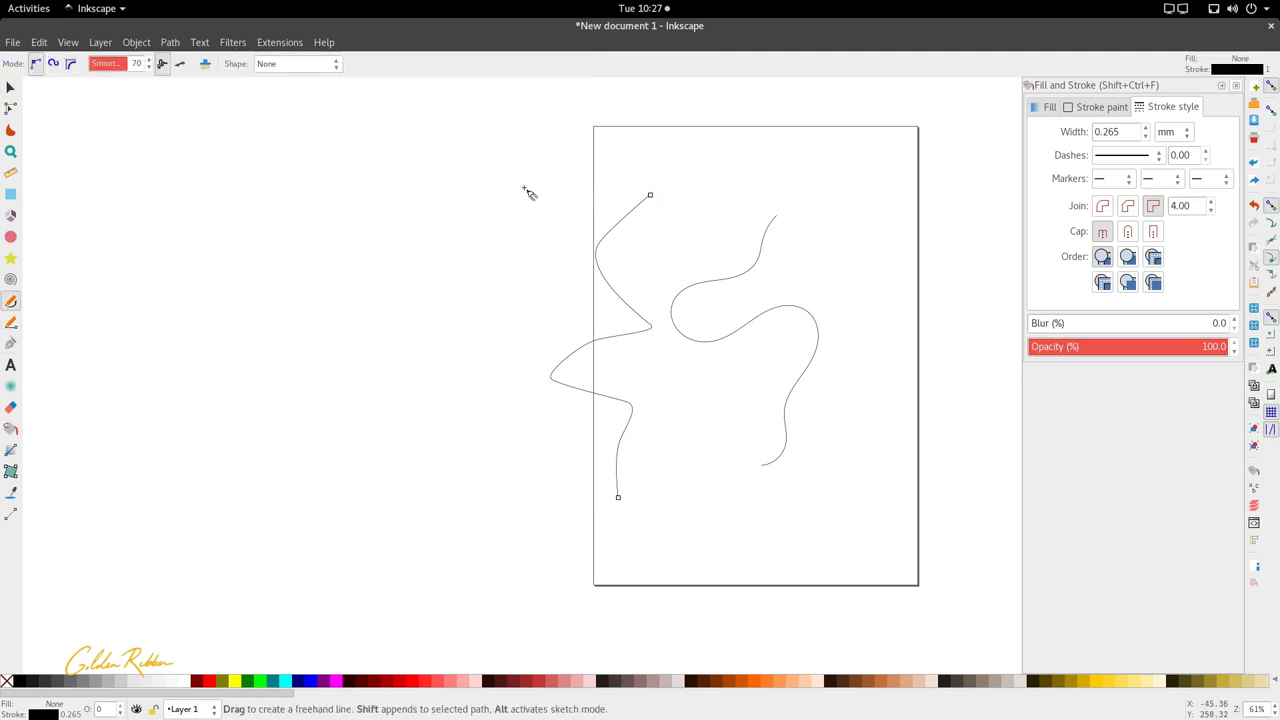
mouse_move(523, 187)
left_mouse_down()
mouse_move(461, 298)
mouse_move(457, 404)
mouse_move(480, 463)
mouse_move(469, 495)
left_mouse_up()
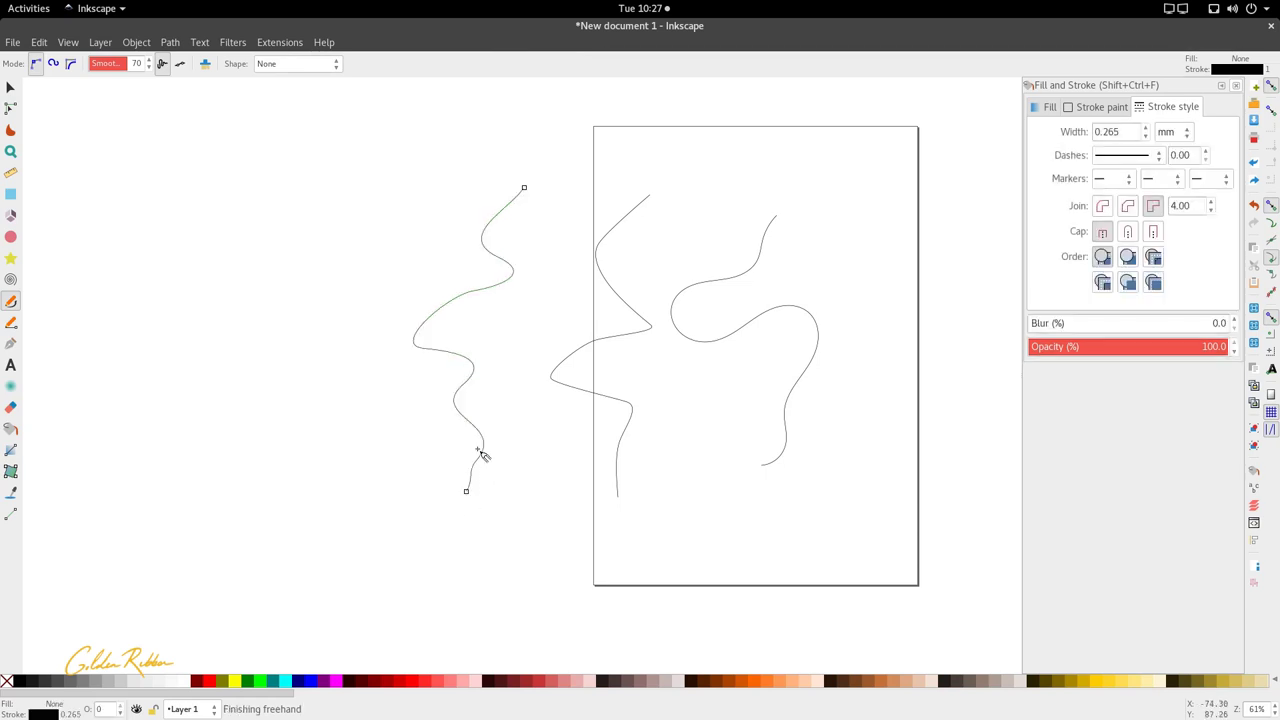
key("s")
left_click_drag(457, 435, 514, 460)
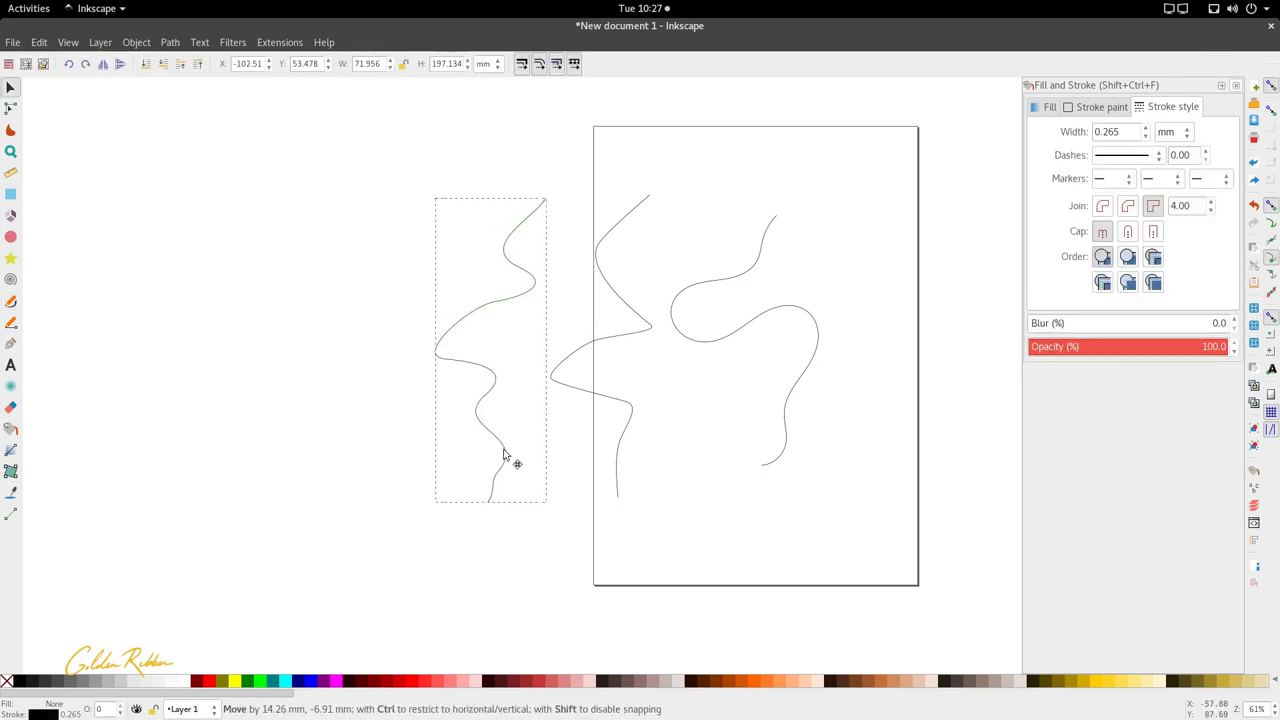
- Compare the nodes and control outlines of the BSpline, regular Bezier and Spiro curves one after another
left_click(564, 300)
double_click(608, 278)
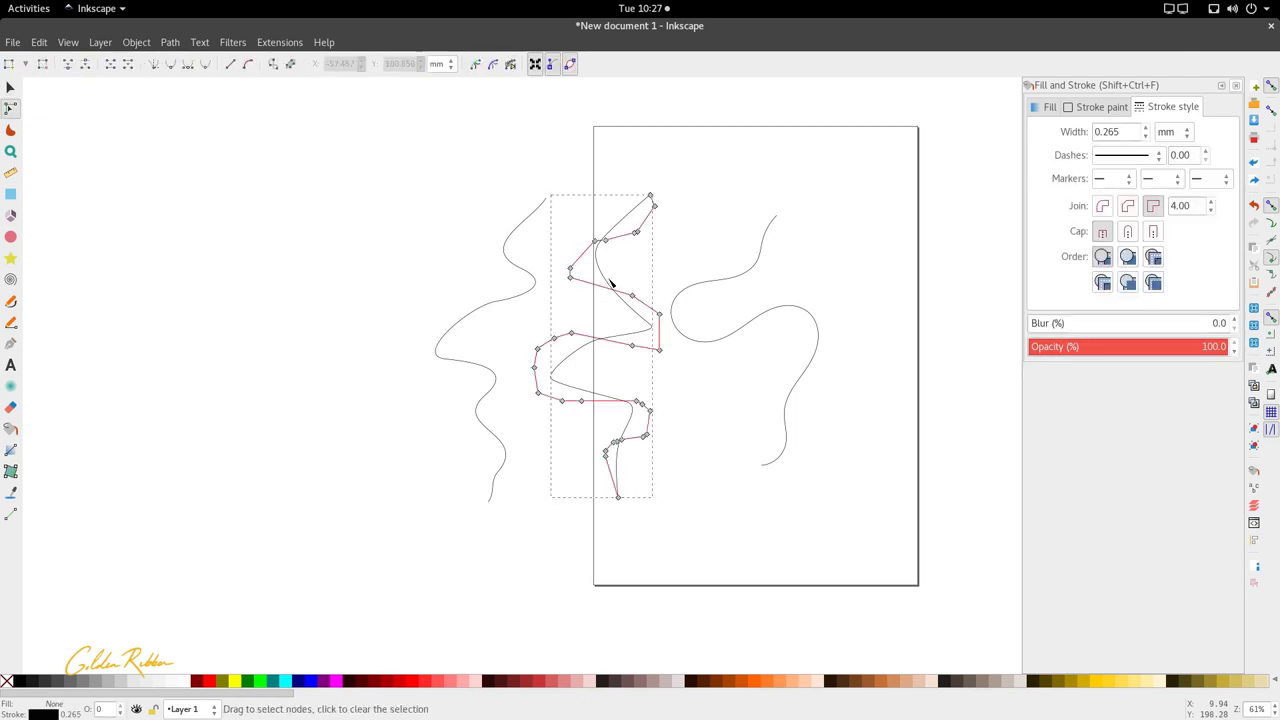
left_click(519, 297)
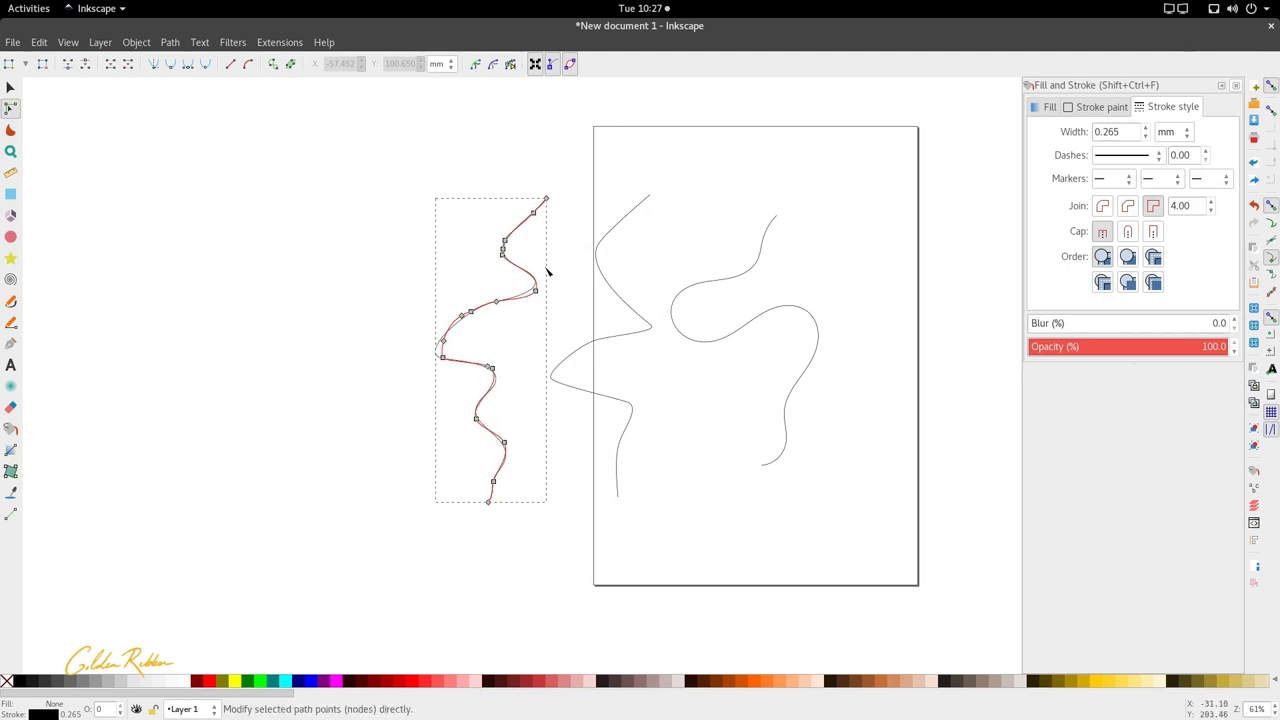
left_click(731, 334)
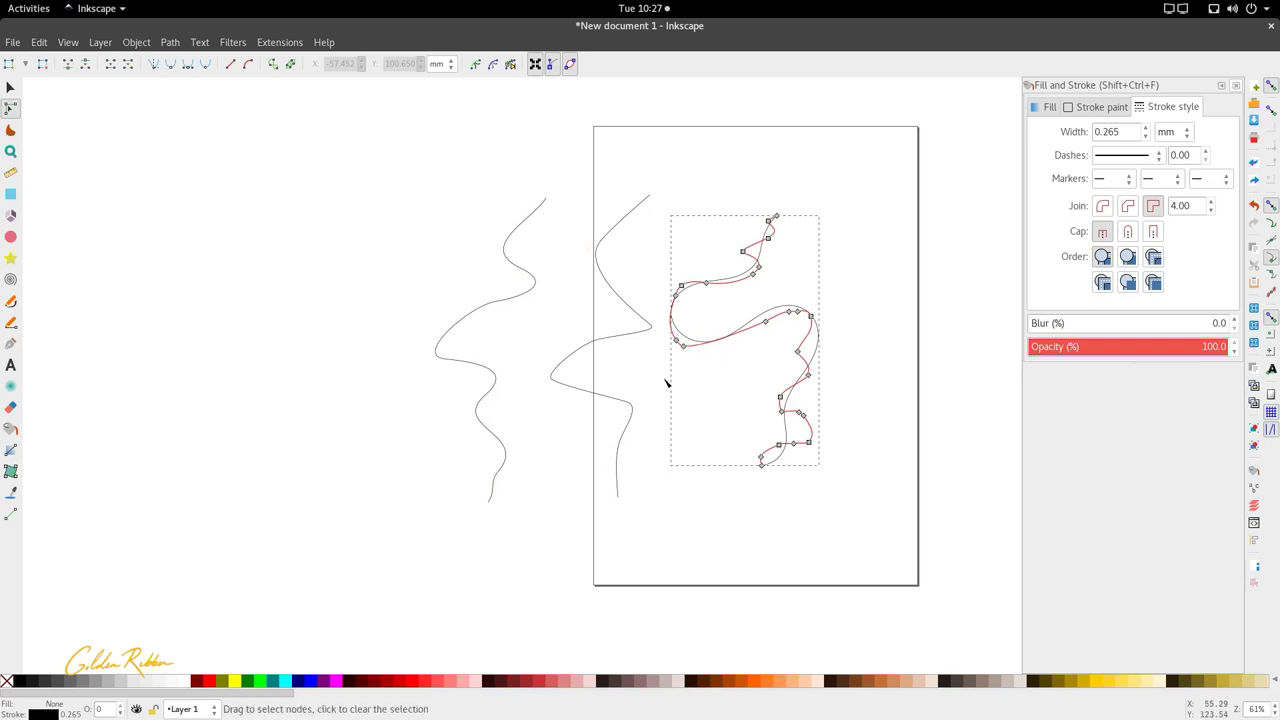
- Pull the Spiro curve's upper end node slightly upward and move the curve to about X 55, Y 59 mm
left_click_drag(775, 216, 780, 201)
key("s")
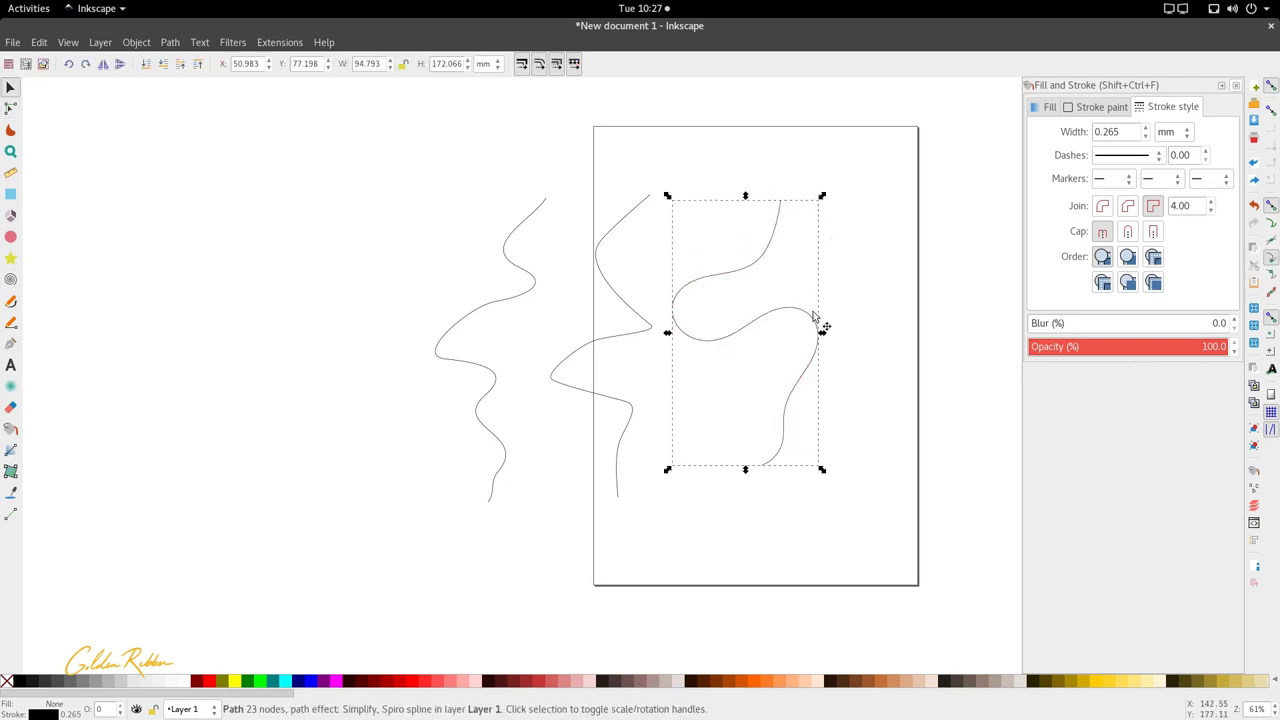
left_click(817, 349)
left_click(819, 368)
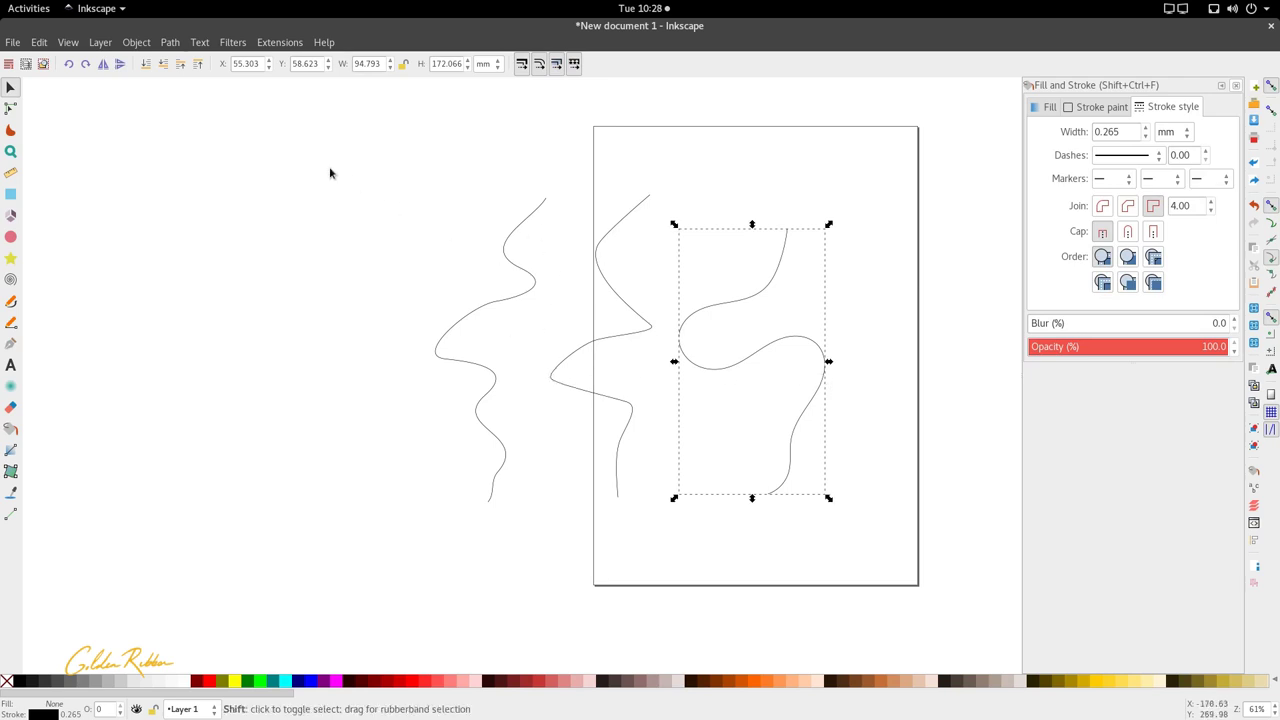
- Move all three curves onto the page and scale them together to about 174 by 146 mm
left_click_drag(329, 167, 950, 566)
scroll(621, 197, "down", 2)
left_click_drag(623, 243, 686, 257)
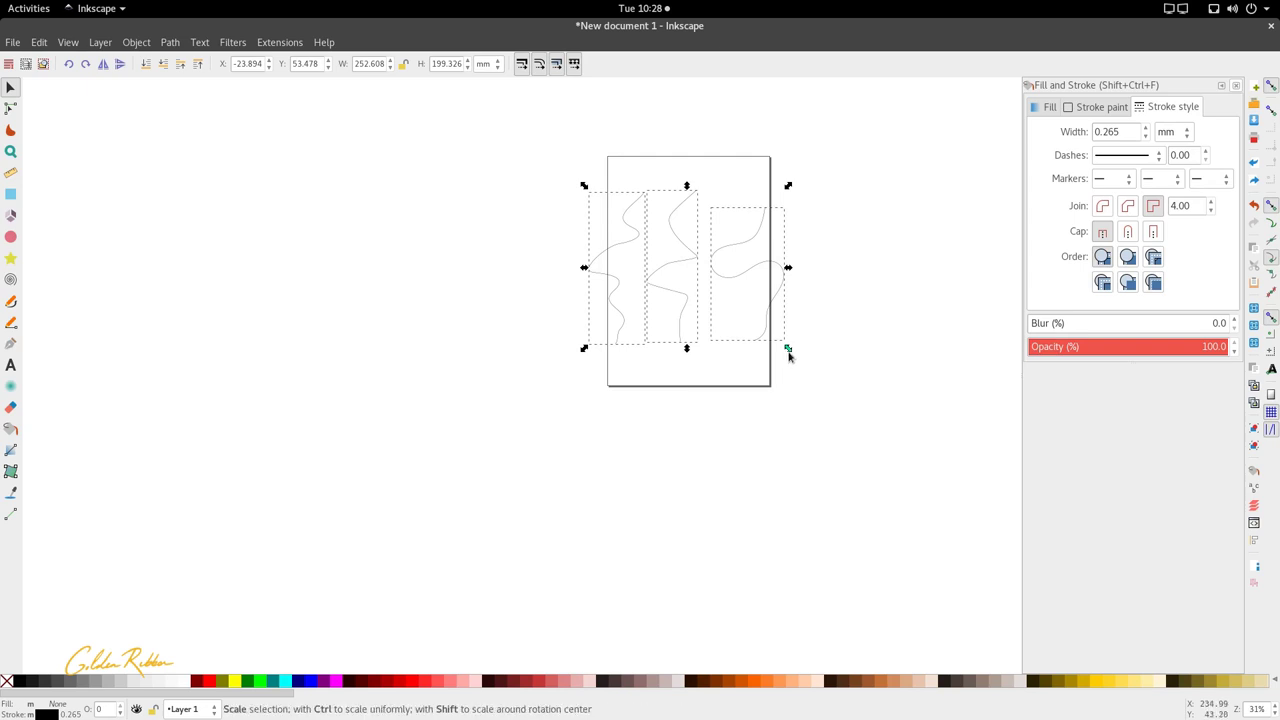
left_click_drag(789, 349, 756, 327)
scroll(571, 207, "up", 1)
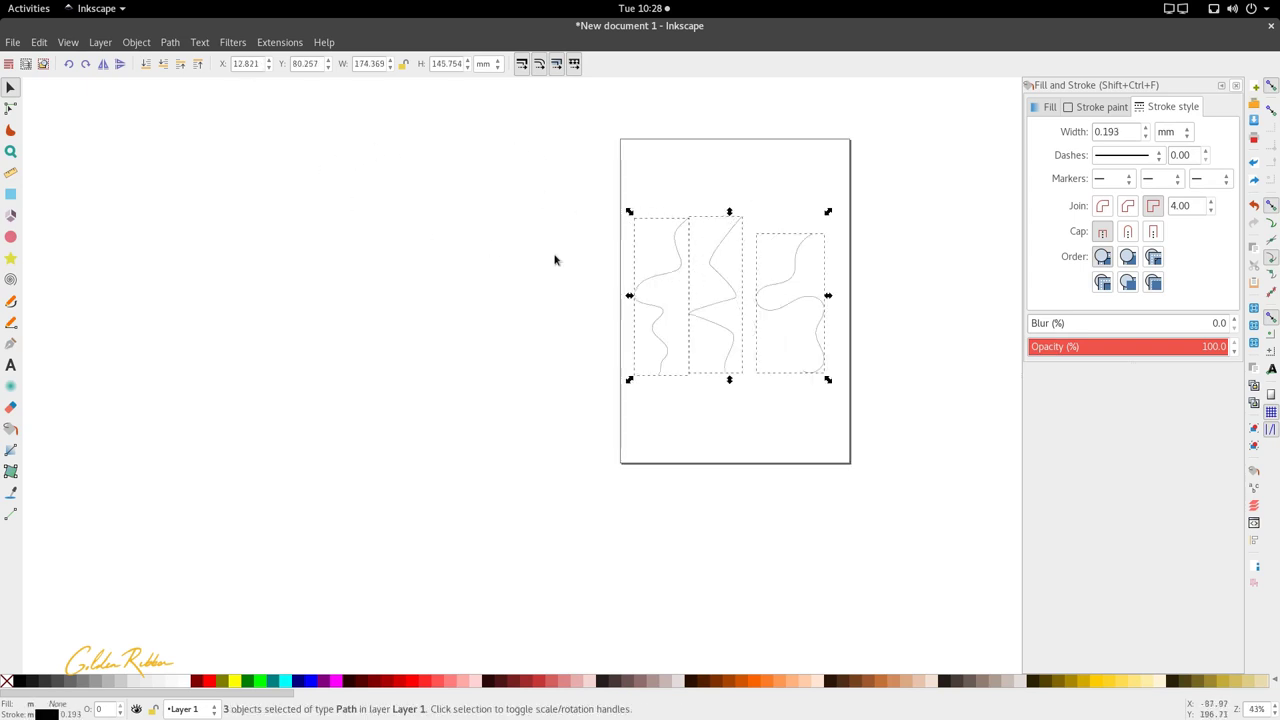
- View the nodes of all three curves and move the curves up the page to about X 10, Y 108 mm
left_click(10, 108)
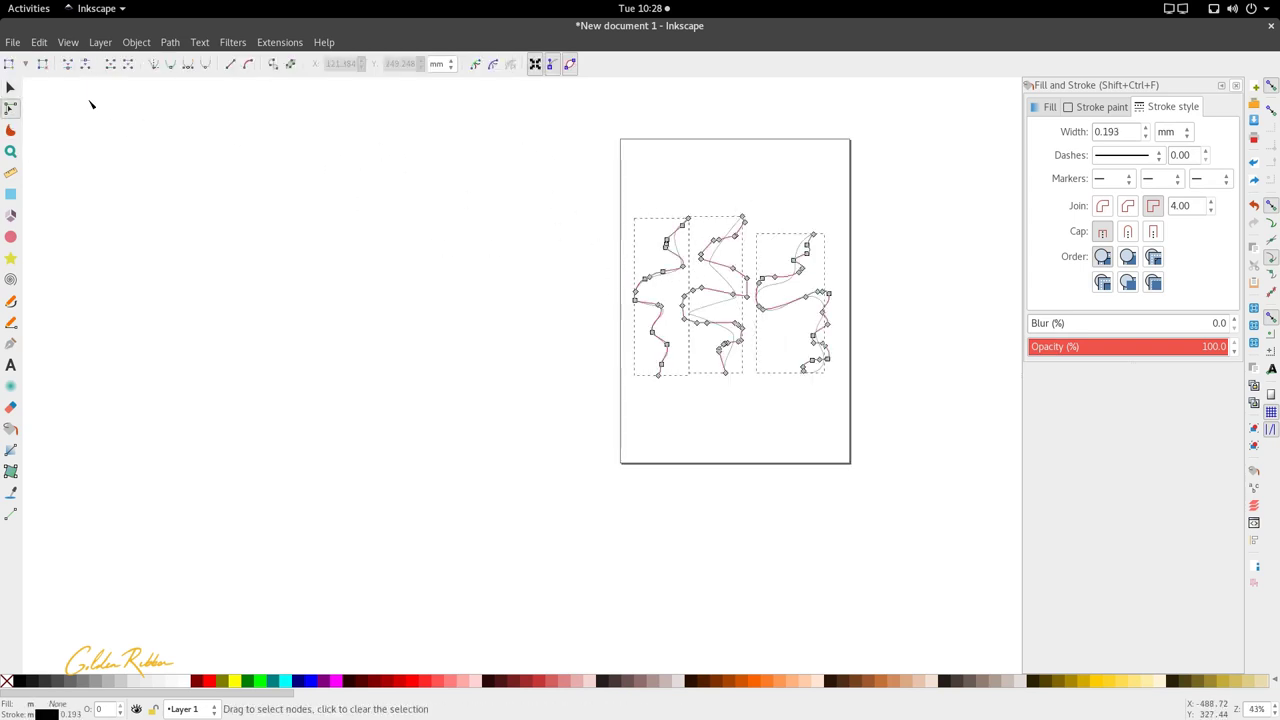
left_click(9, 300)
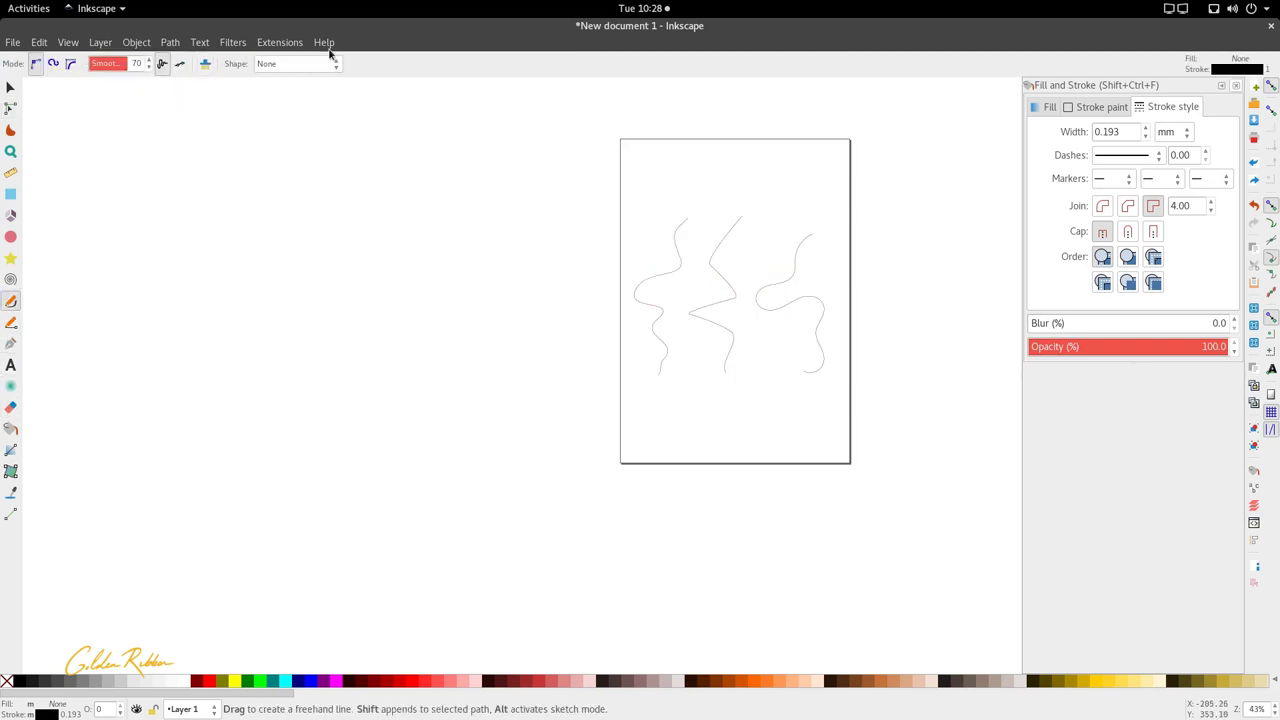
key("s")
key("ctrl+a")
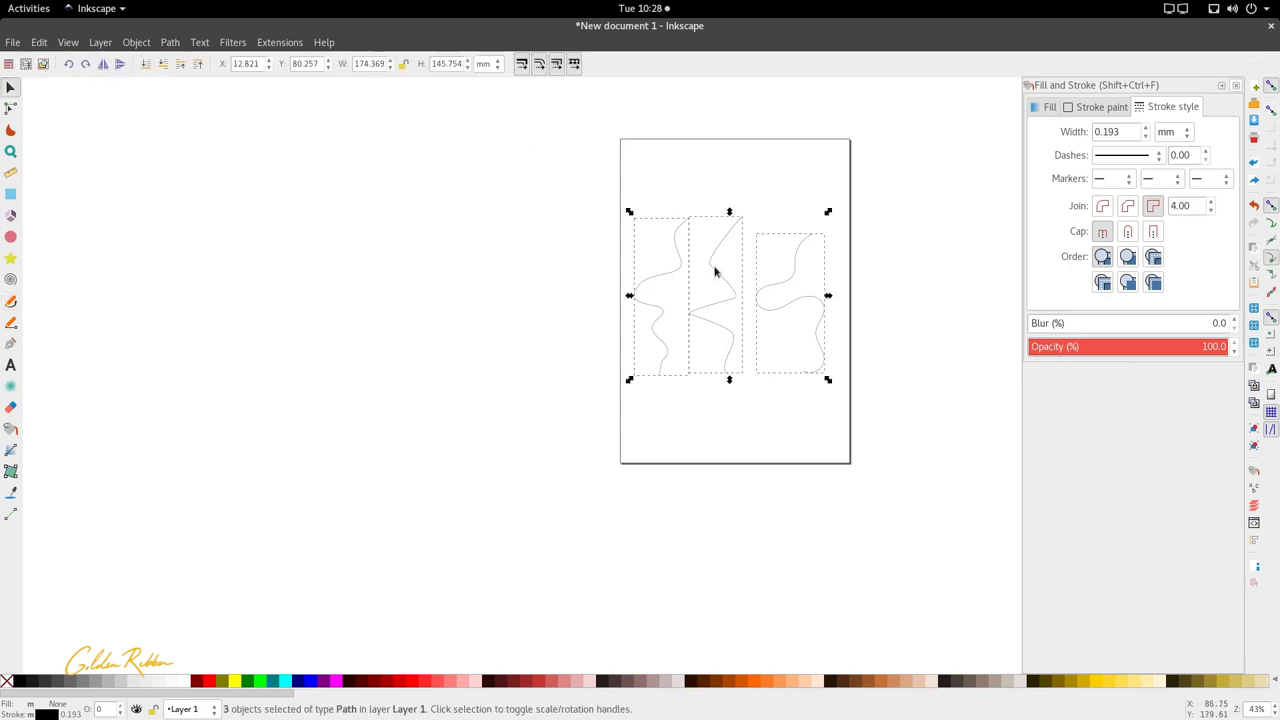
scroll(717, 270, "up", 2, "ctrl")
scroll(660, 215, "down", 1, "ctrl")
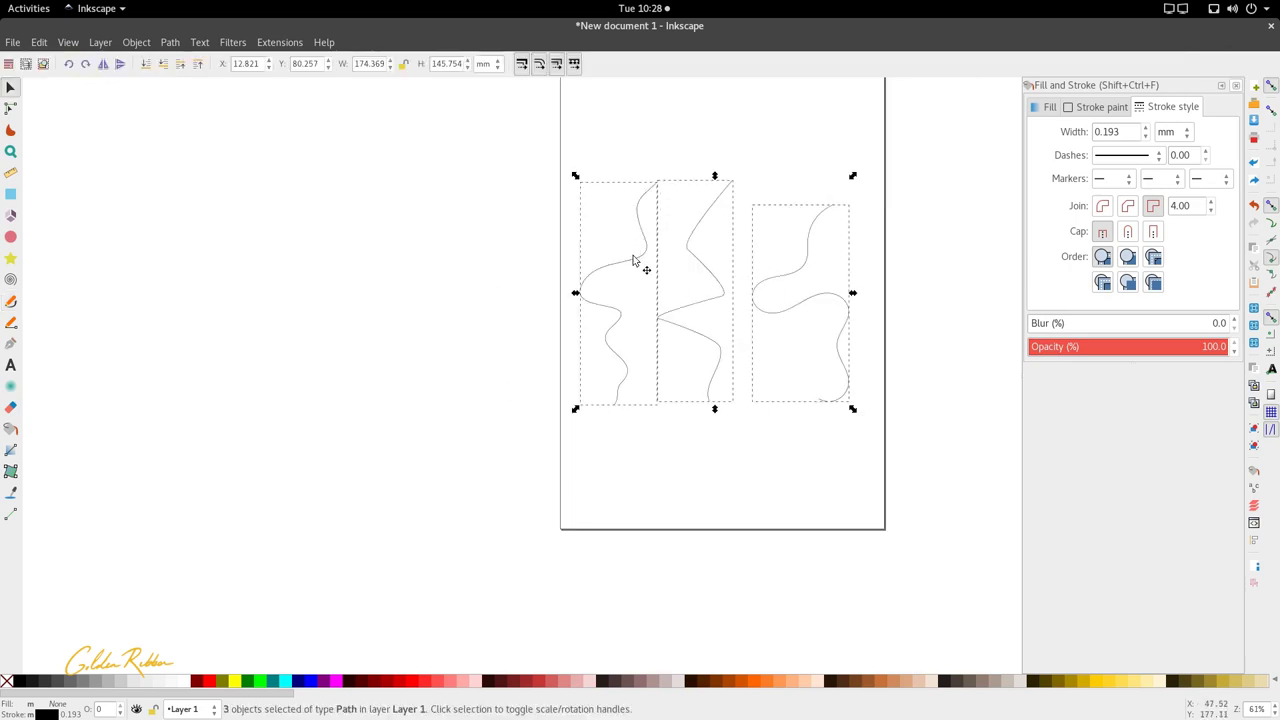
left_click_drag(634, 262, 640, 223)
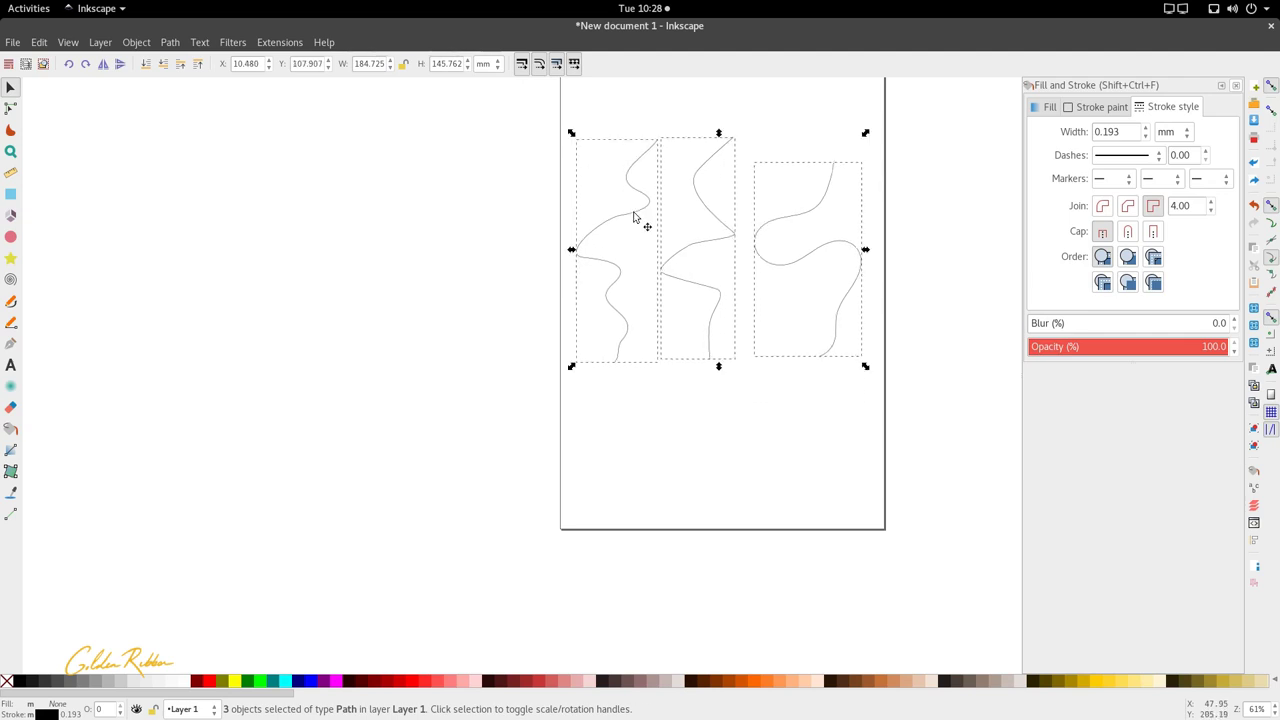
- Reposition the three curves in the upper half of the page at about X 11, Y 111 mm
key("n")
key("s")
left_click_drag(770, 268, 767, 178)
scroll(766, 180, "down", 2)
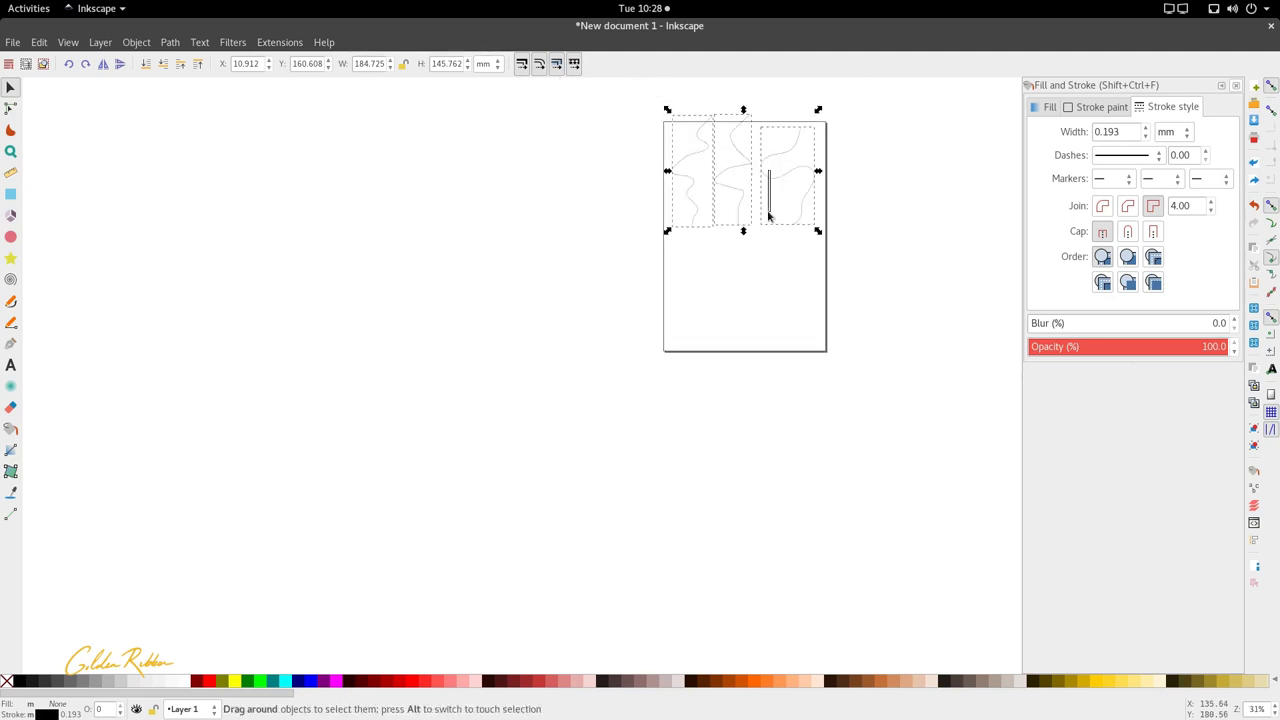
left_click(770, 197)
left_click_drag(840, 264, 620, 80)
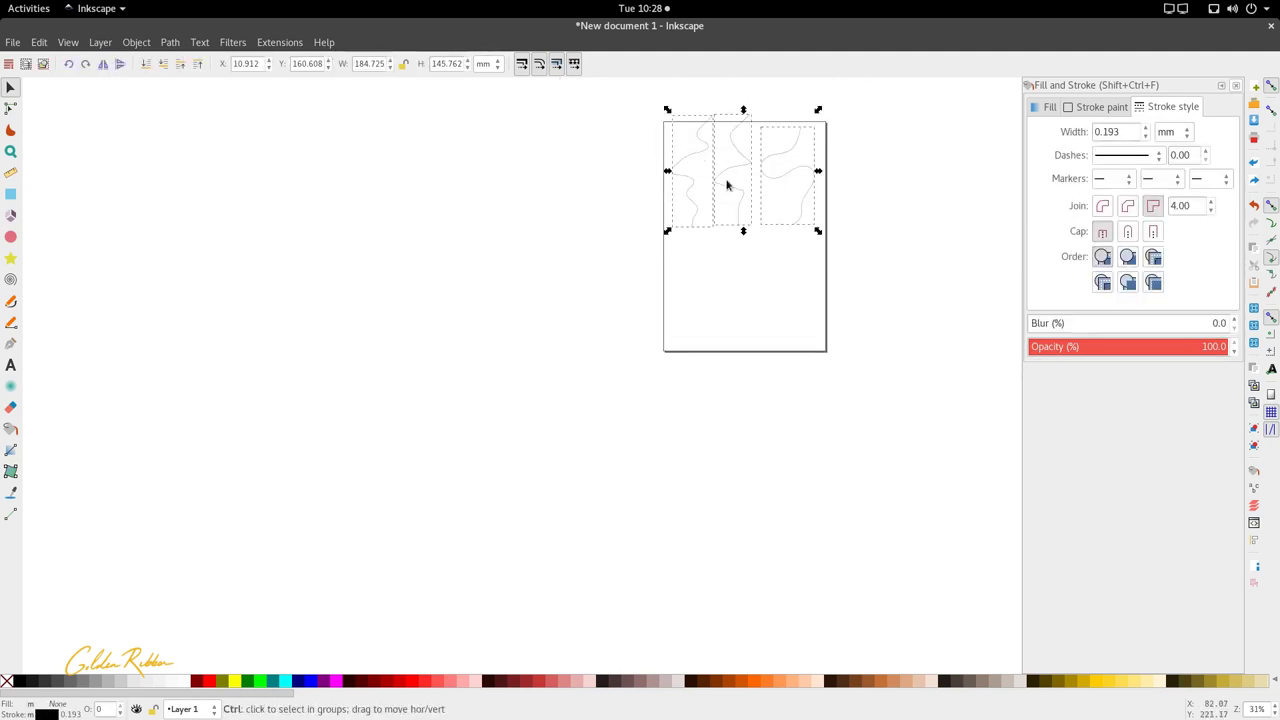
left_click_drag(729, 186, 729, 237)
scroll(730, 233, "up", 3)
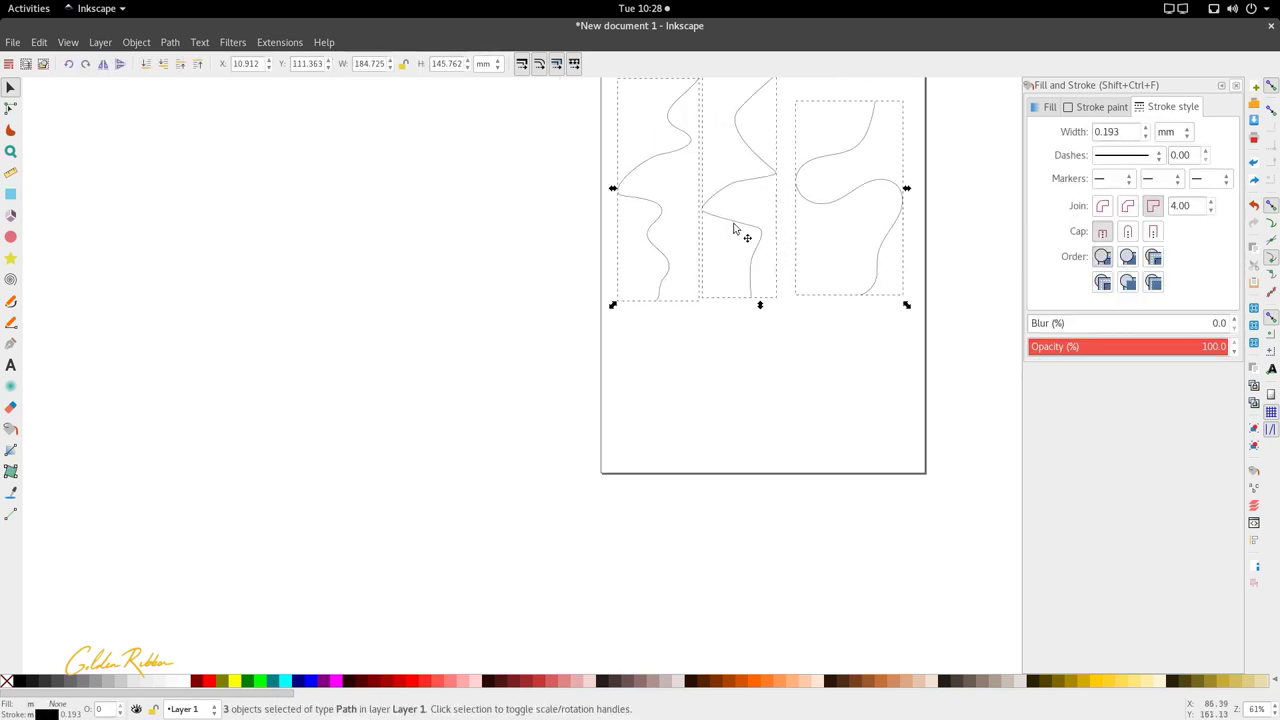
scroll(732, 217, "down", 3)
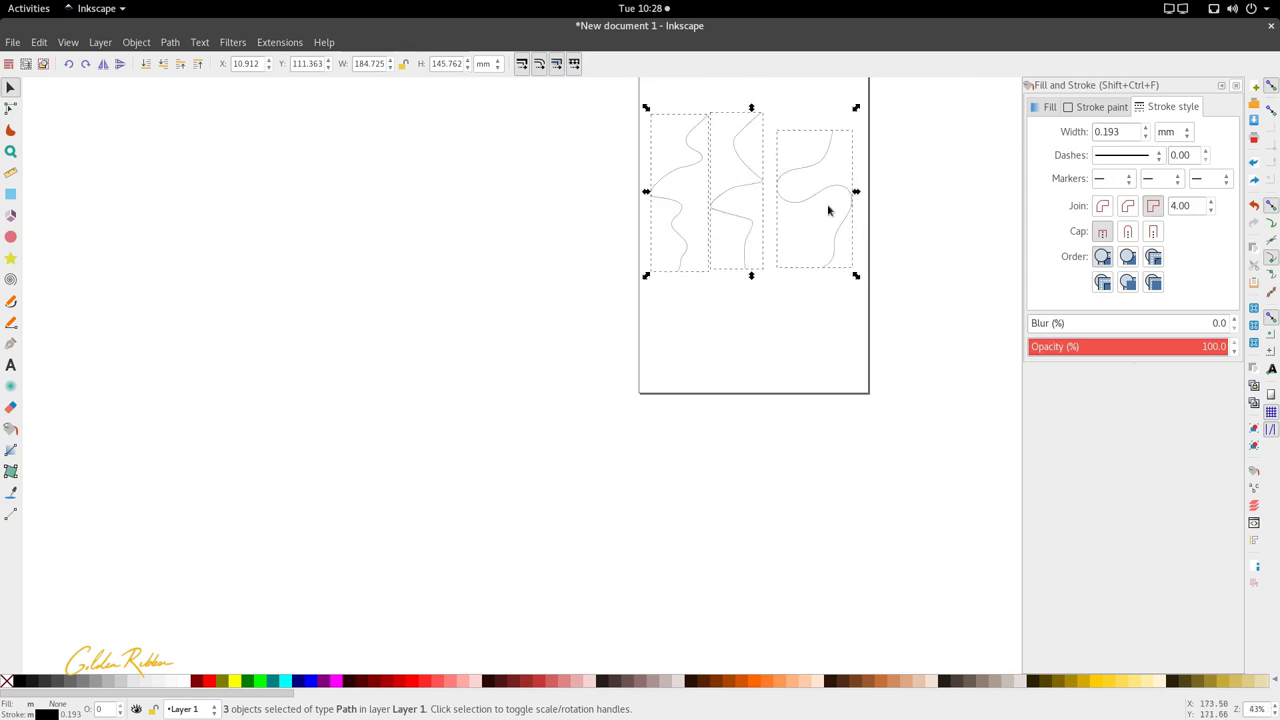
- Select the BSpline and Spiro curves for node editing and examine their nodes together
left_click(616, 121)
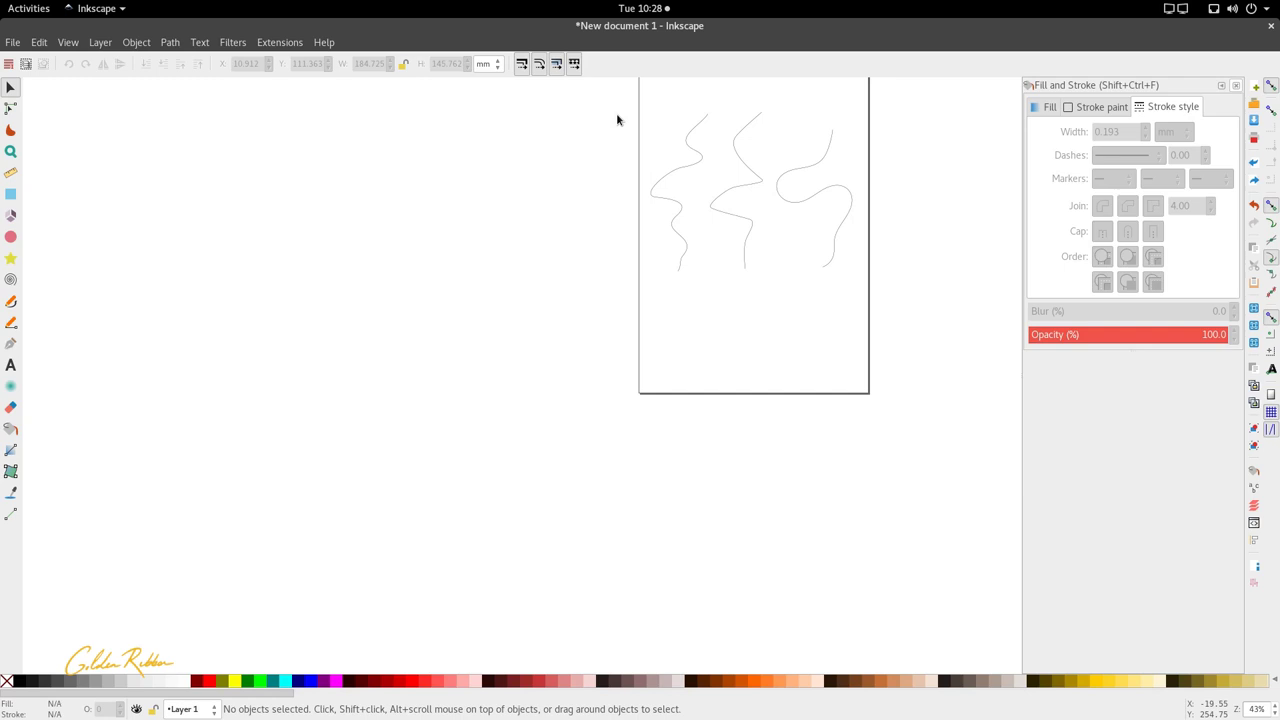
mouse_move(616, 113)
left_mouse_down()
mouse_move(917, 357)
mouse_move(927, 288)
left_mouse_up()
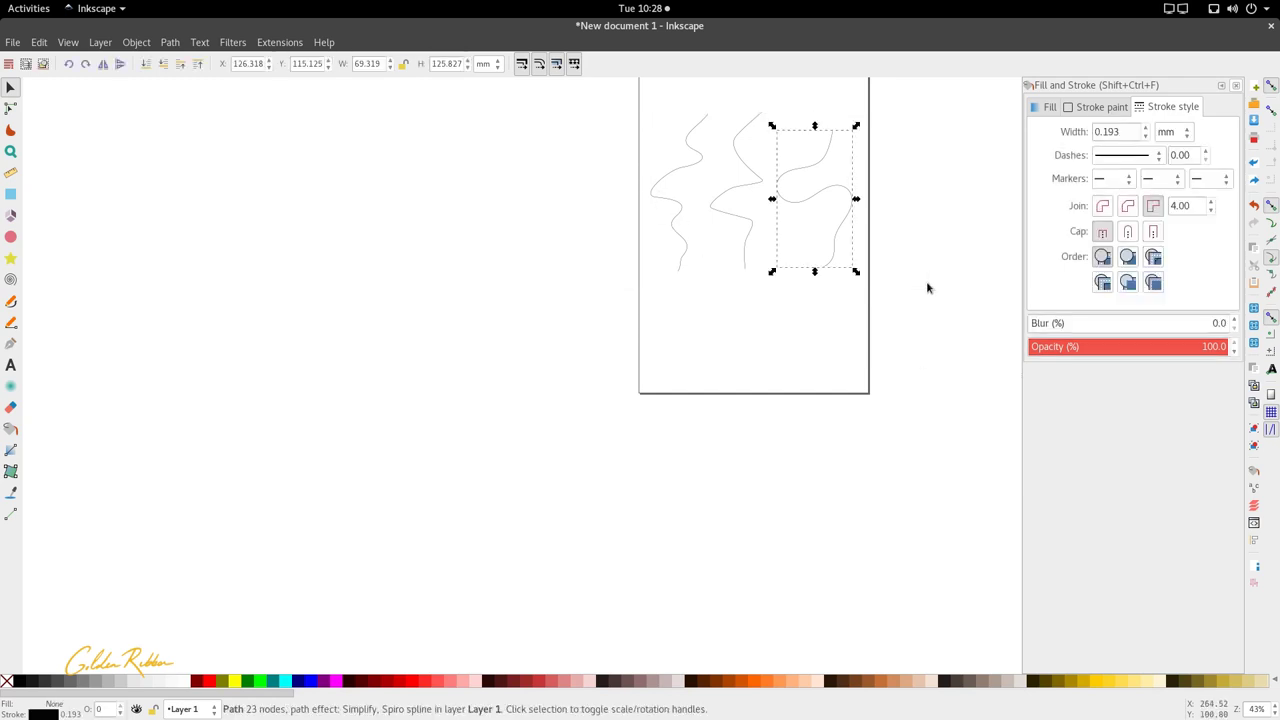
left_click(752, 234, "shift")
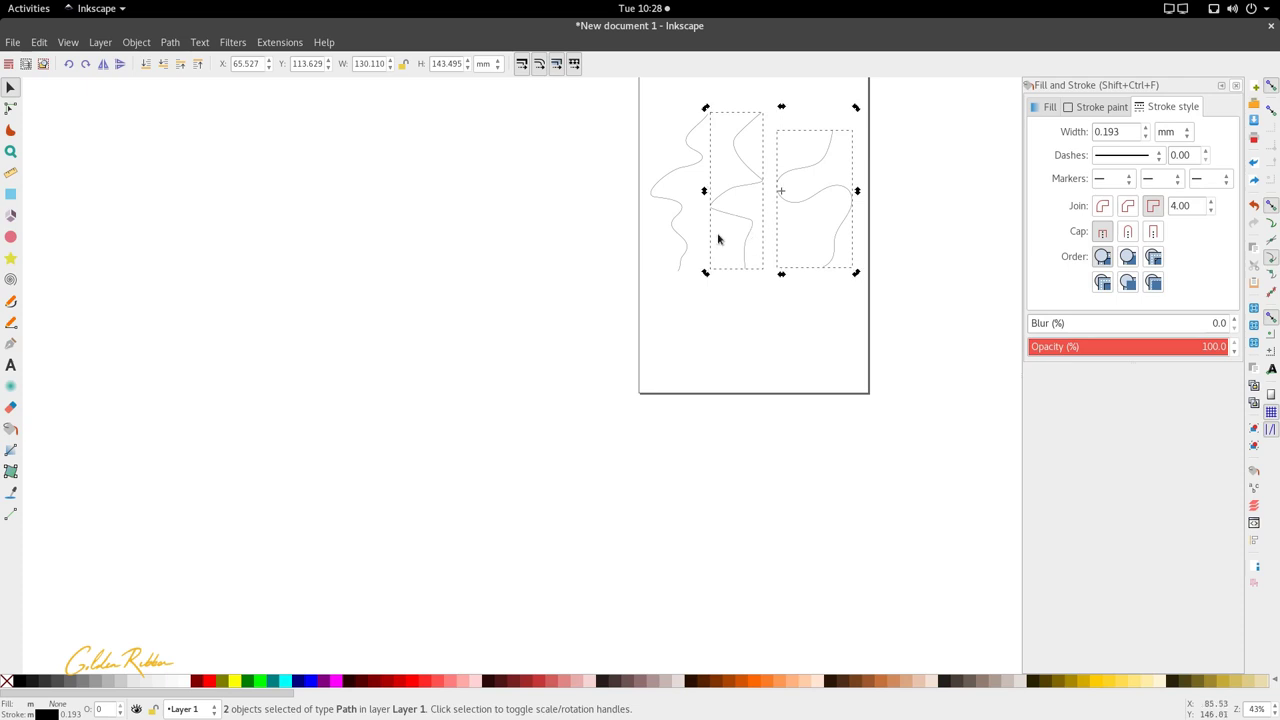
double_click(687, 244)
left_click(740, 238)
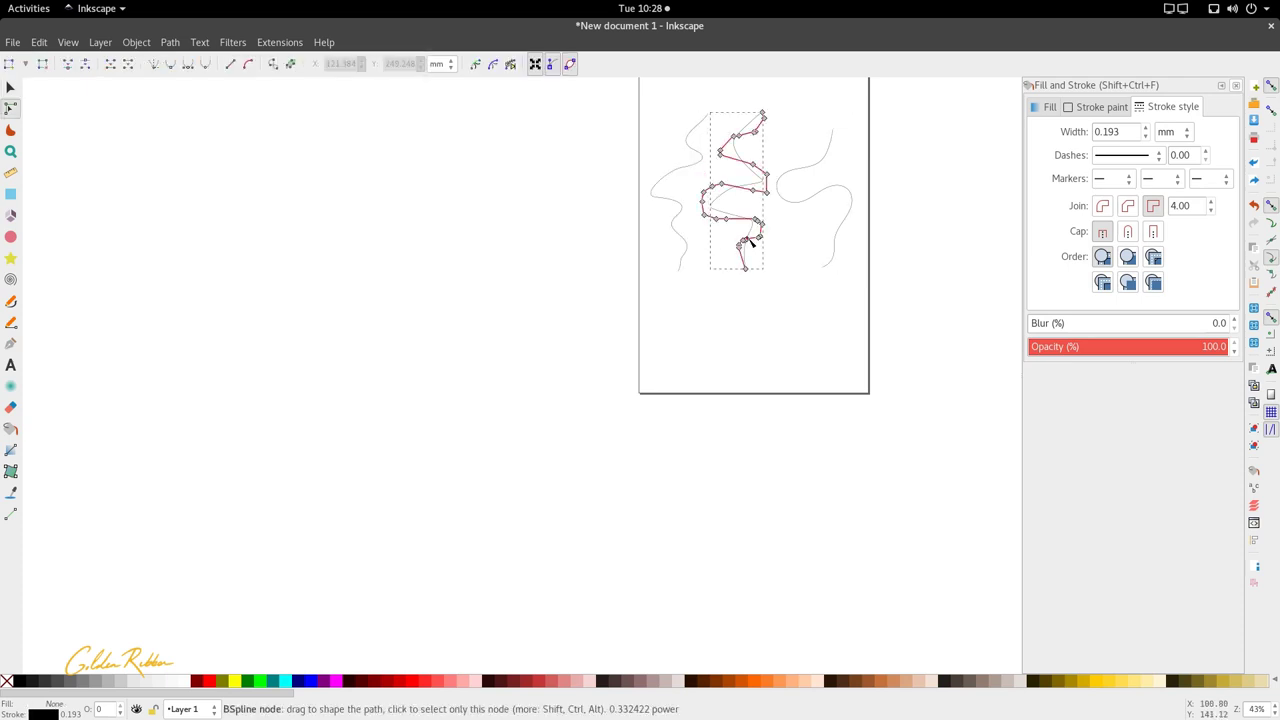
left_click(829, 241, "shift")
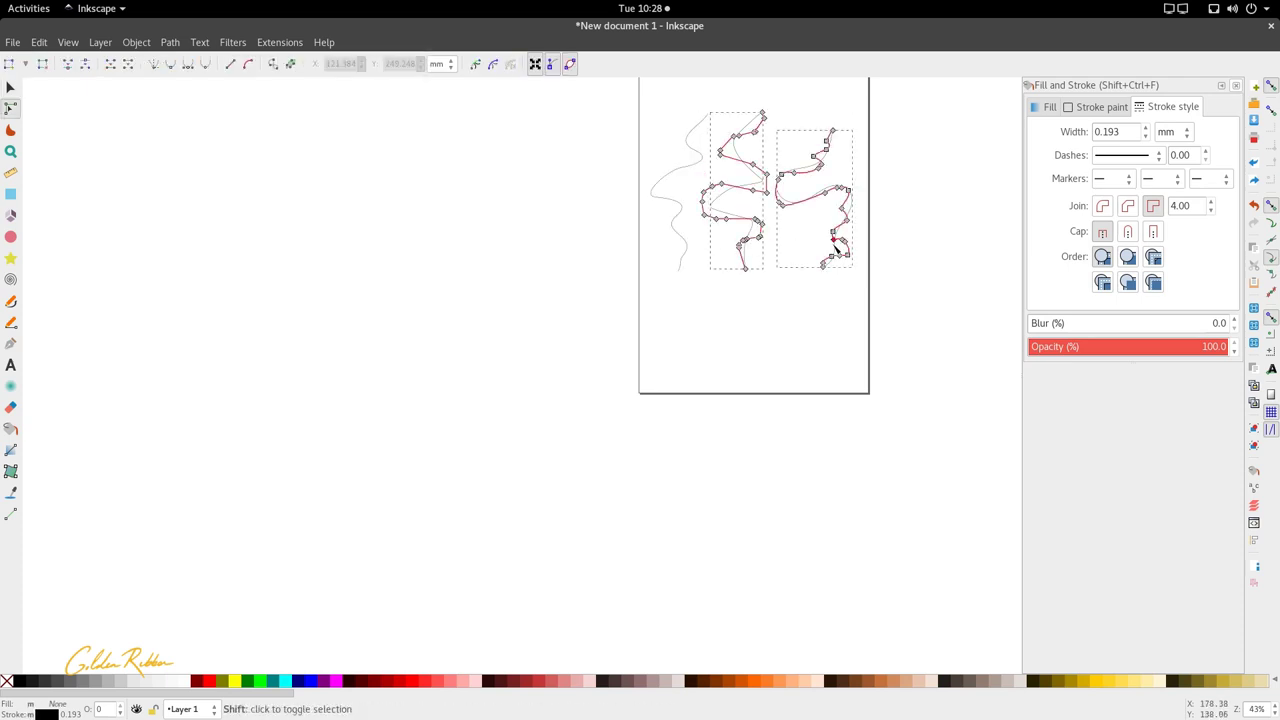
- Add the regular Bezier curve to the node selection, compare all three curves' nodes, and view the Bezier curve's nodes alone
left_click(674, 180, "shift")
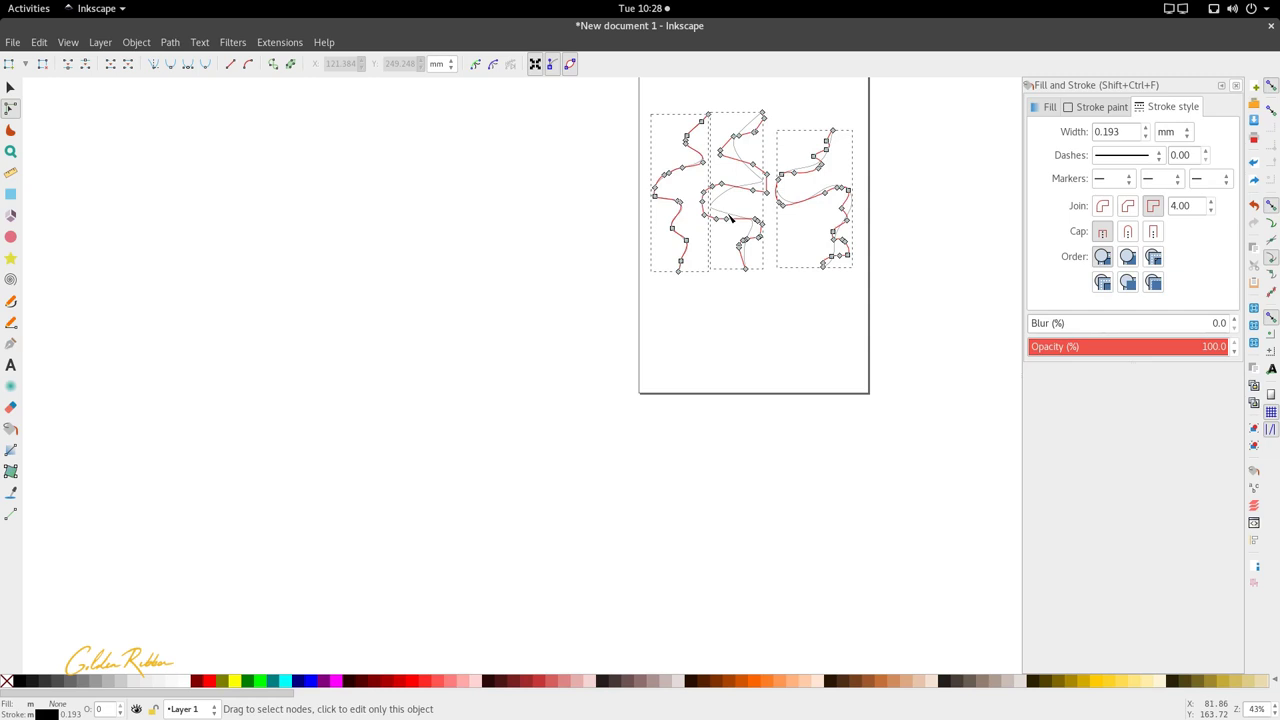
left_click(796, 294)
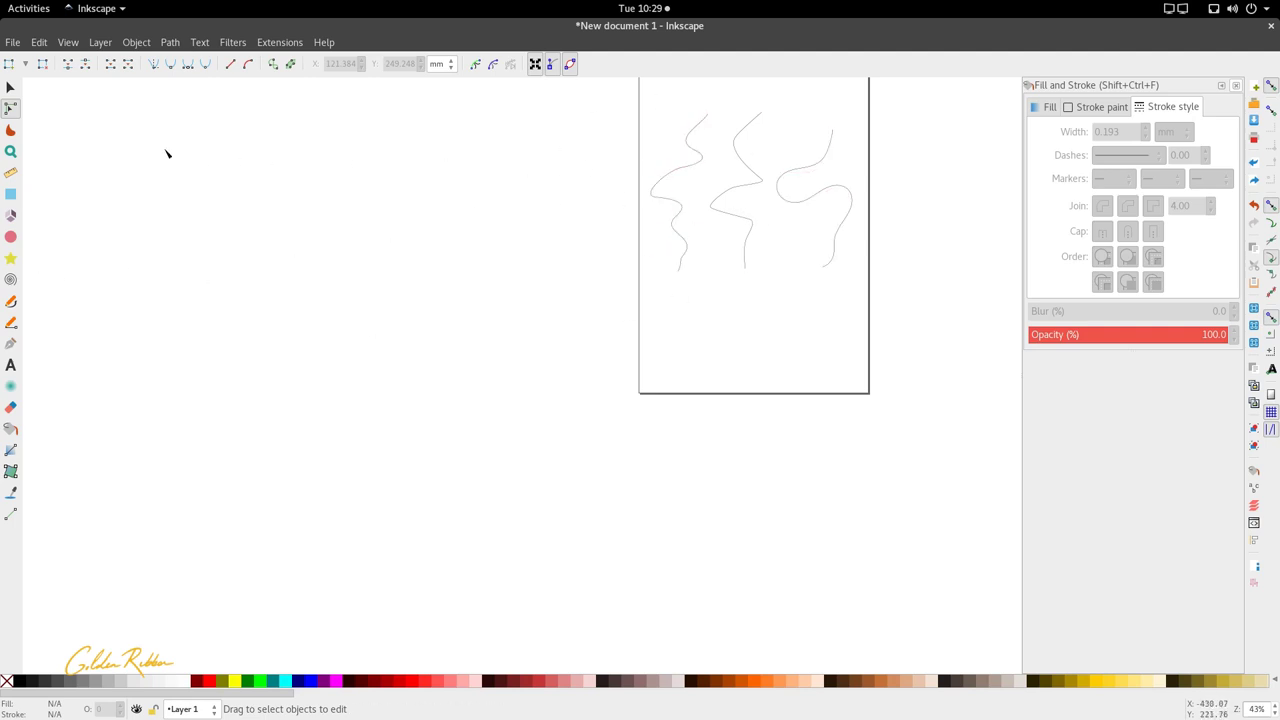
left_click(25, 93)
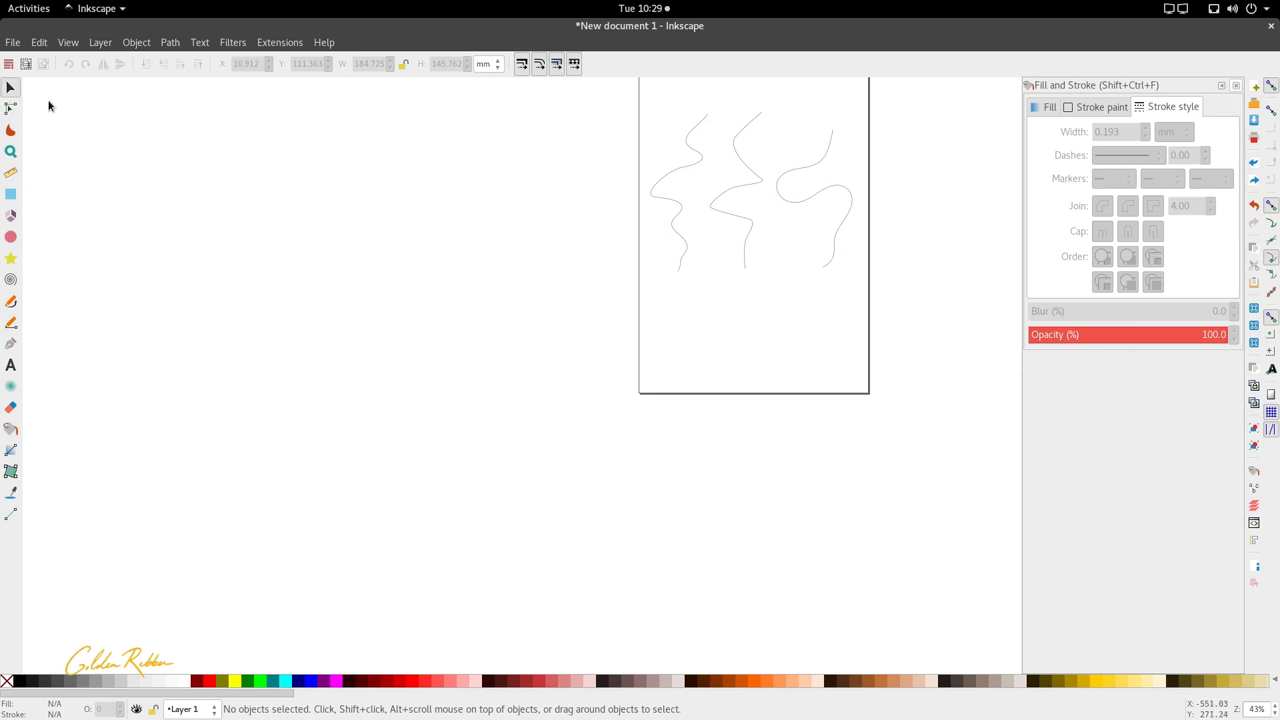
double_click(654, 182)
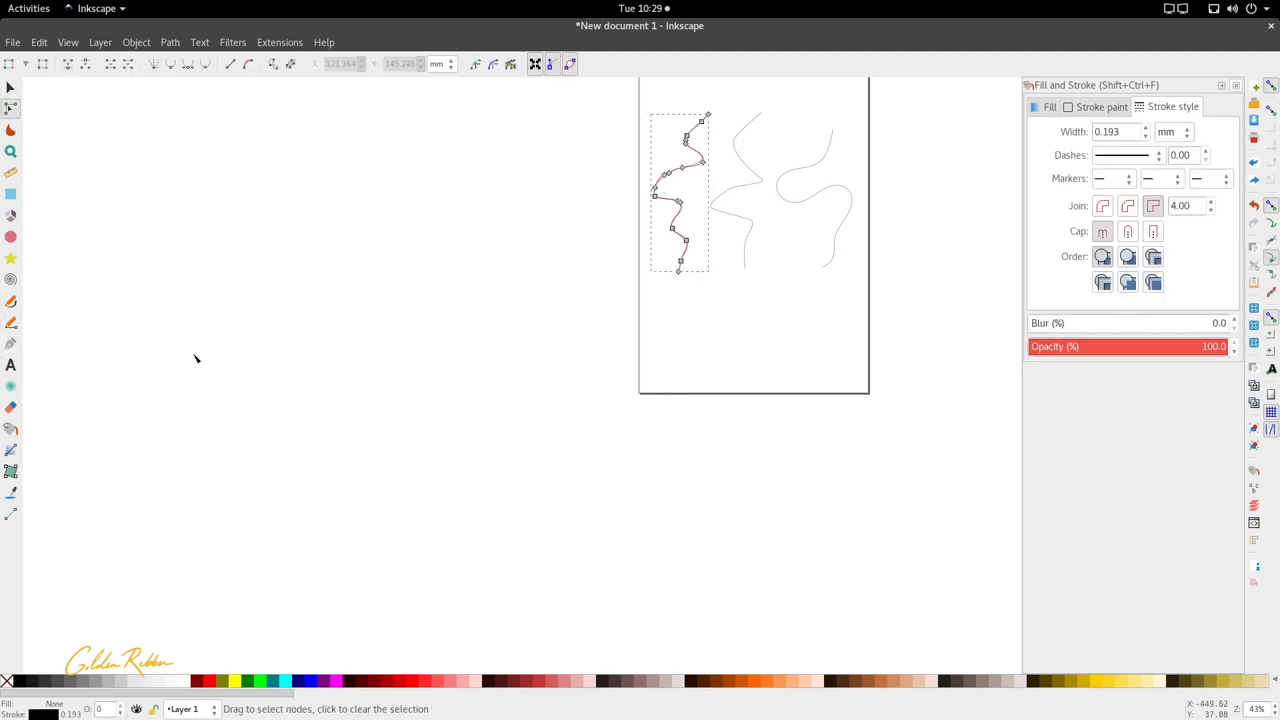
- Set the Pencil tool's smoothing to 50
key("p")
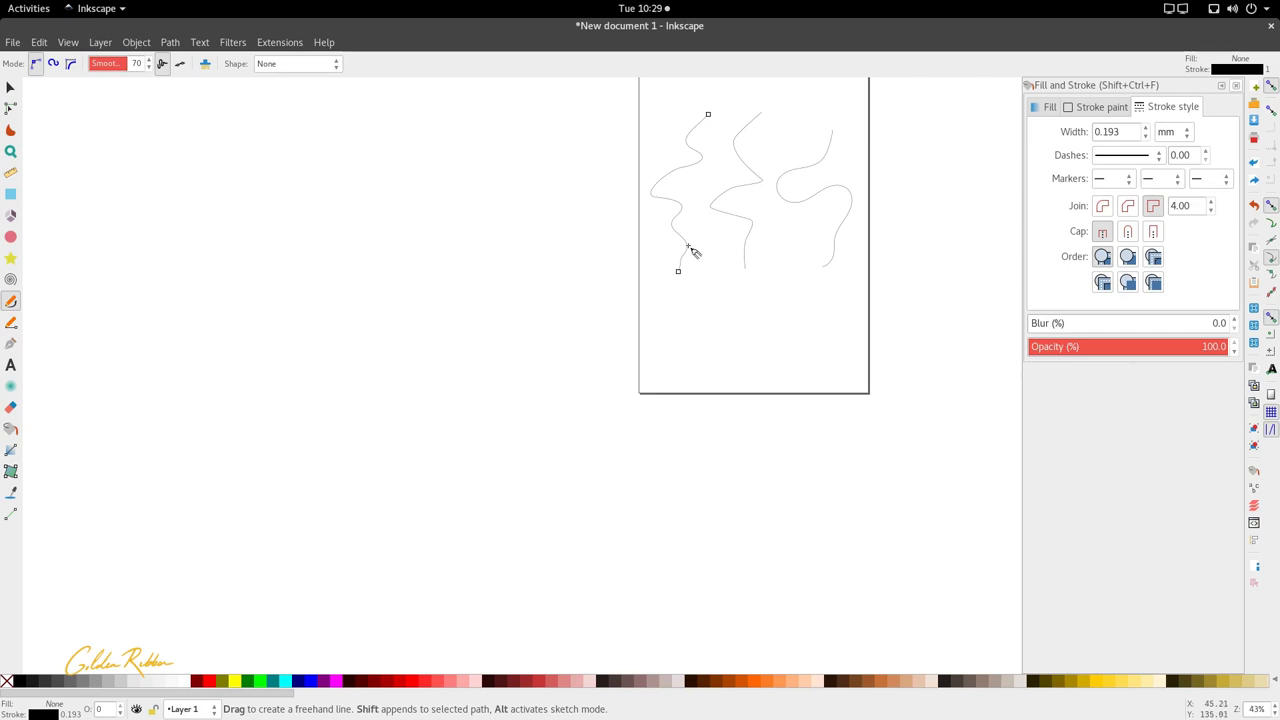
scroll(588, 216, "up", 1)
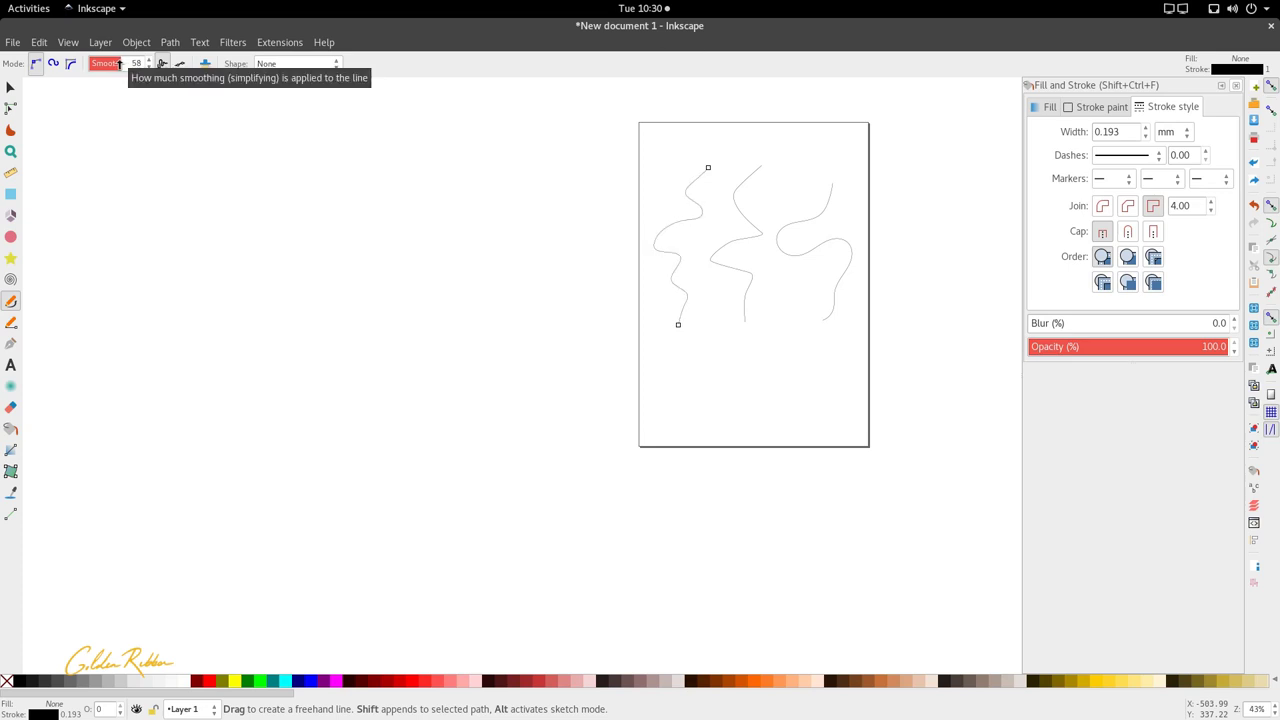
left_click(117, 64)
left_click_drag(117, 64, 116, 64)
left_click(116, 64)
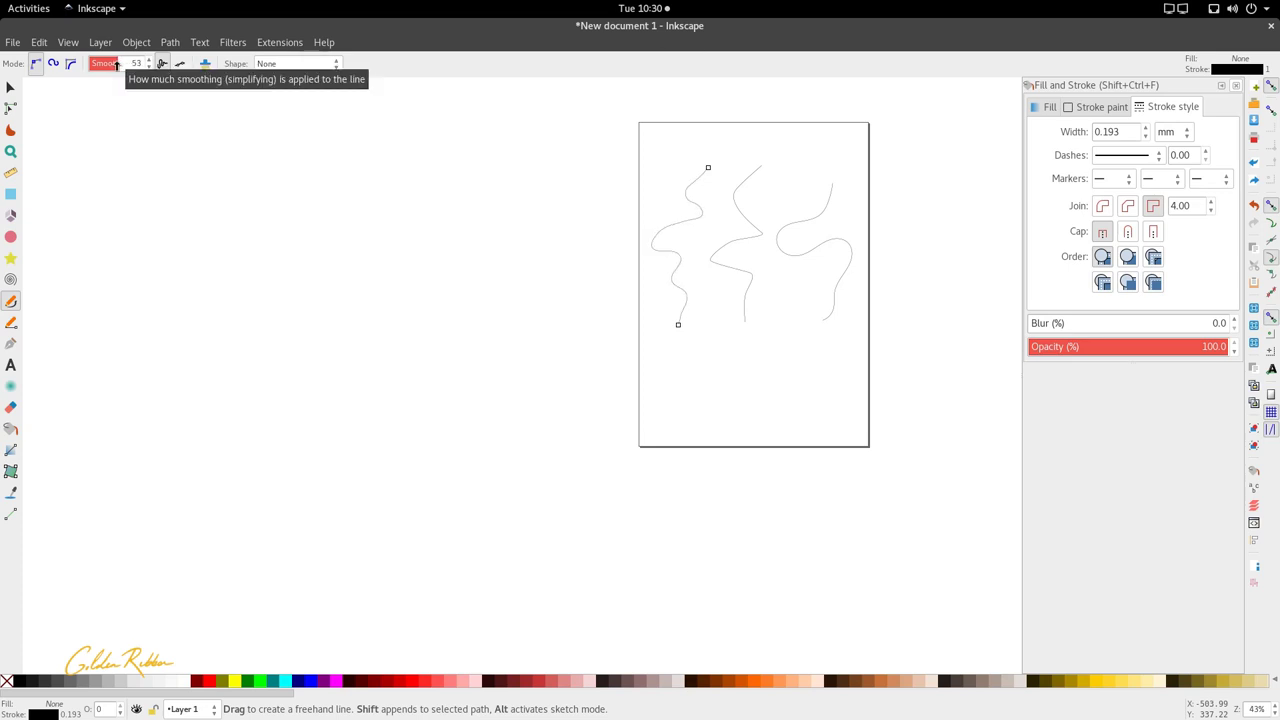
left_click(11, 324)
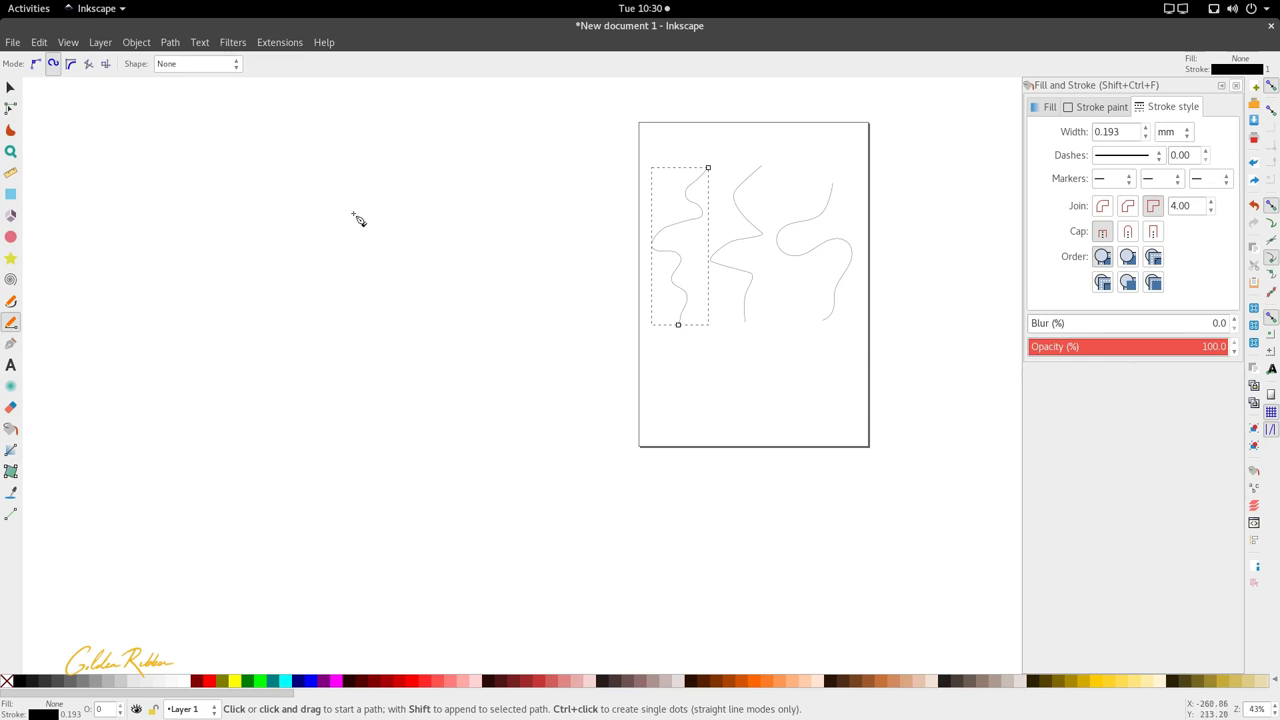
left_click(11, 301)
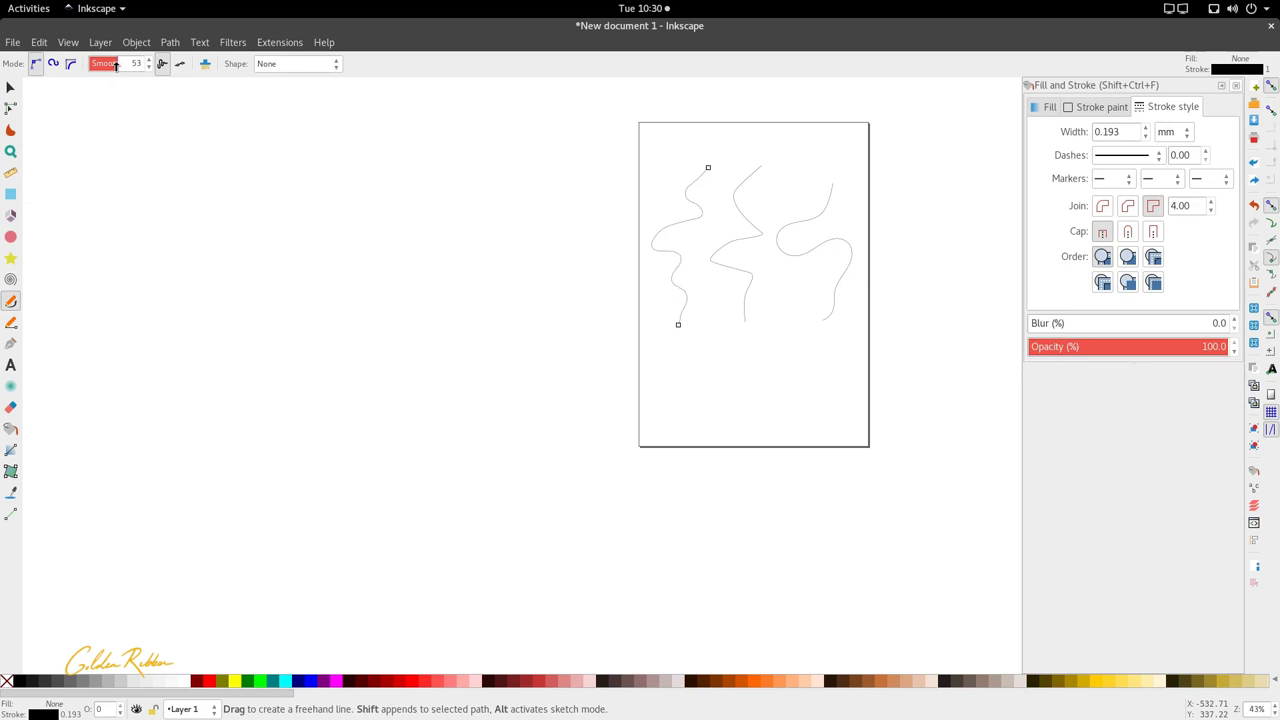
scroll(115, 65, "up", 1)
- Sketch a simple freehand house about 96 by 108 mm beside the page, with a roof, an eave line, two walls and a floor line
left_click_drag(341, 240, 377, 198)
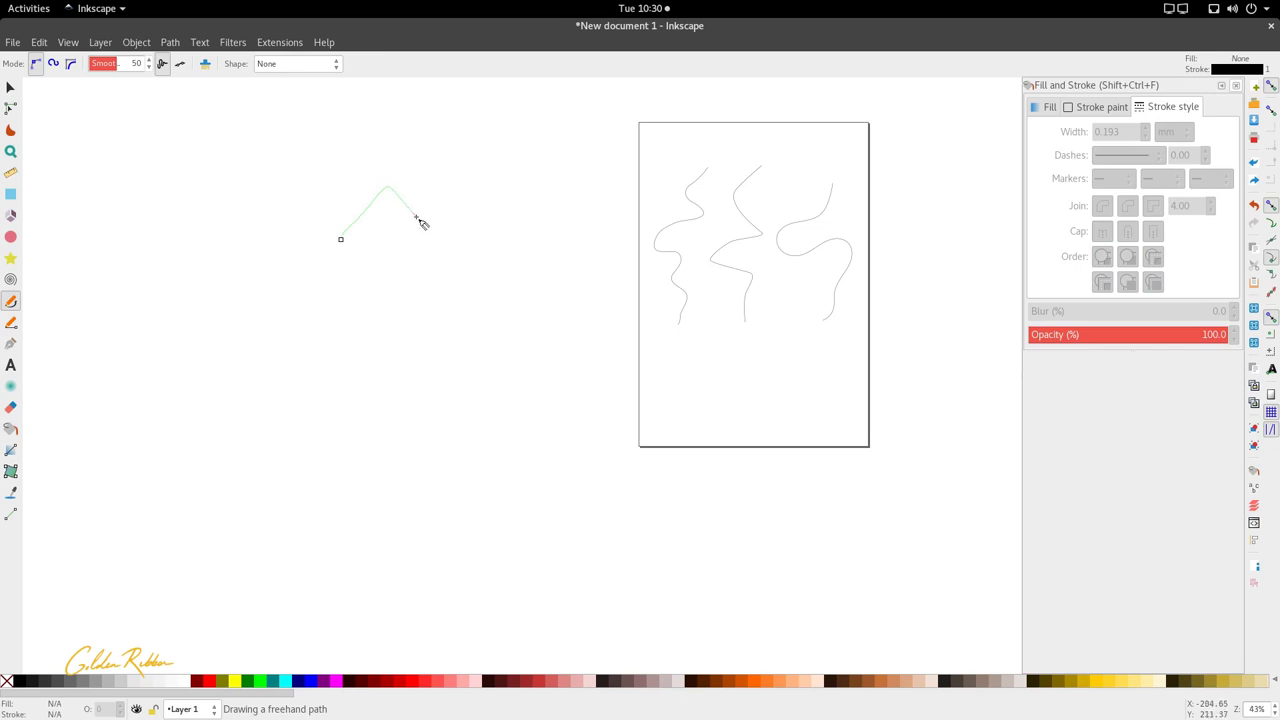
left_click_drag(436, 241, 436, 240)
left_click_drag(331, 252, 436, 241)
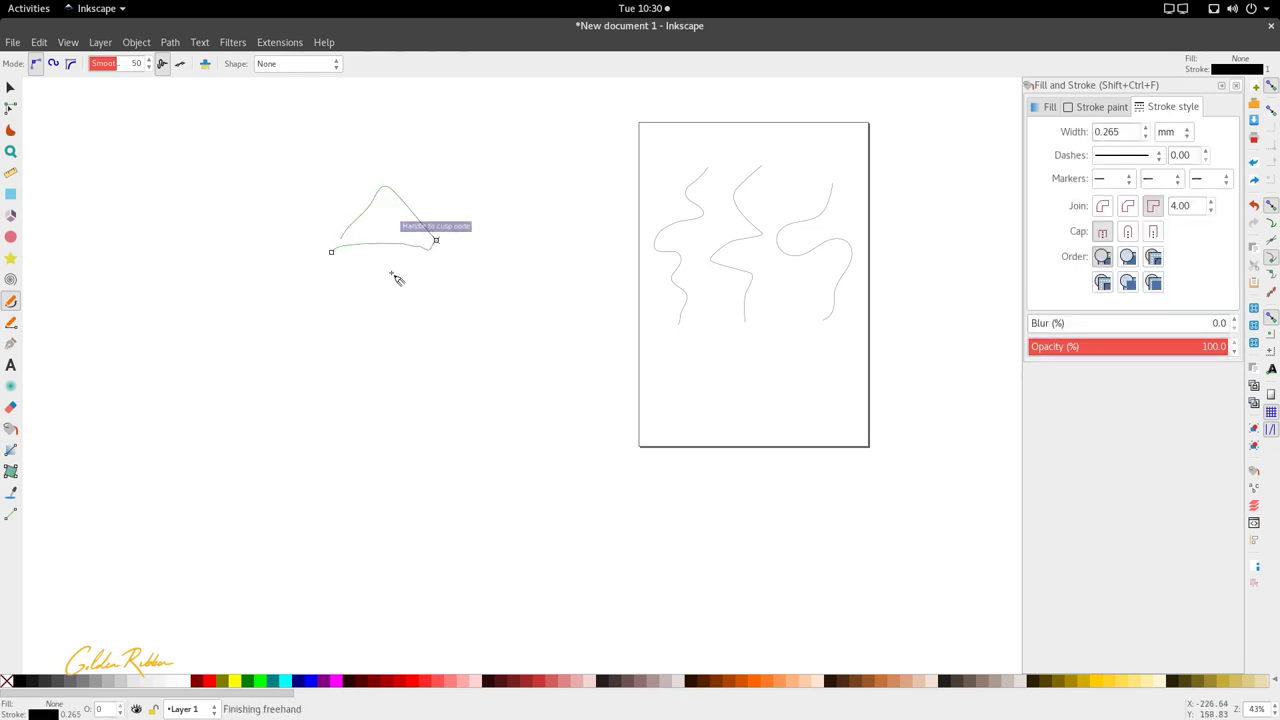
left_click_drag(348, 252, 348, 304)
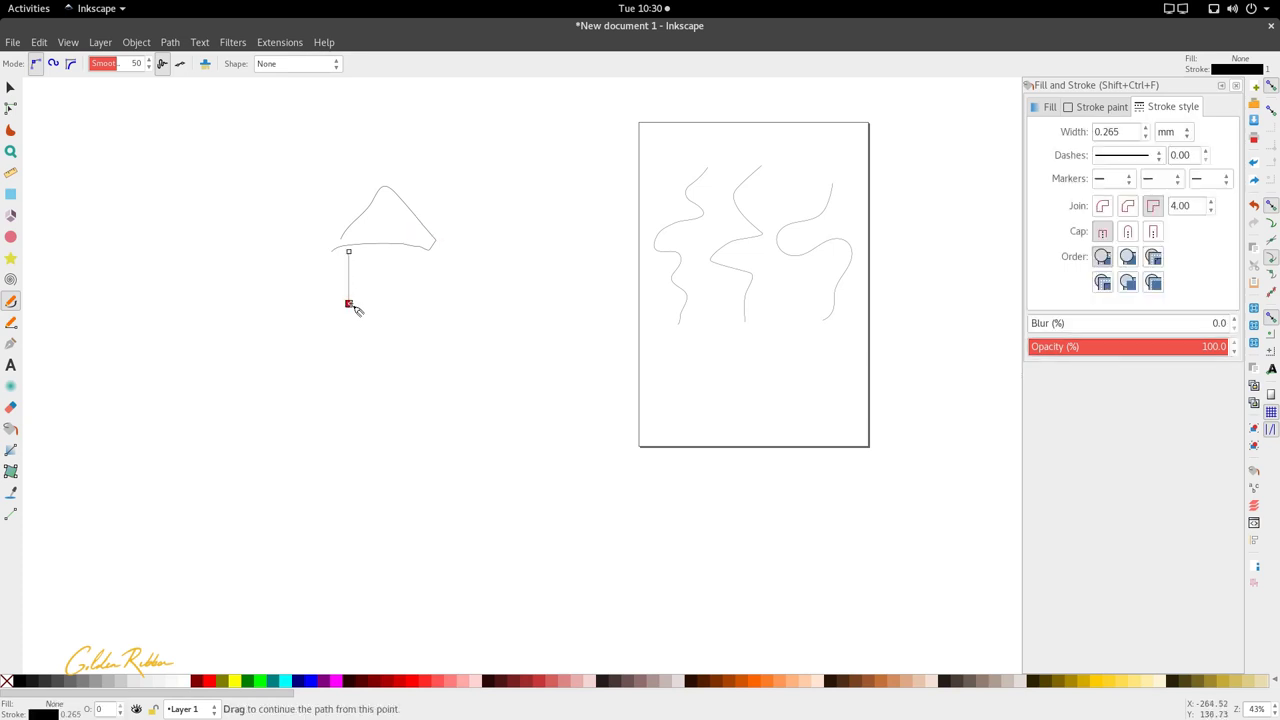
left_click_drag(425, 256, 425, 302)
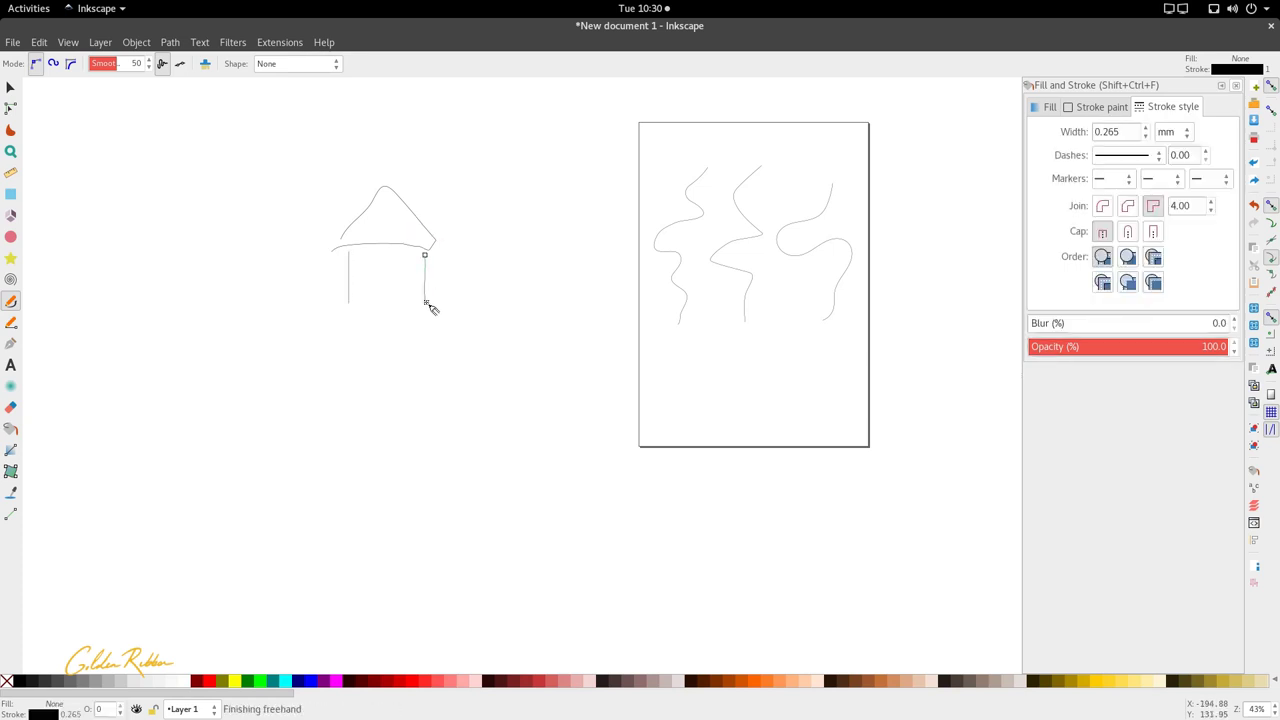
left_click_drag(348, 302, 426, 302)
left_click(434, 336)
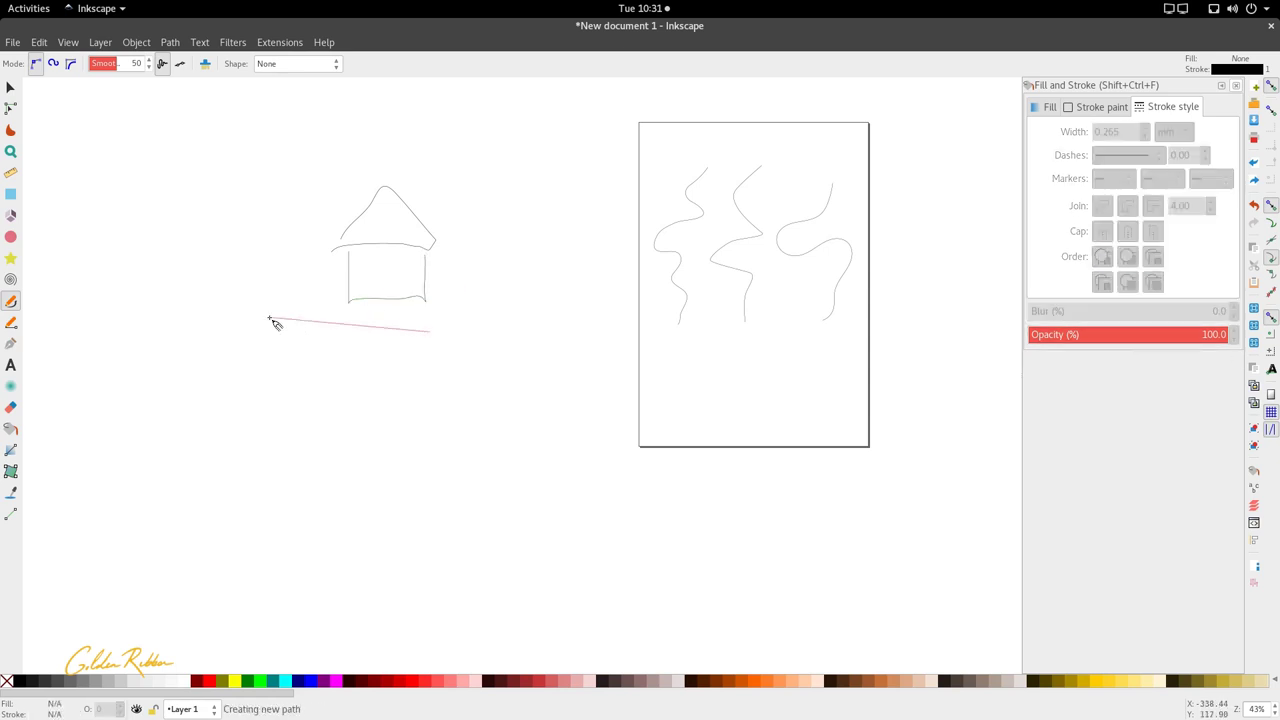
- Select all five house strokes and set their stroke width to 6.465 mm
left_click(10, 88)
mouse_move(280, 128)
left_mouse_down()
mouse_move(346, 206)
mouse_move(546, 326)
left_mouse_up()
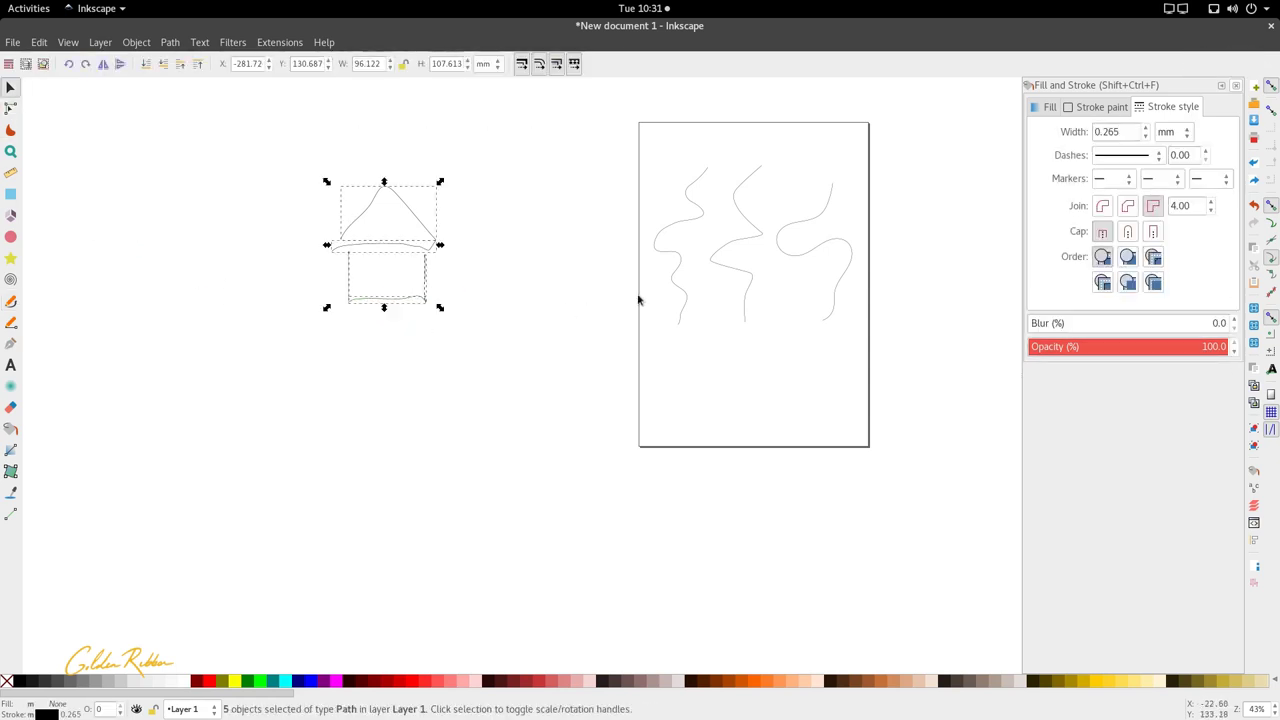
left_click(1134, 131)
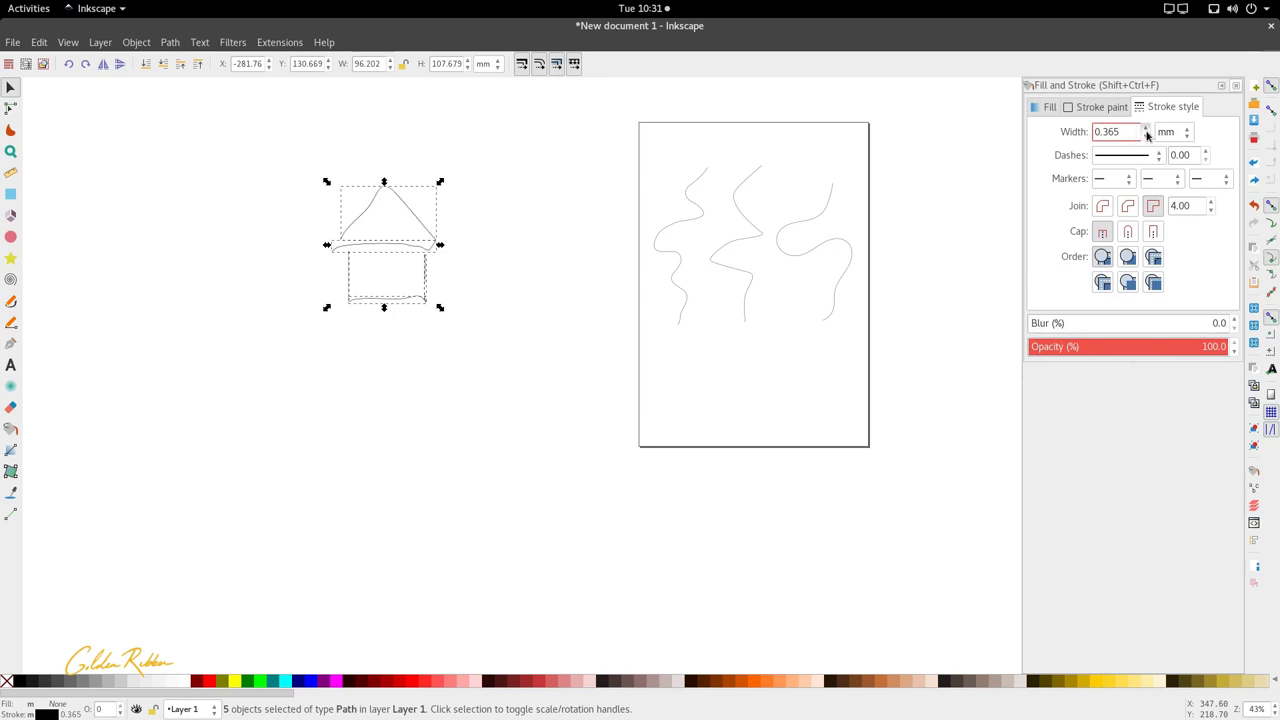
left_click(1146, 129)
left_click(1147, 131)
left_click(510, 390)
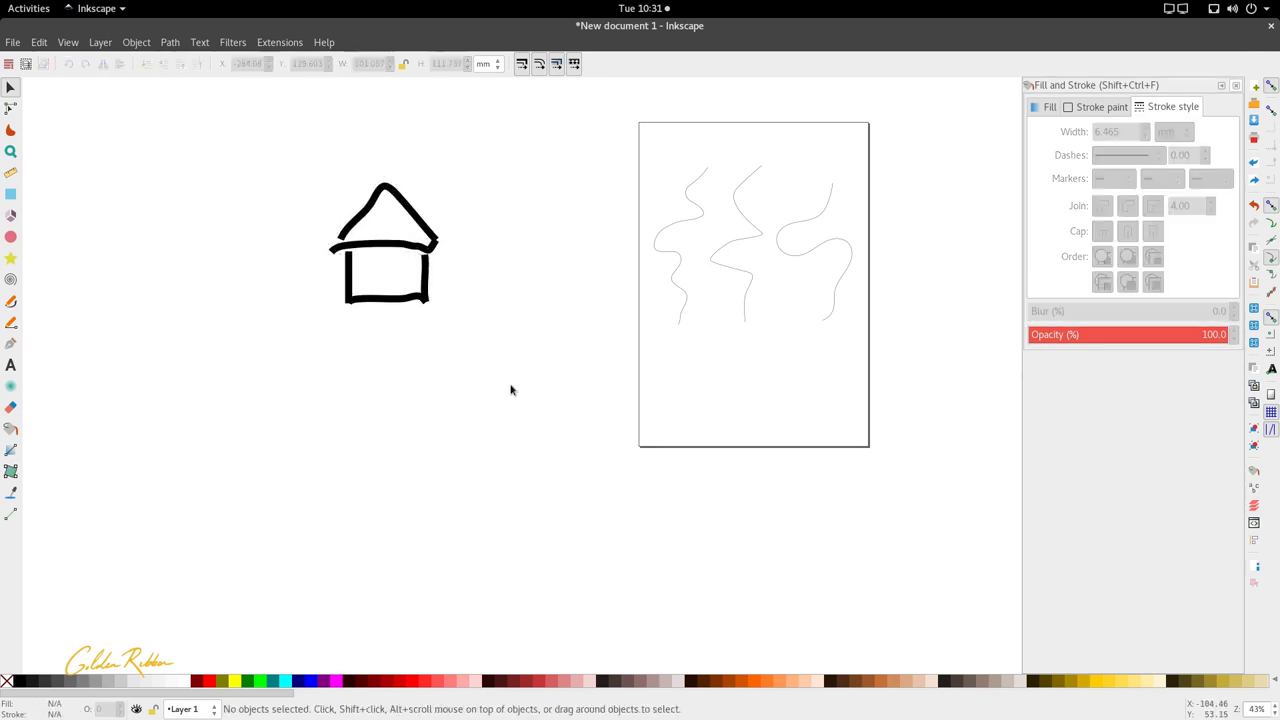
- Select the house's eave, wall and floor strokes together for node editing and give them round caps
double_click(378, 243)
left_click(403, 203)
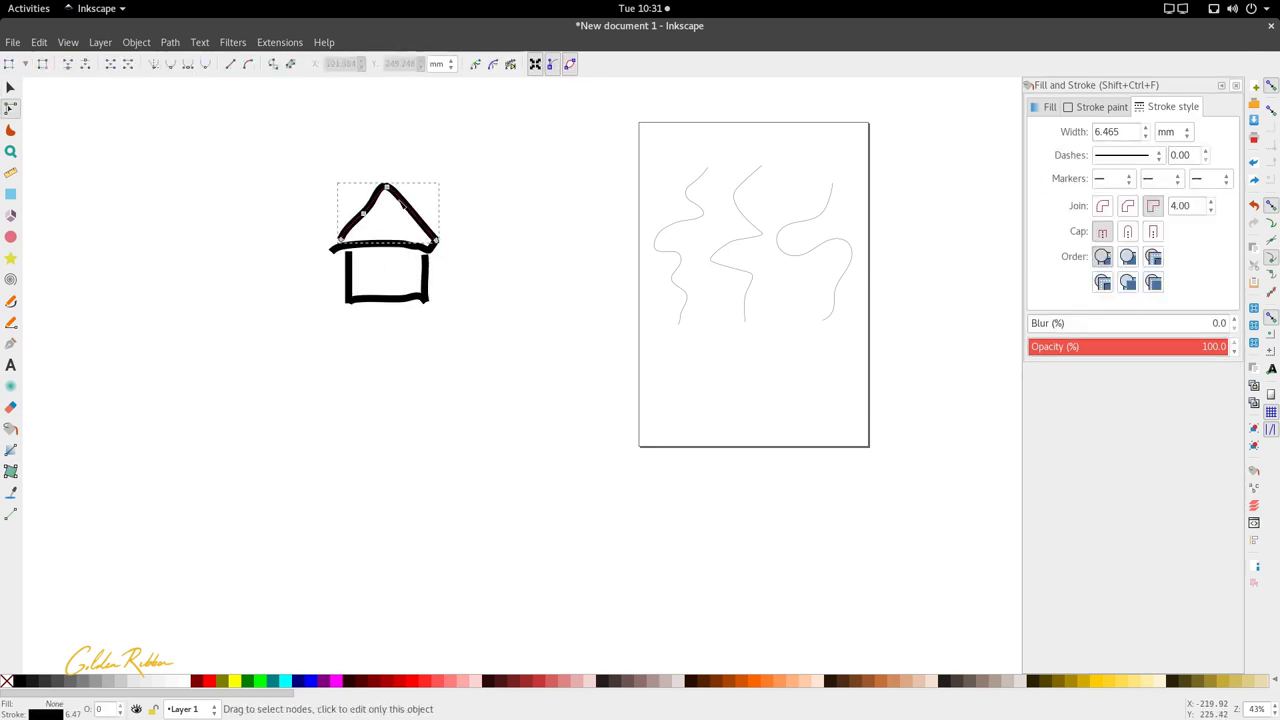
left_click(428, 288, "shift")
left_click(425, 245)
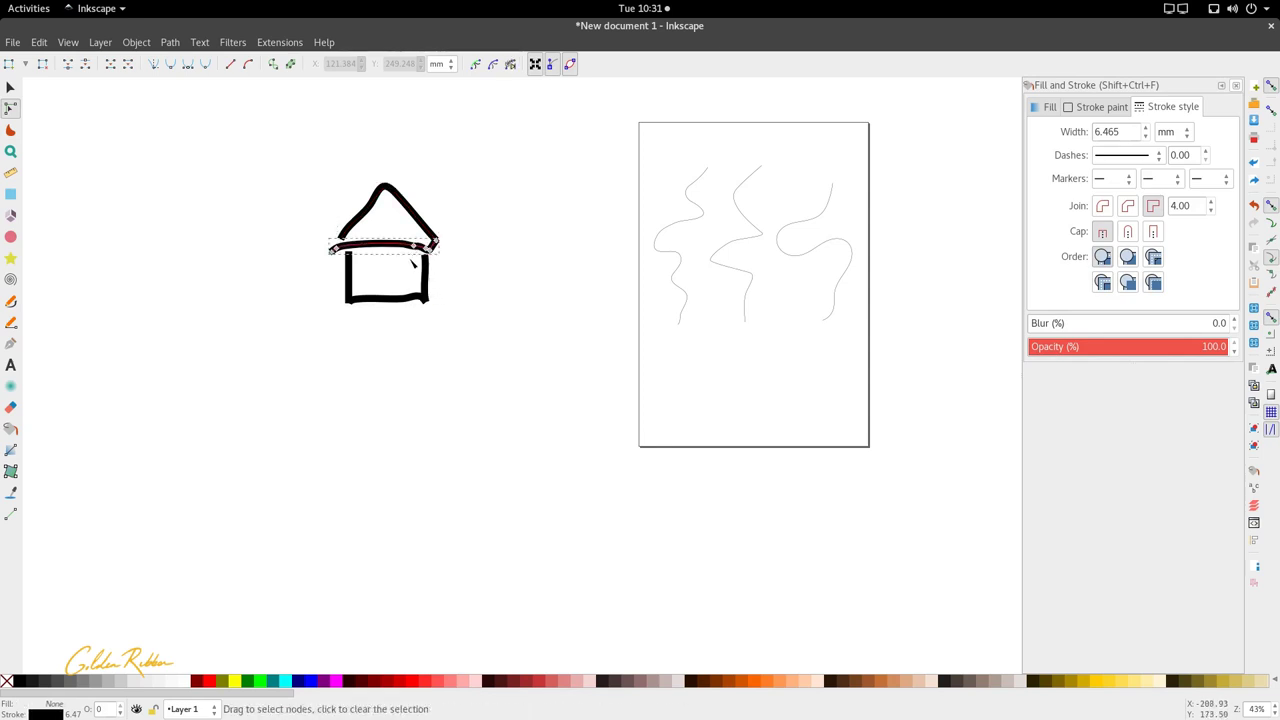
left_click(420, 298, "shift")
left_click(348, 275, "shift")
left_click(428, 285, "shift")
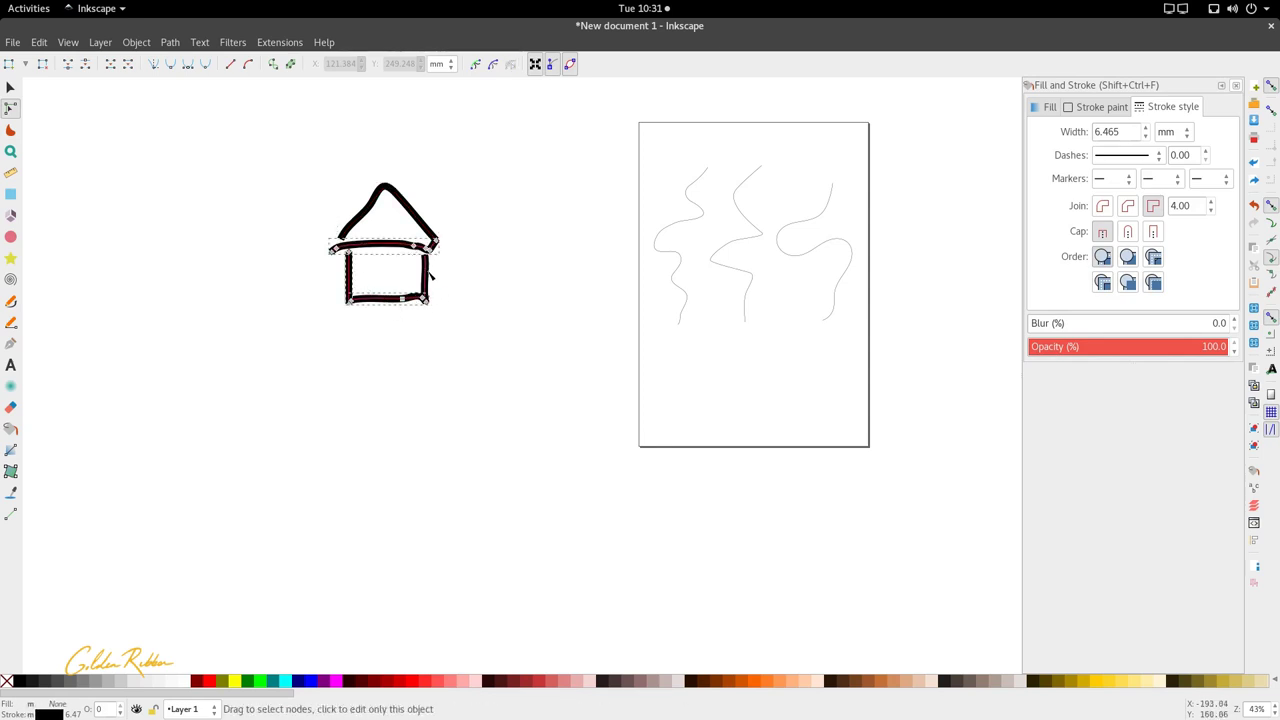
left_click(534, 286)
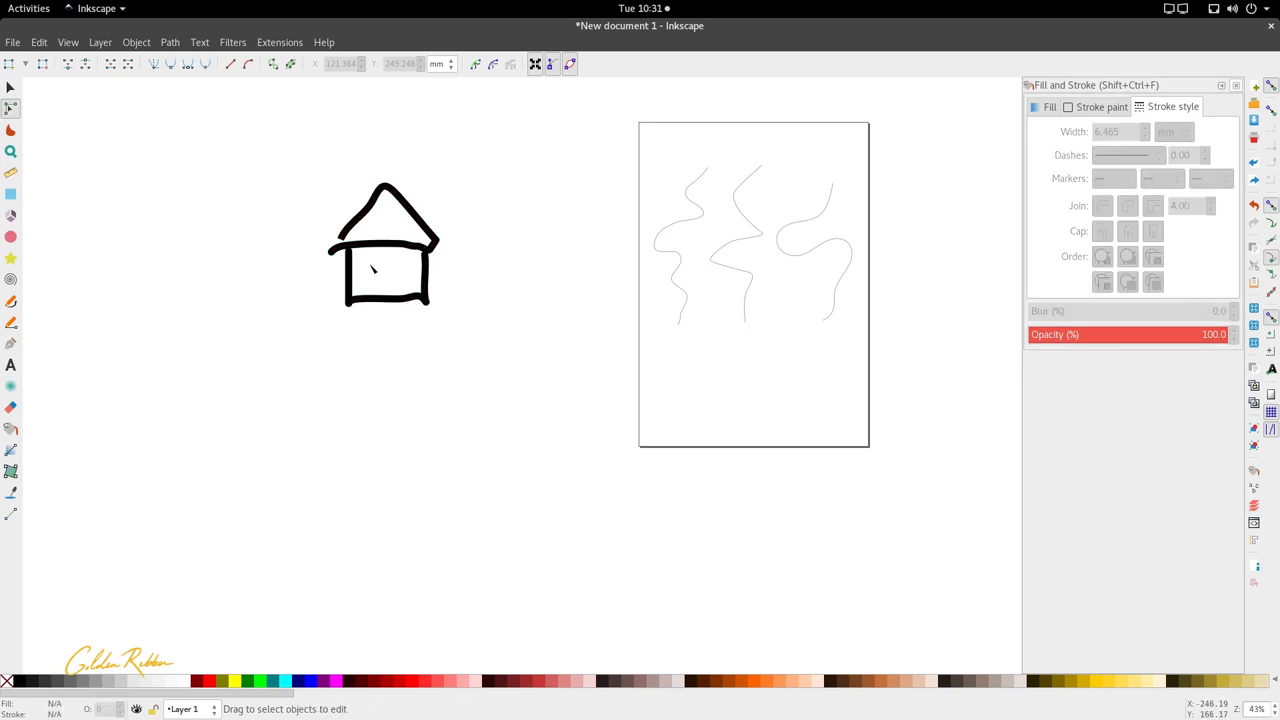
- Reshape the house's floor line by moving its middle and end-side nodes slightly downward
scroll(366, 265, "up", 4)
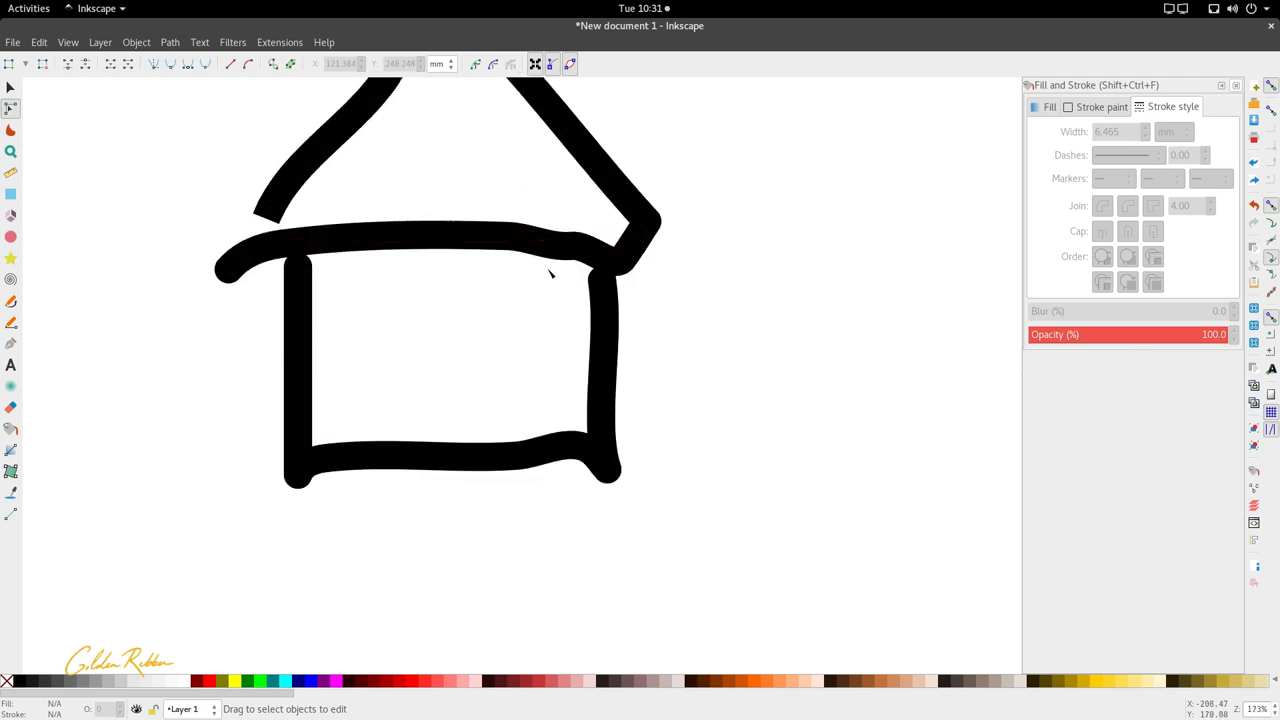
left_click(578, 472)
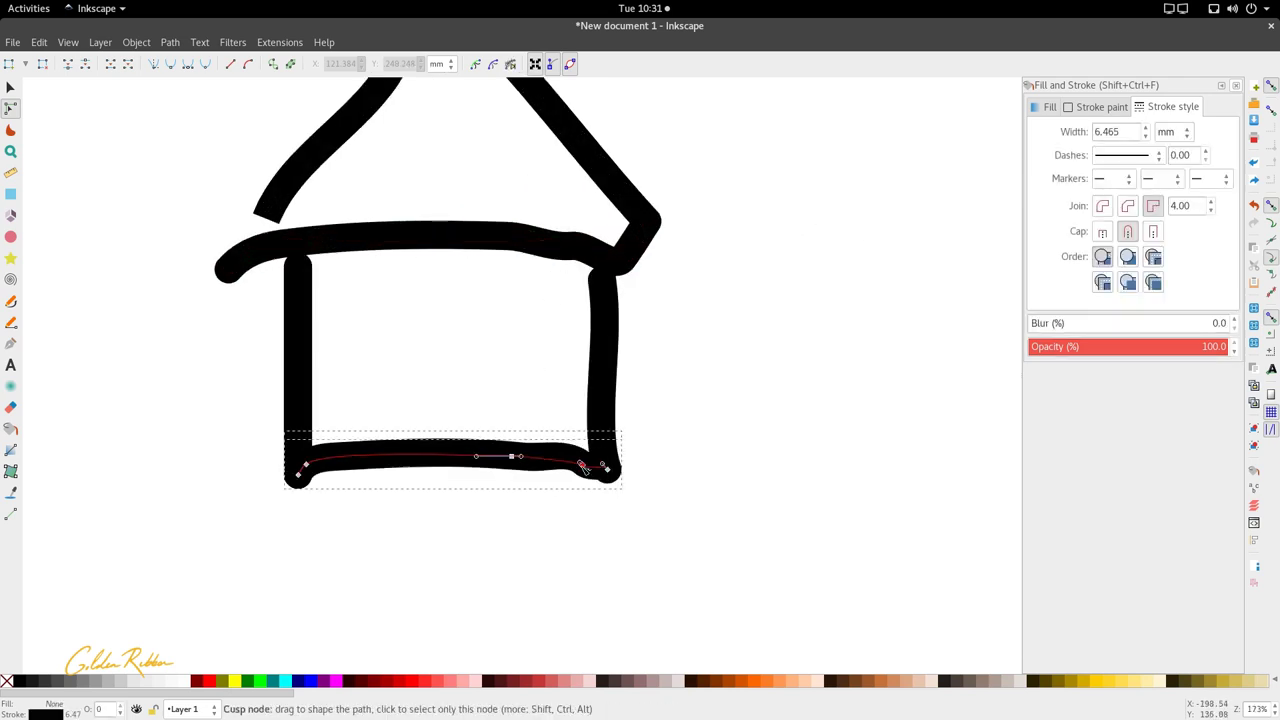
left_click_drag(511, 457, 514, 468)
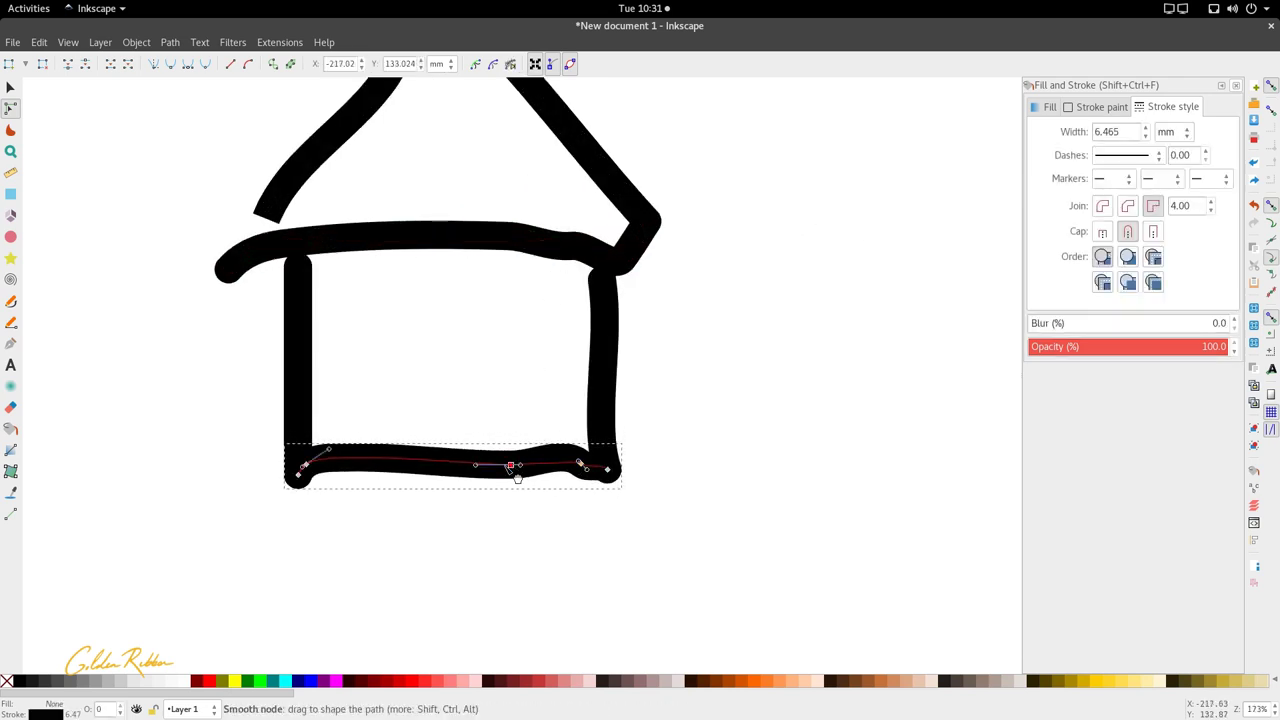
left_click_drag(310, 469, 331, 477)
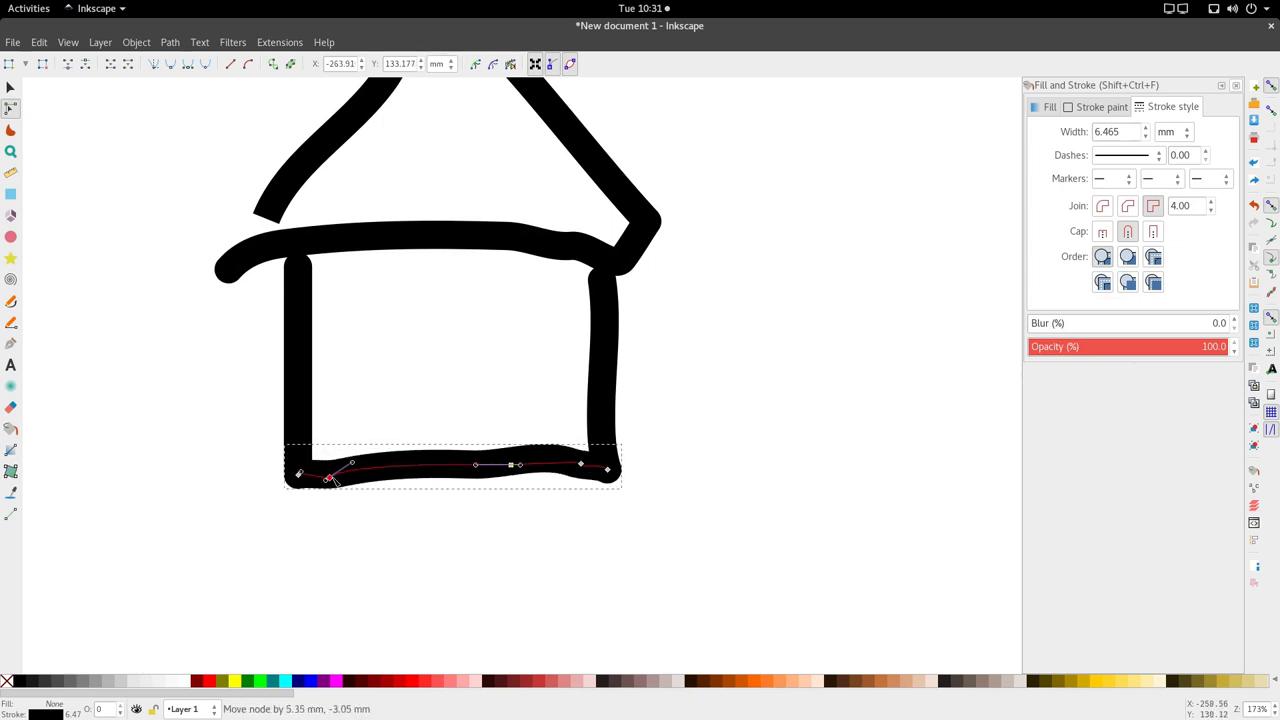
left_click_drag(582, 470, 513, 482)
- Reshape the eave line by moving a node near its right end to about X -210, Y 185 mm
scroll(652, 279, "down", 4)
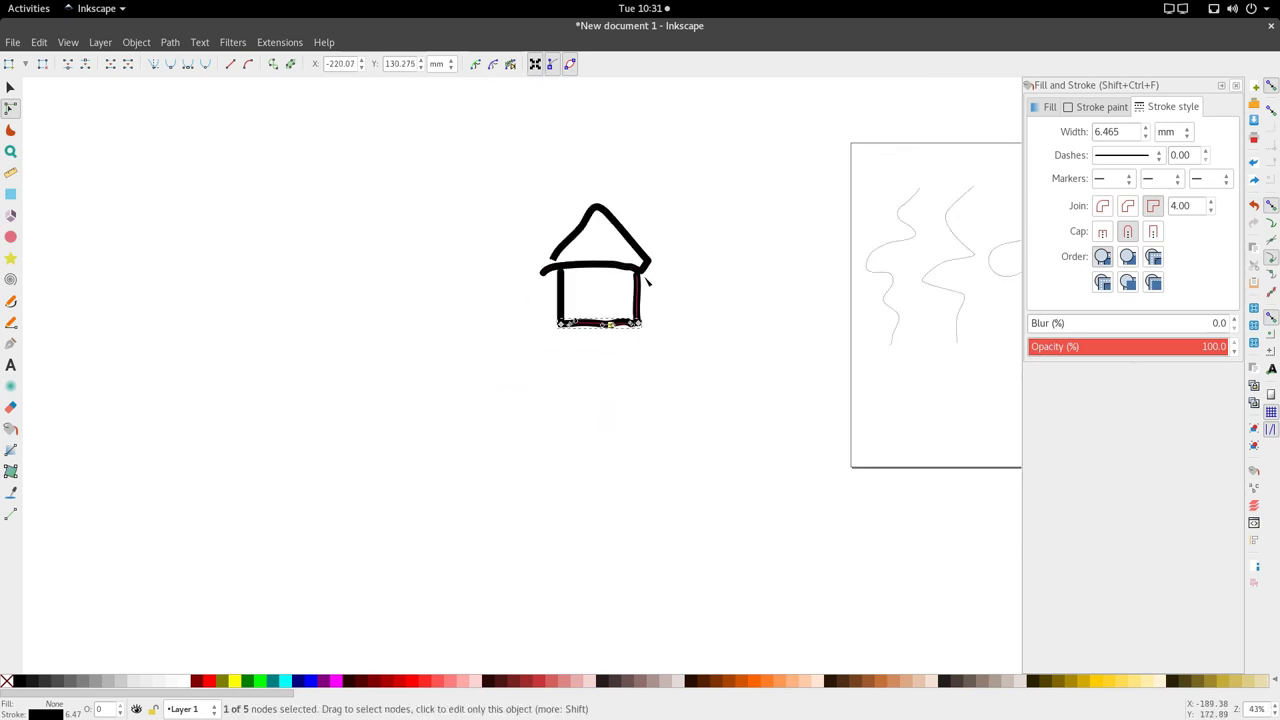
scroll(646, 280, "up", 4)
left_click(612, 285)
left_click_drag(614, 280, 557, 259)
scroll(572, 286, "down", 2)
left_click(573, 273)
left_click(491, 240)
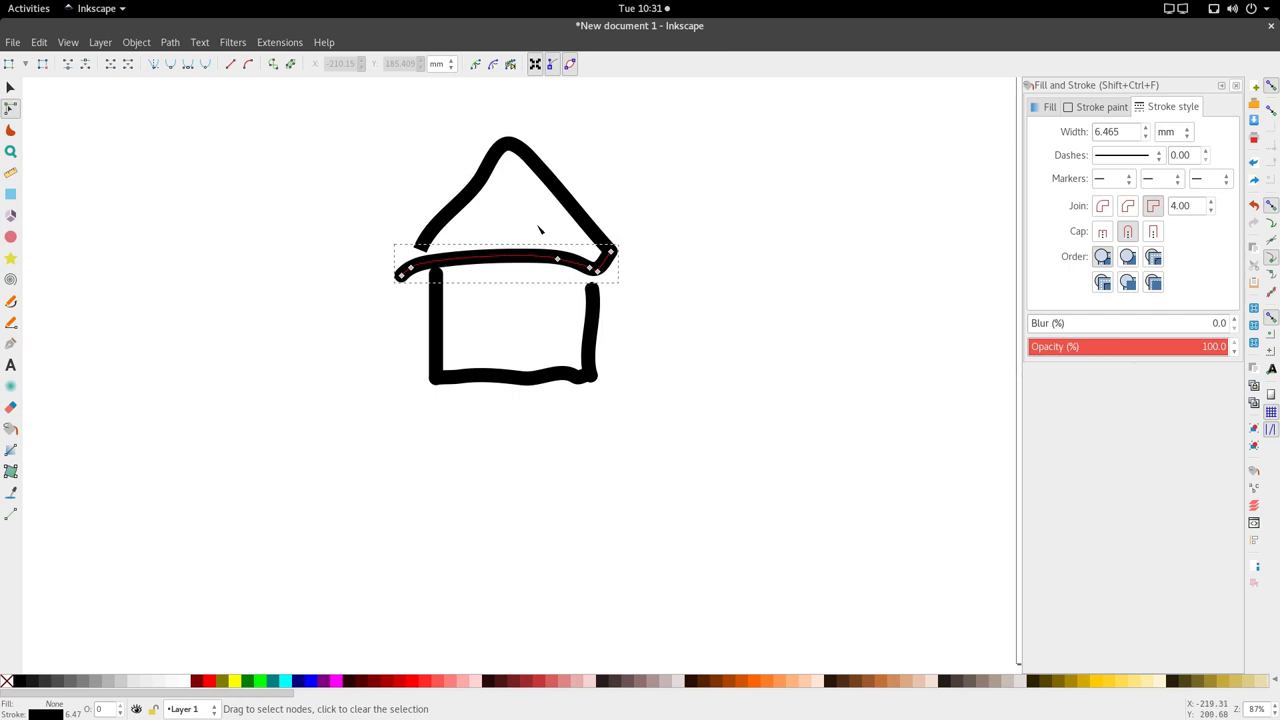
- Straighten the roof's left slope by moving its middle node, and snap its lower end onto the eave's left end
left_click(470, 205)
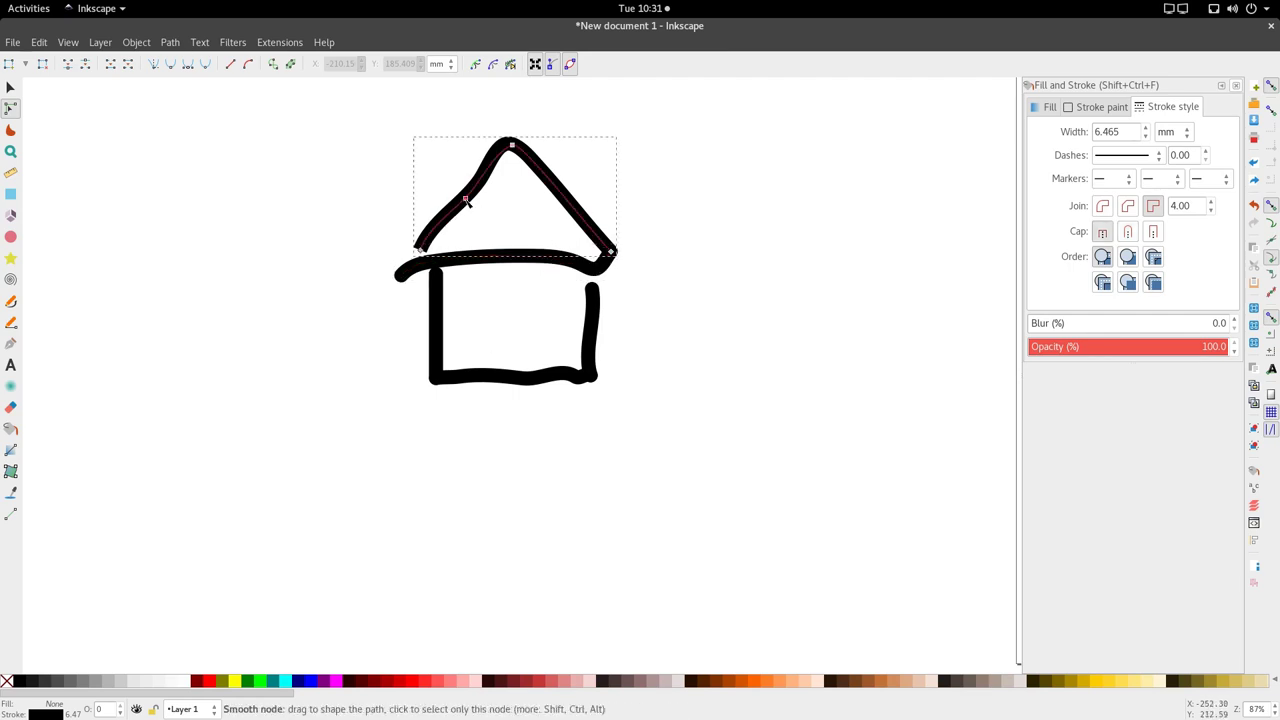
left_click_drag(466, 200, 477, 180)
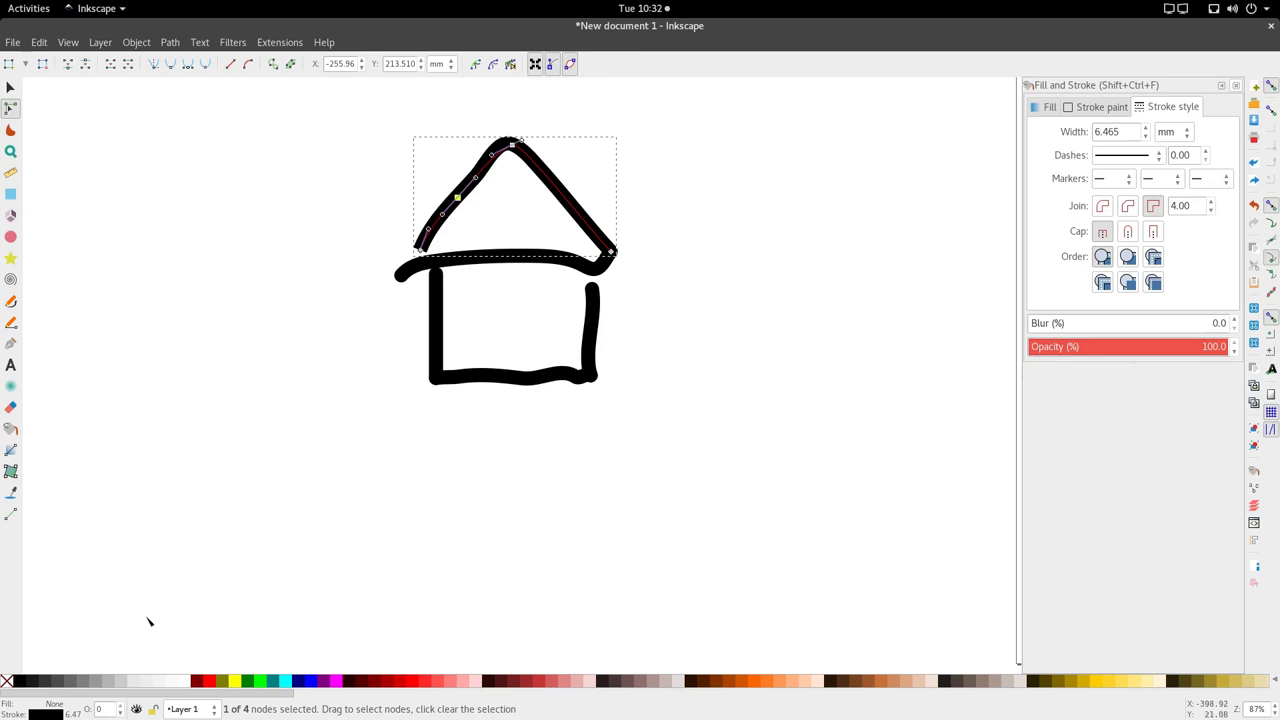
mouse_move(418, 247)
left_mouse_down()
mouse_move(408, 250)
mouse_move(423, 252)
mouse_move(464, 191)
mouse_move(408, 266)
left_mouse_up()
key("Escape")
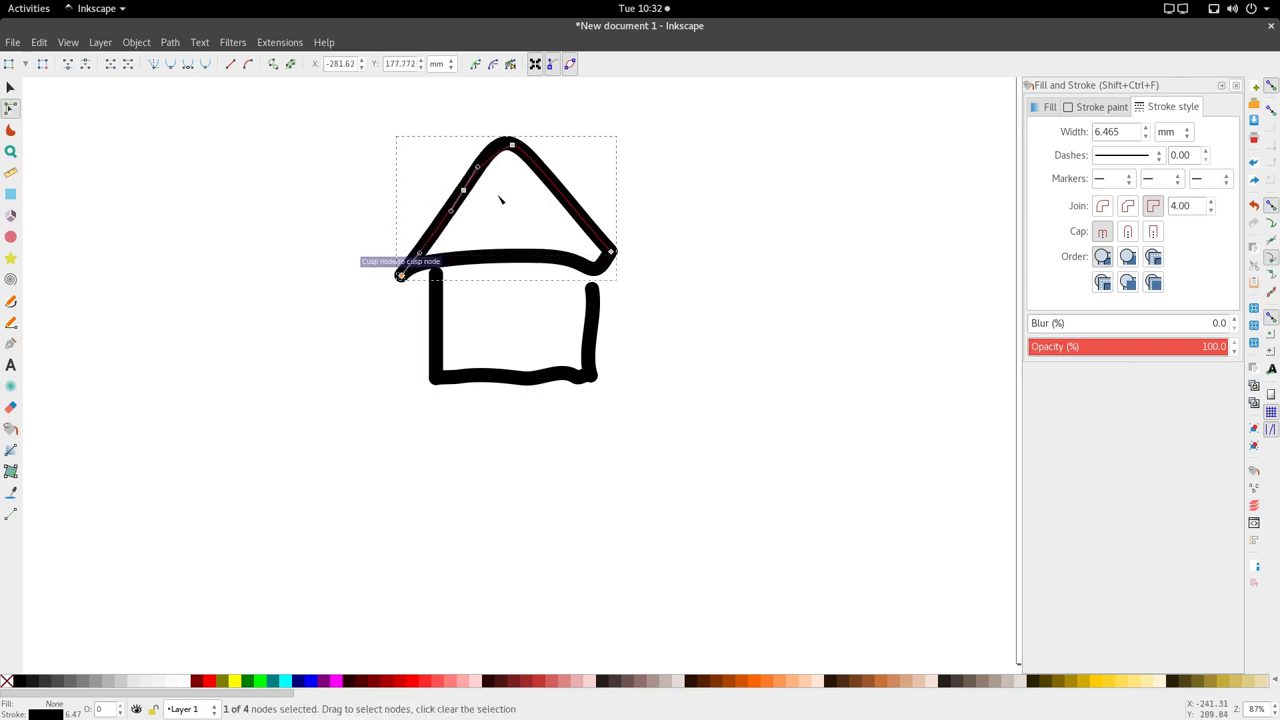
key("Escape")
- Round the eave's right corner by moving its cusp node to about X -189, Y 181 mm and making it auto-smooth
left_click(605, 275)
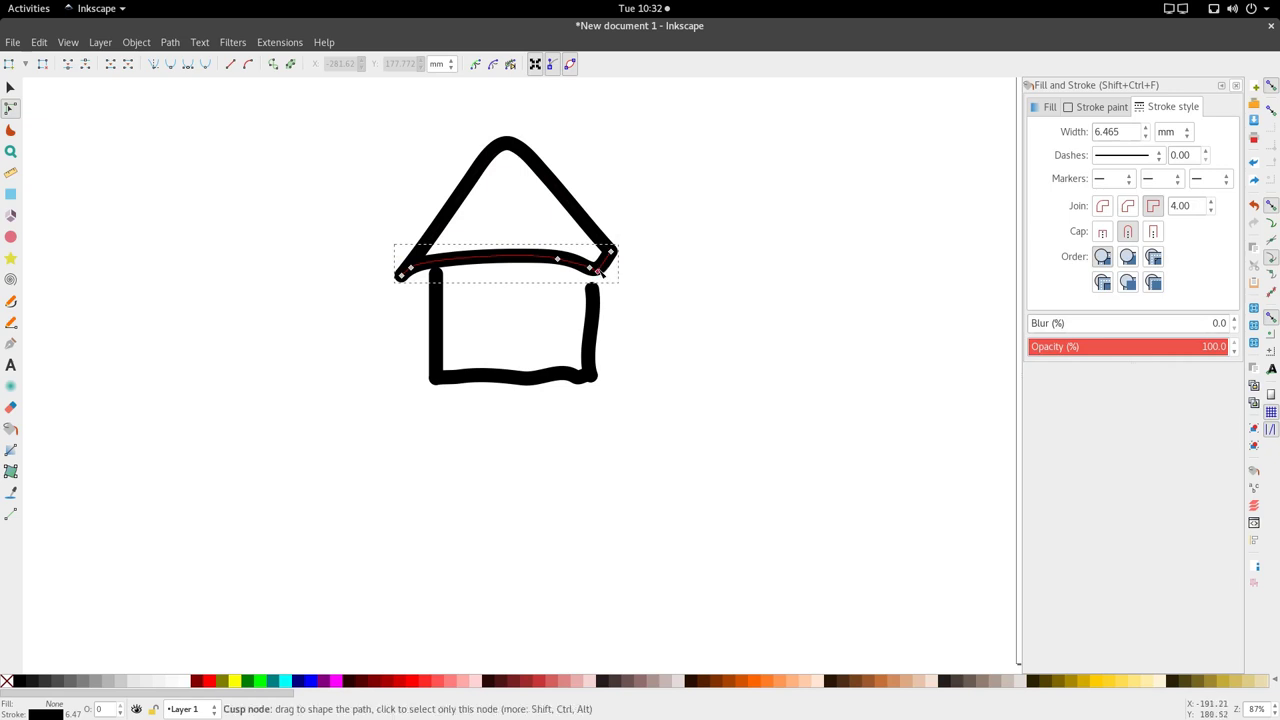
left_click_drag(609, 272, 606, 262)
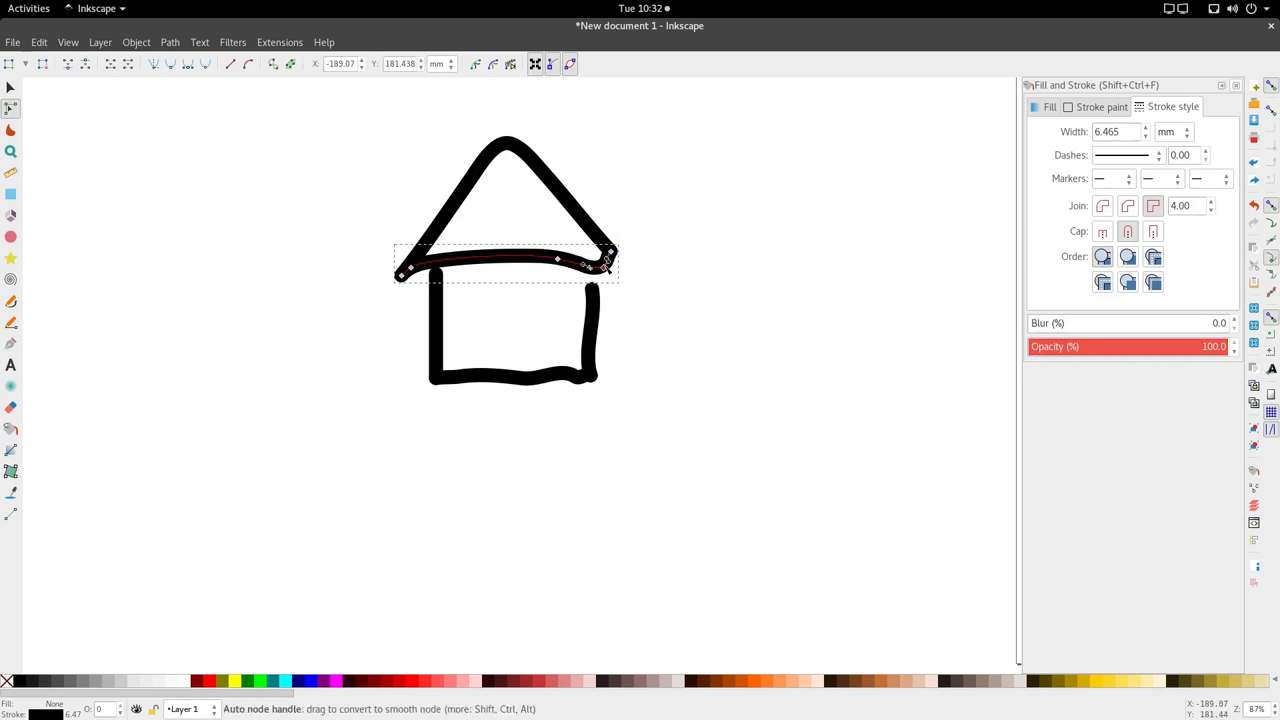
left_click(607, 391)
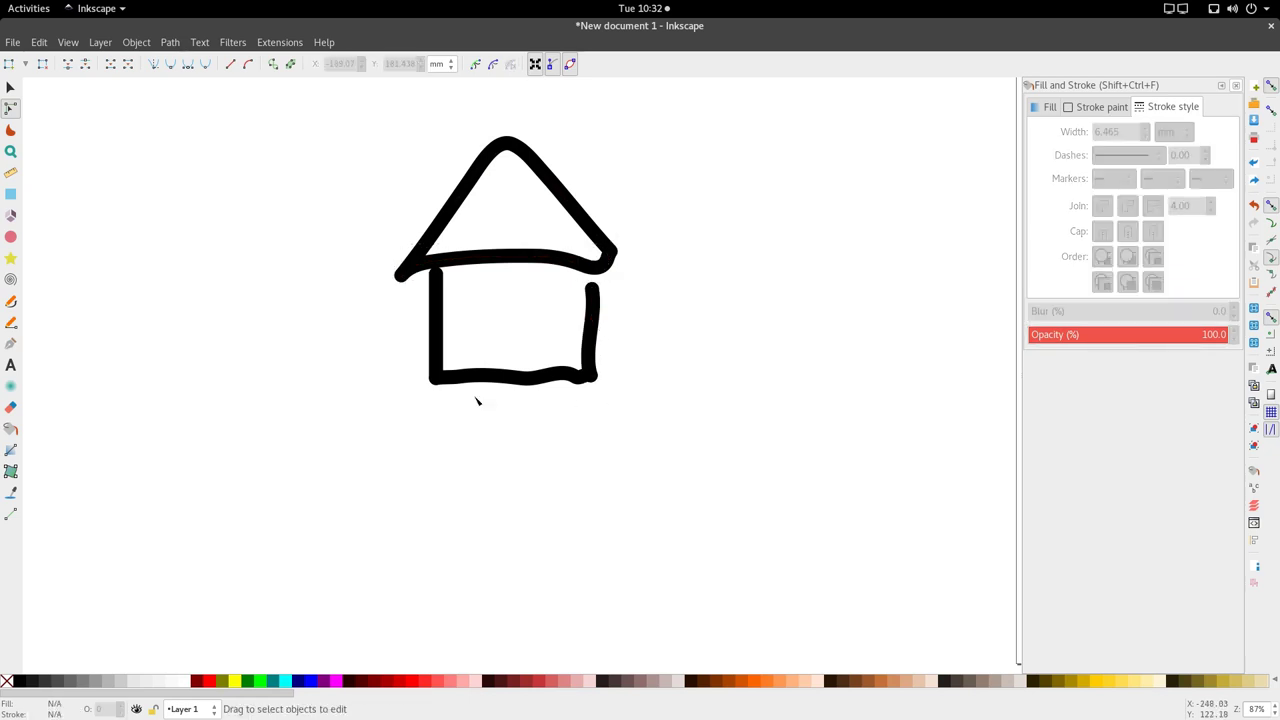
scroll(505, 358, "down", 2)
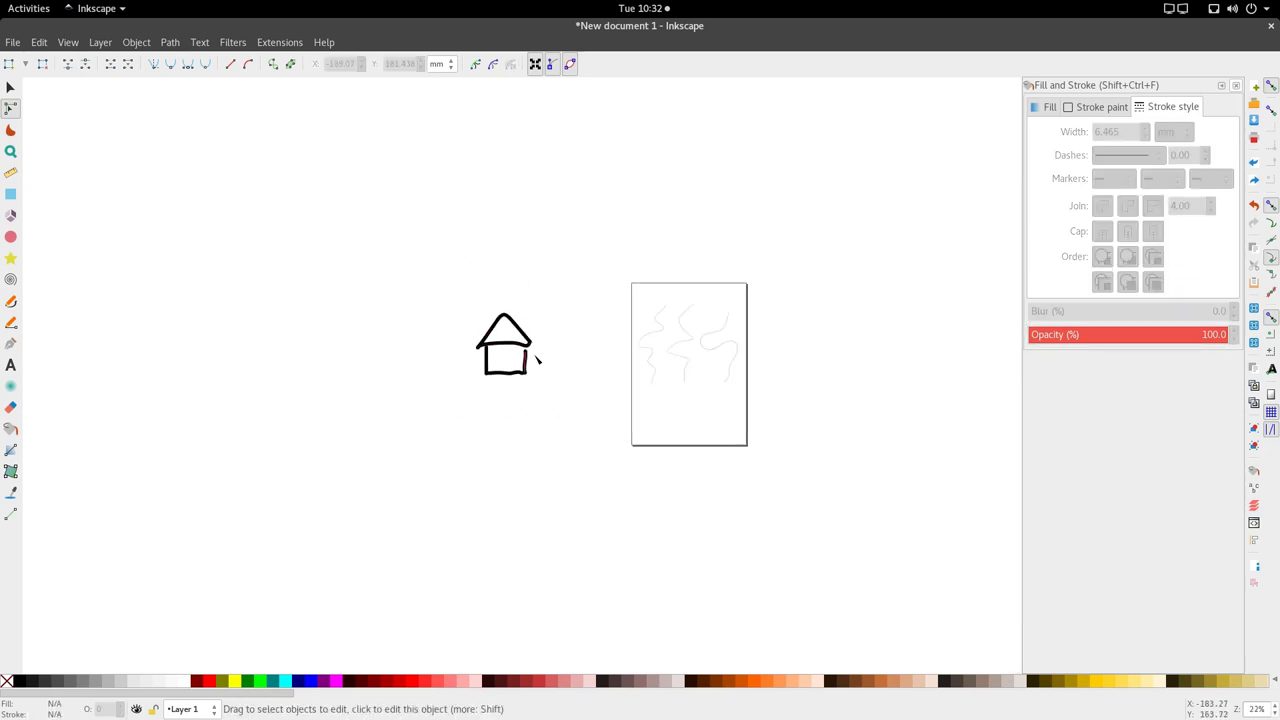
key("s")
scroll(525, 378, "up", 2)
left_click(526, 378)
key("n")
scroll(528, 379, "down", 3)
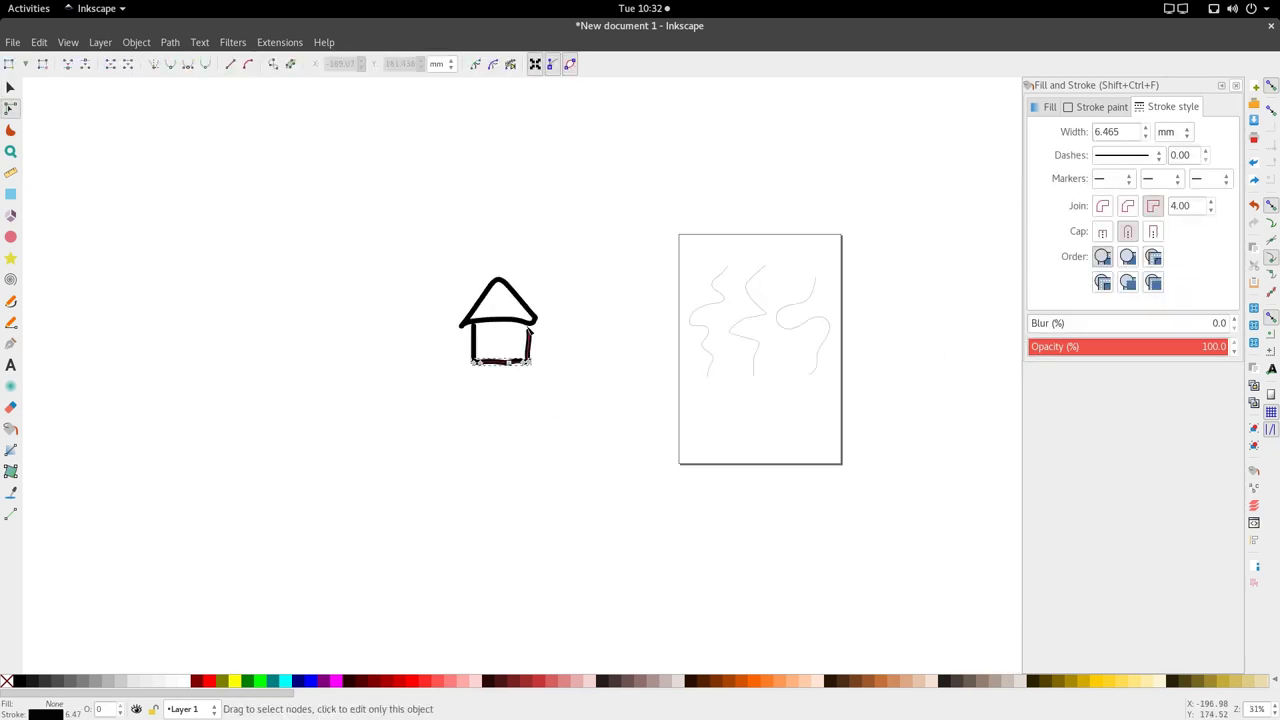
- Draw a curved arrow shaft above the house's left side with the Pencil tool at smoothing 50
left_click(11, 325)
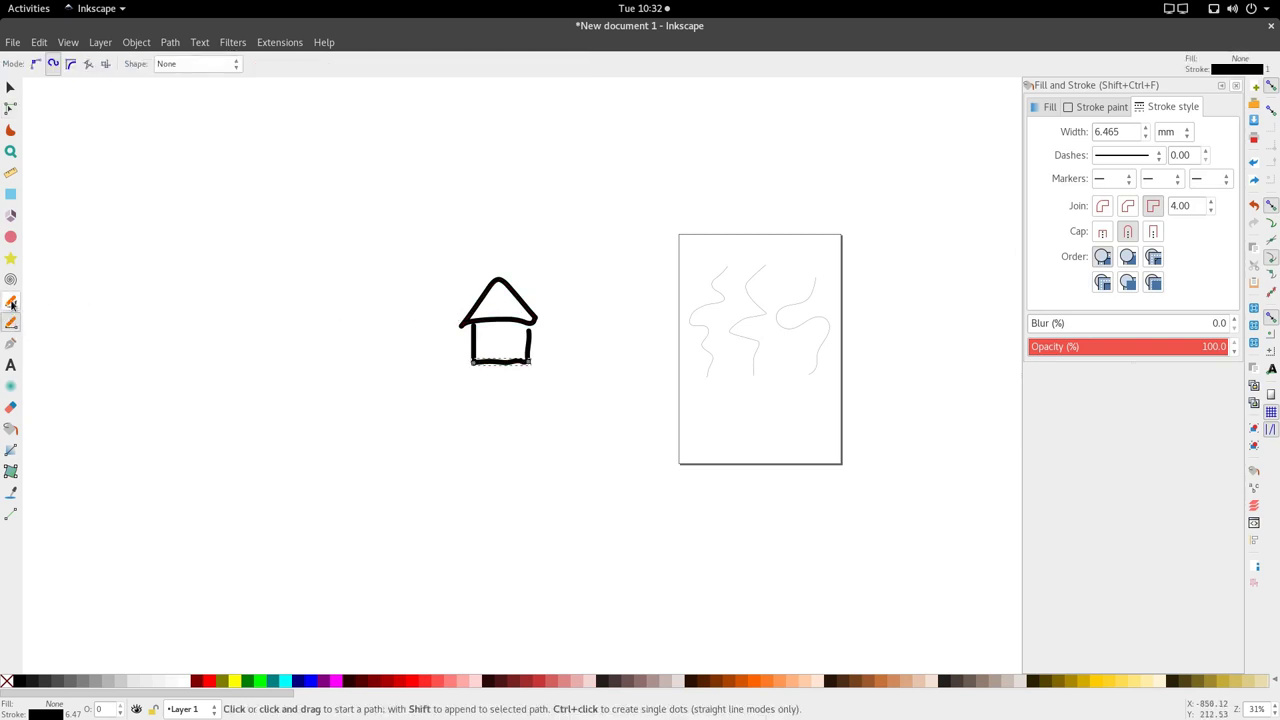
left_click(11, 301)
left_click_drag(416, 281, 439, 244)
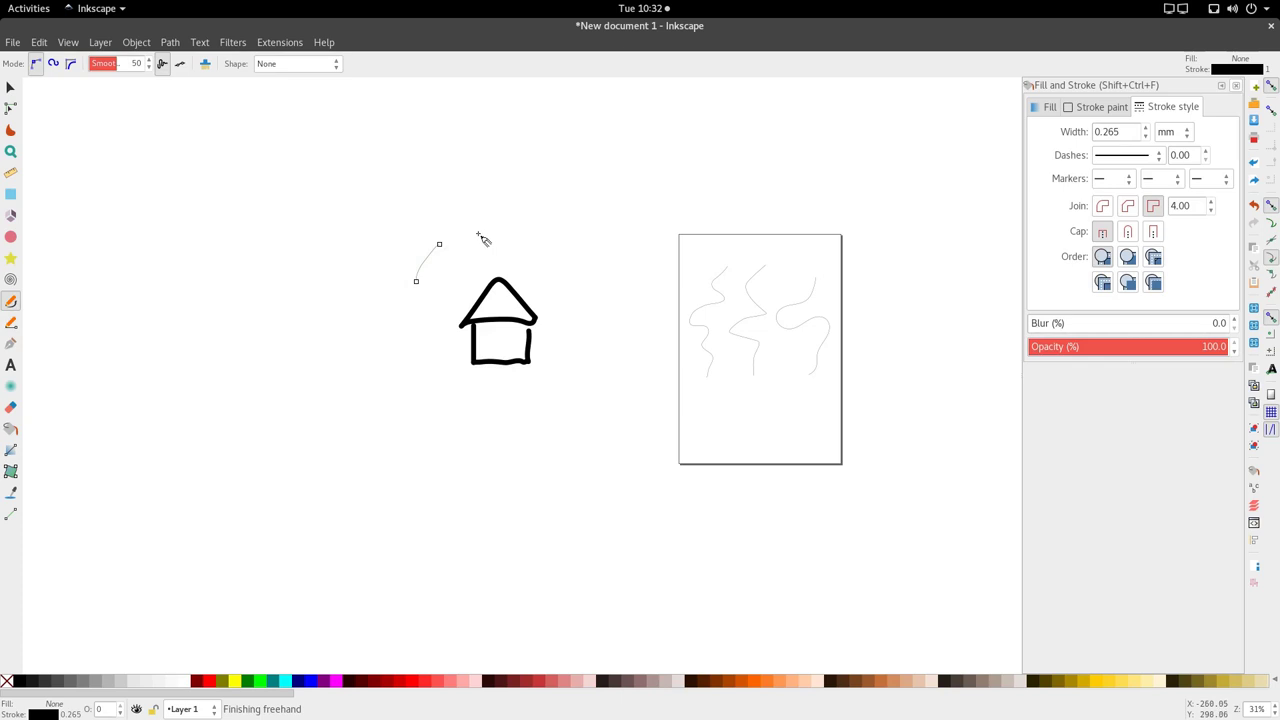
key("s")
scroll(439, 268, "up", 3)
key("n")
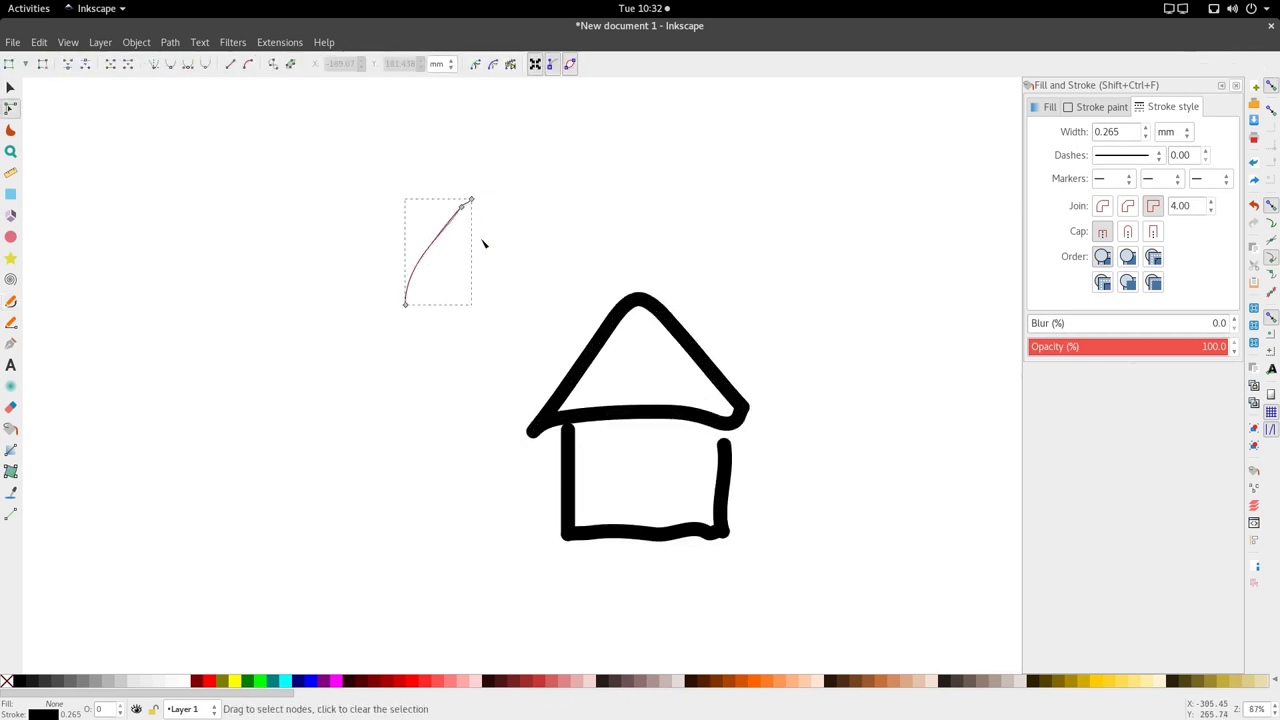
key("b")
left_click(440, 206)
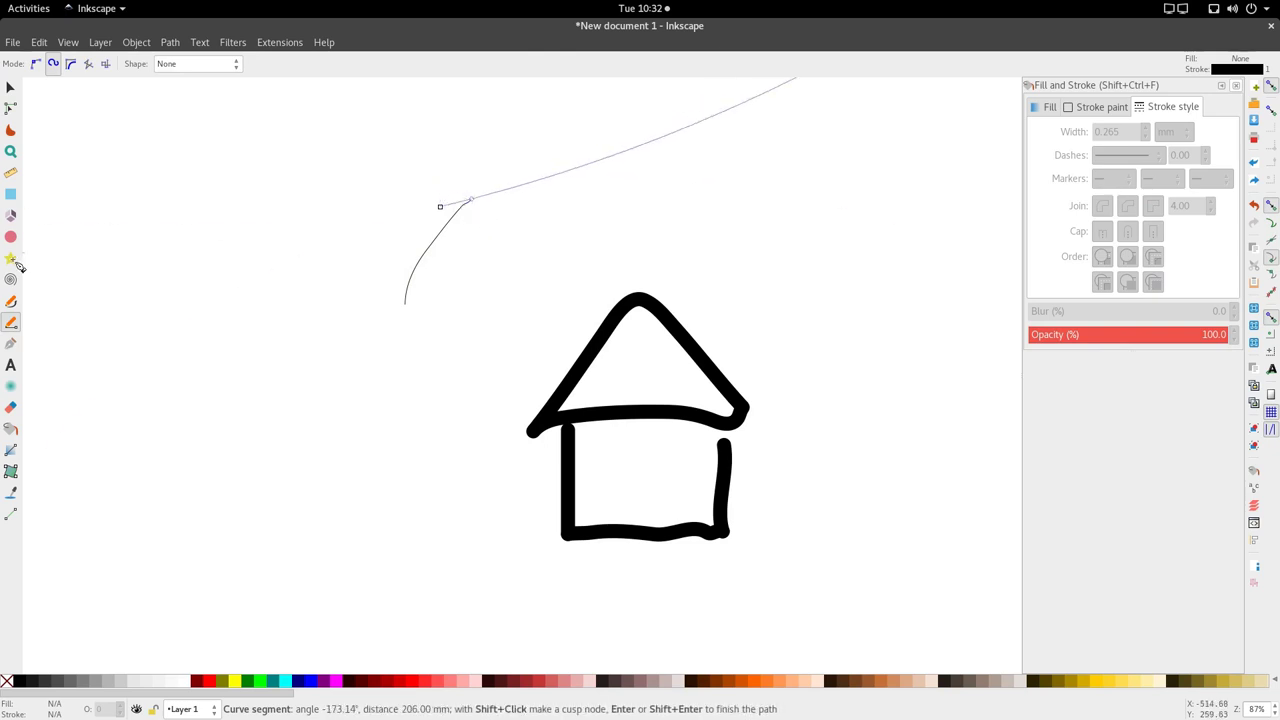
key("Return")
key("s")
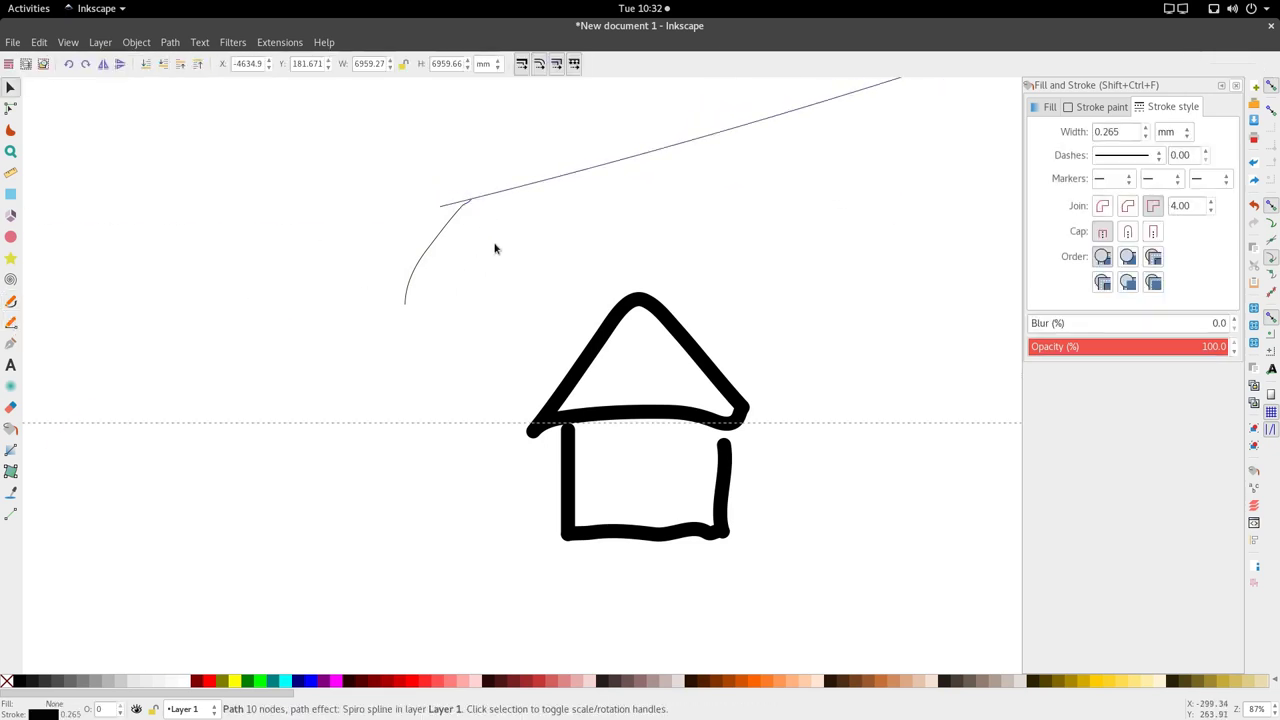
key("Delete")
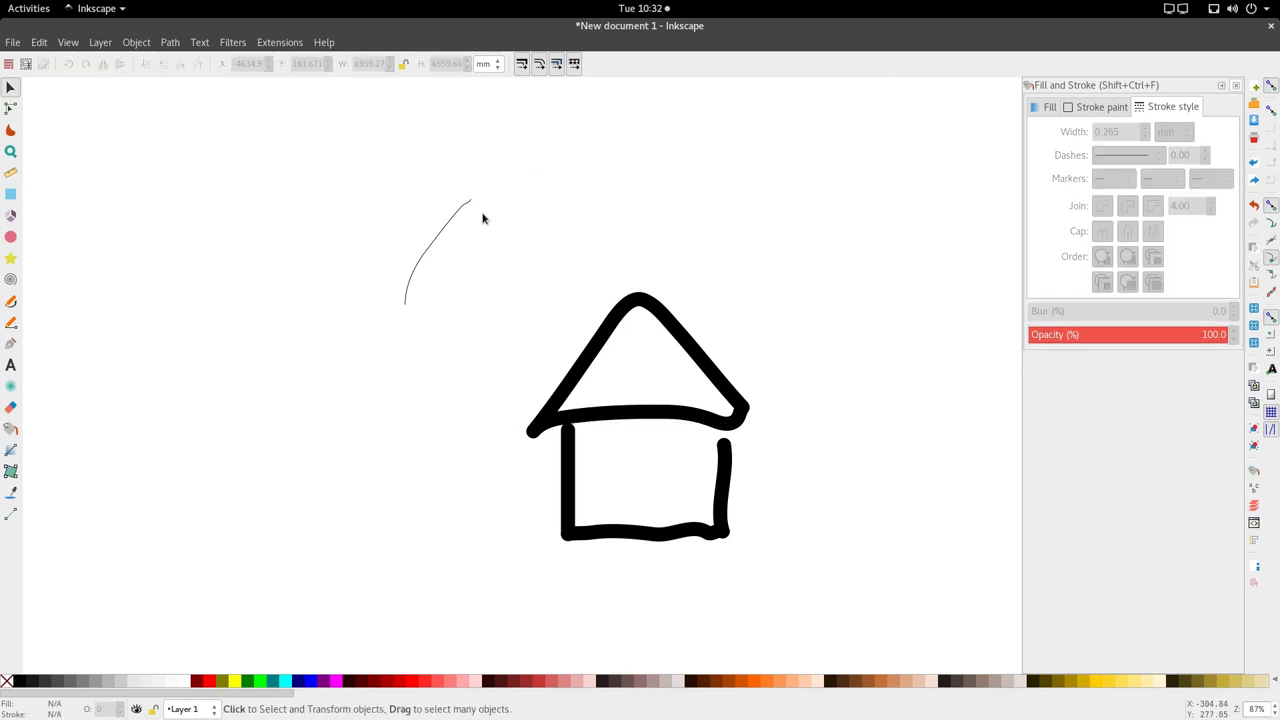
- Draw a freehand arrowhead about 15 × 13 mm at the upper end of the arrow shaft
key("p")
mouse_move(446, 199)
left_mouse_down()
mouse_move(469, 199)
mouse_move(483, 228)
left_mouse_up()
key("s")
scroll(466, 222, "down", 1)
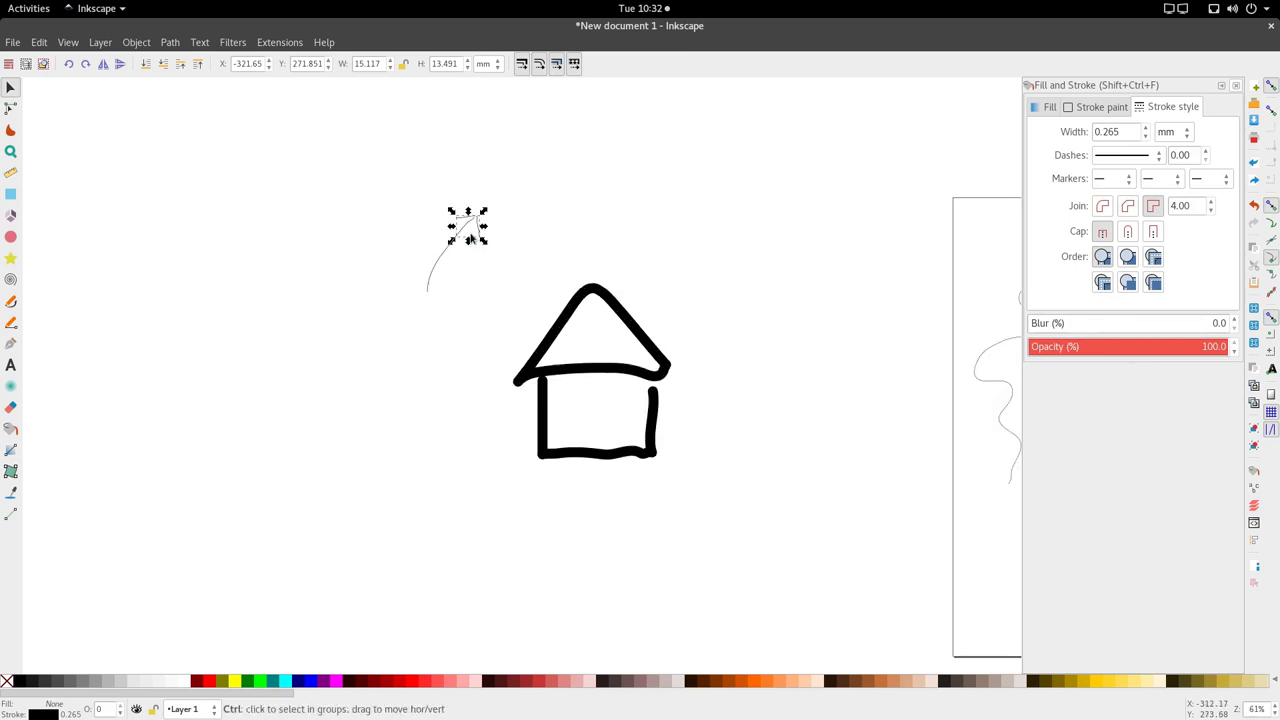
scroll(468, 220, "up", 2)
scroll(470, 222, "down", 2)
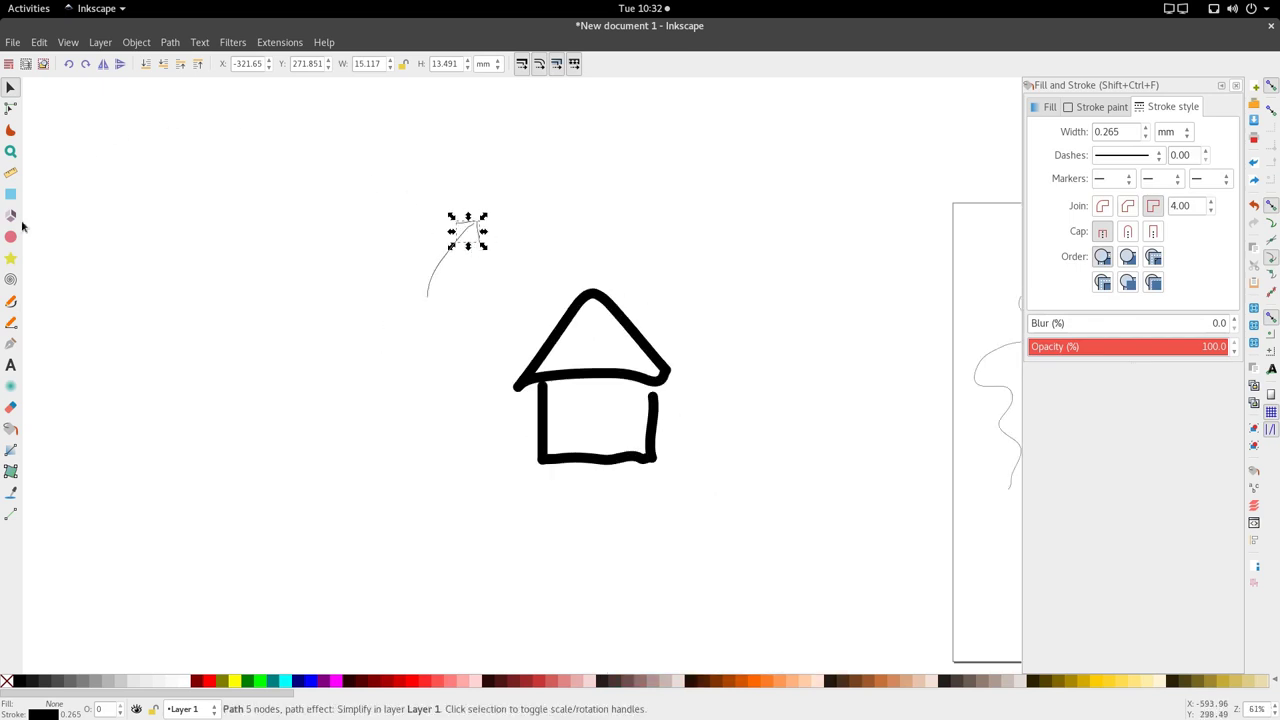
- Raise the Pencil smoothing to 72 and draw a second freehand arrow, with shaft and head, farther from the house
left_click(11, 301)
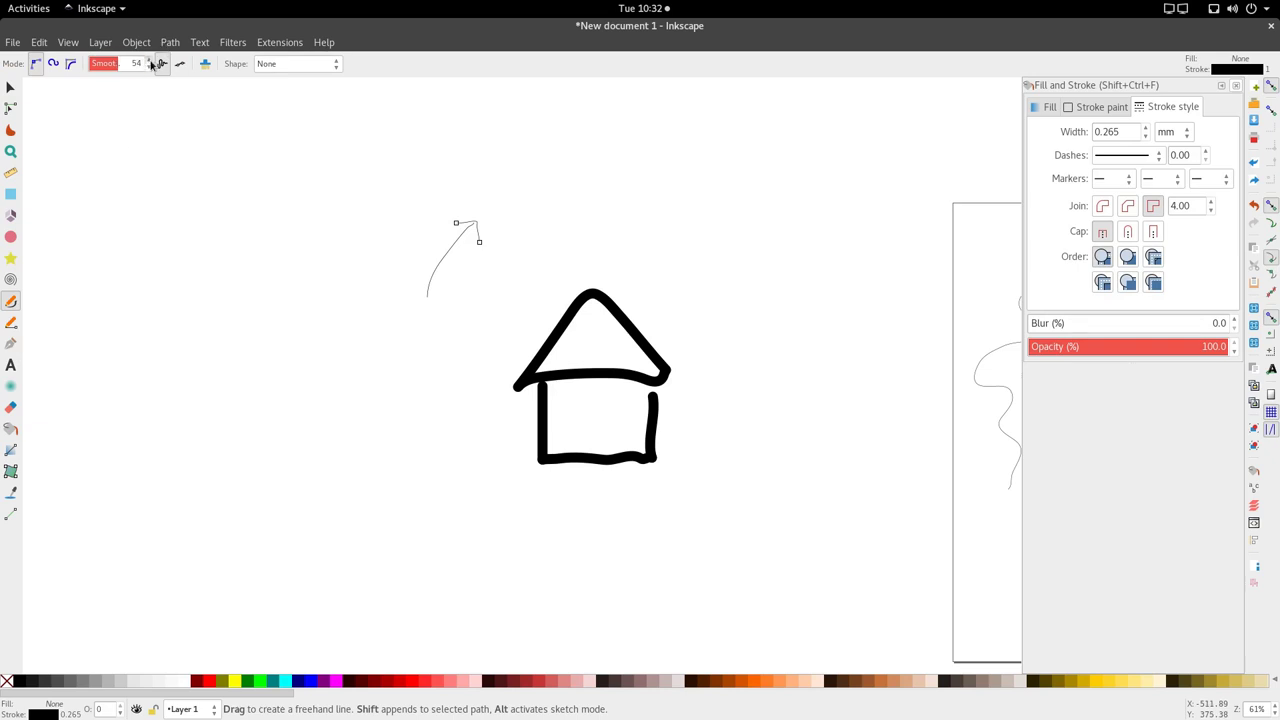
scroll(151, 64, "up", 16)
mouse_move(290, 263)
left_mouse_down()
mouse_move(321, 187)
mouse_move(307, 184)
mouse_move(331, 212)
left_mouse_up()
key("s")
scroll(313, 200, "up", 3, "ctrl")
- Straighten the second arrowhead's upper barb by moving its node to about X -415, Y 312 mm
double_click(323, 157)
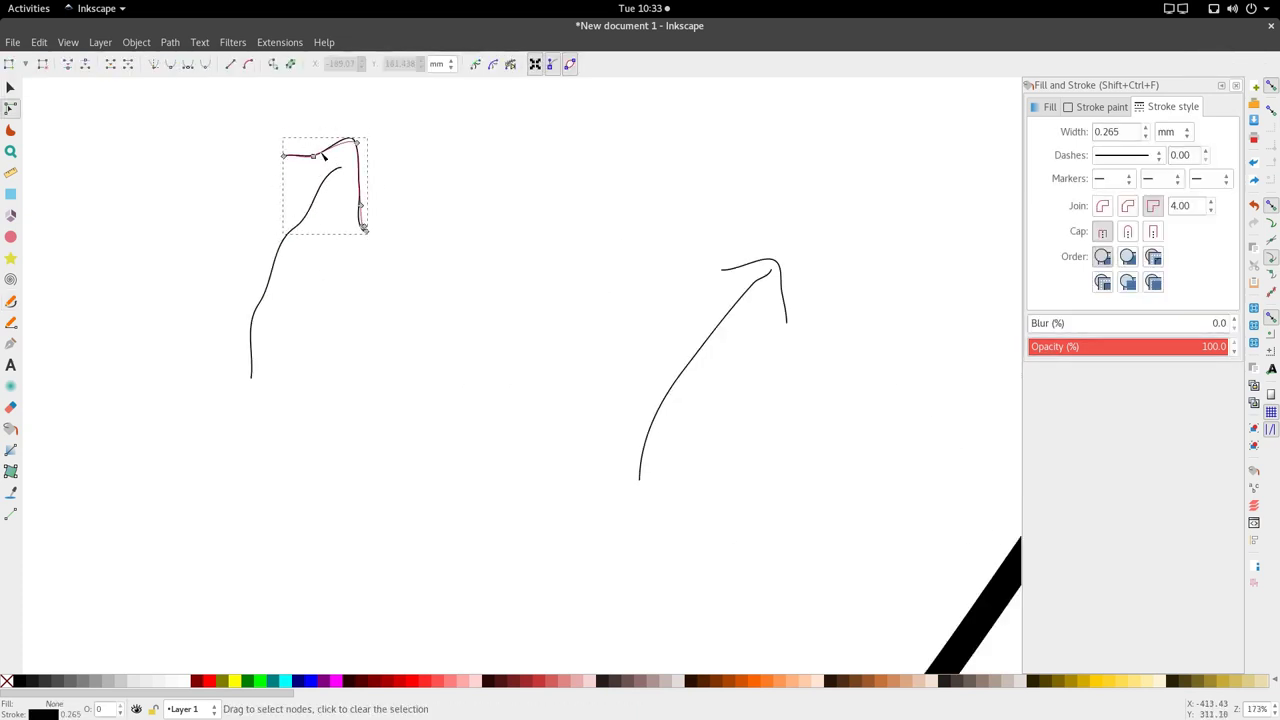
left_click_drag(313, 155, 313, 147)
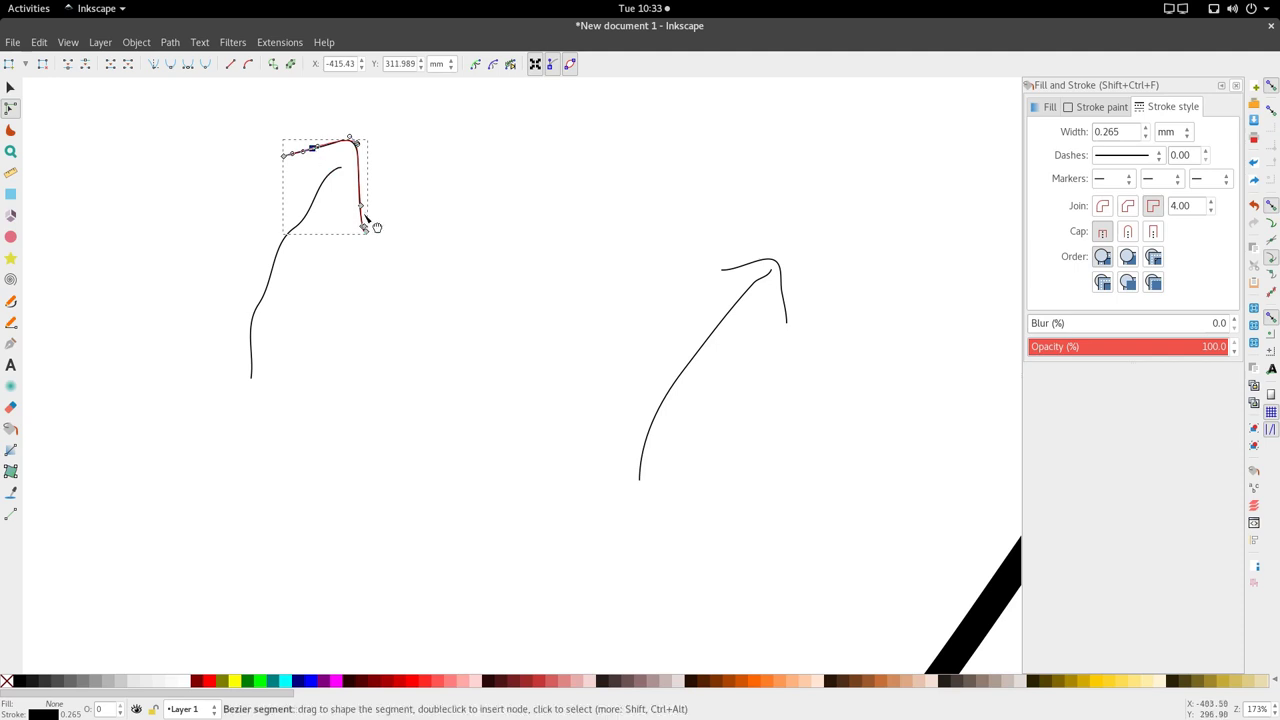
left_click_drag(365, 214, 365, 212)
- Smooth out the bend in the second arrow's shaft by editing its middle nodes
key("s")
double_click(278, 246)
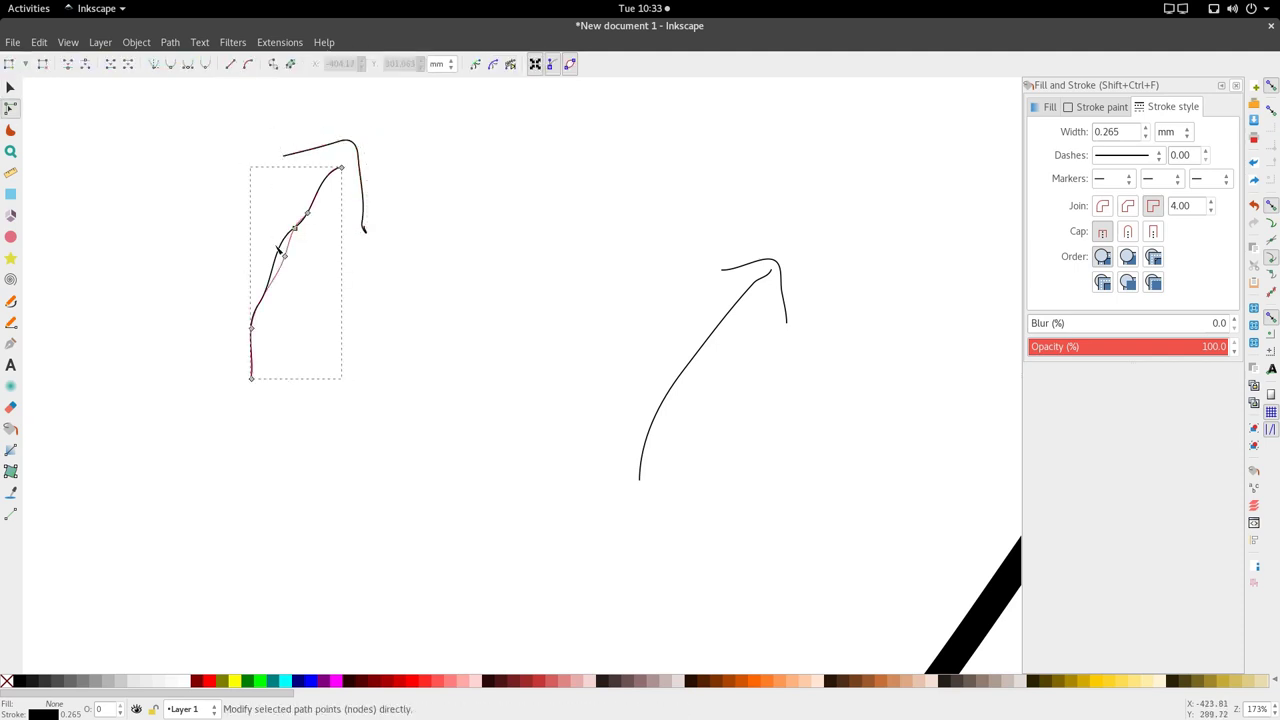
mouse_move(300, 243)
left_mouse_down()
mouse_move(289, 257)
mouse_move(314, 259)
left_mouse_up()
key("s")
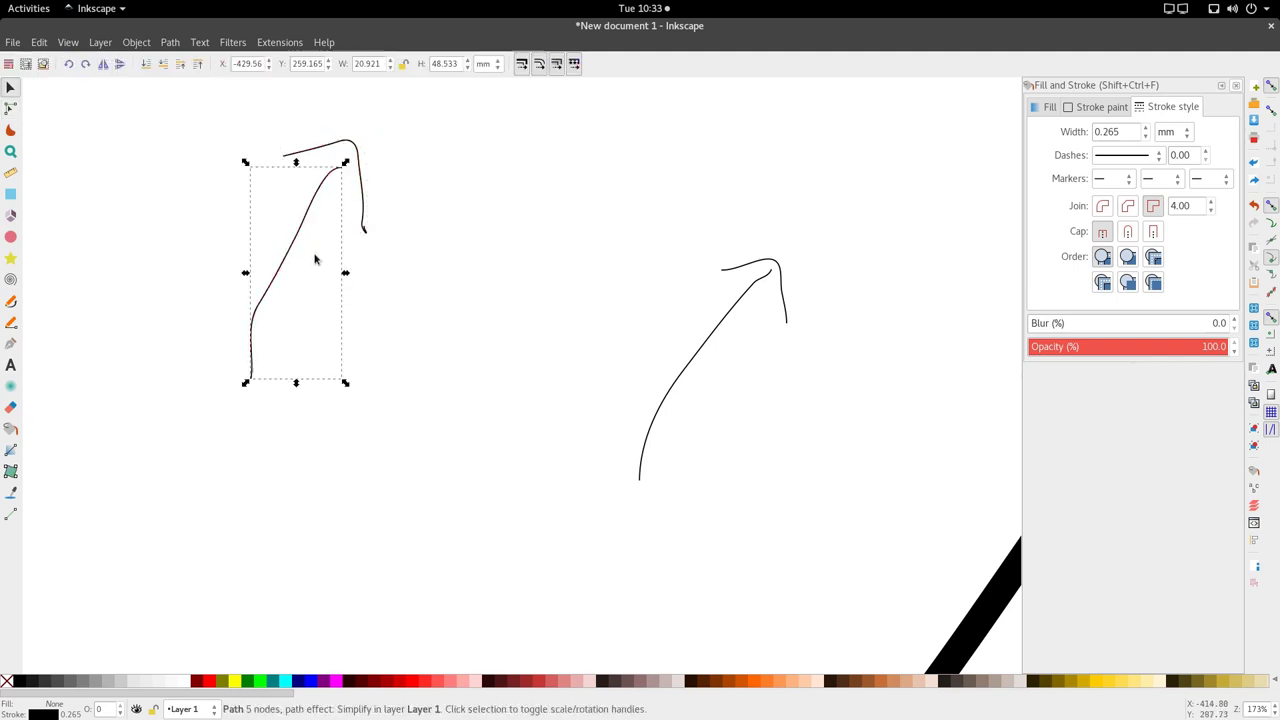
- Set the stroke width of the second arrow's shaft and head to 5 mm
scroll(314, 259, "down", 3)
left_click(316, 216, "shift")
triple_click(1110, 132)
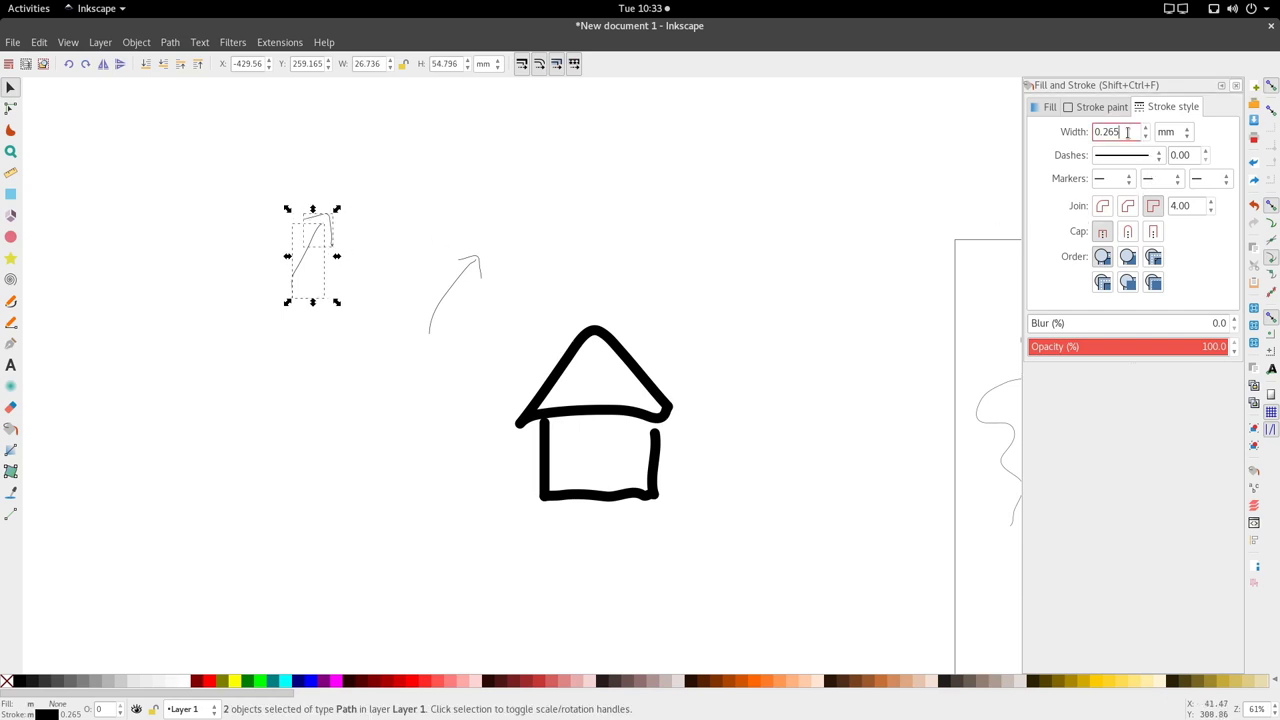
type("5")
key("Return")
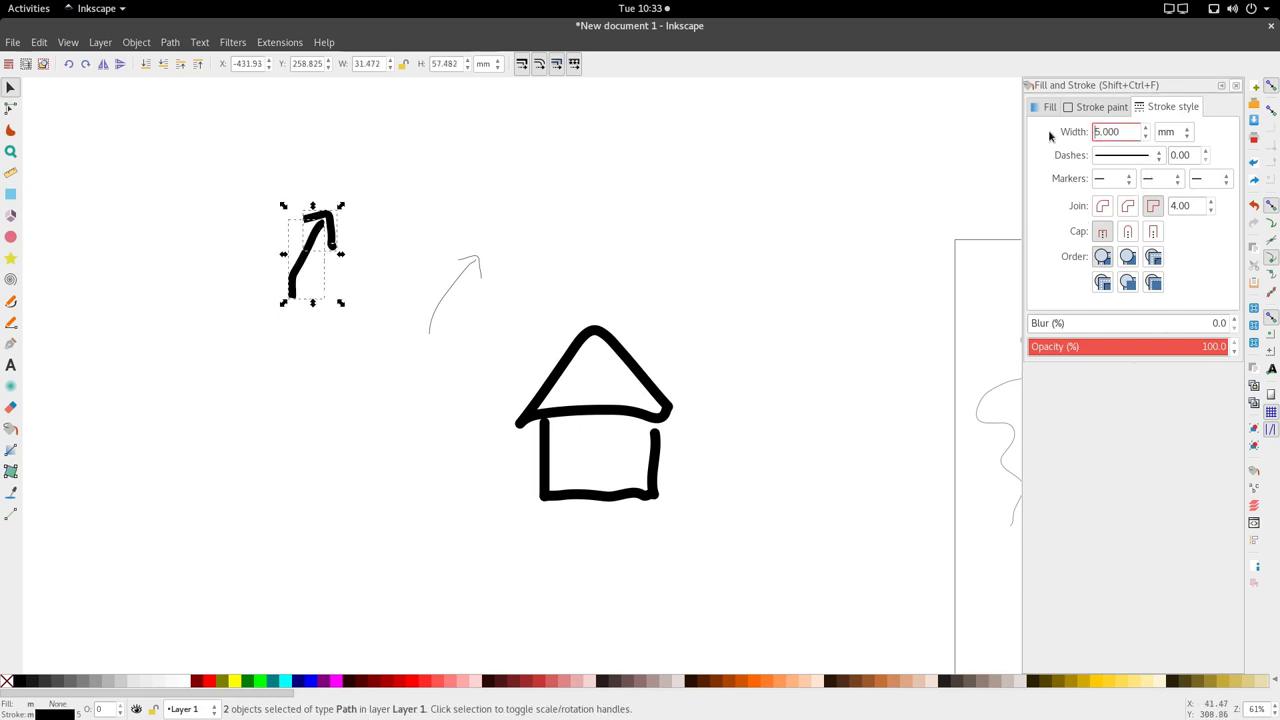
- Adjust the nodes at the lower end of the second arrowhead's vertical barb
key("Escape")
scroll(316, 266, "up", 3)
double_click(363, 243)
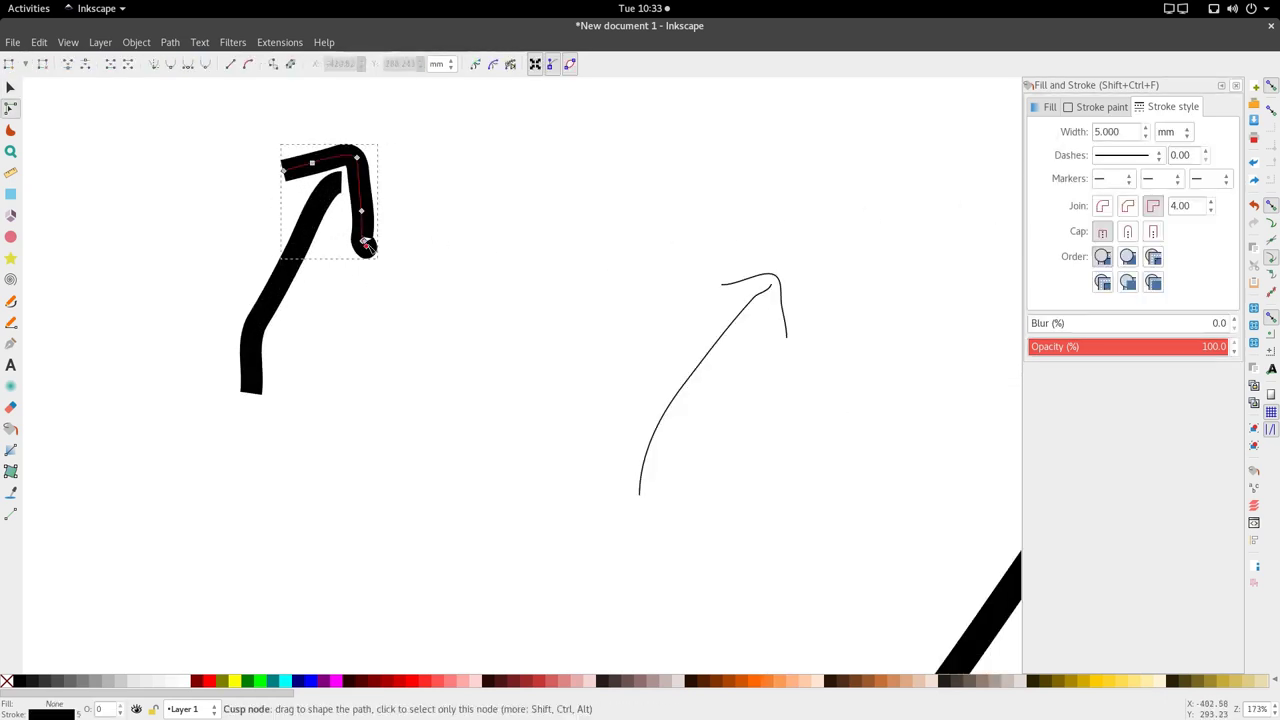
left_click_drag(366, 244, 374, 270)
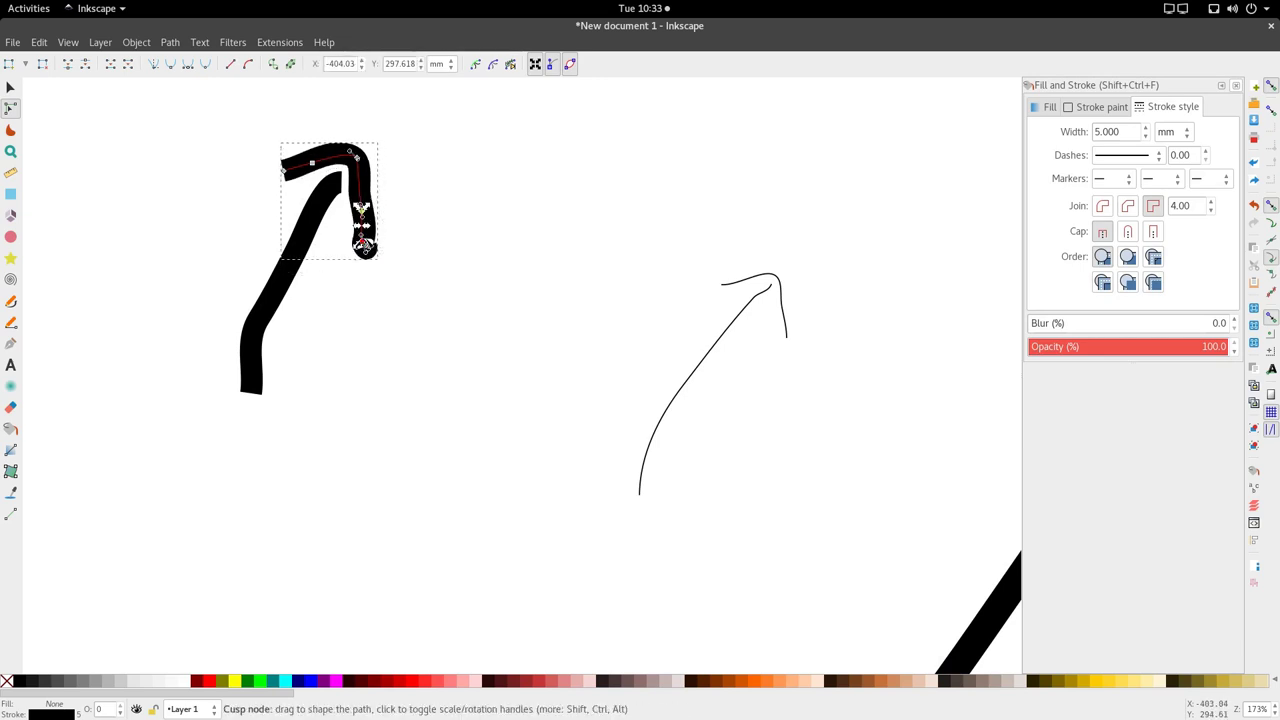
- Delete both arrows and the house, leaving the three curves on the page
scroll(429, 206, "down", 3)
key("s")
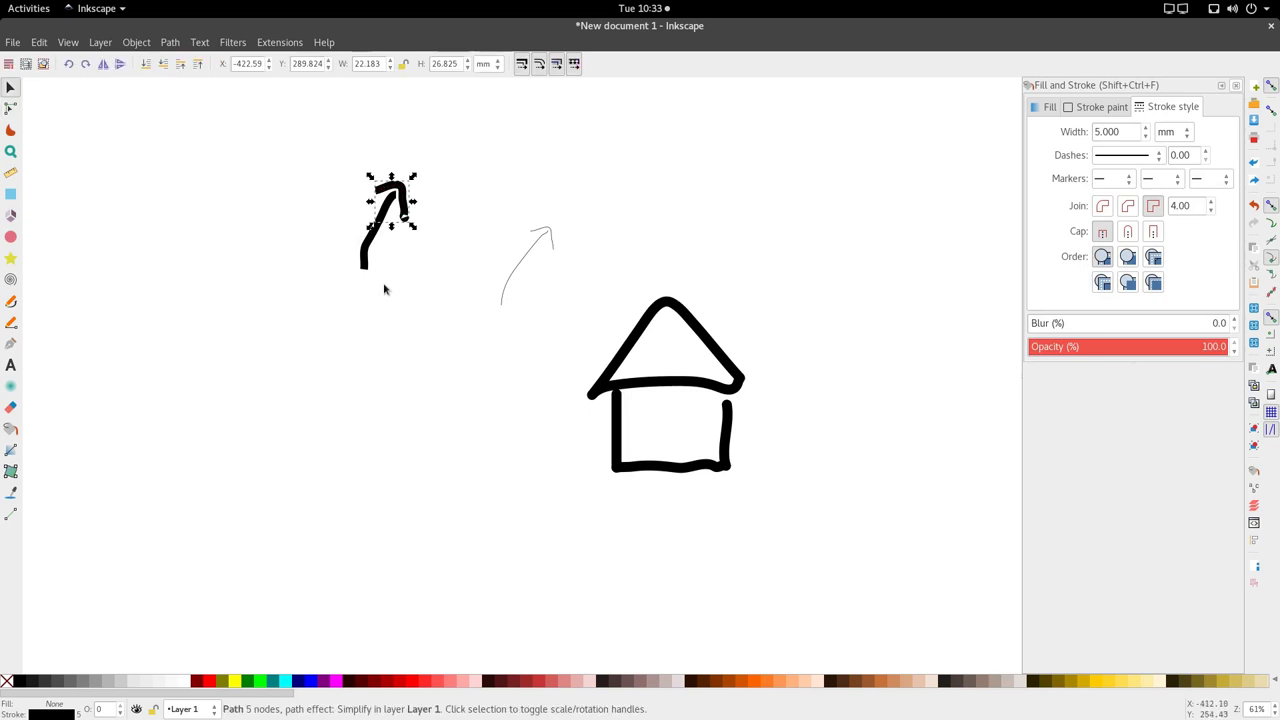
left_click_drag(299, 295, 493, 136)
left_click_drag(563, 182, 406, 368)
left_click_drag(484, 272, 708, 486)
key("Delete")
- Examine the Pencil tool's stroke Shape options
scroll(566, 220, "down", 3)
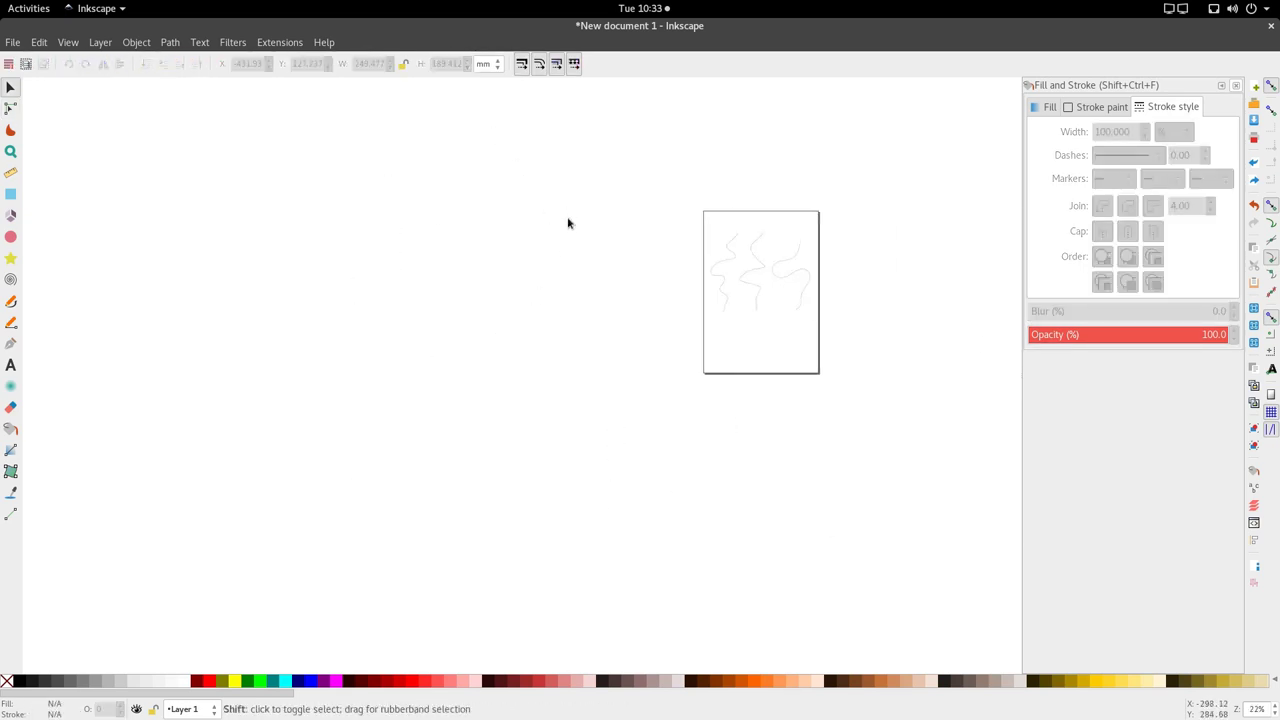
scroll(600, 252, "right", 1)
scroll(605, 252, "up", 3)
key("p")
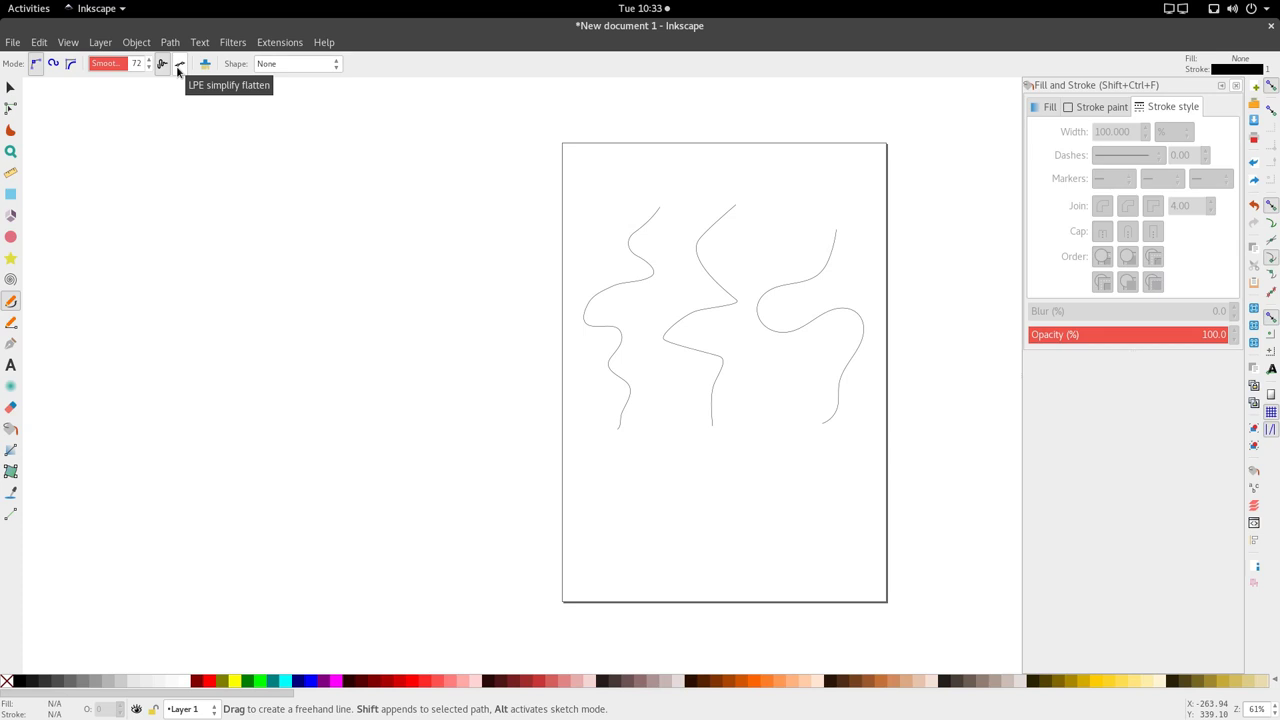
left_click(338, 63)
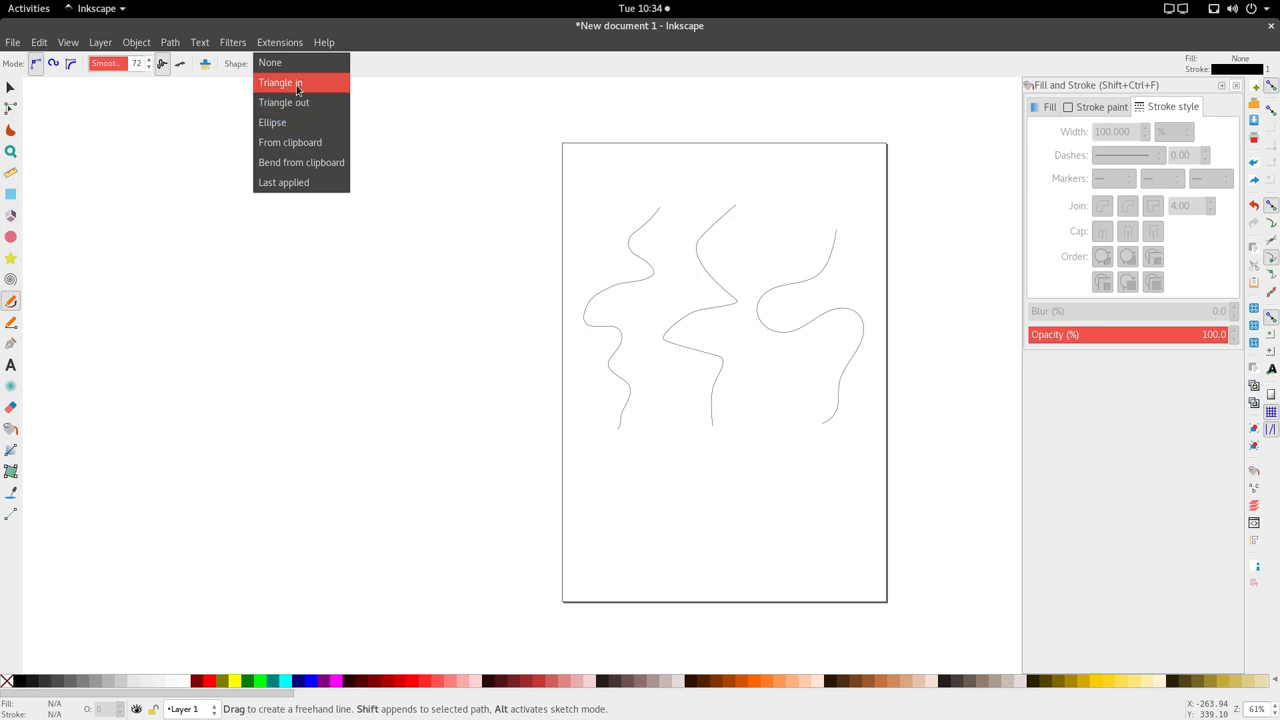
left_click(204, 282)
mouse_move(280, 218)
left_mouse_down()
mouse_move(305, 302)
mouse_move(403, 316)
left_mouse_up()
key("s")
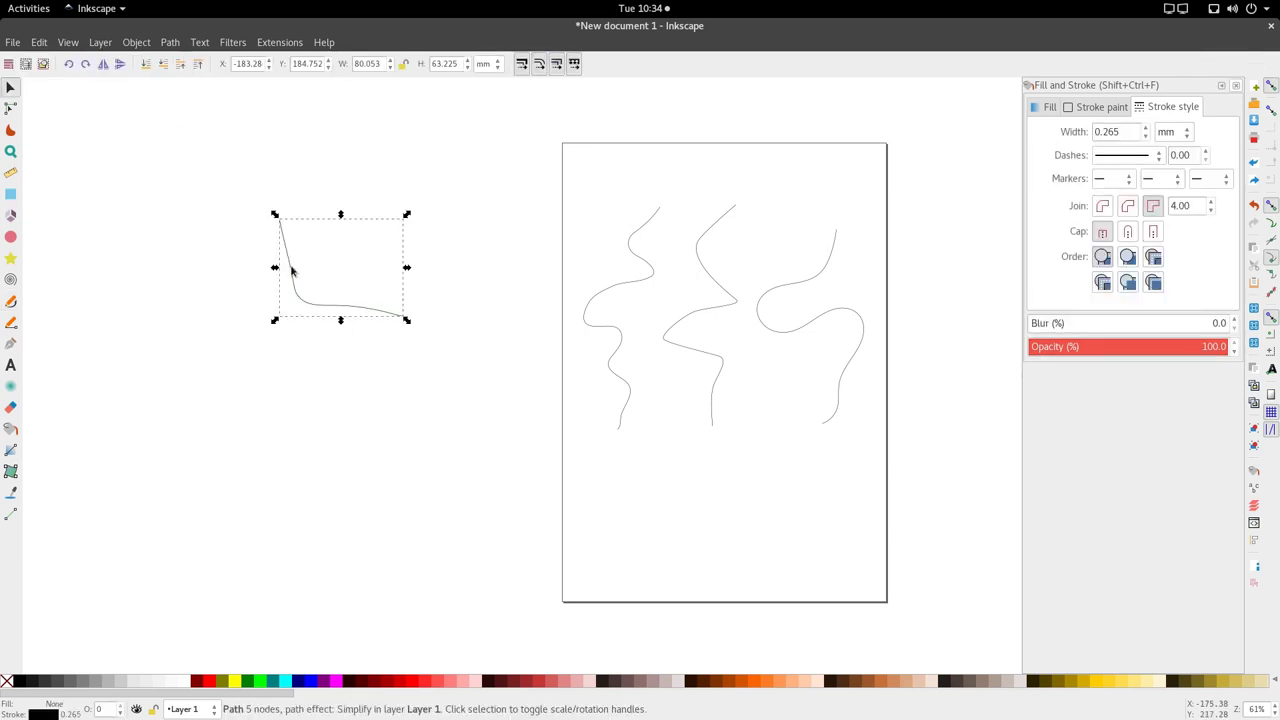
key("Delete")
- Draw a filled rectangle about 80 × 73 mm to the left of the page and convert it to a path
key("r")
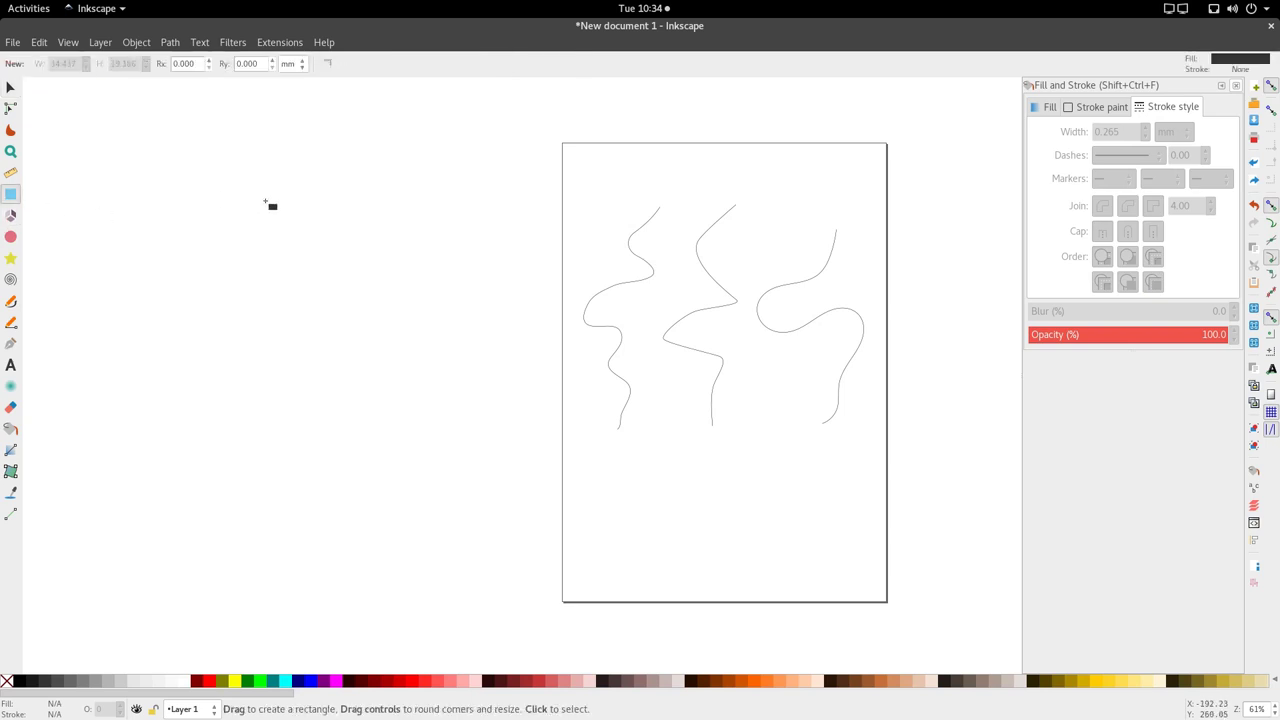
mouse_move(265, 201)
left_mouse_down()
mouse_move(391, 280)
mouse_move(403, 317)
mouse_move(389, 312)
left_mouse_up()
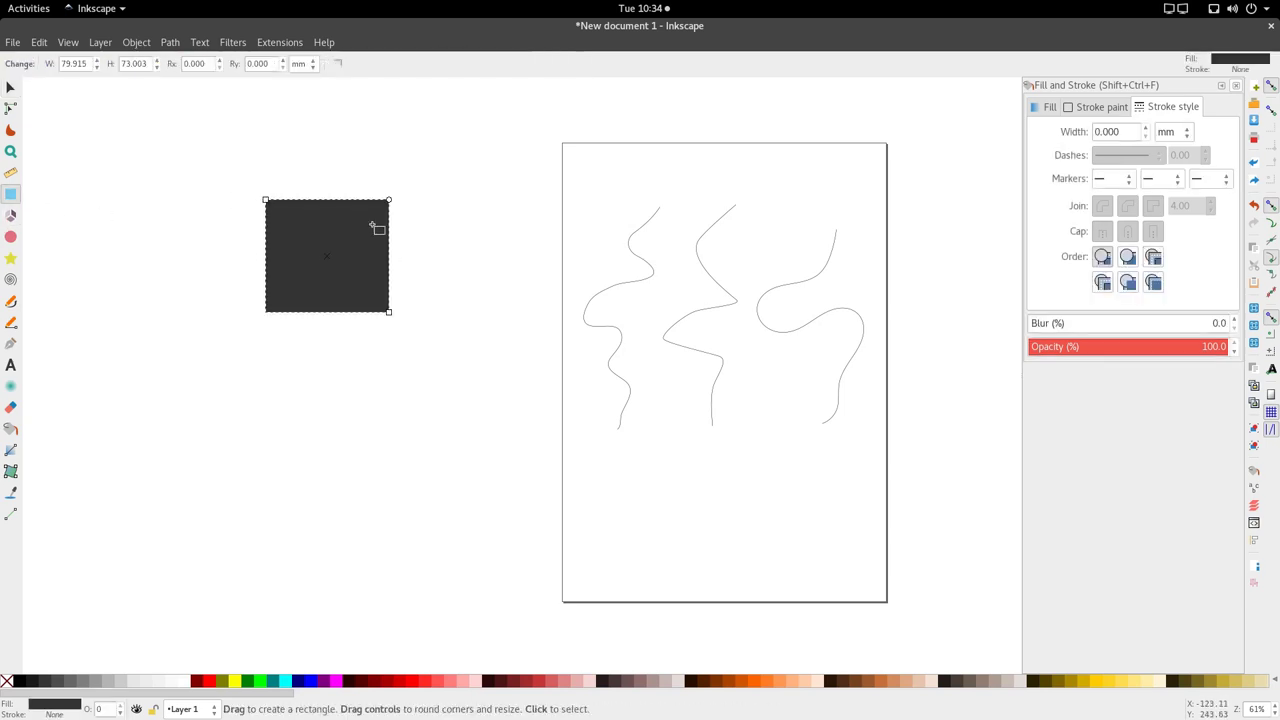
key("s")
key("ctrl+shift+c")
- Turn the rectangle into a triangle by adding a right-side midpoint node, deleting the right corner nodes and straightening the segments
key("n")
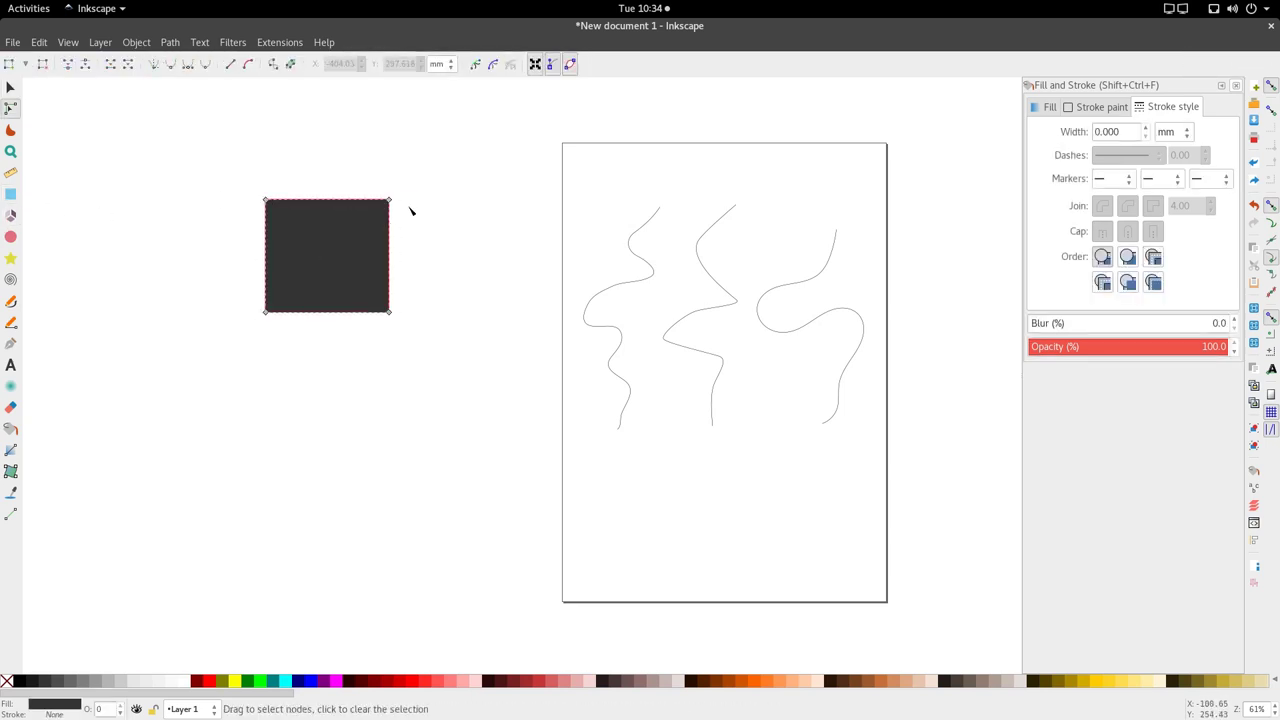
left_click_drag(428, 175, 408, 331)
key("Delete")
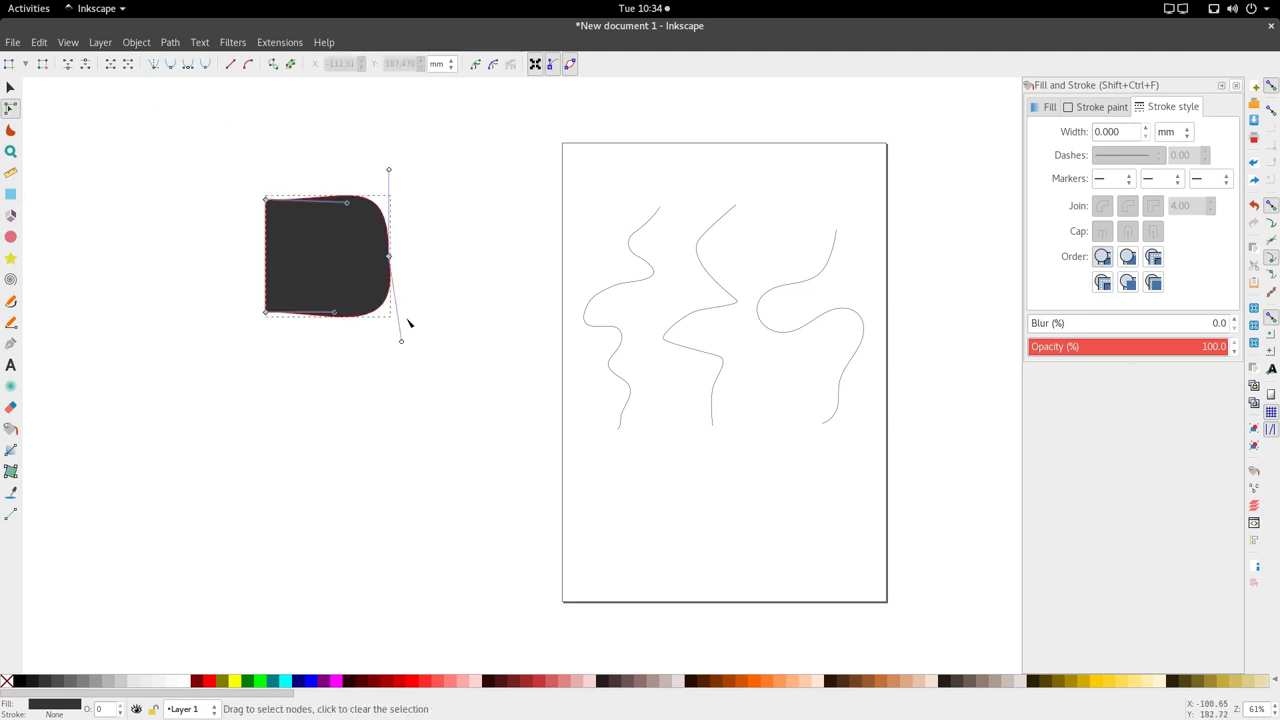
left_click_drag(483, 134, 212, 322)
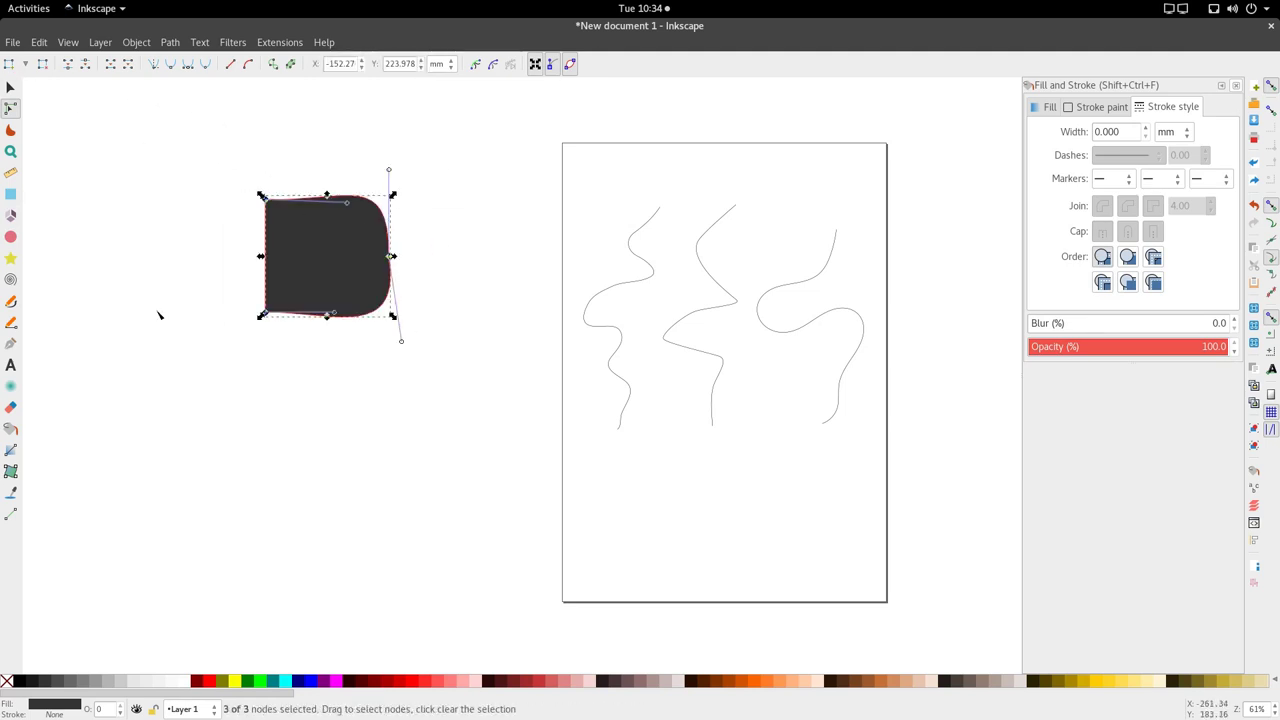
left_click(231, 64)
key("Escape")
- Move the triangle closer to the page and shift its tip node about 16 mm inward horizontally
scroll(362, 281, "down", 2)
key("s")
left_click_drag(357, 281, 425, 284)
scroll(417, 277, "up", 2)
key("n")
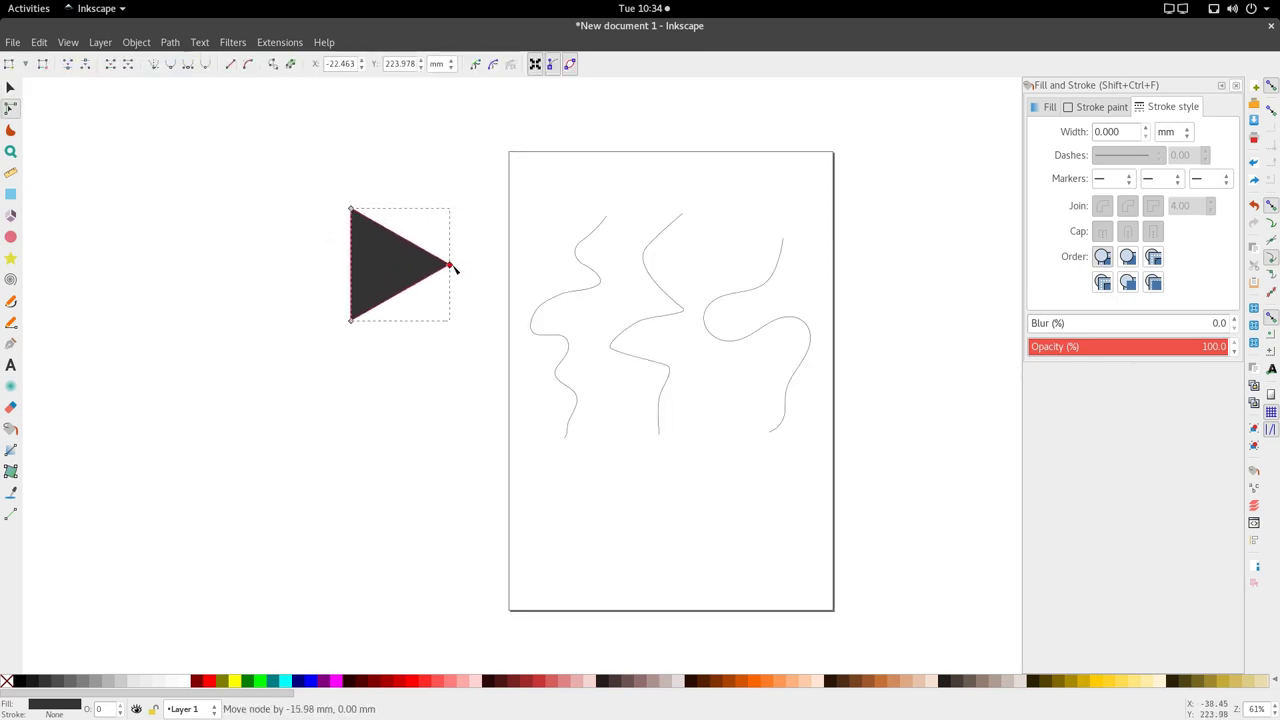
- Move the triangle farther away from the page, out to the left
key("s")
scroll(386, 277, "down", 3)
left_click_drag(383, 278, 266, 376)
- Duplicate the triangle, placing one above the other, and flip the lower one horizontally
scroll(266, 278, "up", 2)
key("ctrl+d")
scroll(268, 370, "down", 3)
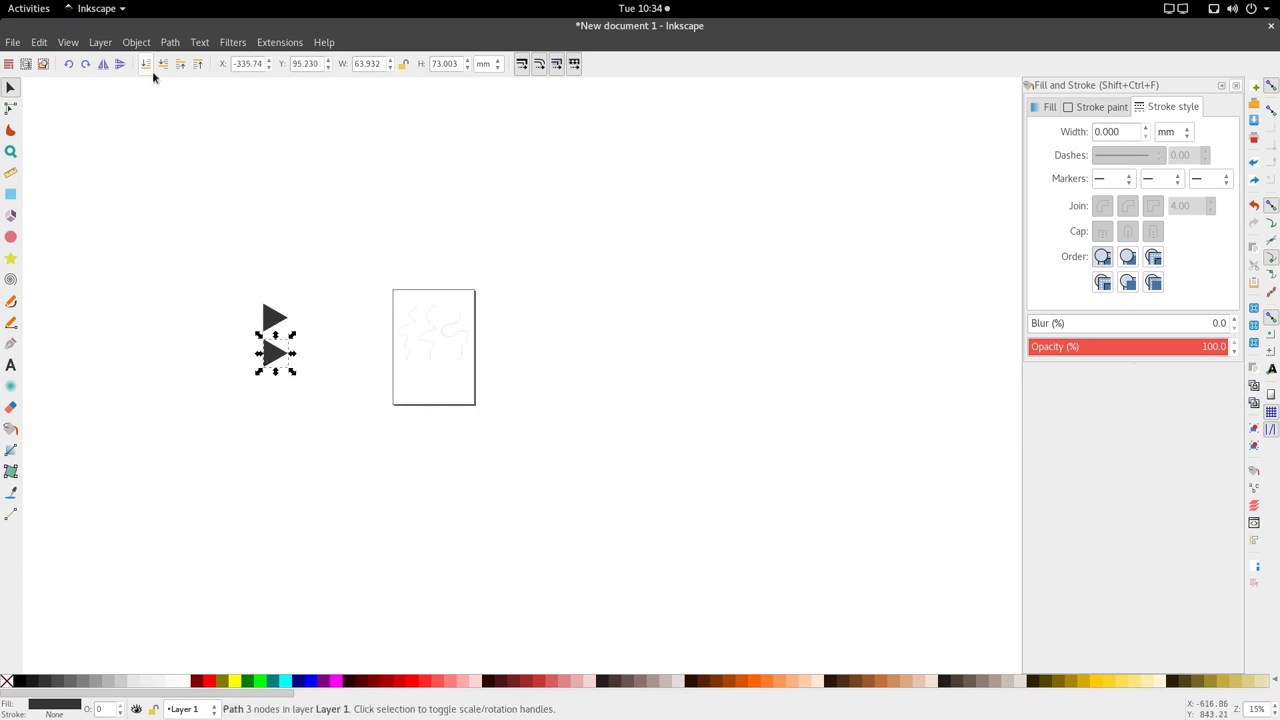
left_click(110, 66)
scroll(279, 402, "up", 3)
scroll(270, 380, "up", 1)
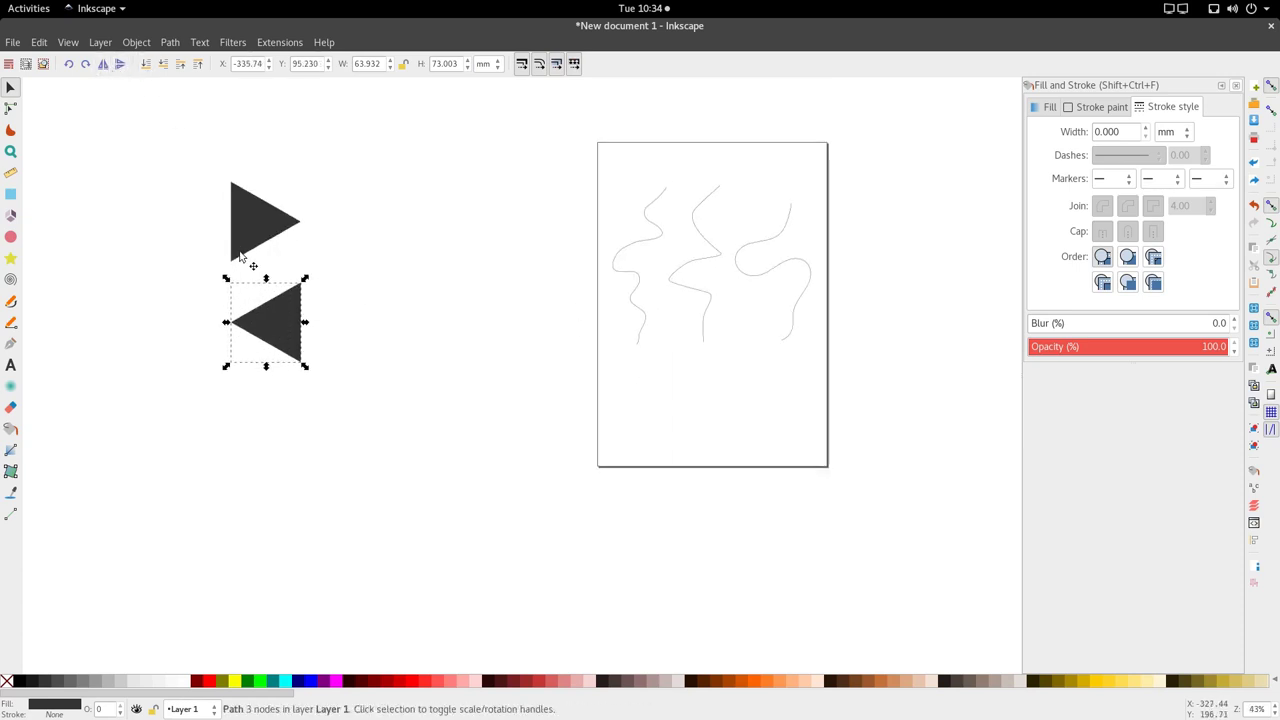
- Stretch the upper triangle into a long taper by moving its tip node horizontally to about X 324 mm
left_click(247, 232)
key("n")
scroll(254, 271, "up", 3)
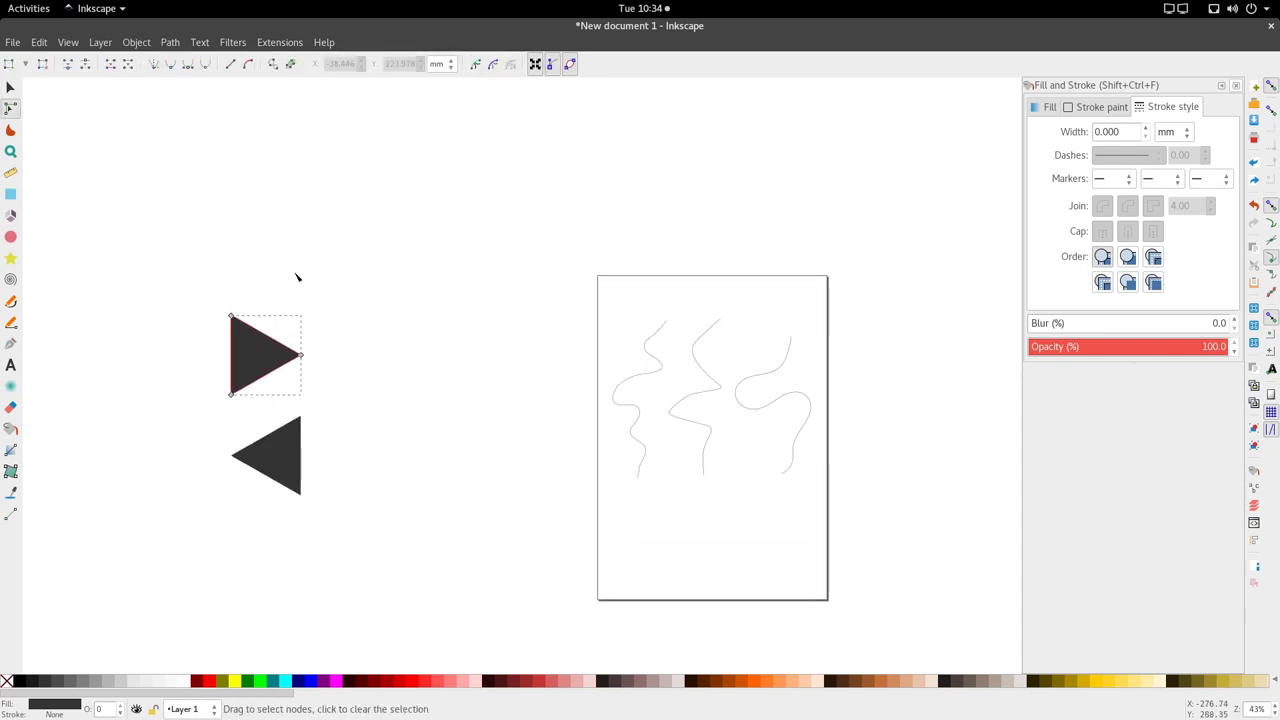
scroll(294, 277, "down", 2)
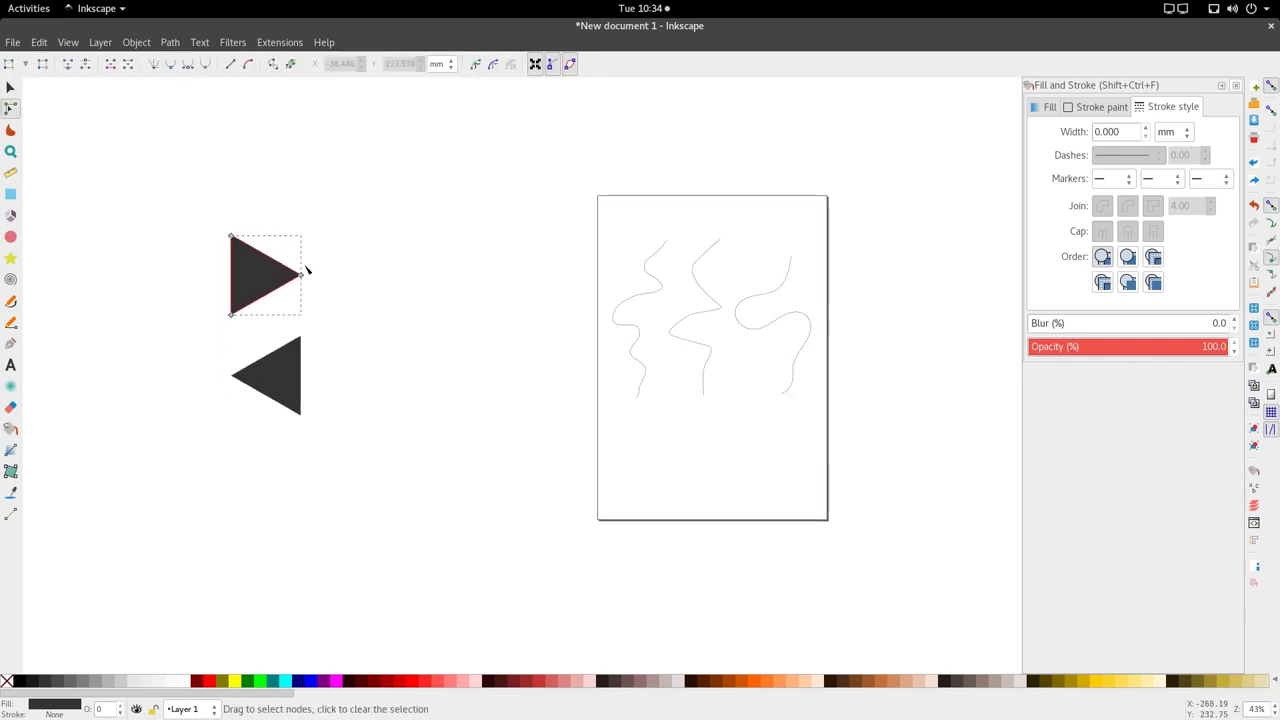
left_click_drag(351, 230, 951, 274)
scroll(663, 251, "down", 4)
scroll(611, 237, "up", 3)
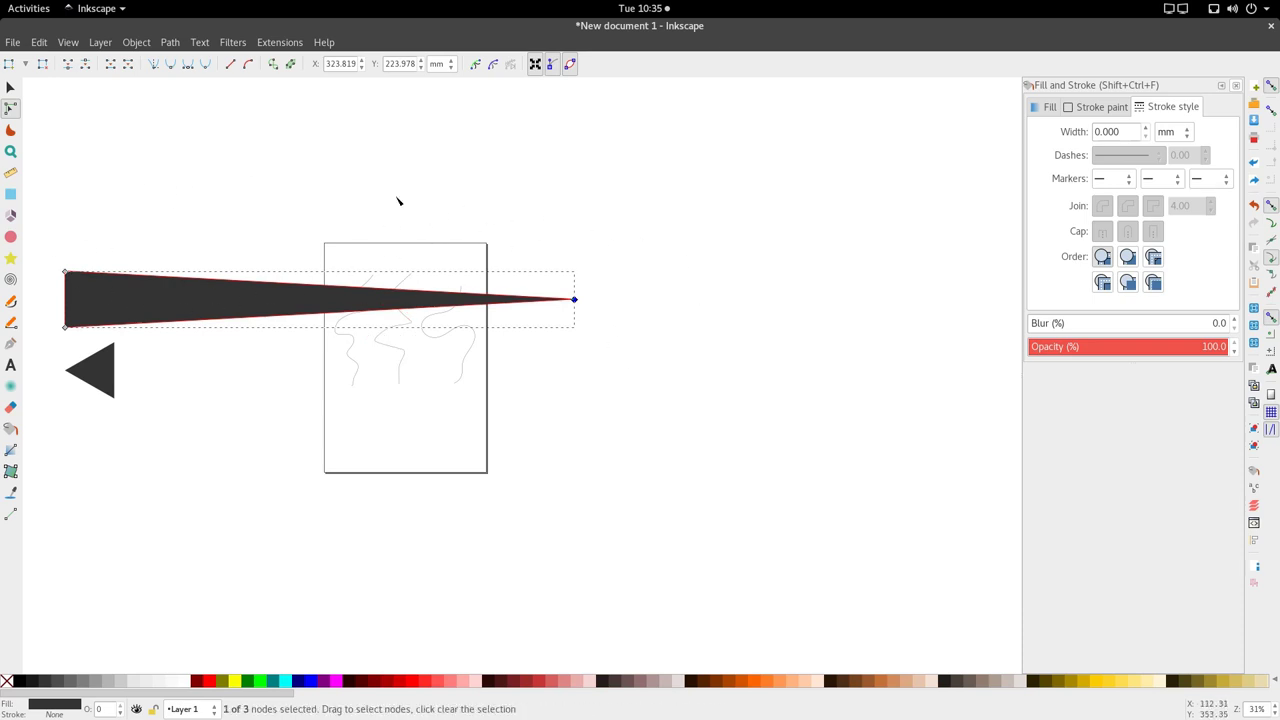
- Move the lower triangle under the upper taper's tip and stretch its own tip node horizontally back to about X -329 mm
scroll(434, 237, "down", 2)
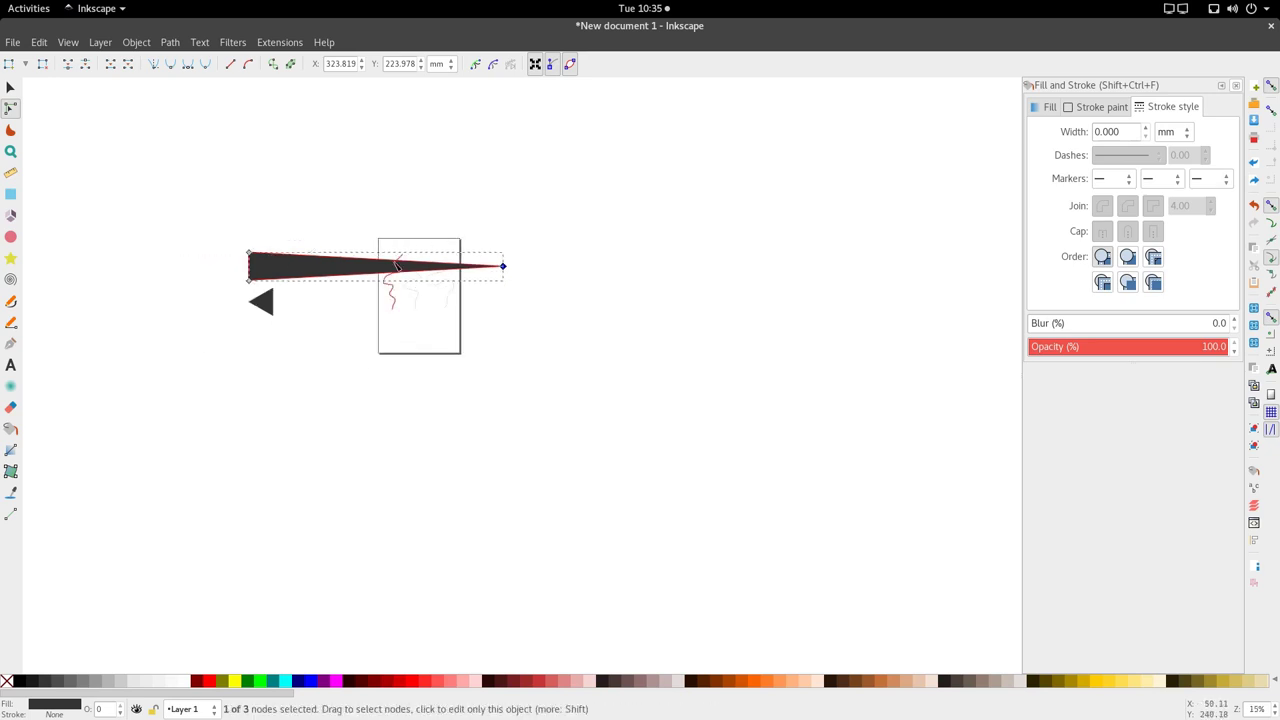
scroll(280, 306, "up", 2)
scroll(337, 297, "left", 2)
scroll(374, 289, "down", 2)
left_click(347, 295)
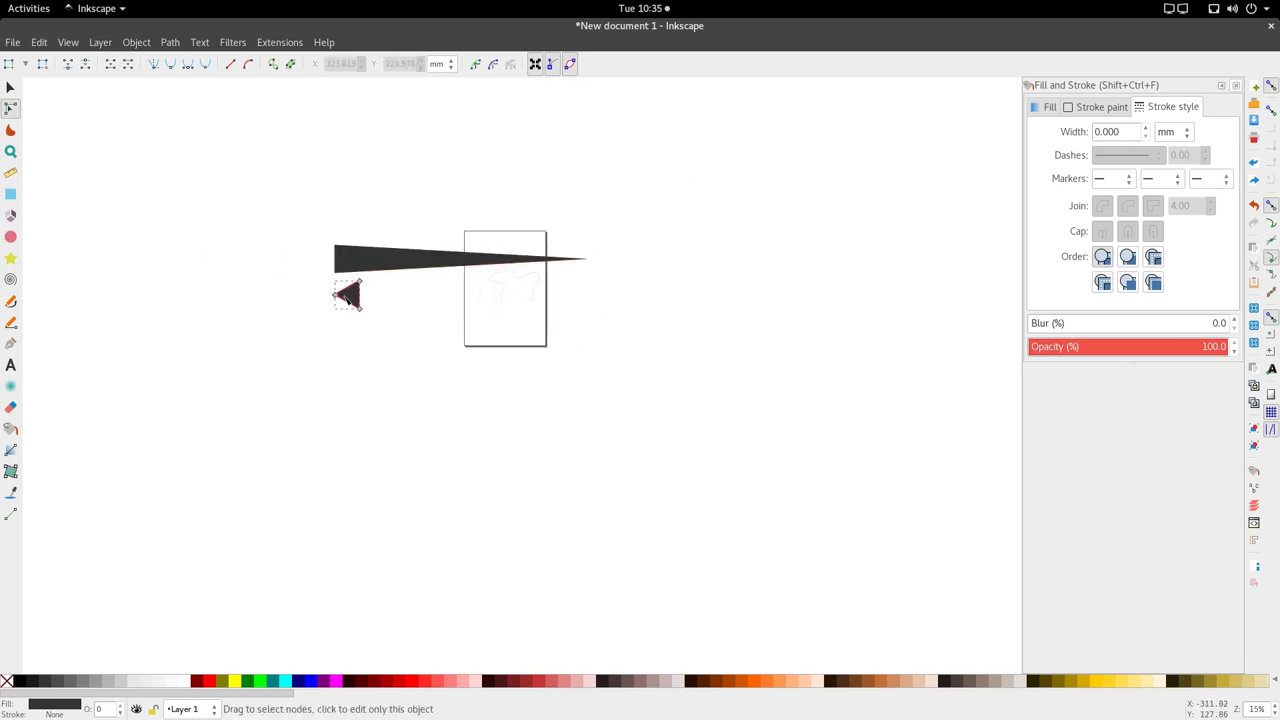
key("s")
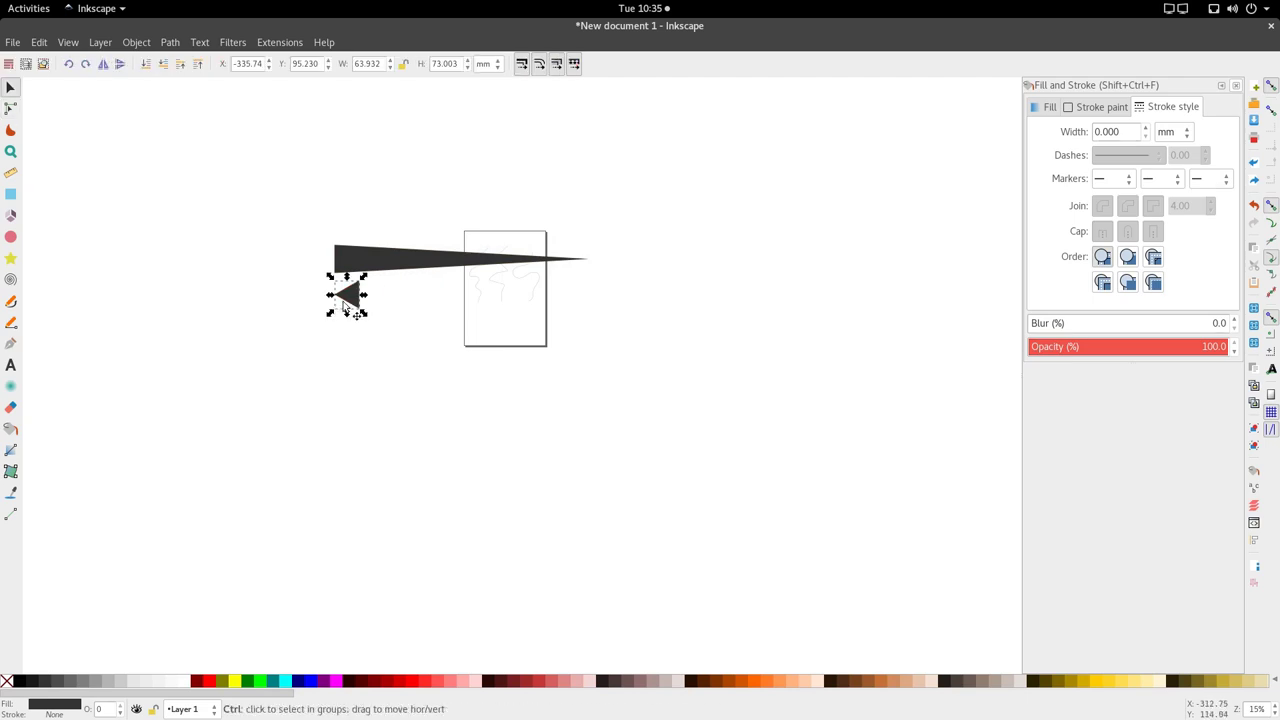
left_click_drag(344, 306, 331, 282)
key("n")
scroll(569, 303, "up", 2)
scroll(551, 283, "down", 2)
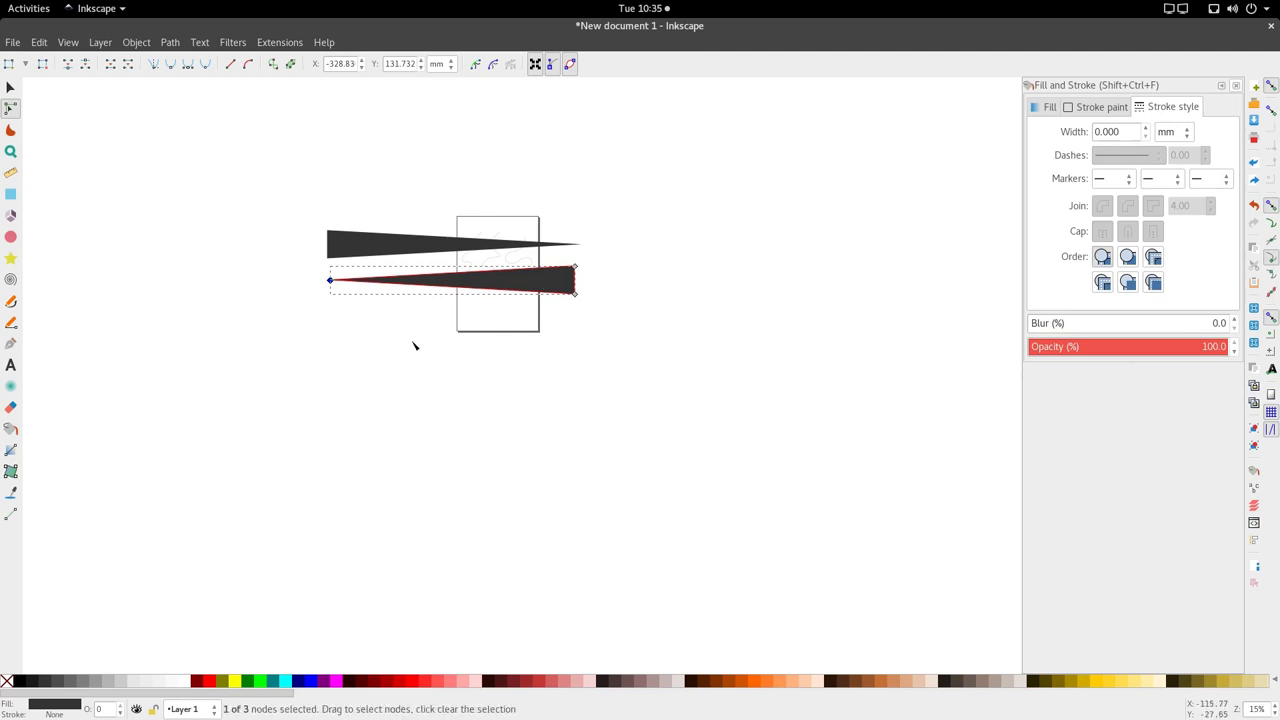
scroll(430, 266, "up", 2)
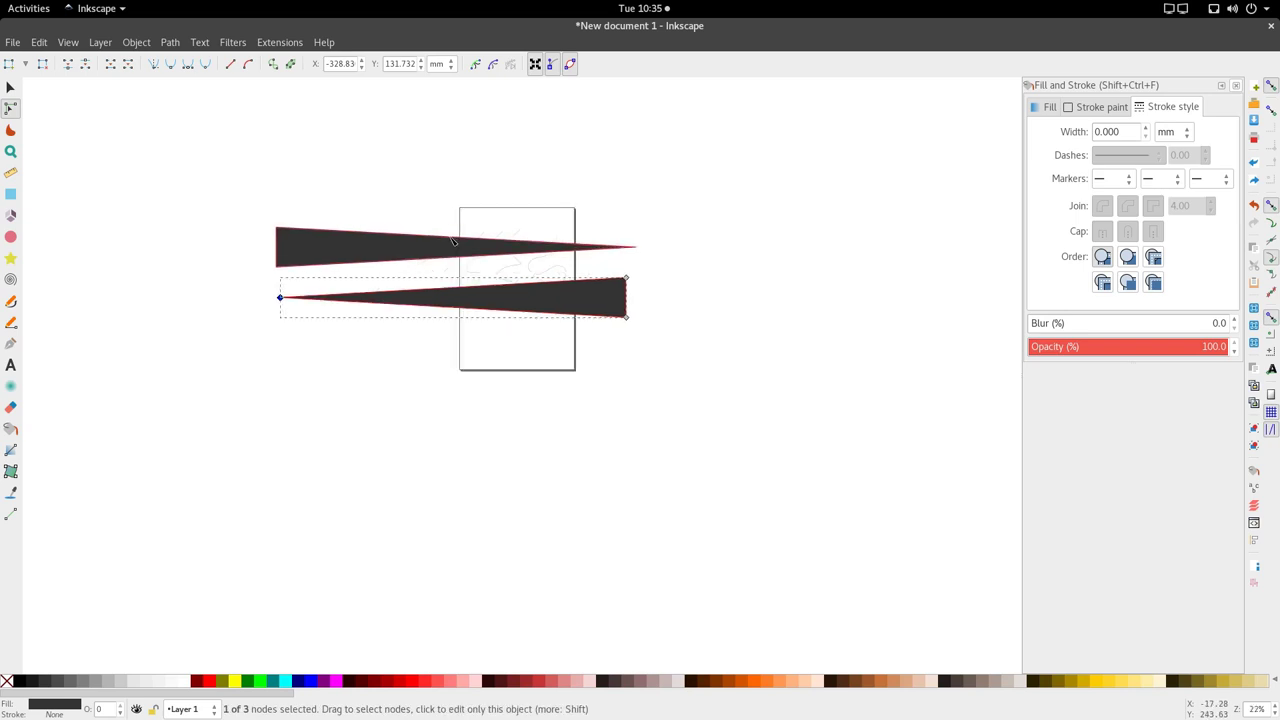
key("s")
scroll(431, 187, "down", 1)
scroll(431, 187, "down", 1)
key("p")
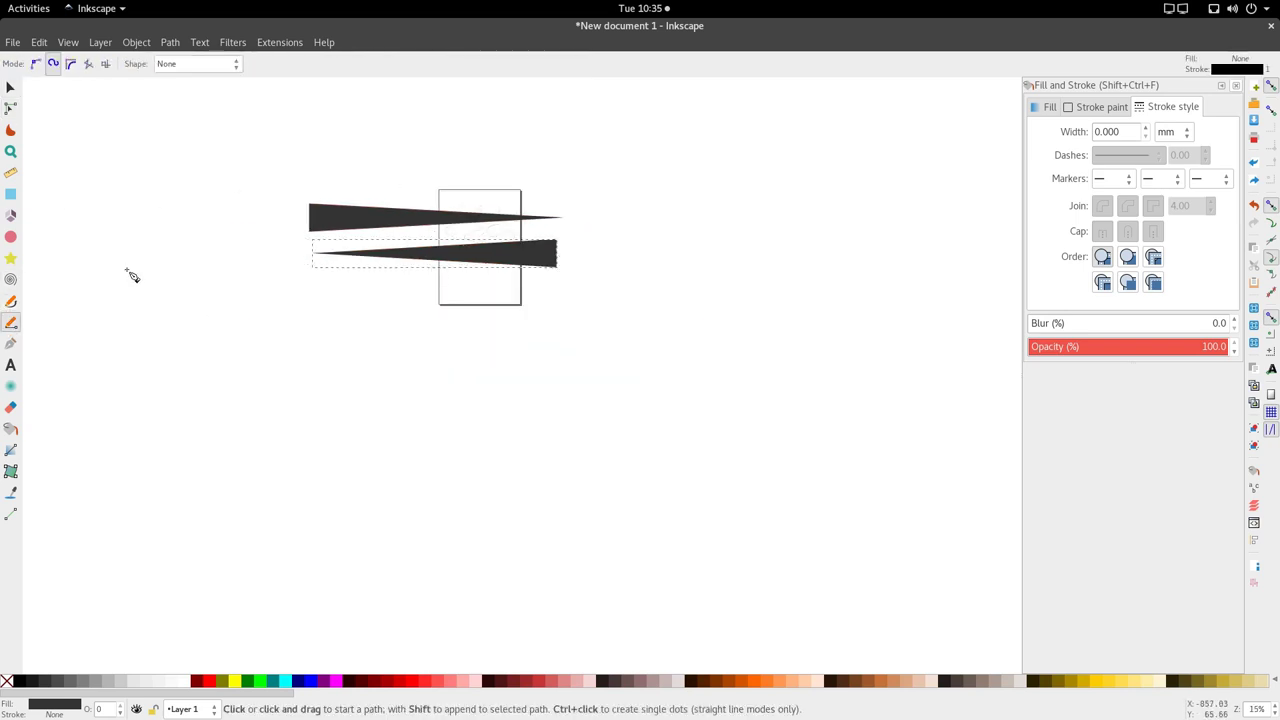
left_click(222, 63)
left_click(222, 86)
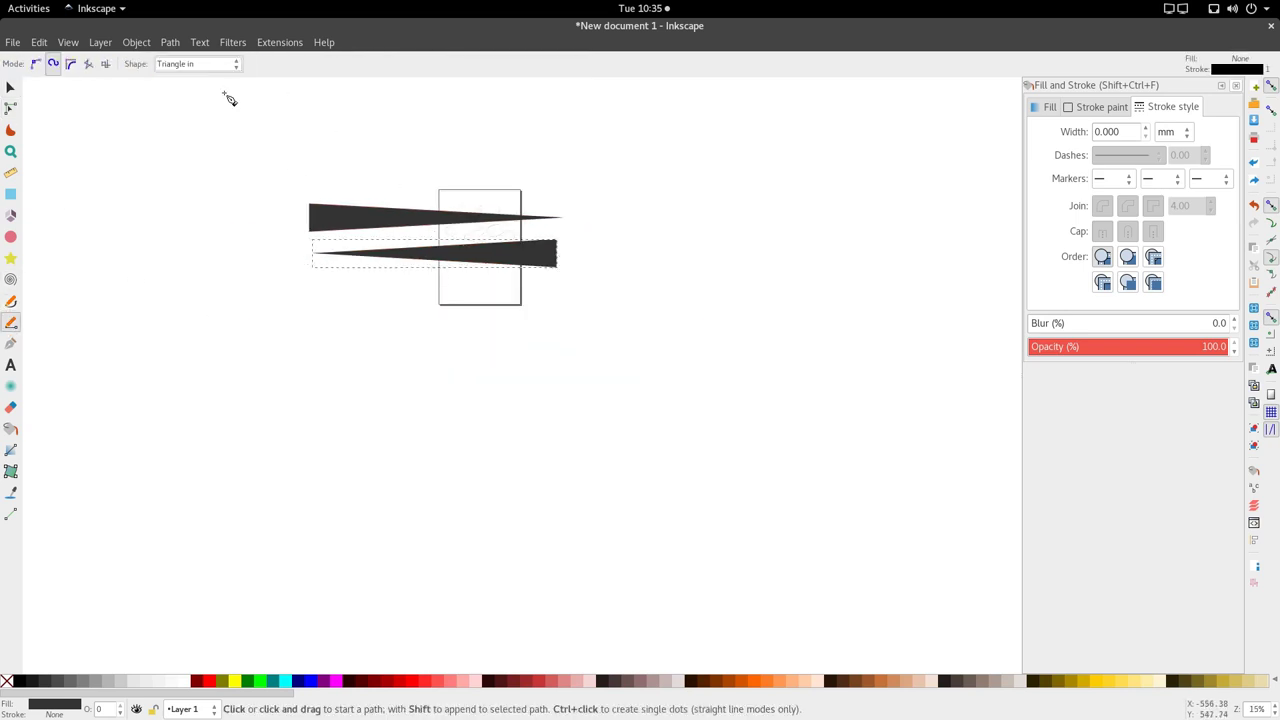
left_click(214, 150)
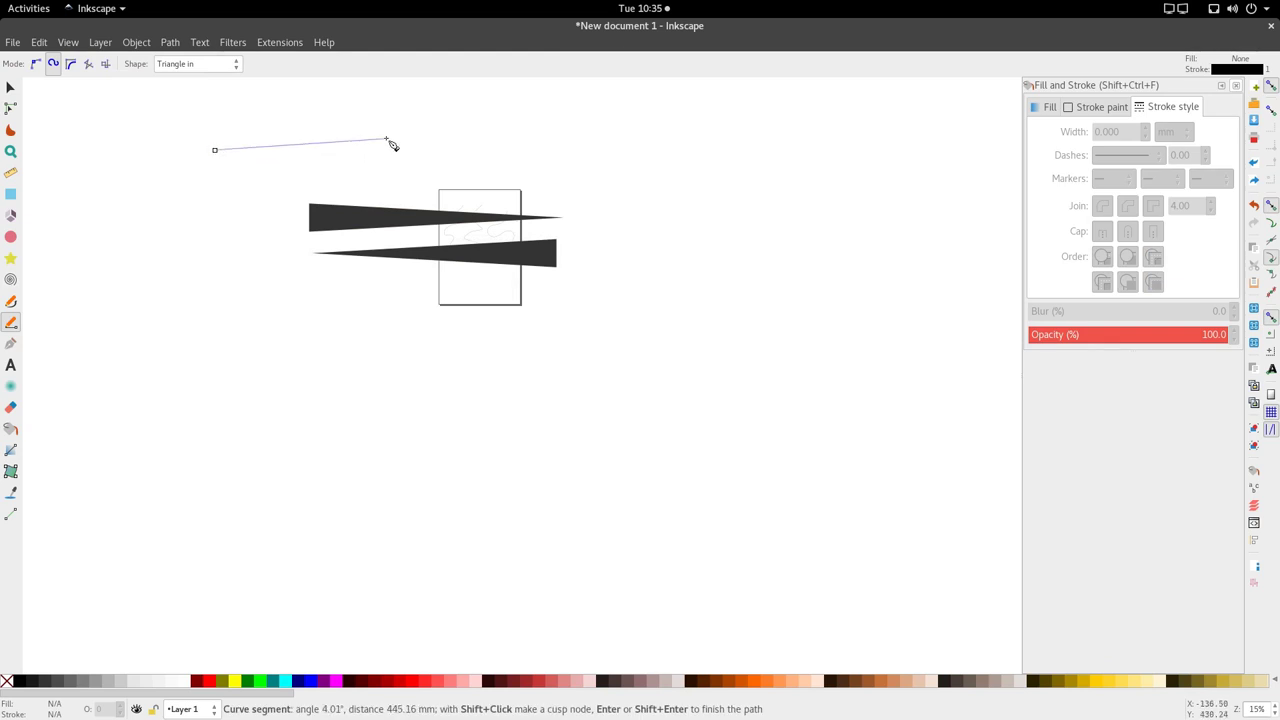
left_click(477, 119)
key("Return")
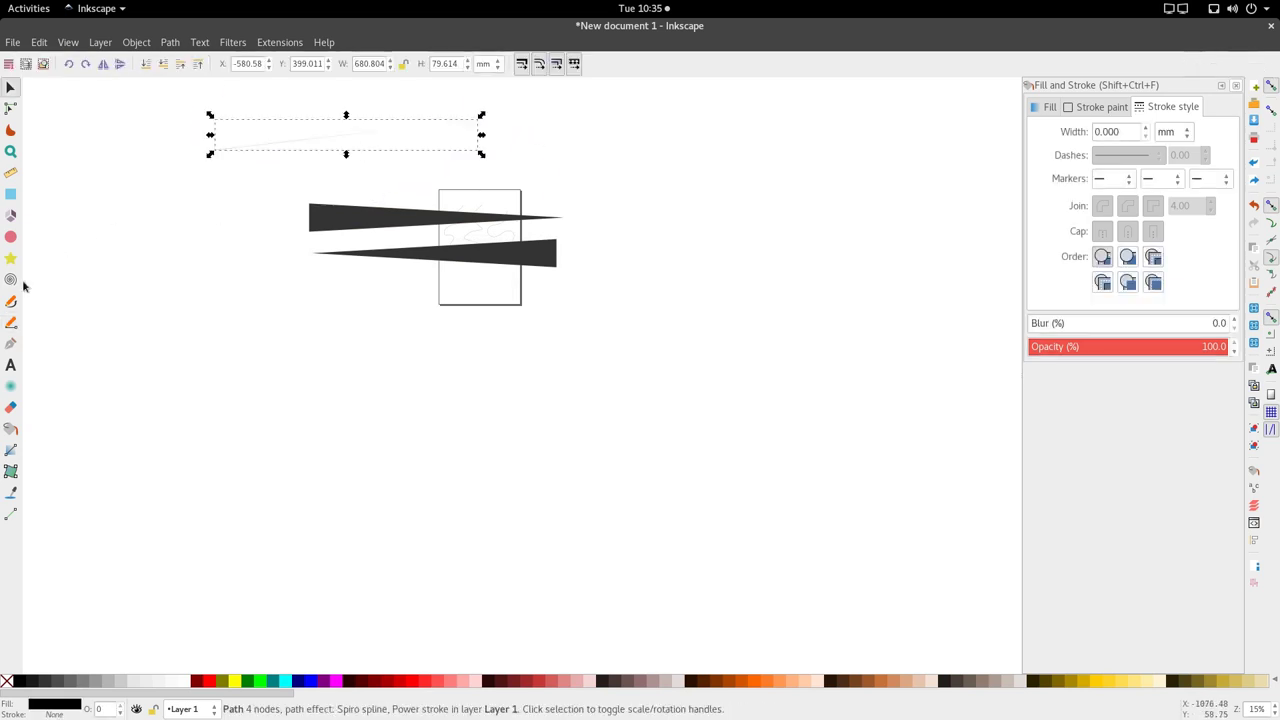
left_click(12, 302)
key("s")
key("Delete")
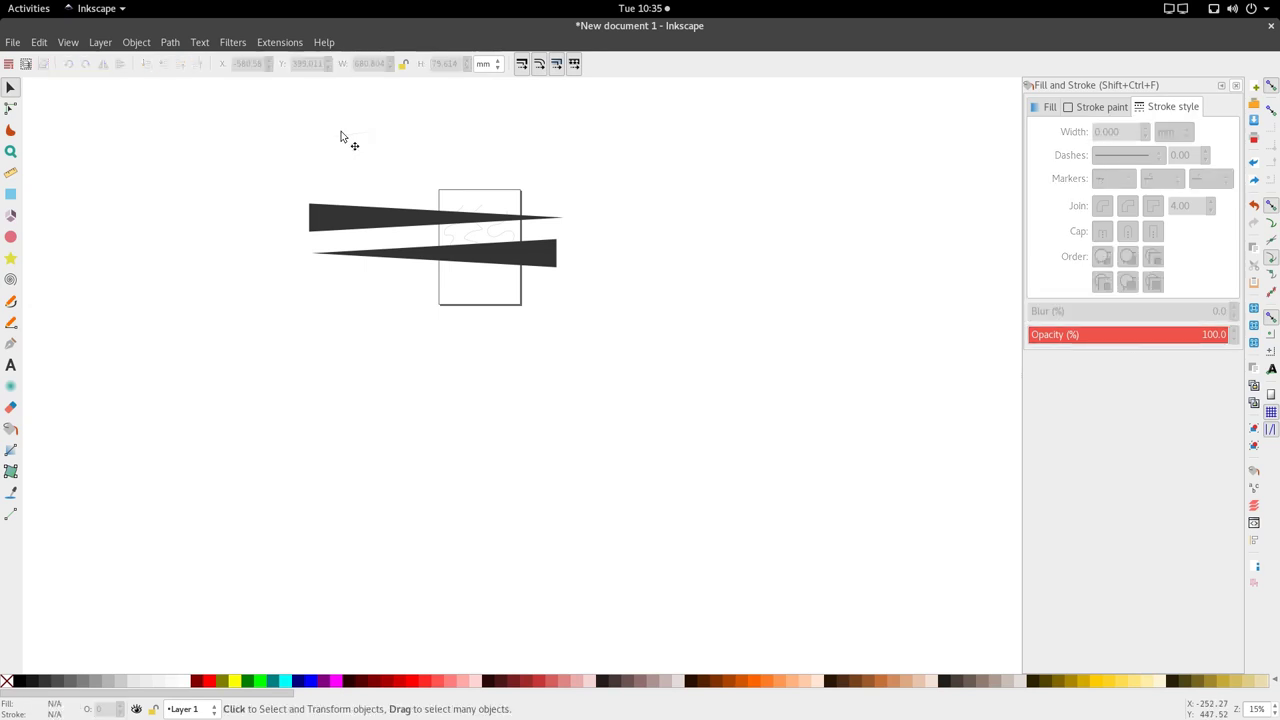
- Draw a horizontal Pencil line about 544 mm long above the two tapers, using the Triangle in shape
left_click(12, 302)
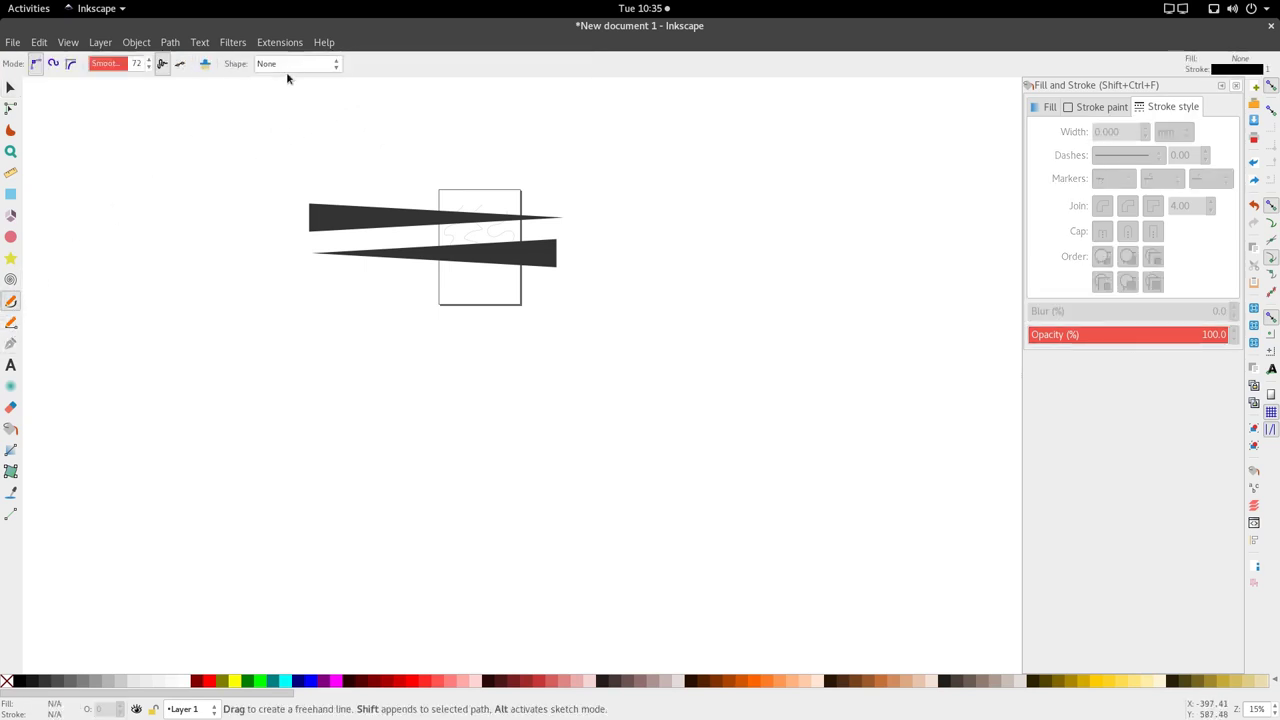
left_click(286, 71)
left_click(288, 82)
left_click_drag(312, 137, 522, 138)
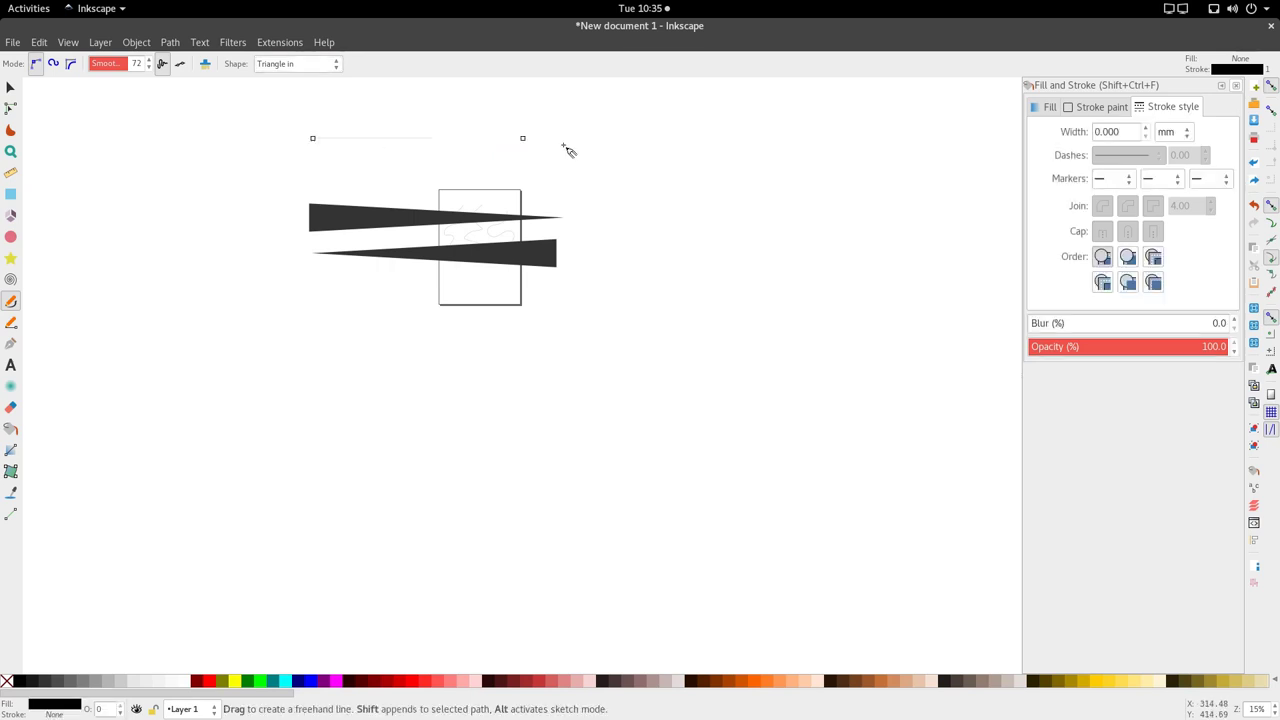
- Shorten the Triangle in line by moving its end node horizontally to about X -62 mm
key("n")
scroll(348, 137, "up", 6, "ctrl")
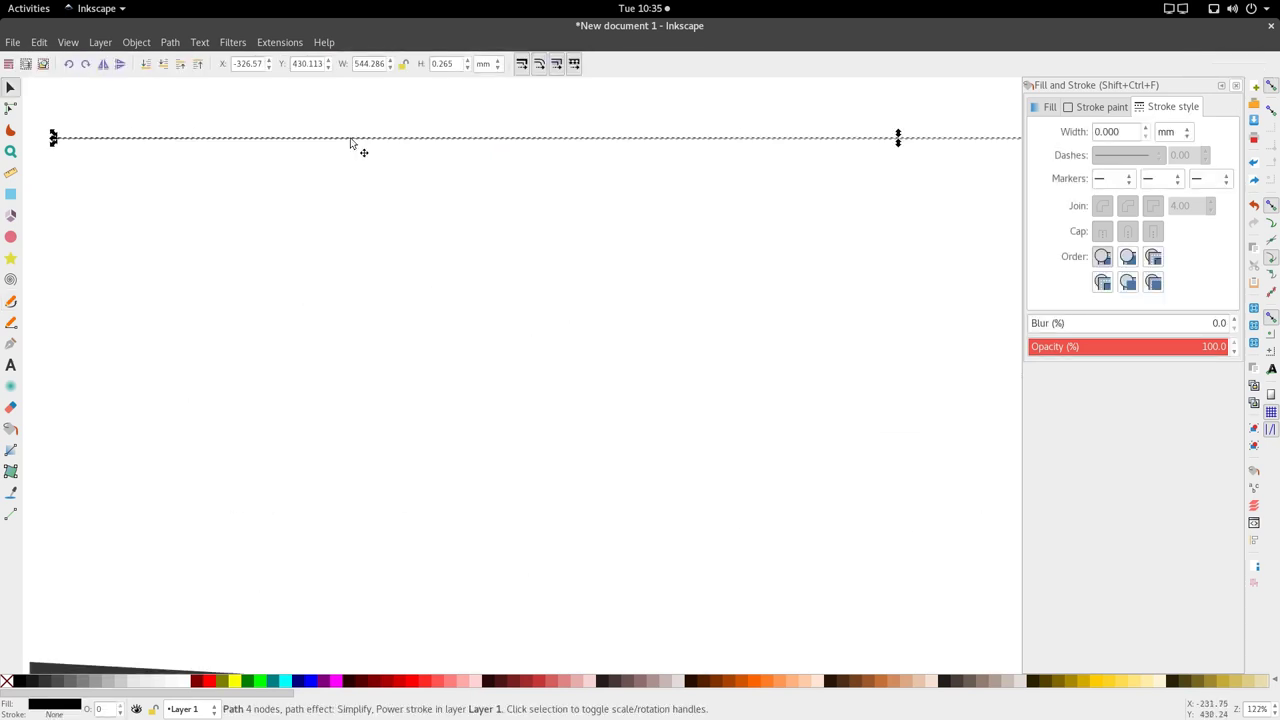
scroll(354, 174, "down", 4, "ctrl")
scroll(820, 172, "right", 1)
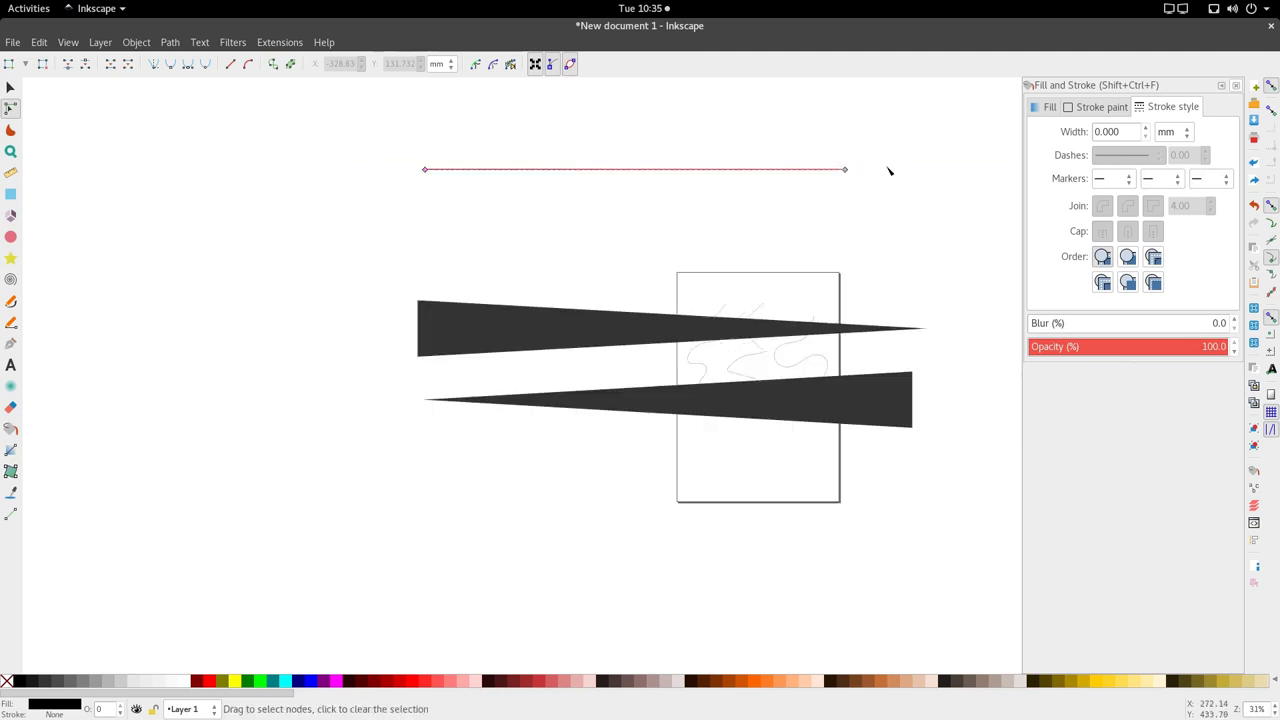
scroll(815, 177, "up", 2, "ctrl")
left_click_drag(803, 172, 440, 173)
scroll(466, 166, "down", 2, "ctrl")
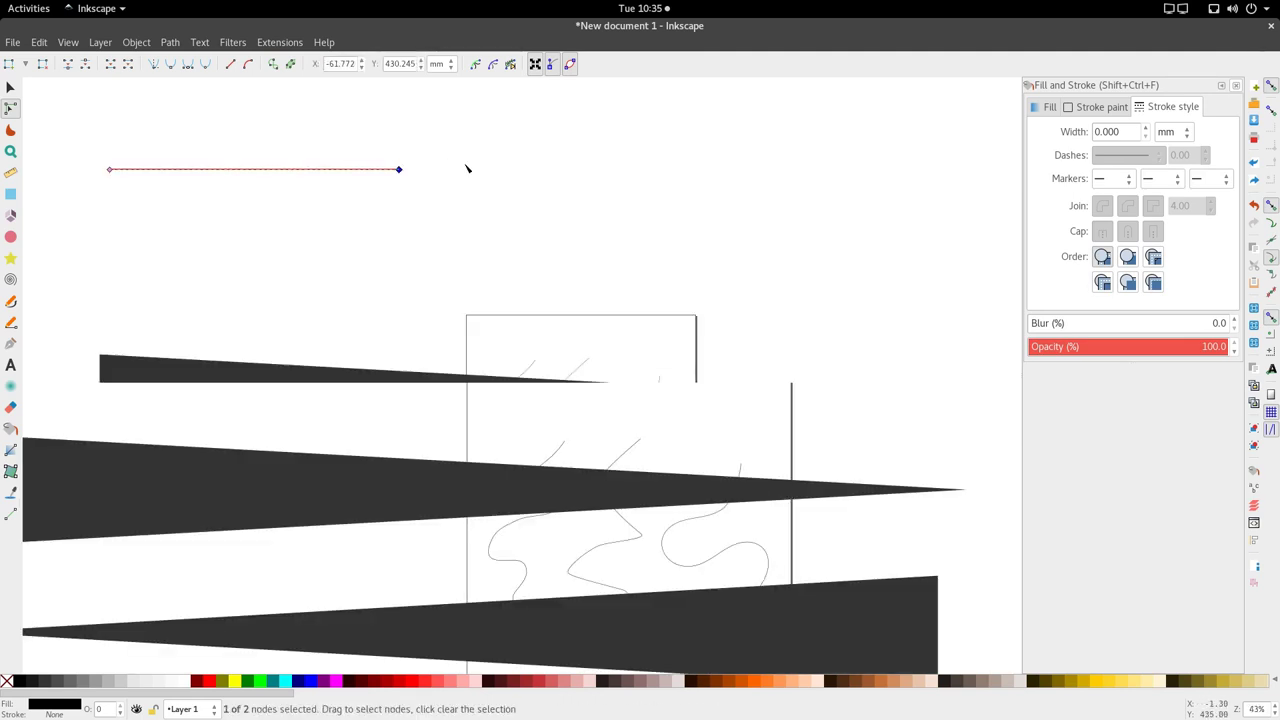
- Widen the start of the Triangle in line to about 36 mm with its stroke width control point
scroll(259, 166, "up", 3, "ctrl")
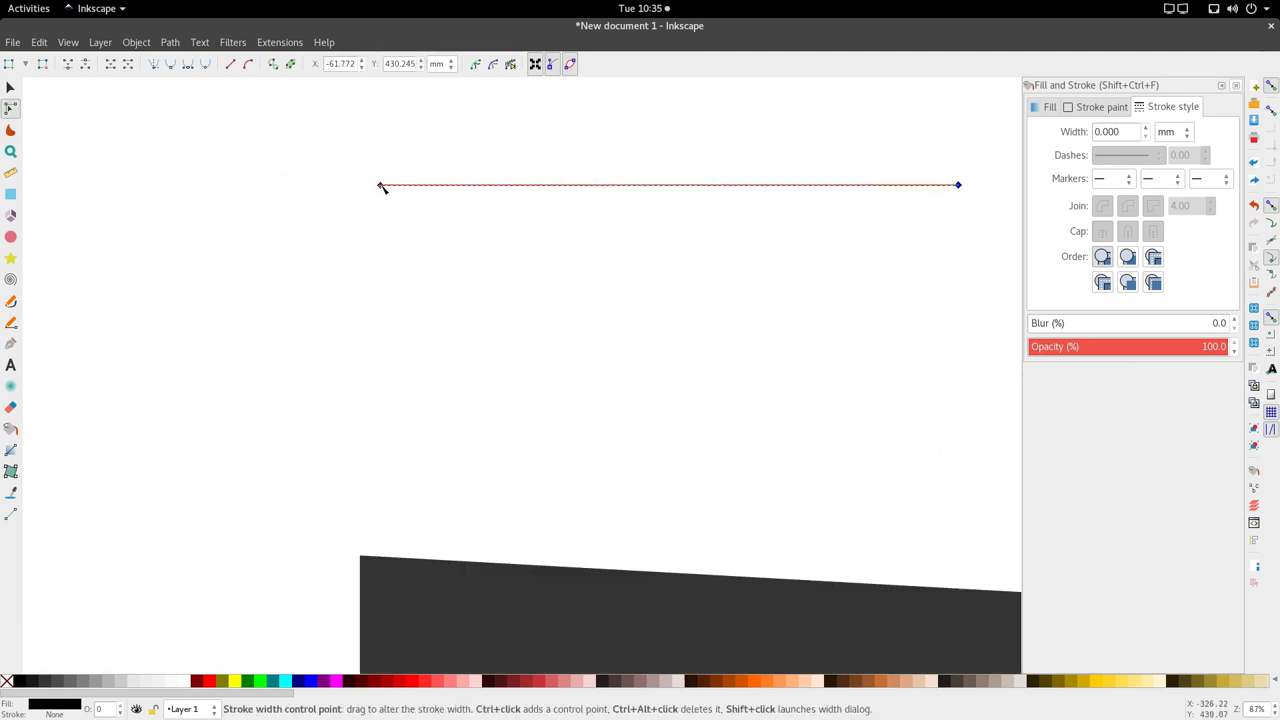
left_click_drag(381, 186, 383, 223)
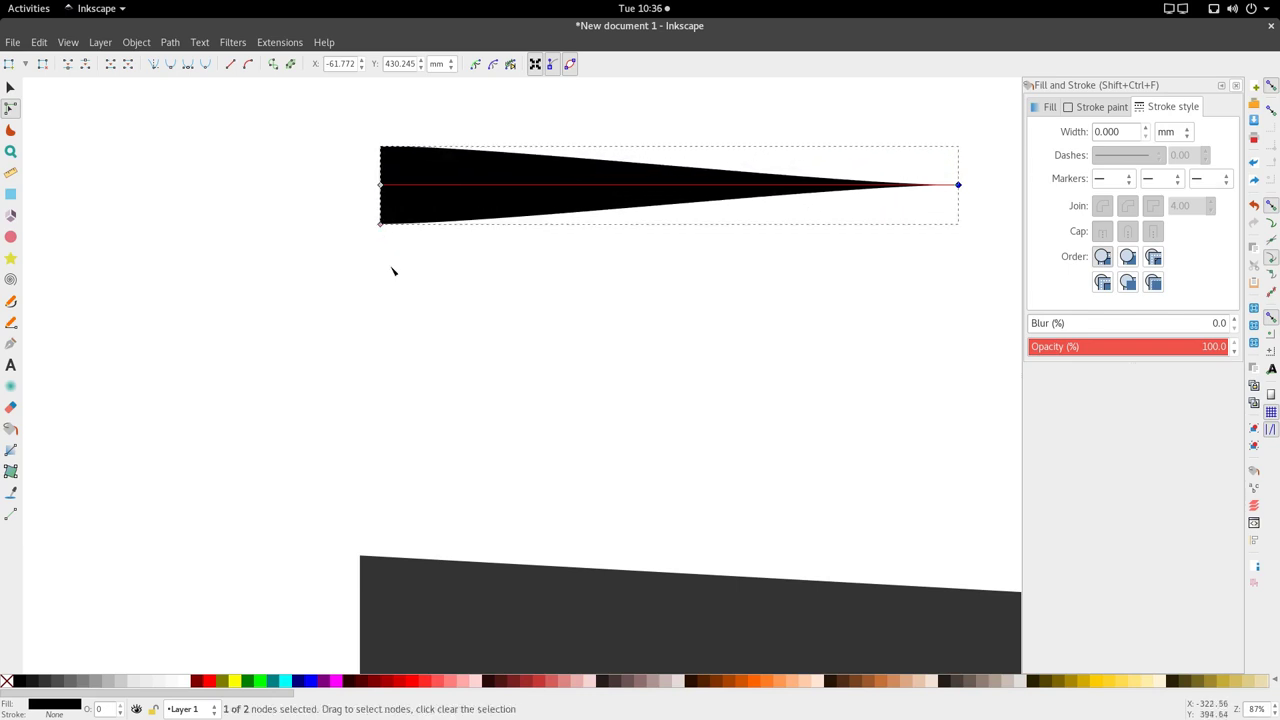
scroll(395, 280, "down", 3, "ctrl")
key("s")
left_click(402, 298)
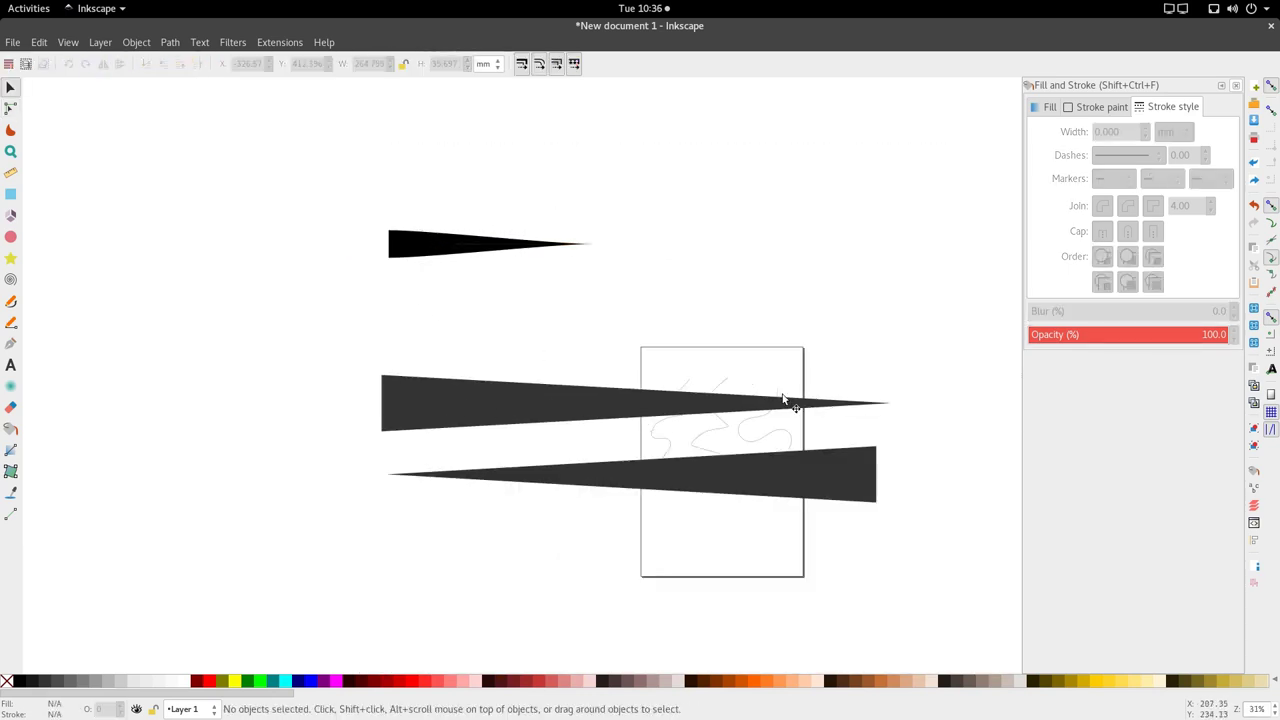
- Narrow the Triangle in stroke to a thin line by pulling its width control point back toward the path
left_click(434, 249)
scroll(434, 249, "up", 2, "ctrl")
key("n")
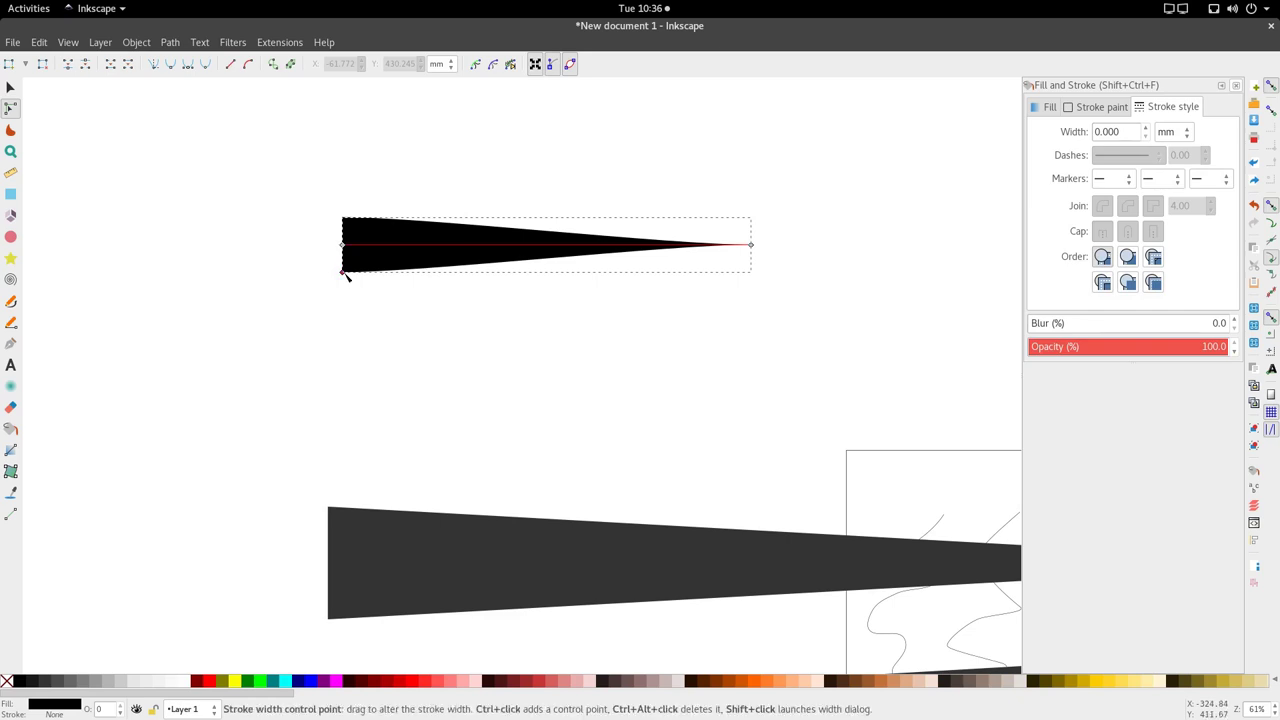
left_click_drag(345, 271, 346, 248)
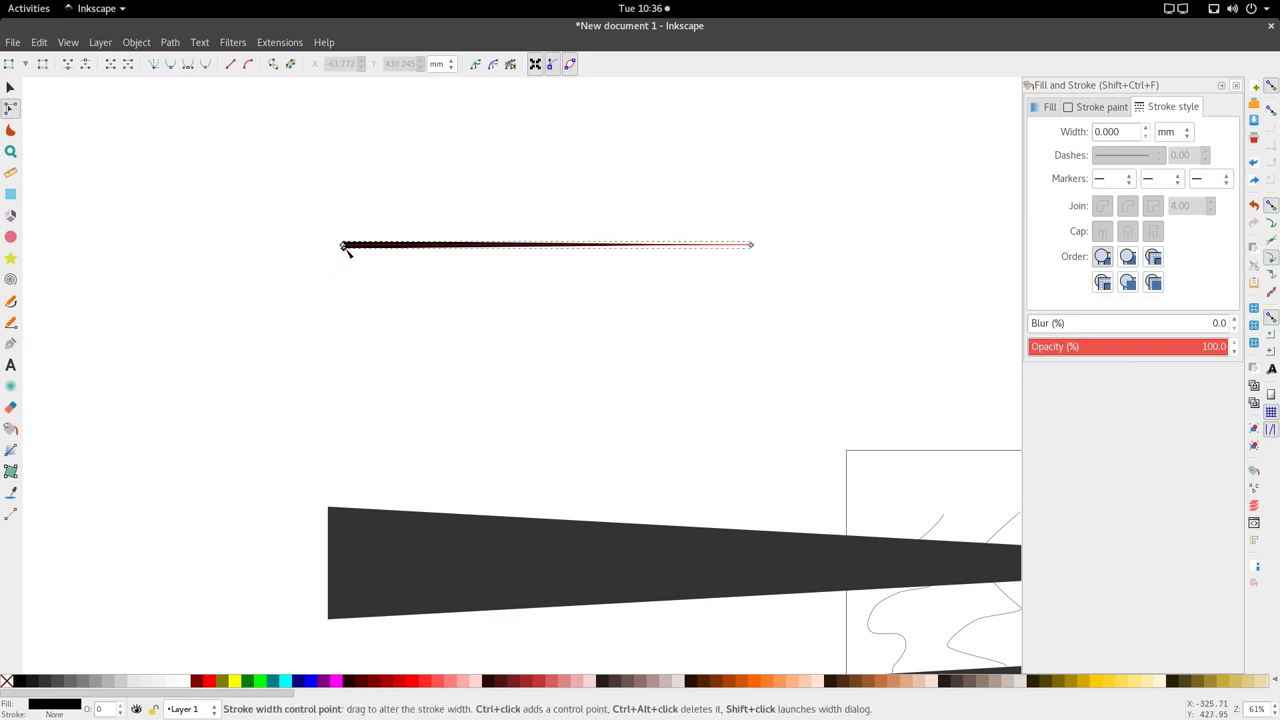
scroll(417, 323, "down", 2, "ctrl")
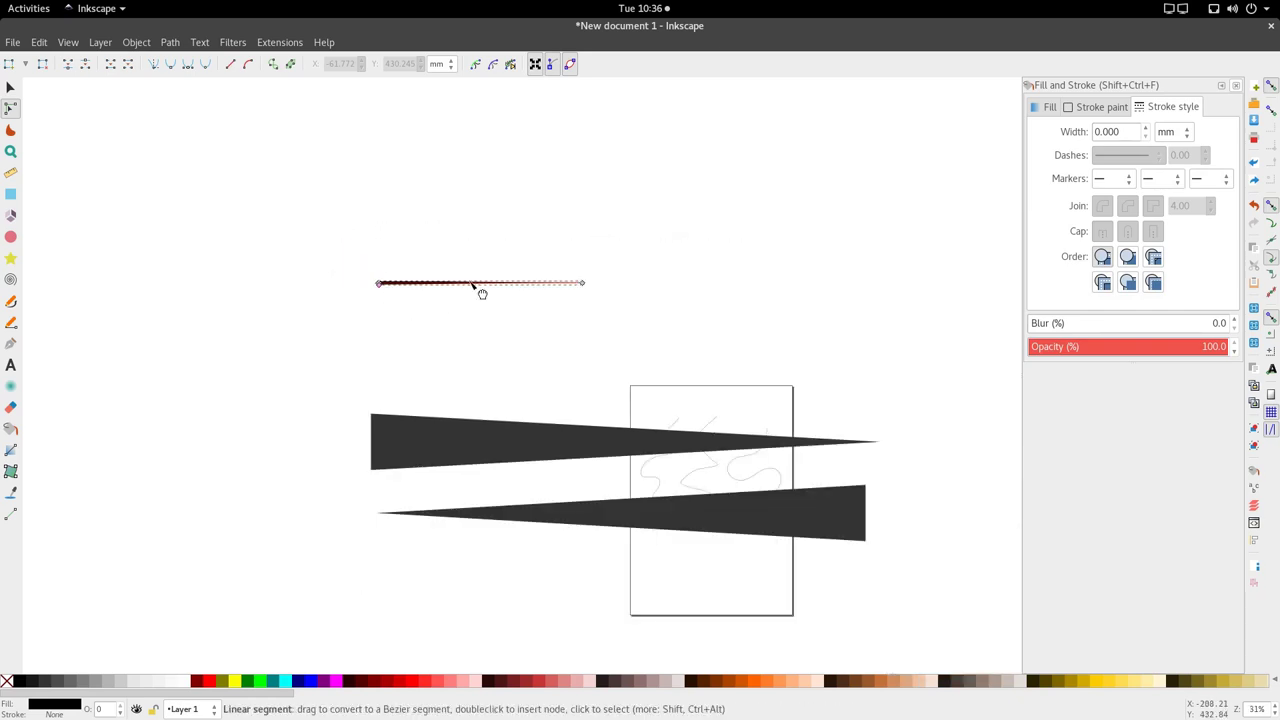
- Bend the thin line upward into an arch and thicken its start with the stroke width control point
left_click_drag(477, 284, 488, 243)
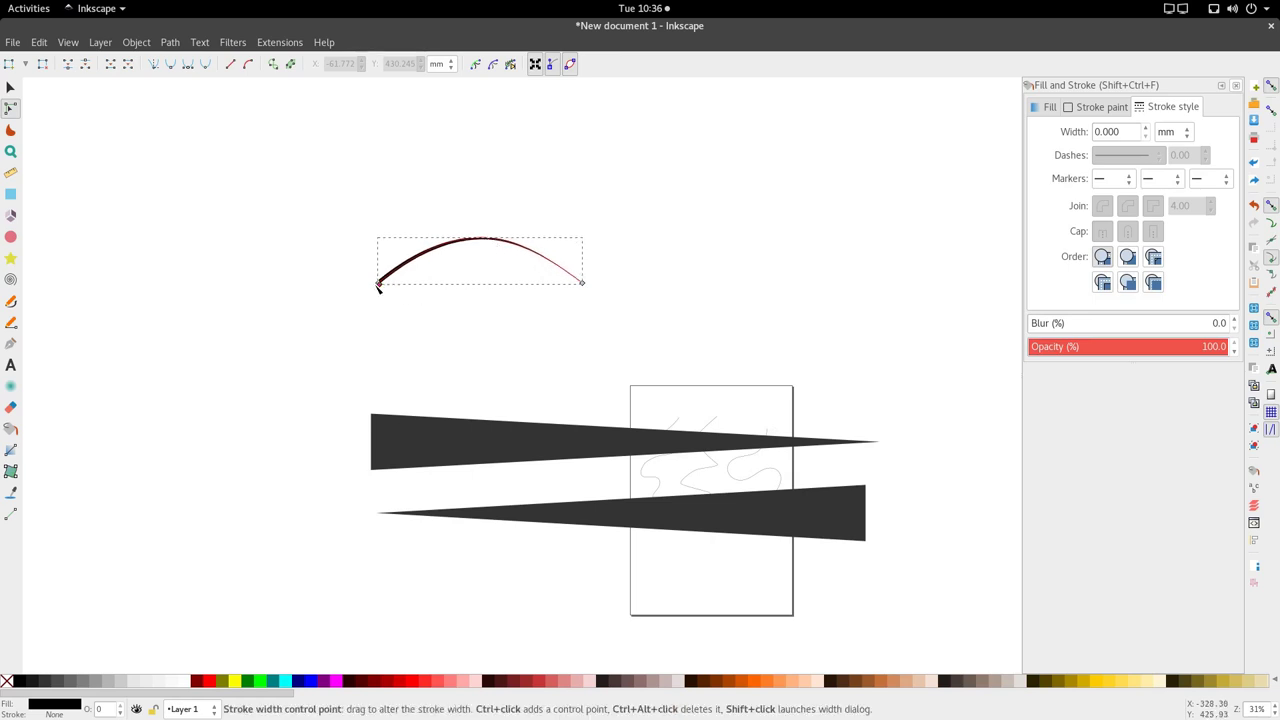
mouse_move(380, 285)
left_mouse_down()
mouse_move(408, 320)
mouse_move(395, 305)
left_mouse_up()
left_click(444, 317)
left_click(430, 252)
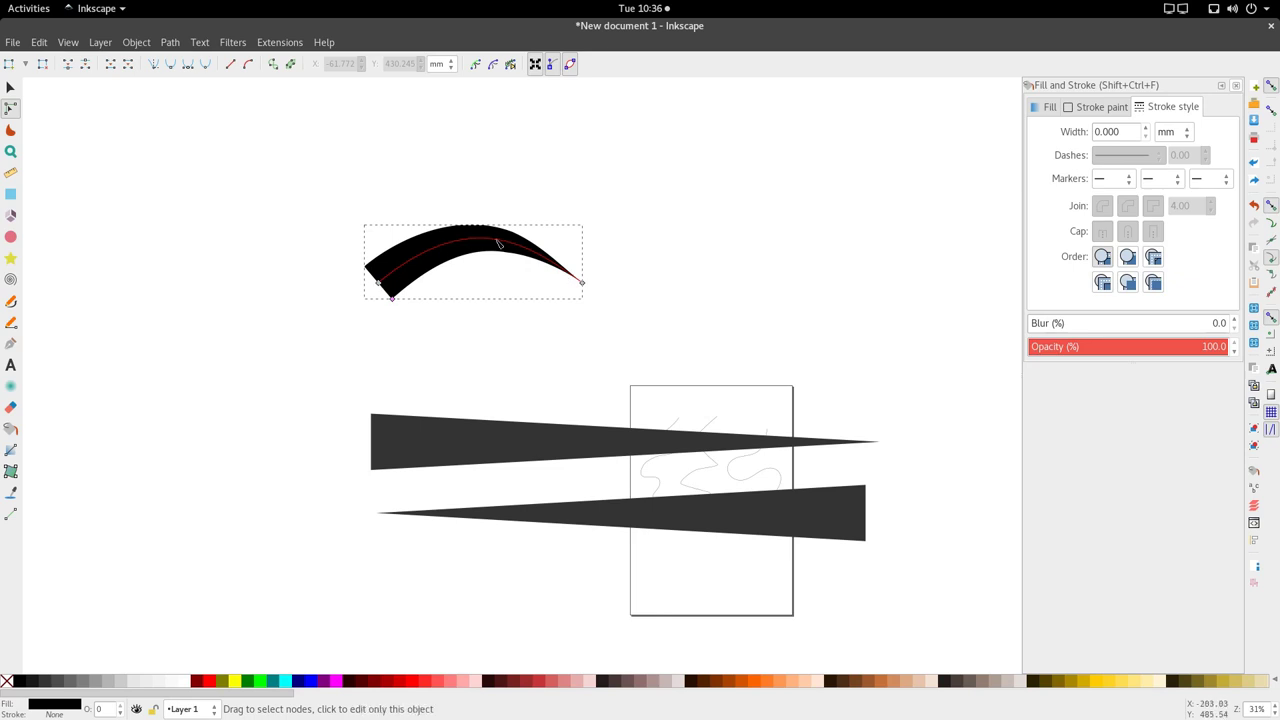
- Compare the path nodes of the arched stroke with those of the upper tapered triangle
scroll(462, 273, "down", 2)
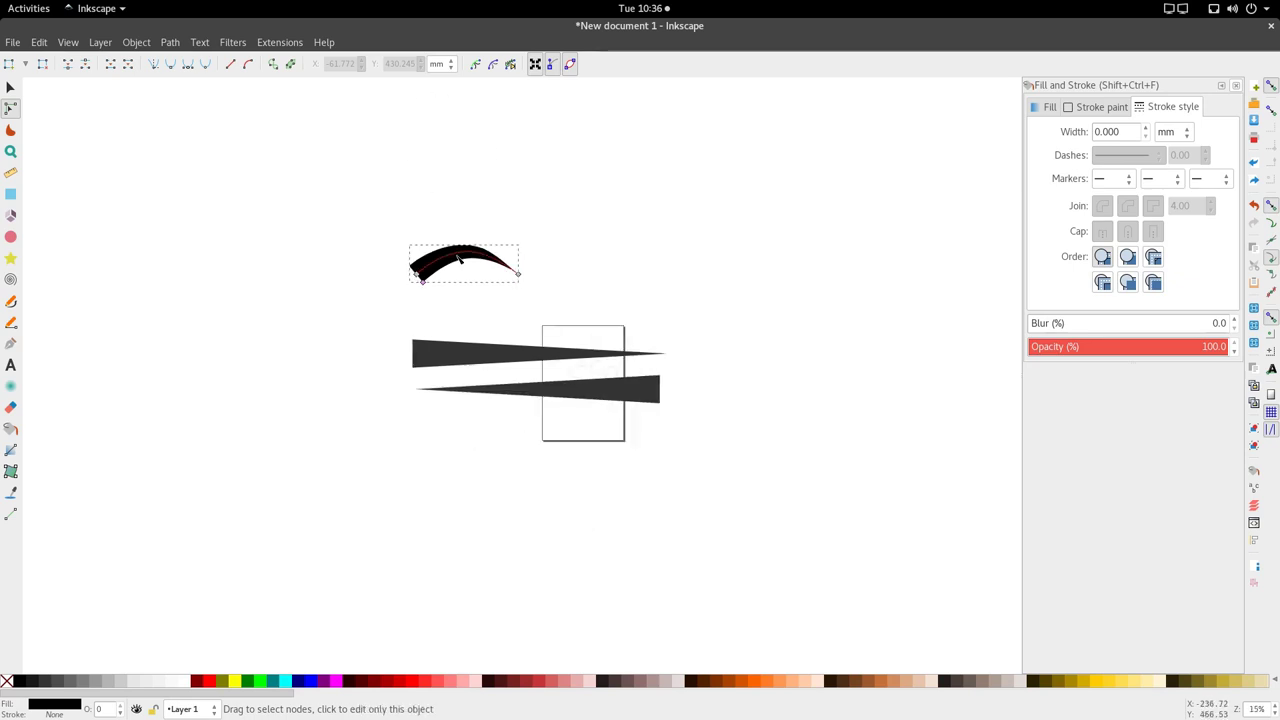
scroll(462, 273, "up", 2)
key("s")
scroll(493, 289, "down", 1)
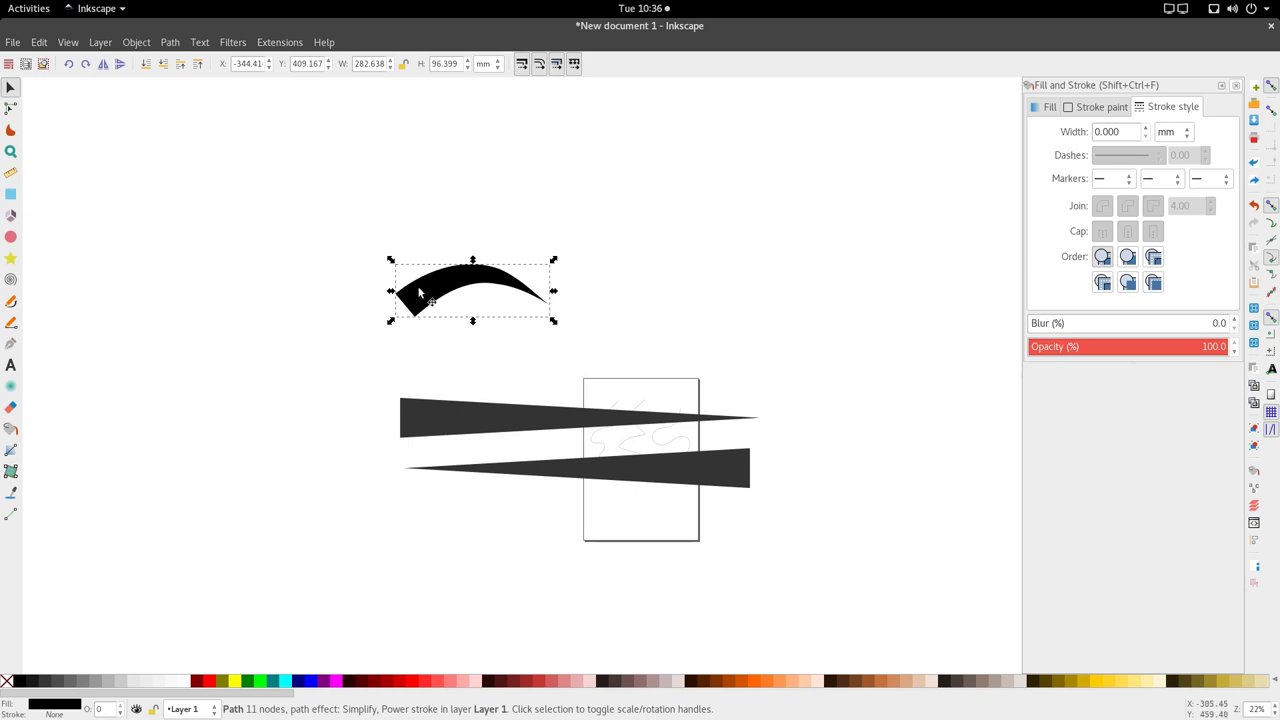
left_click(446, 310)
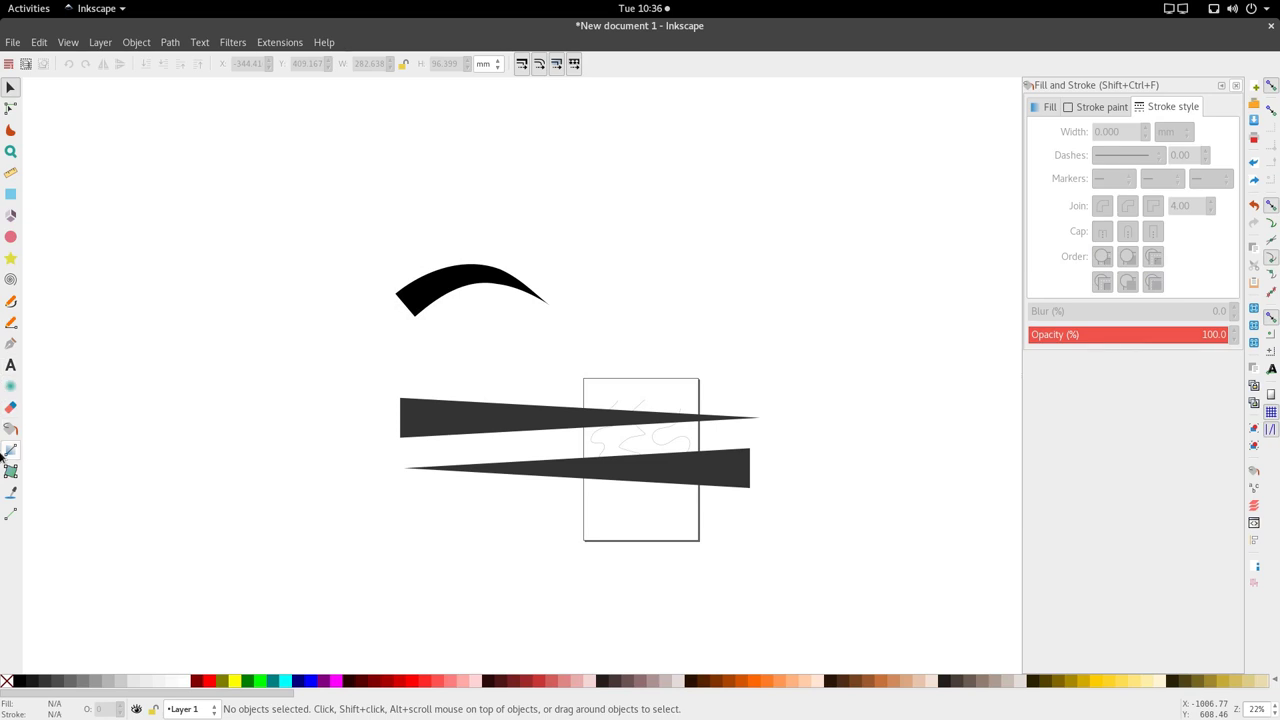
double_click(410, 306)
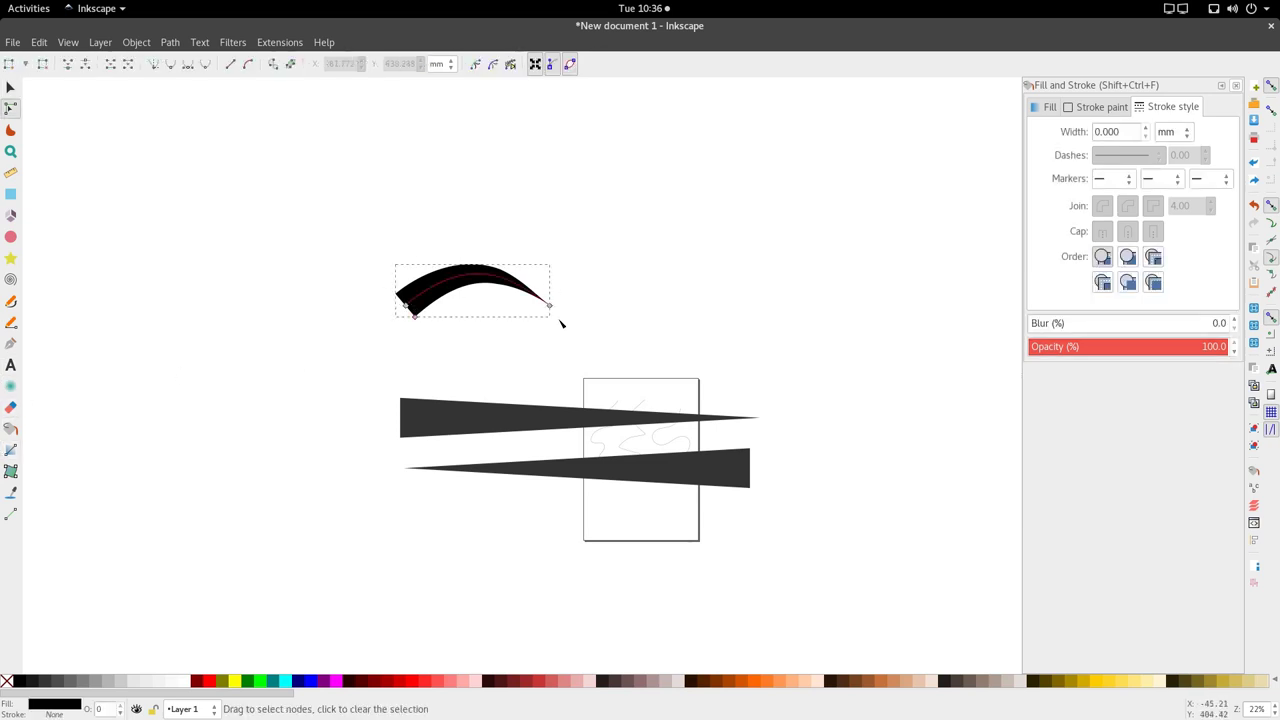
key("space")
scroll(458, 277, "down", 2, "ctrl")
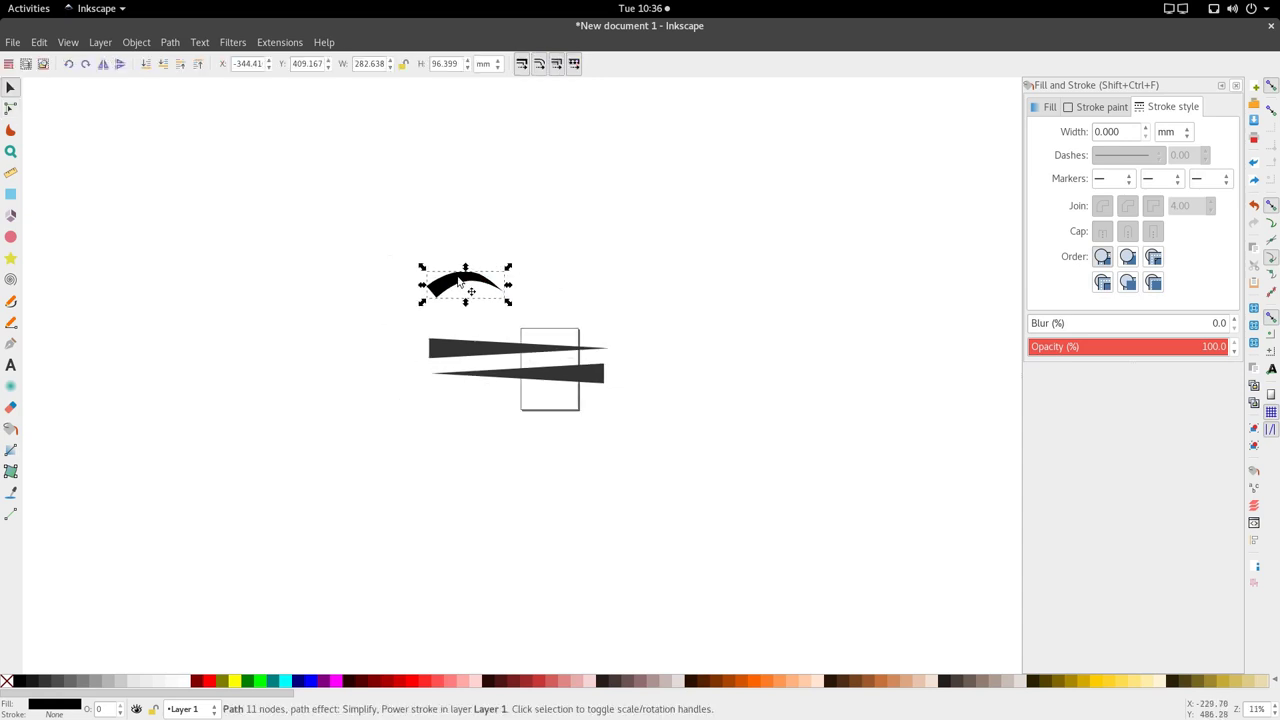
key("space")
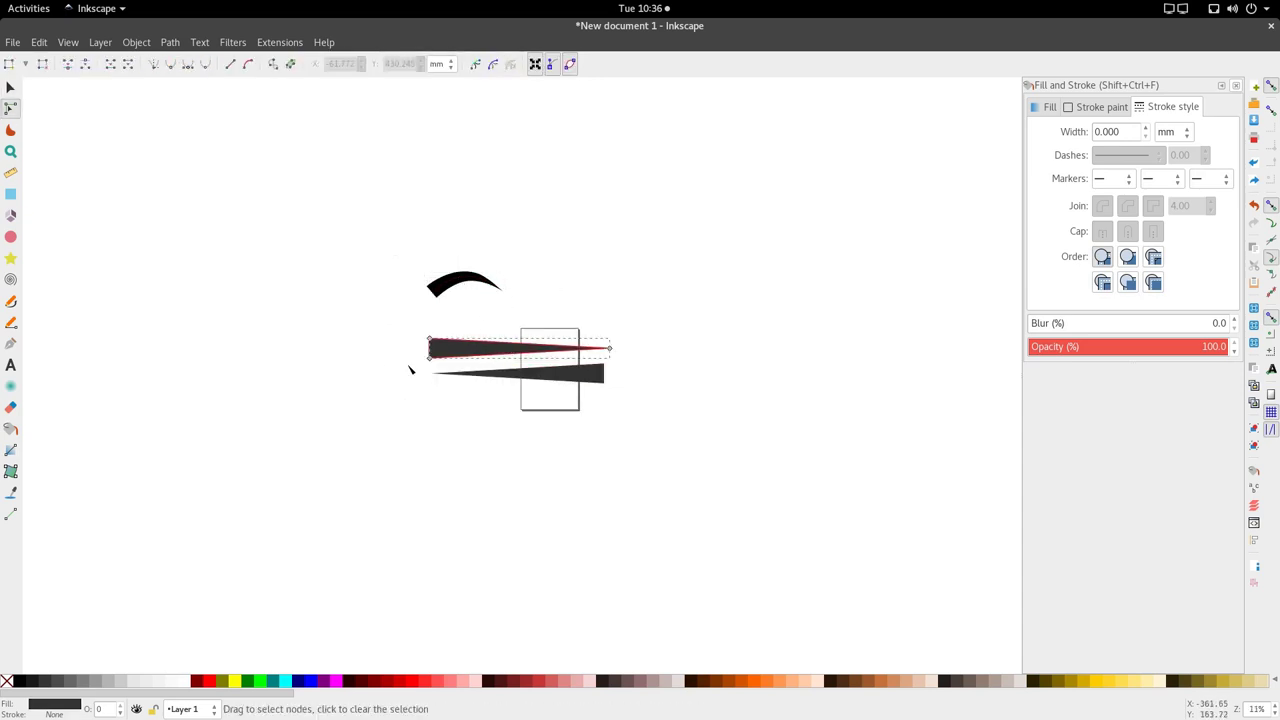
left_click(429, 350)
- Move the arched stroke up and outward from the tapers, to about X -455 mm, Y 485 mm
scroll(459, 269, "up", 3, "ctrl")
scroll(455, 290, "down", 2, "ctrl")
key("space")
left_click_drag(460, 305, 412, 282)
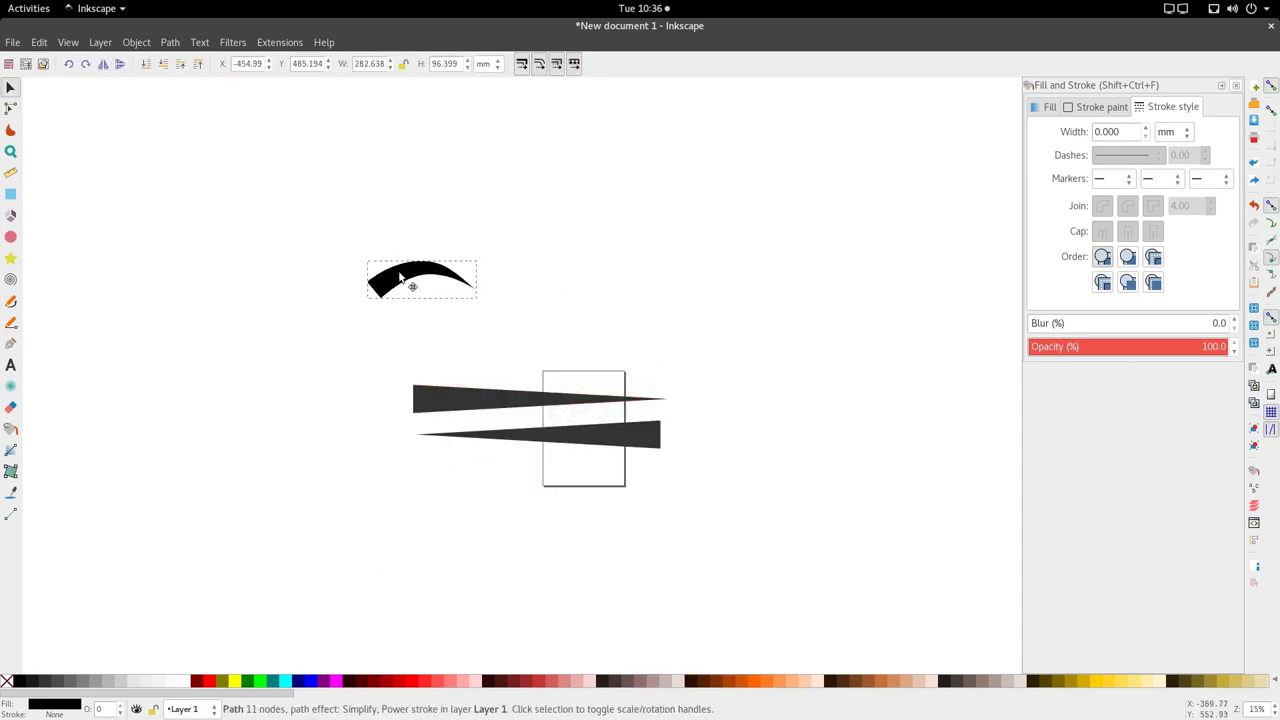
- Illustrate the Pencil's Ellipse shape option by drawing a flat filled ellipse about 491 by 121 mm above the arch, and delete it
left_click(11, 301)
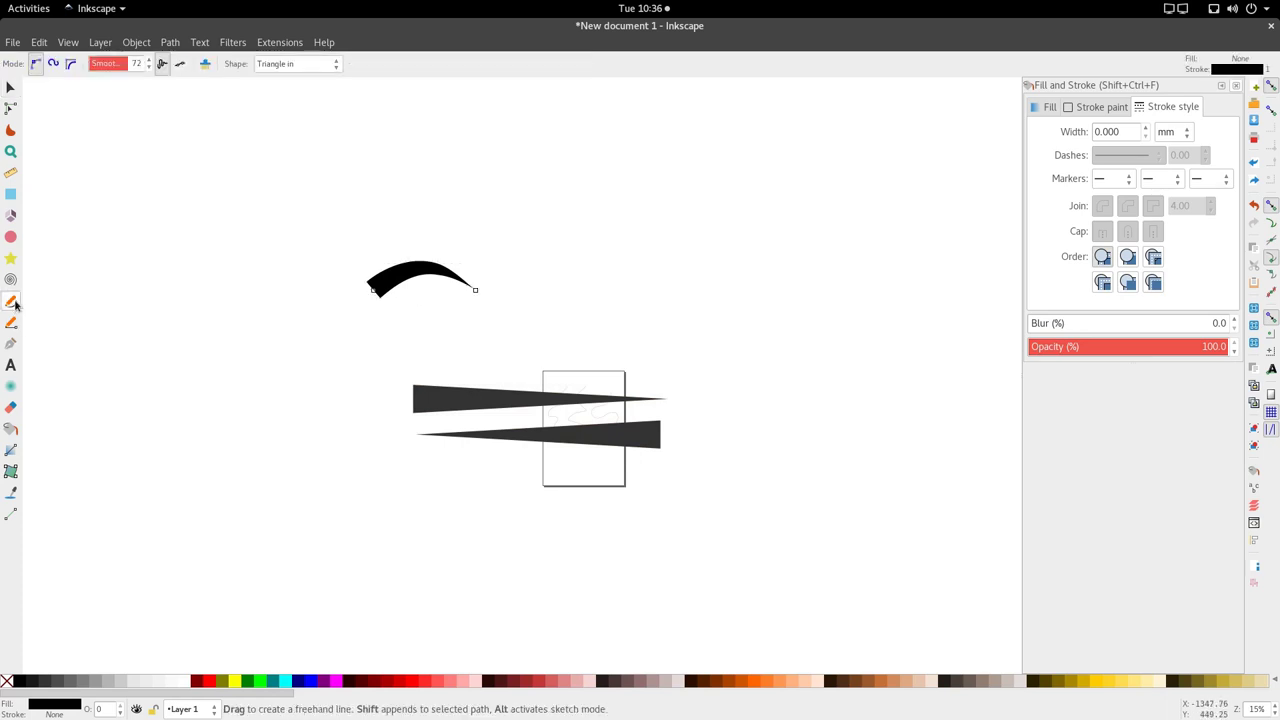
left_click(309, 62)
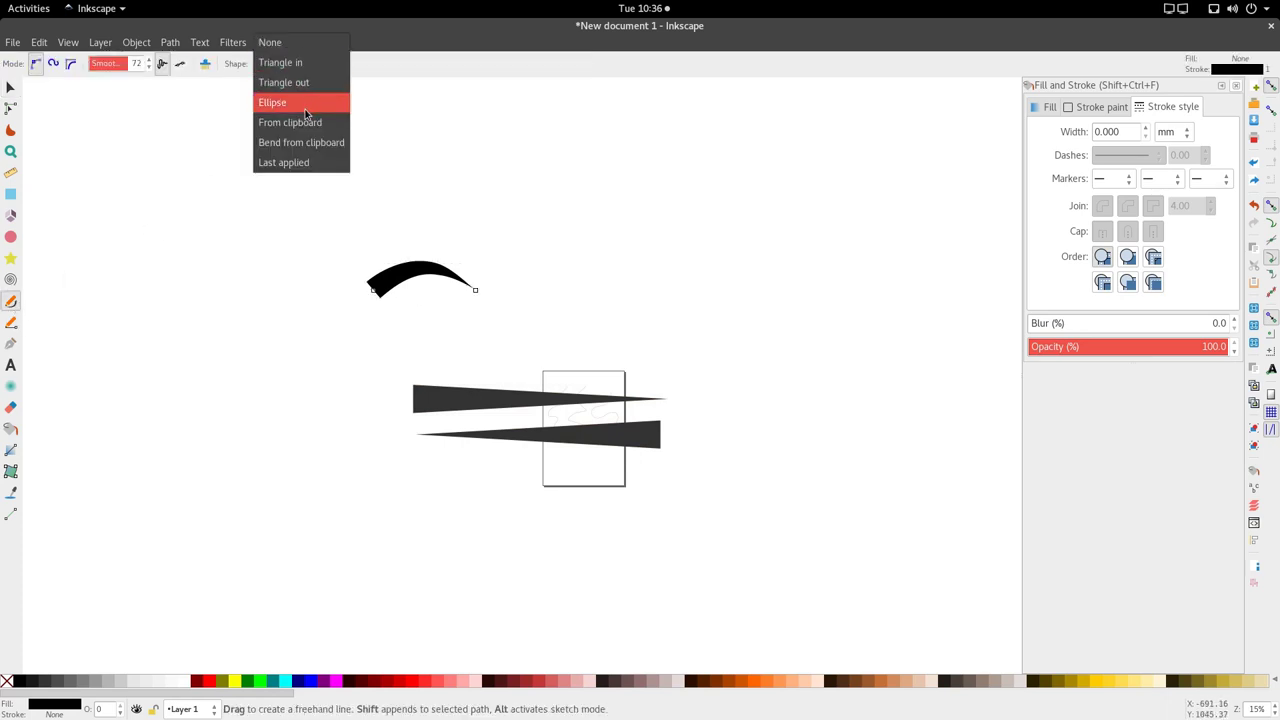
left_click(11, 236)
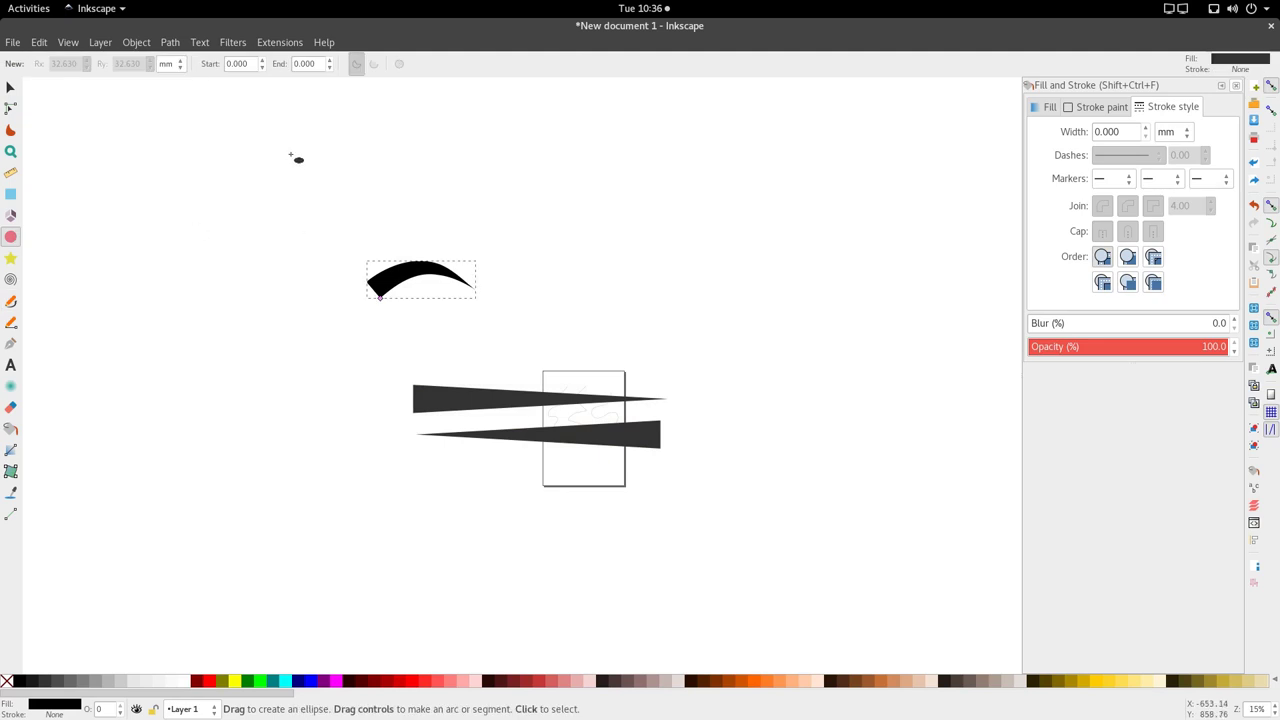
mouse_move(294, 158)
left_mouse_down()
mouse_move(323, 187)
mouse_move(324, 160)
mouse_move(426, 160)
mouse_move(828, 170)
mouse_move(830, 194)
mouse_move(849, 194)
mouse_move(680, 192)
left_mouse_up()
key("s")
scroll(770, 199, "down", 4)
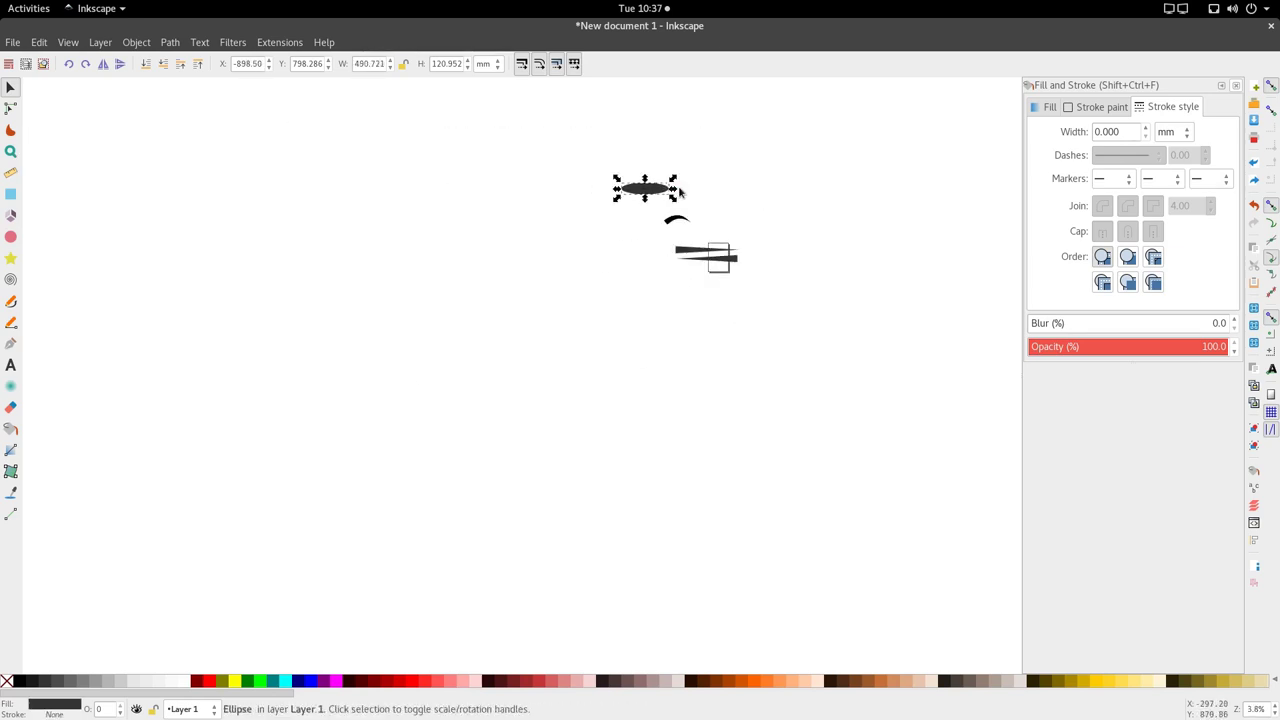
key("Delete")
scroll(684, 195, "up", 5)
scroll(447, 161, "down", 1)
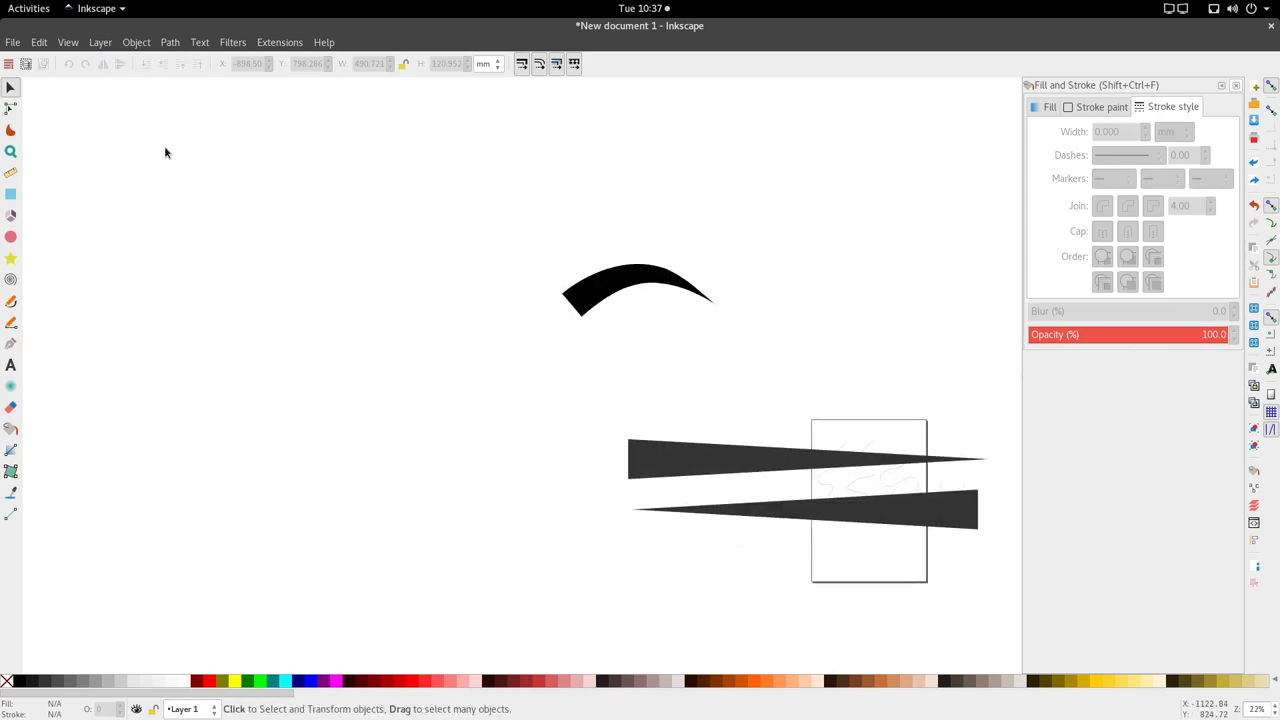
- Draw a slanted line about 462 by 144 mm above the arched stroke with the Pencil's Ellipse shape
left_click(11, 301)
left_click(302, 68)
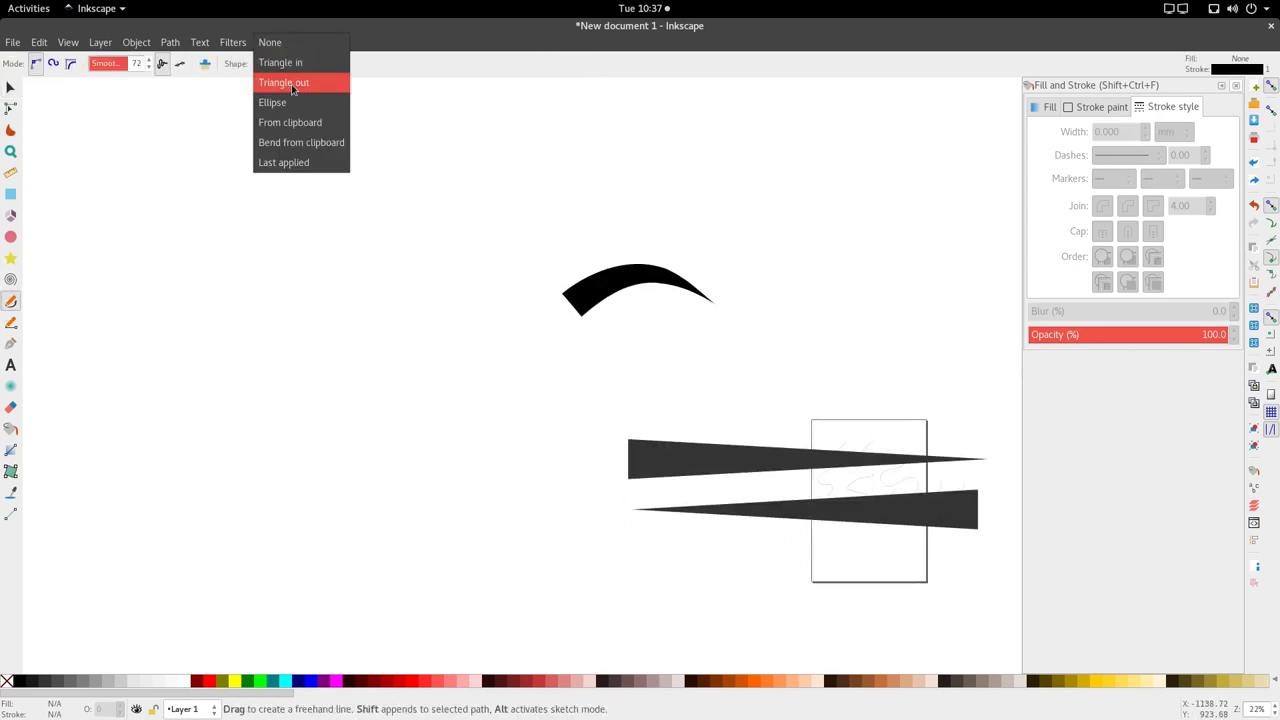
left_click(296, 103)
mouse_move(464, 272)
left_mouse_down()
mouse_move(546, 217)
mouse_move(716, 194)
left_mouse_up()
key("s")
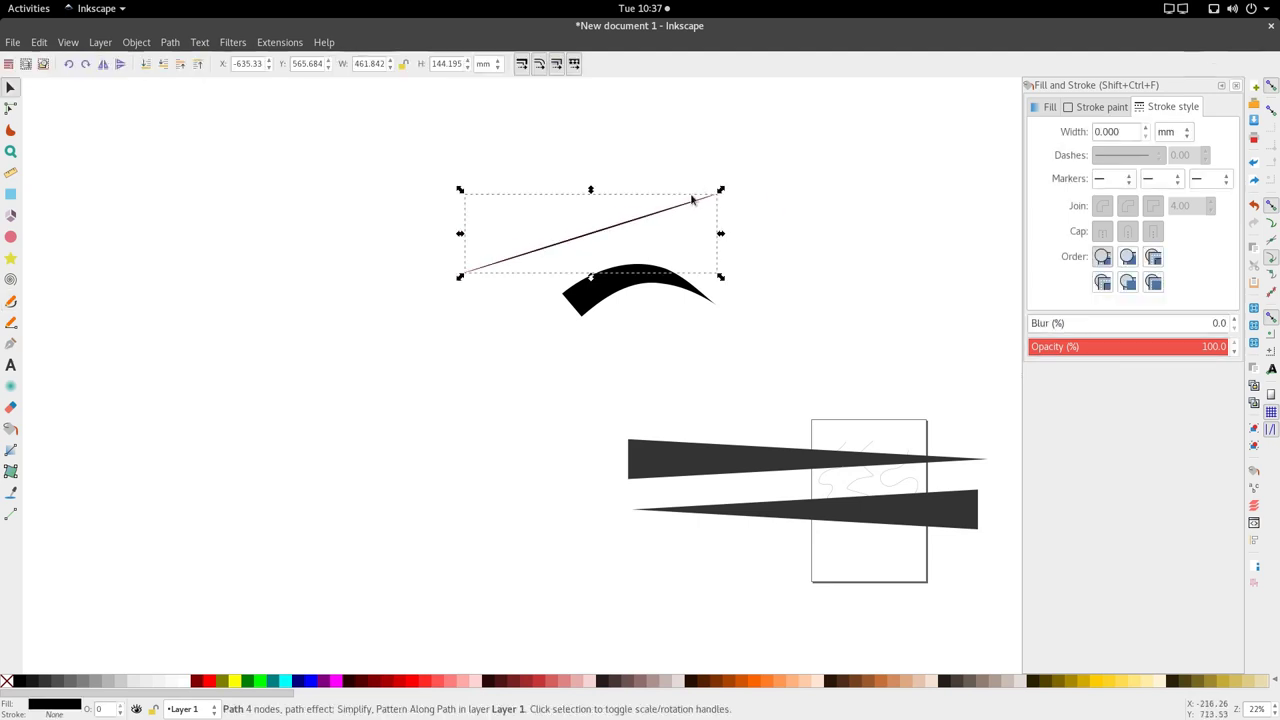
- Thicken the slanted elliptical stroke with its width control point and rotate it until it lies horizontal
key("n")
scroll(603, 242, "up", 2)
scroll(603, 242, "up", 1)
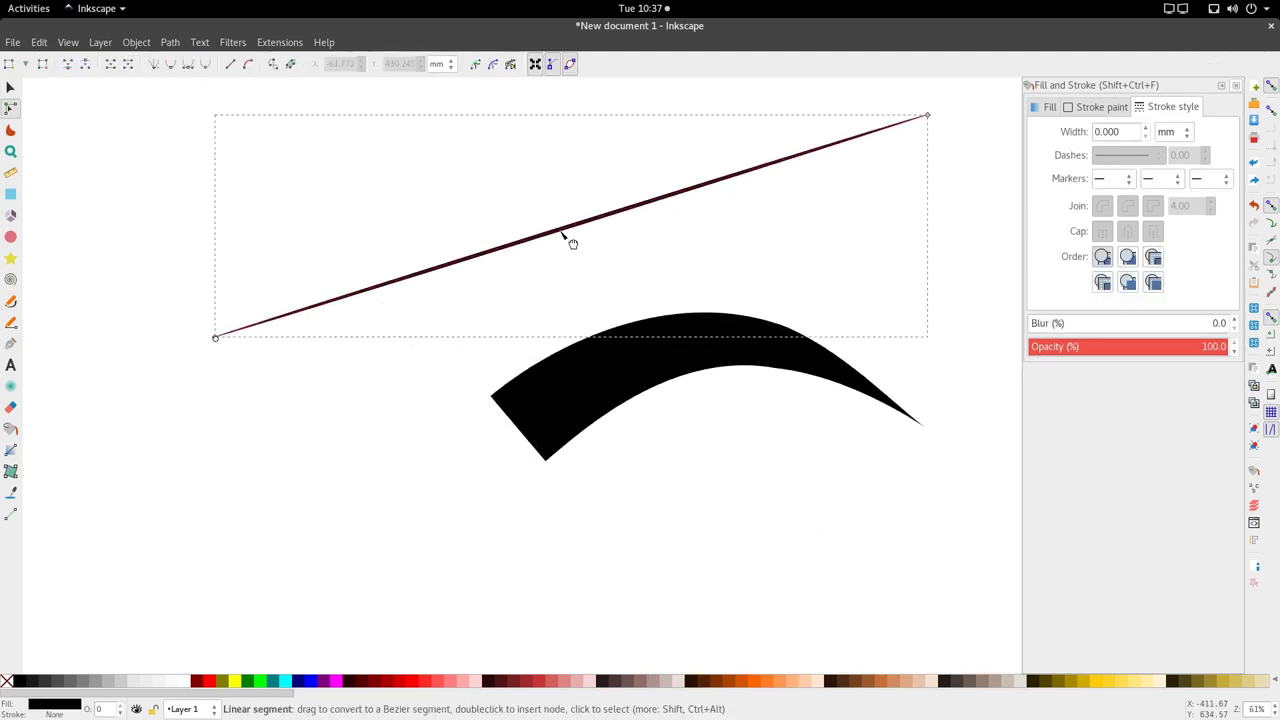
left_click_drag(574, 240, 571, 211)
key("ctrl+z")
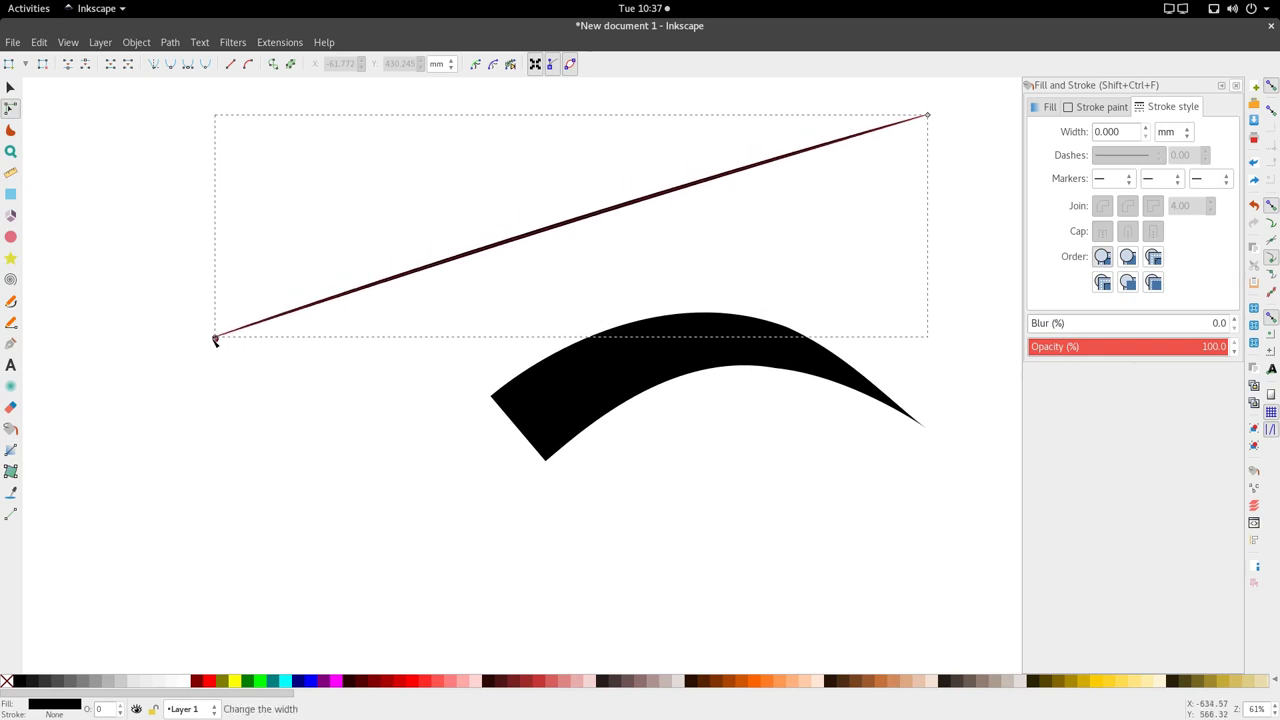
mouse_move(217, 342)
left_mouse_down()
mouse_move(228, 405)
mouse_move(207, 358)
left_mouse_up()
key("s")
scroll(400, 308, "down", 4)
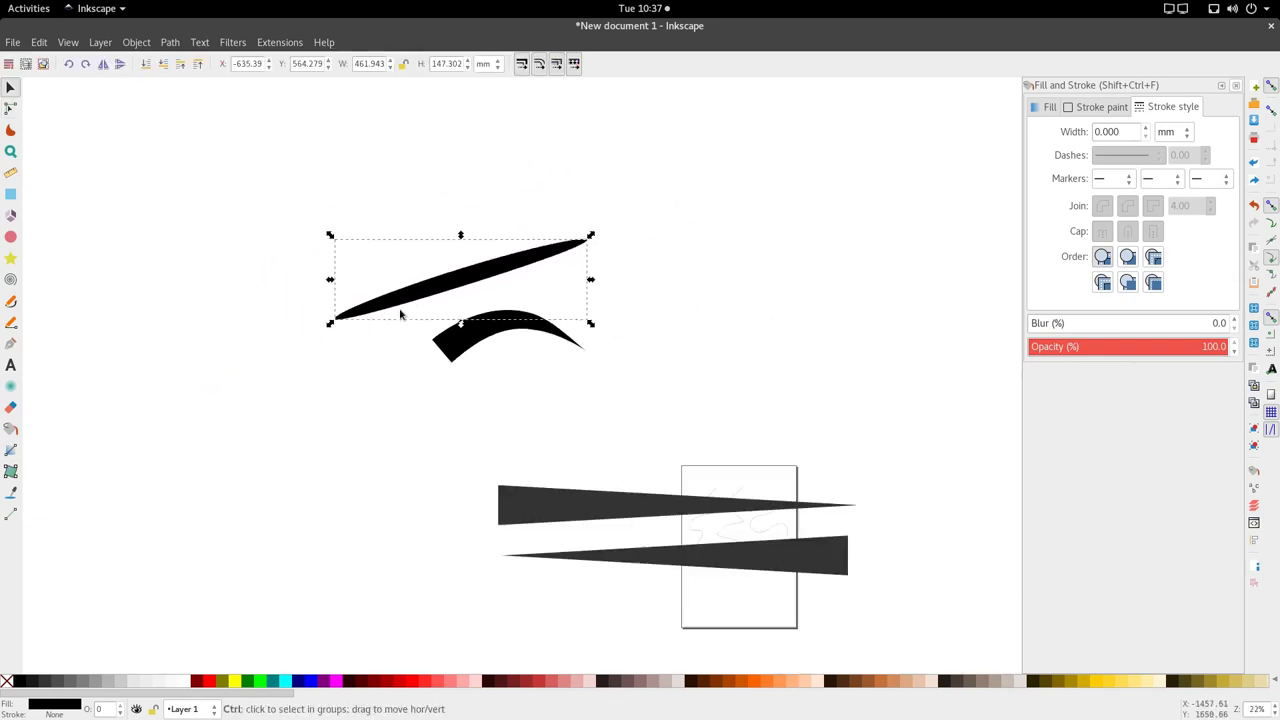
left_click(443, 286)
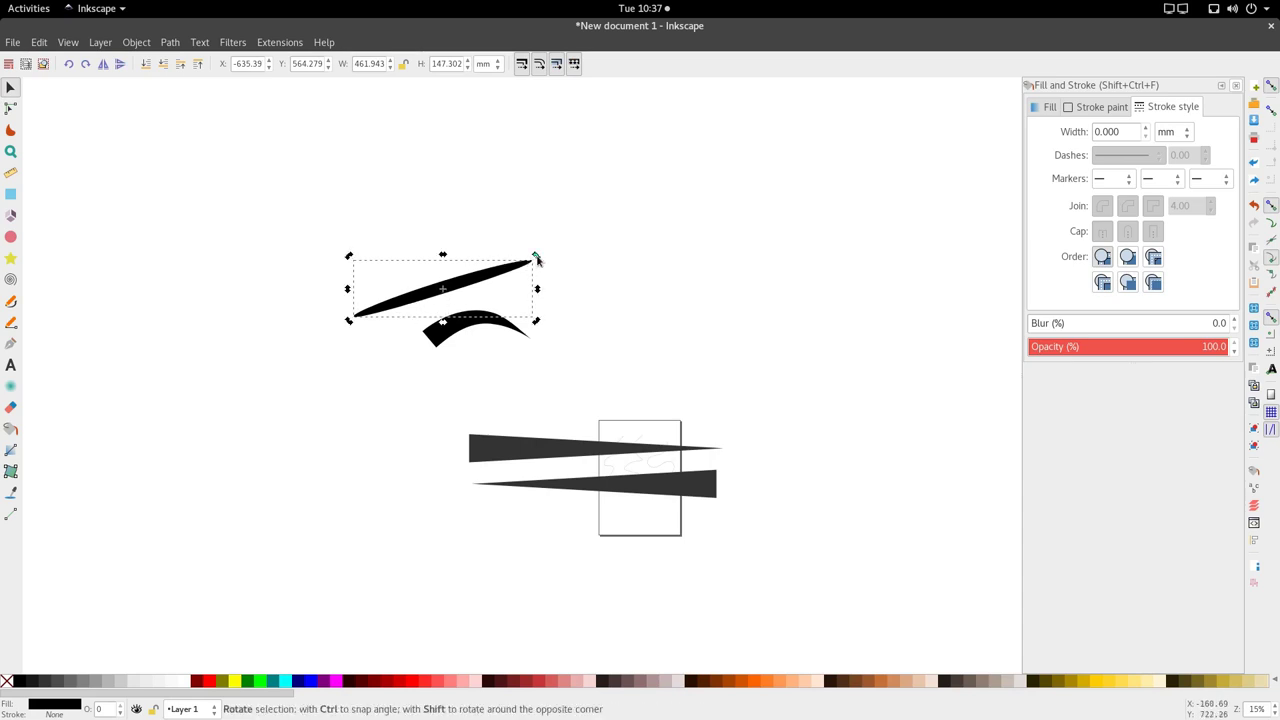
left_click_drag(537, 257, 547, 287)
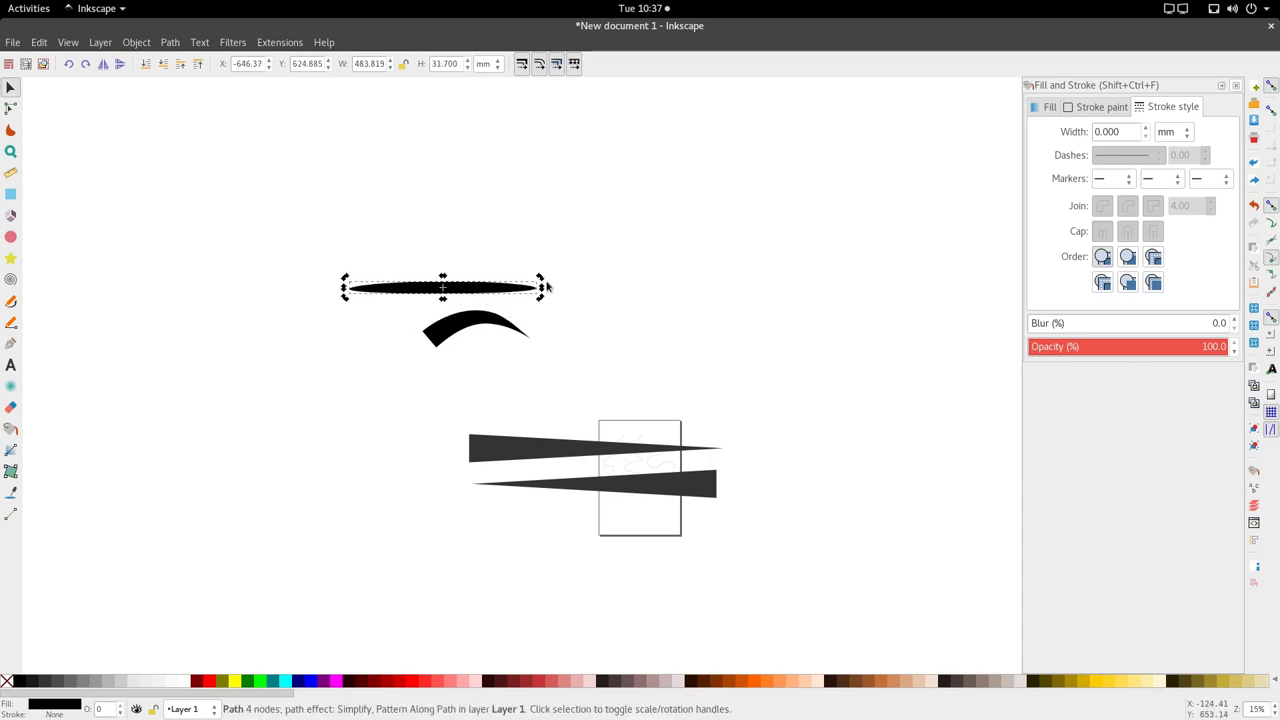
- Compare the nodes of both tapered triangles with the elliptical stroke's path, and bend that stroke's middle slightly upward
double_click(471, 455)
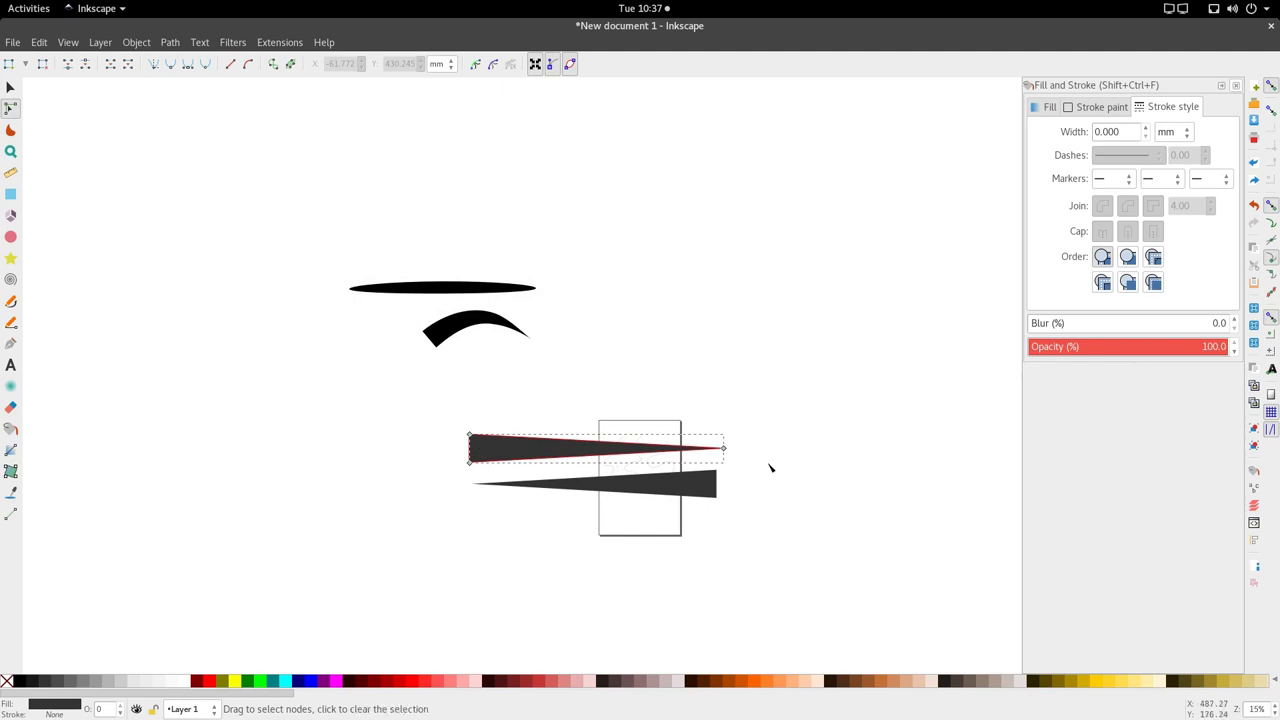
left_click(603, 500)
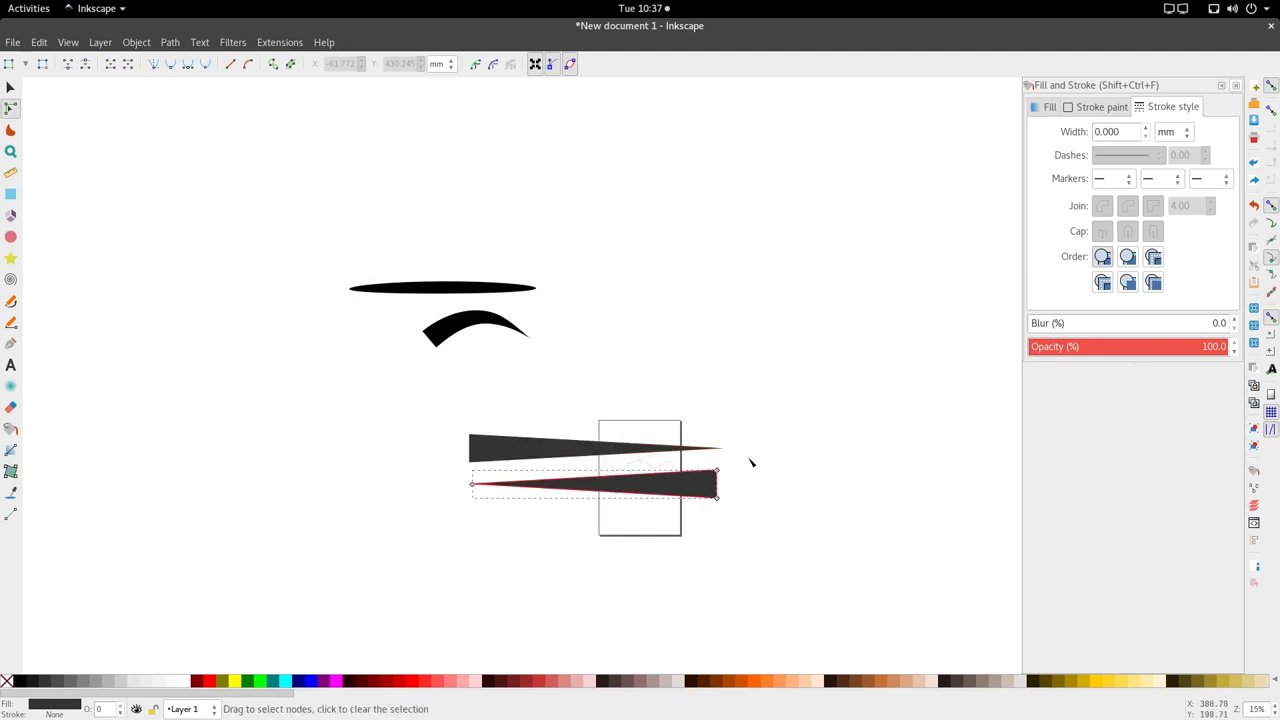
left_click_drag(749, 457, 406, 531)
left_click(403, 520)
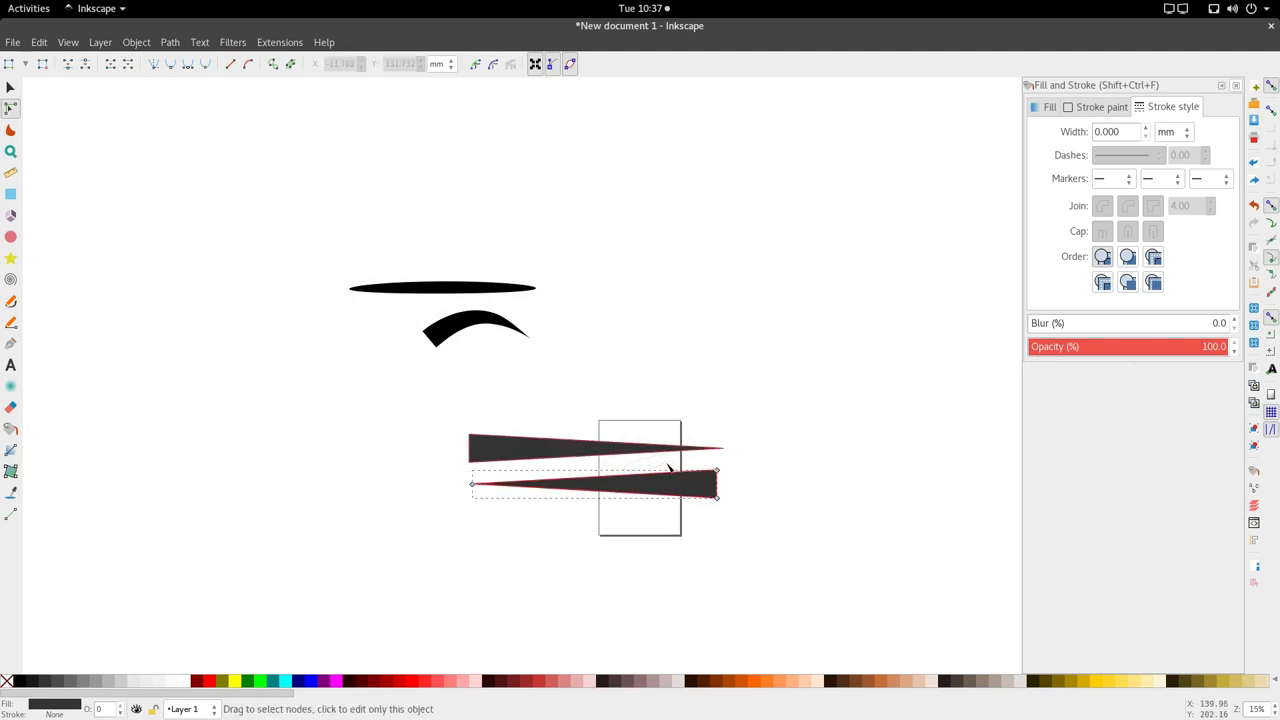
left_click(472, 288)
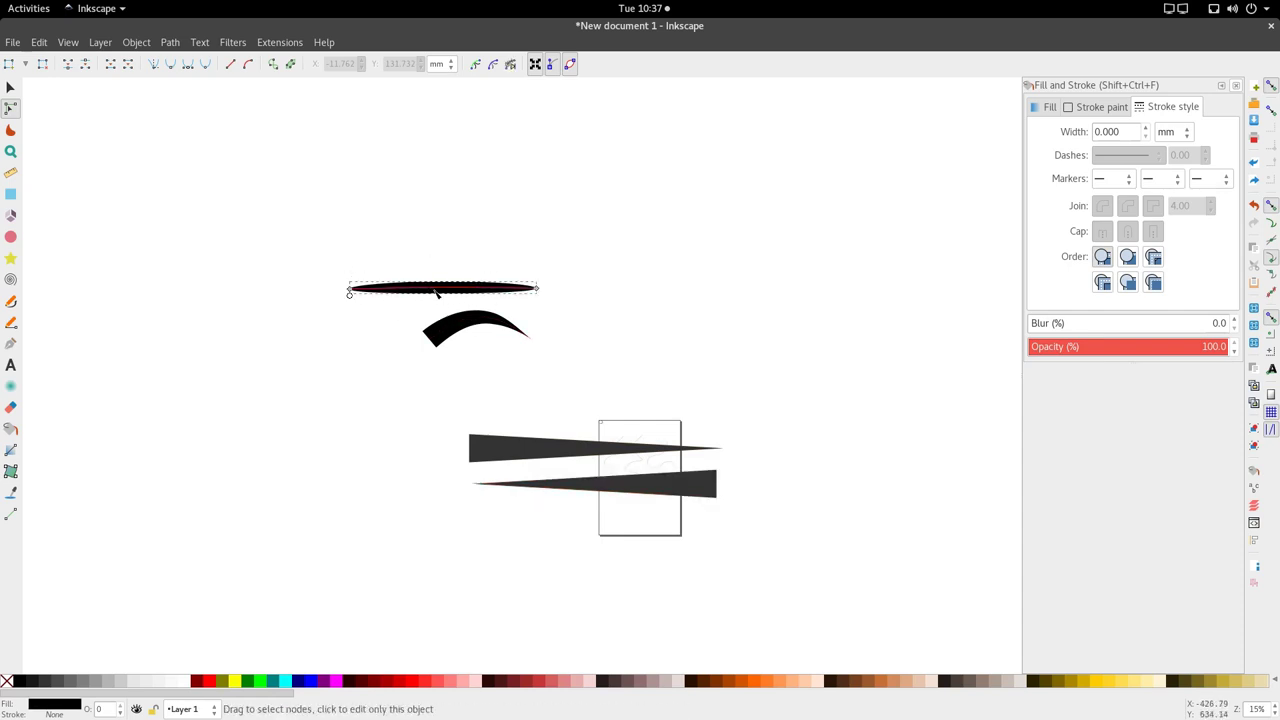
left_click_drag(436, 291, 451, 274)
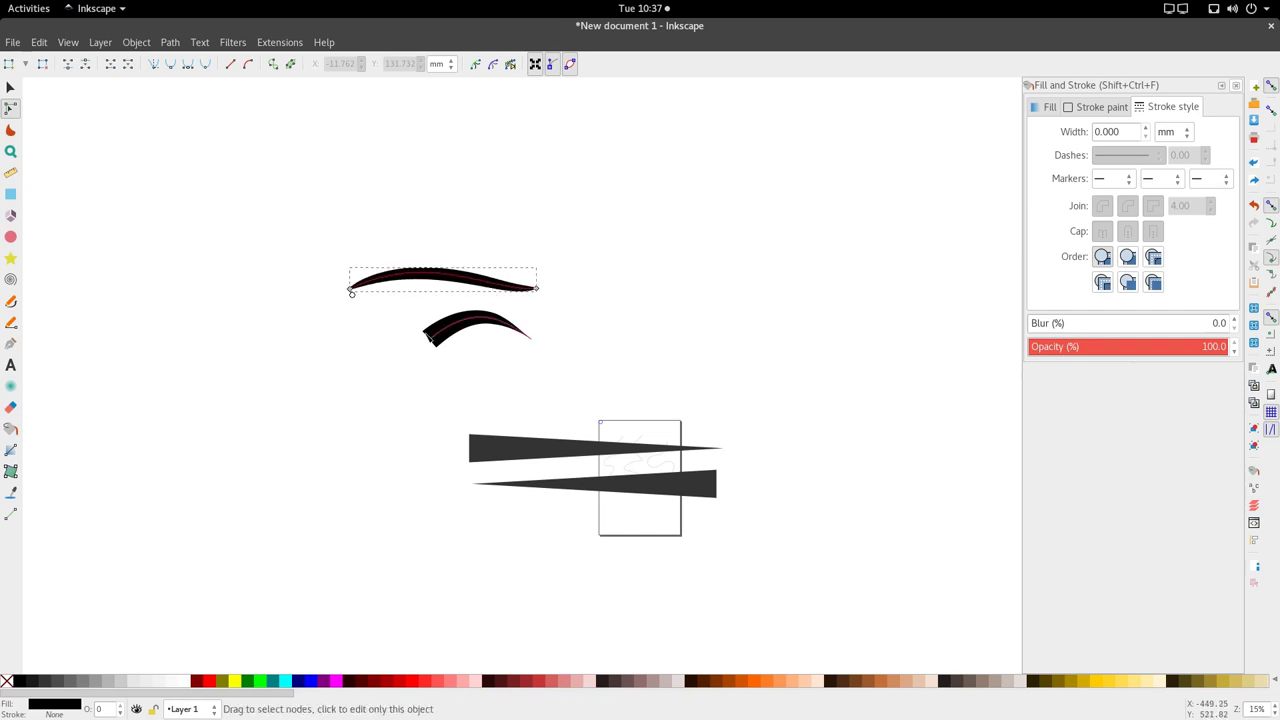
- Move the two curved strokes together horizontally to the far side of the page, to about X 759 mm
left_click(496, 312)
key("s")
scroll(515, 288, "down", 1, "ctrl")
left_click(490, 287, "shift")
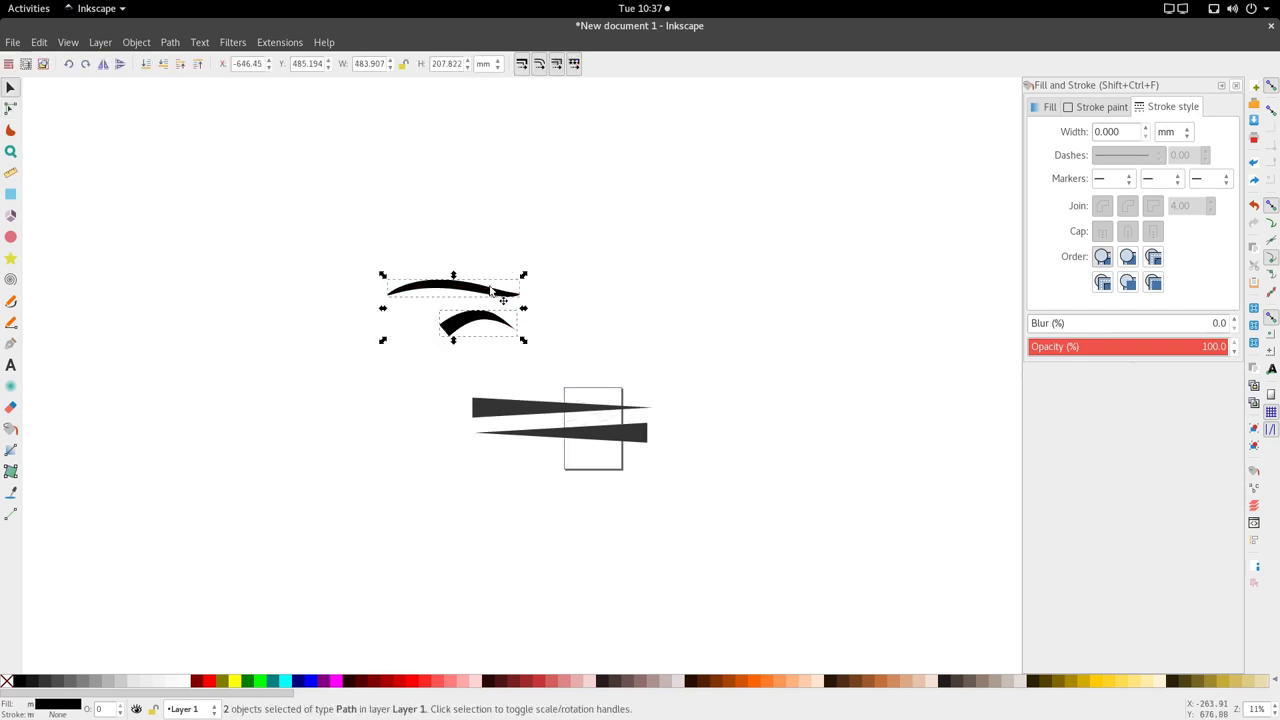
left_click_drag(488, 315, 866, 318)
left_click(480, 263)
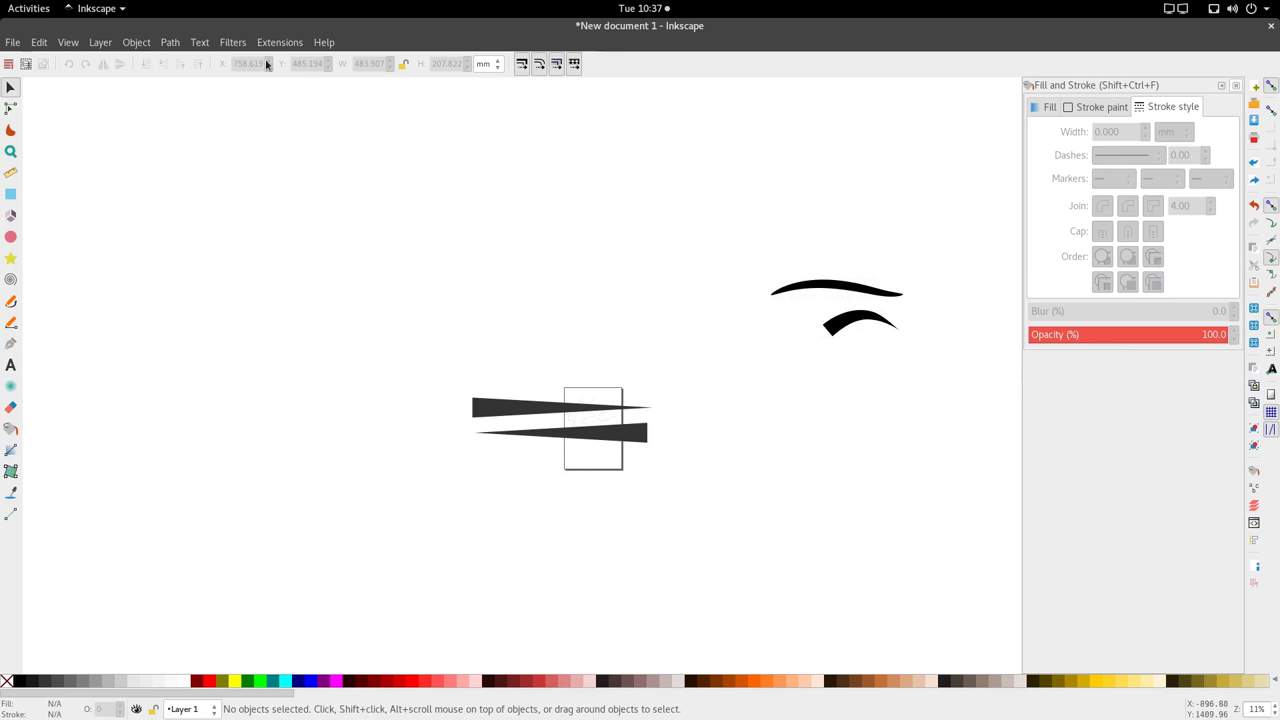
left_click(10, 301)
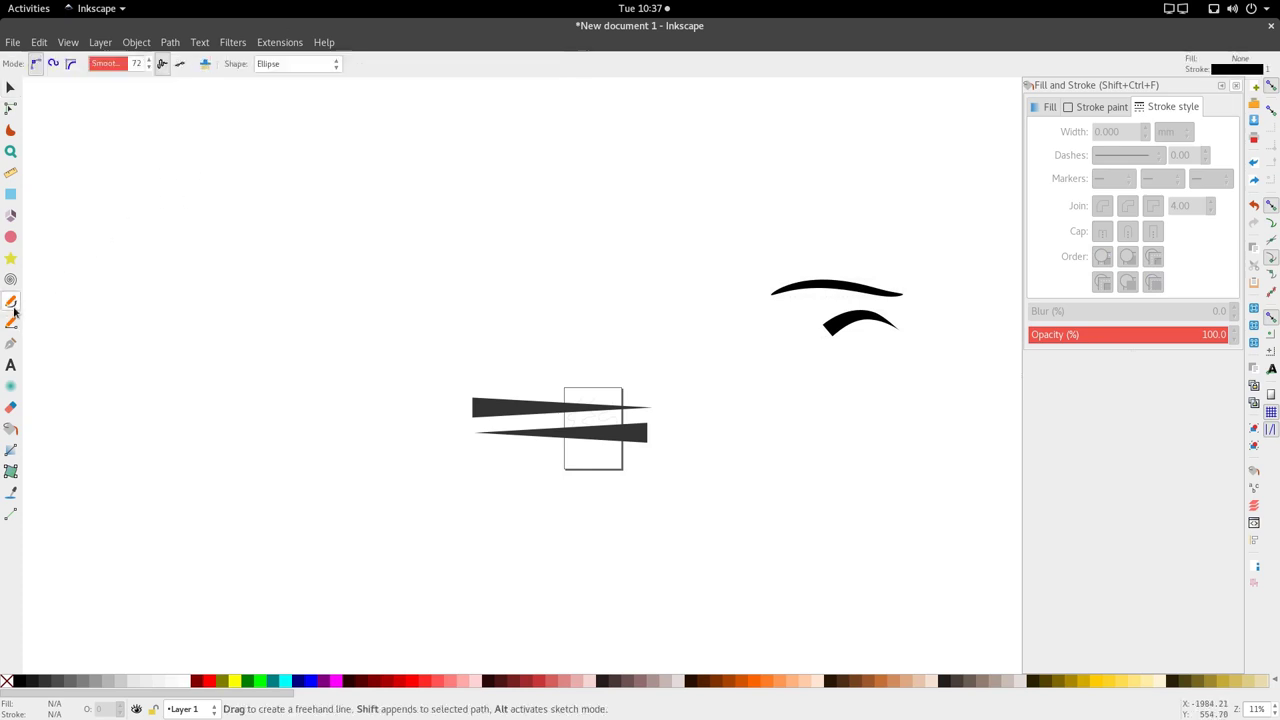
left_click(292, 64)
left_click(480, 118)
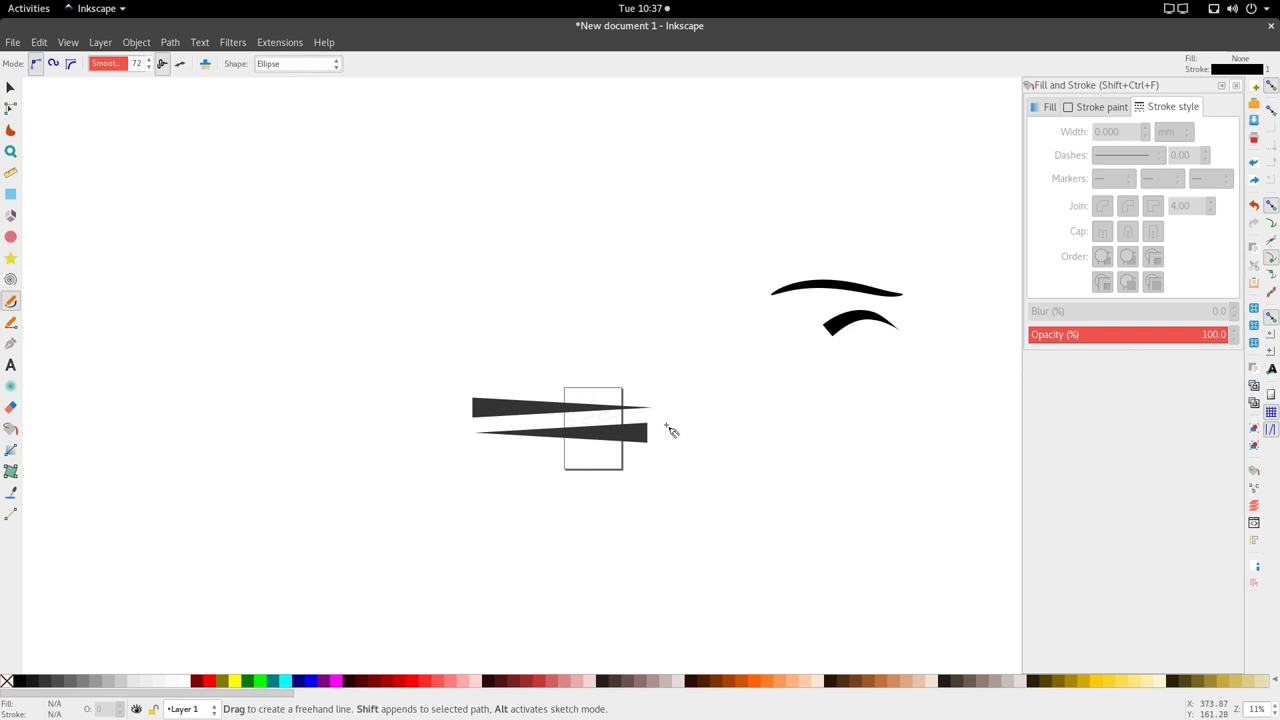
left_click(3, 192)
left_click_drag(270, 193, 298, 241)
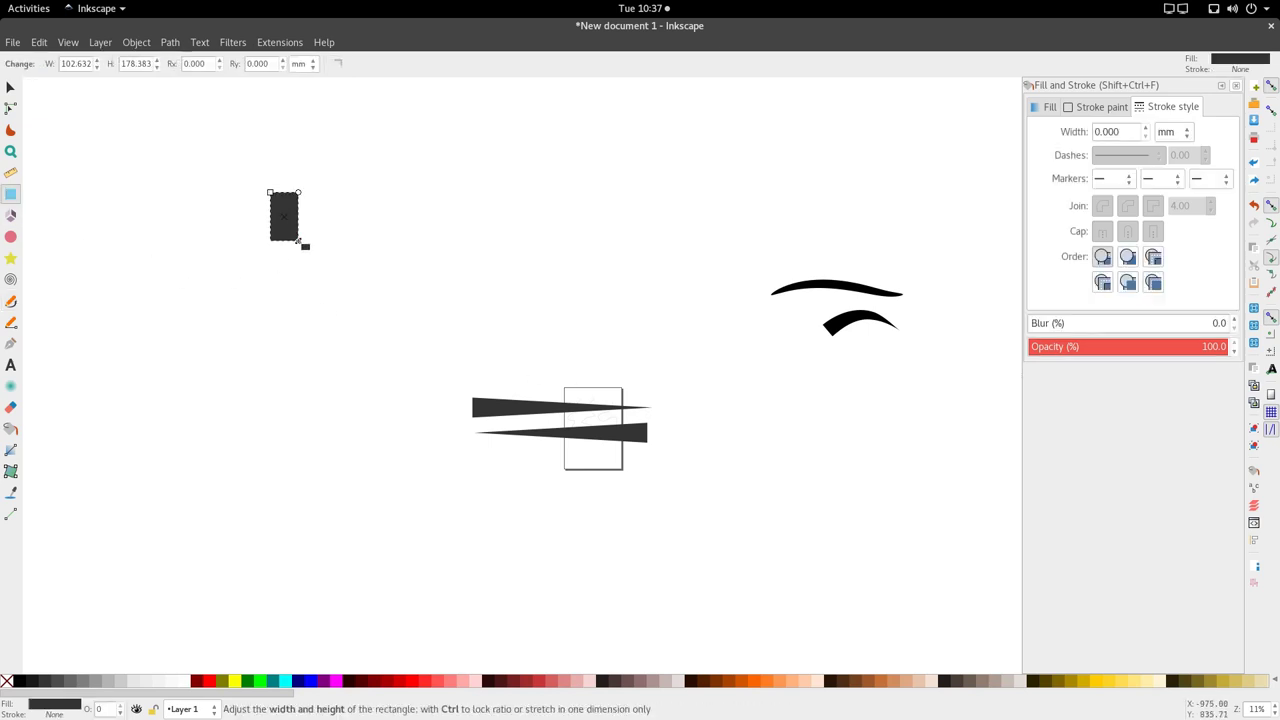
key("s")
key("Delete")
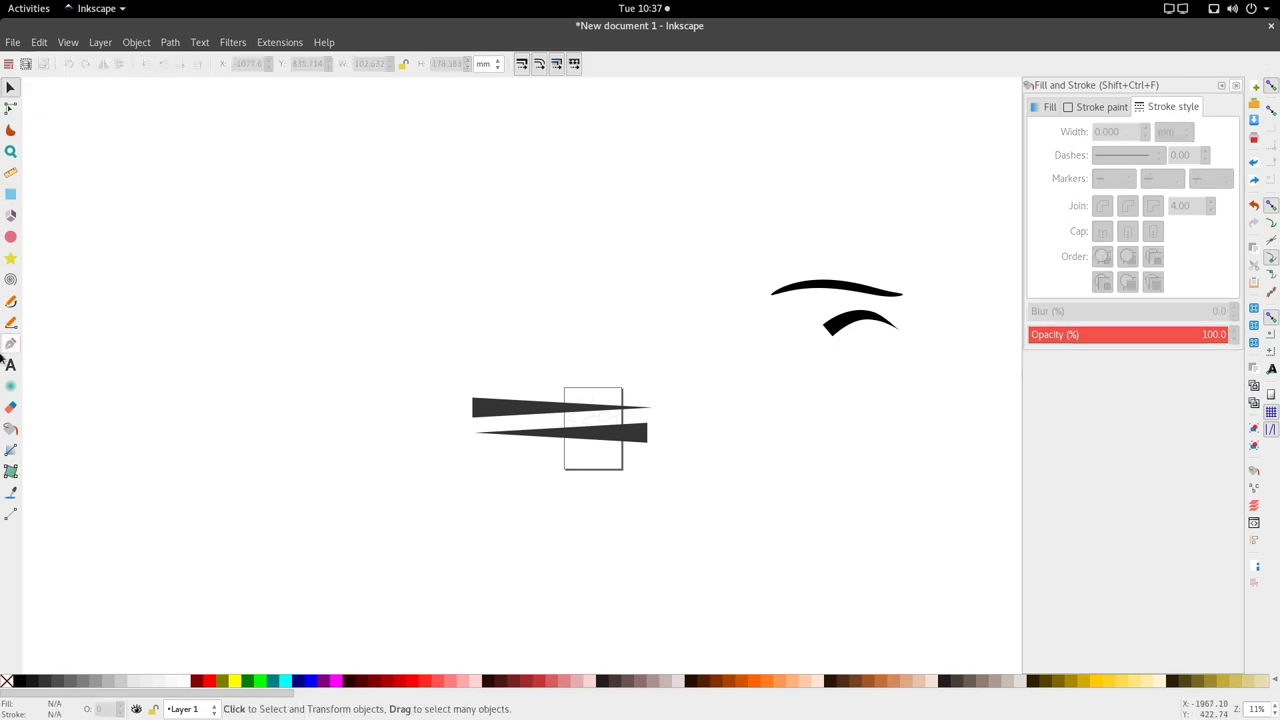
- Draw a star up and outward from the tapered triangles and reduce it to 7 corners
left_click(11, 258)
left_click_drag(281, 219, 293, 251)
scroll(305, 255, "up", 1)
scroll(147, 70, "down", 6)
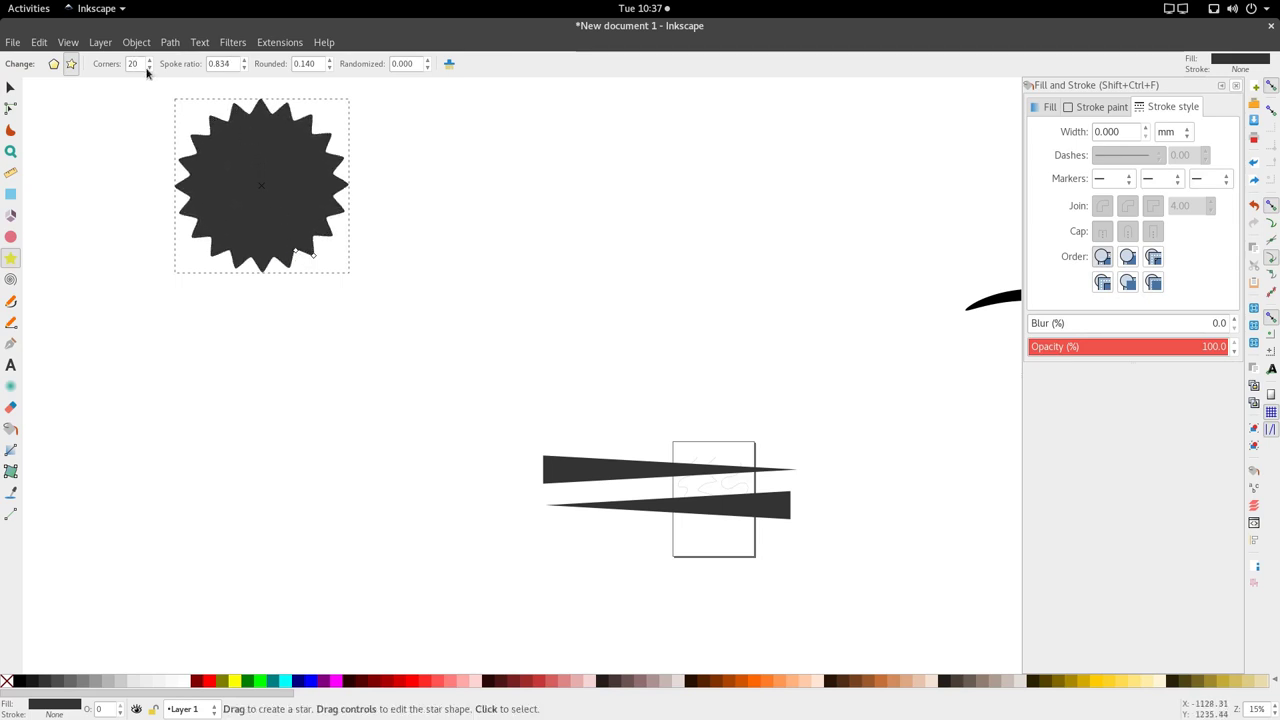
scroll(147, 70, "down", 7)
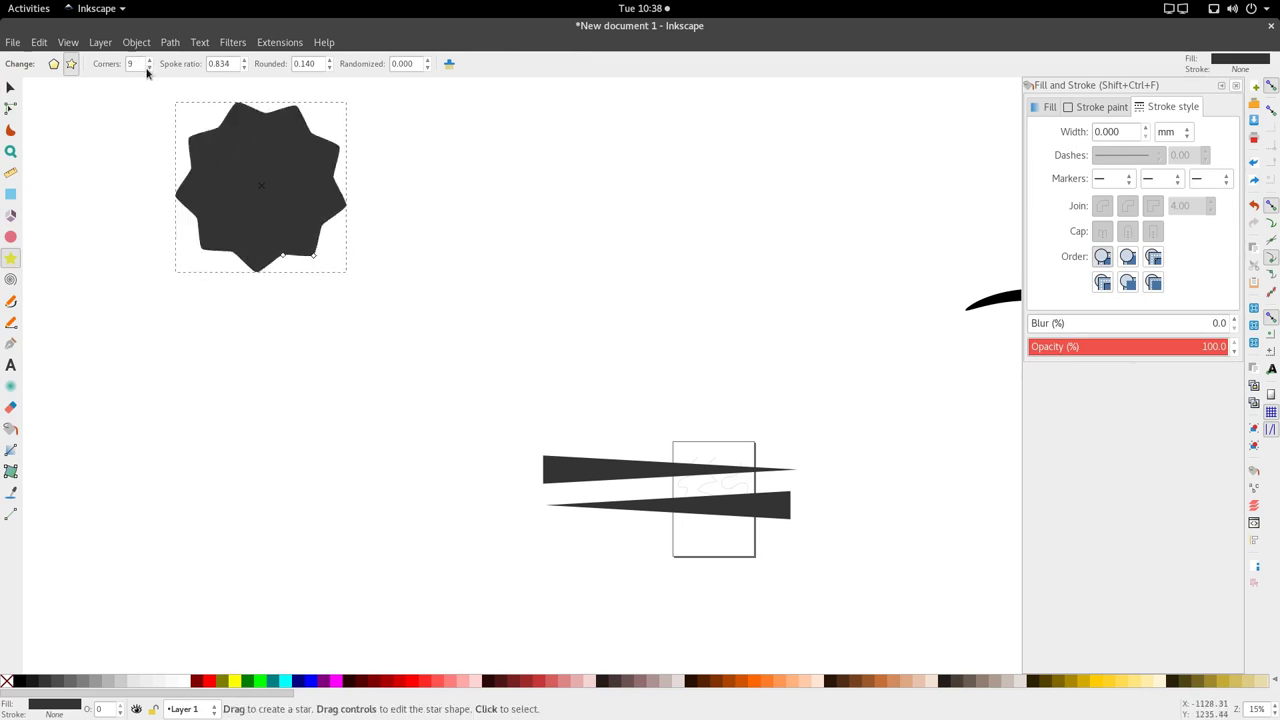
key("space")
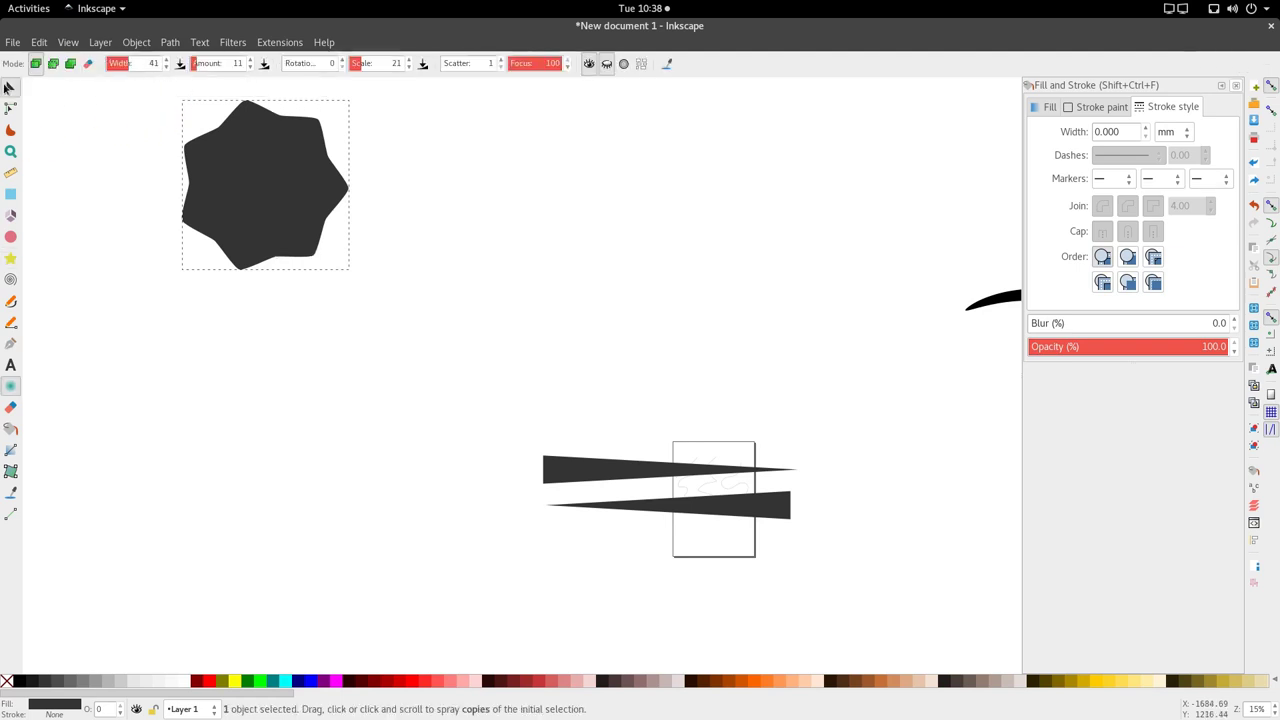
- Shift the star inward, deepen its points by reducing the base radius to span about 432 by 439 mm, and copy it
left_click_drag(305, 195, 365, 232)
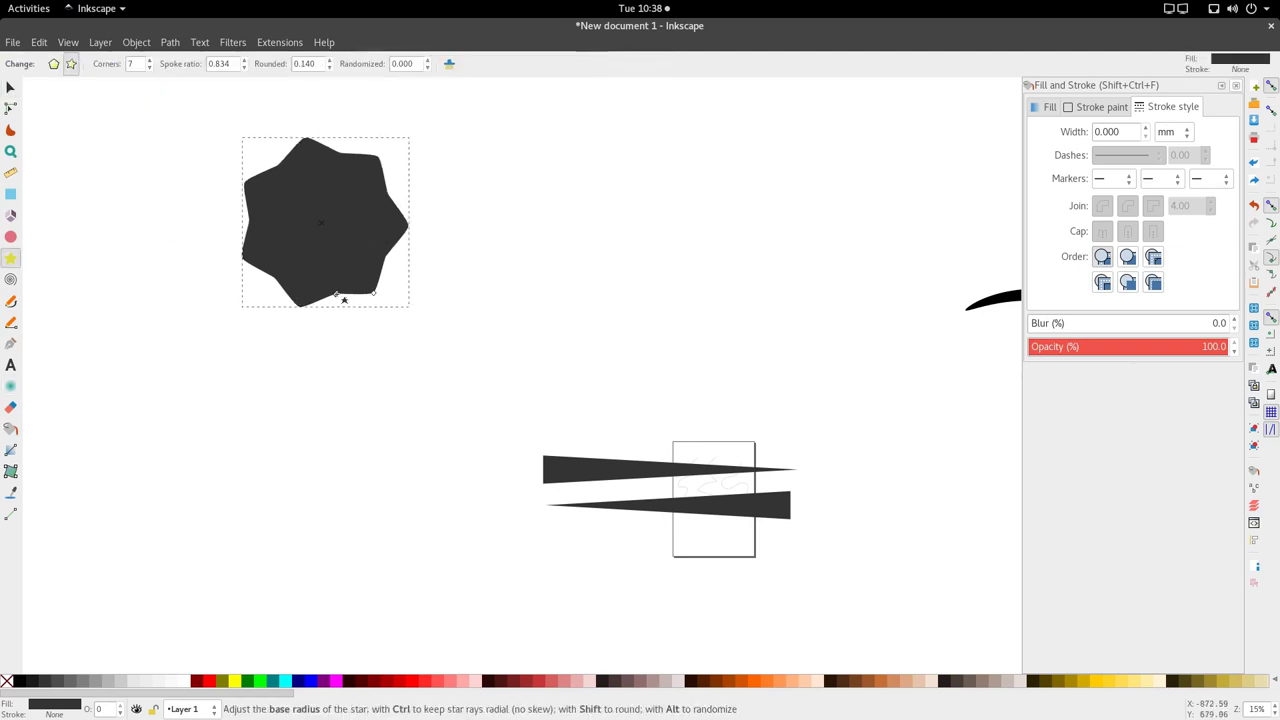
mouse_move(344, 299)
left_mouse_down()
mouse_move(367, 227)
mouse_move(323, 229)
mouse_move(343, 223)
left_mouse_up()
scroll(367, 227, "down", 3)
key("a")
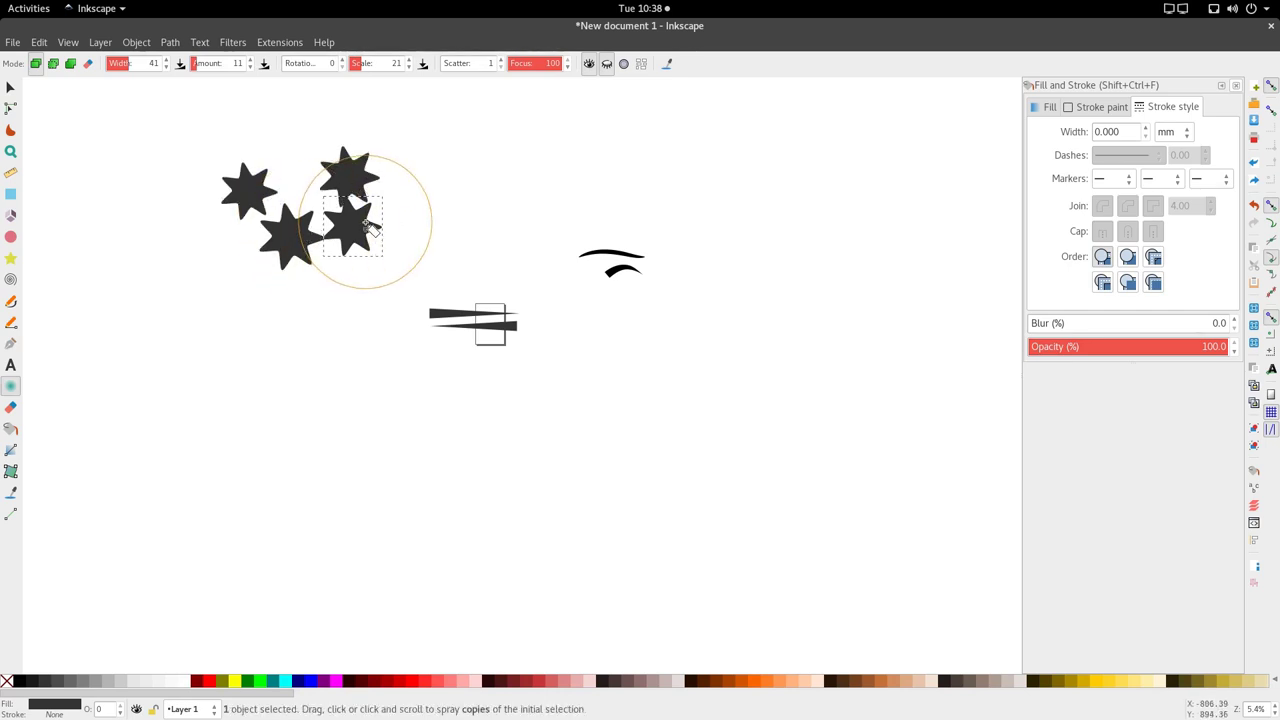
key("ctrl+z")
key("s")
scroll(389, 228, "up", 1)
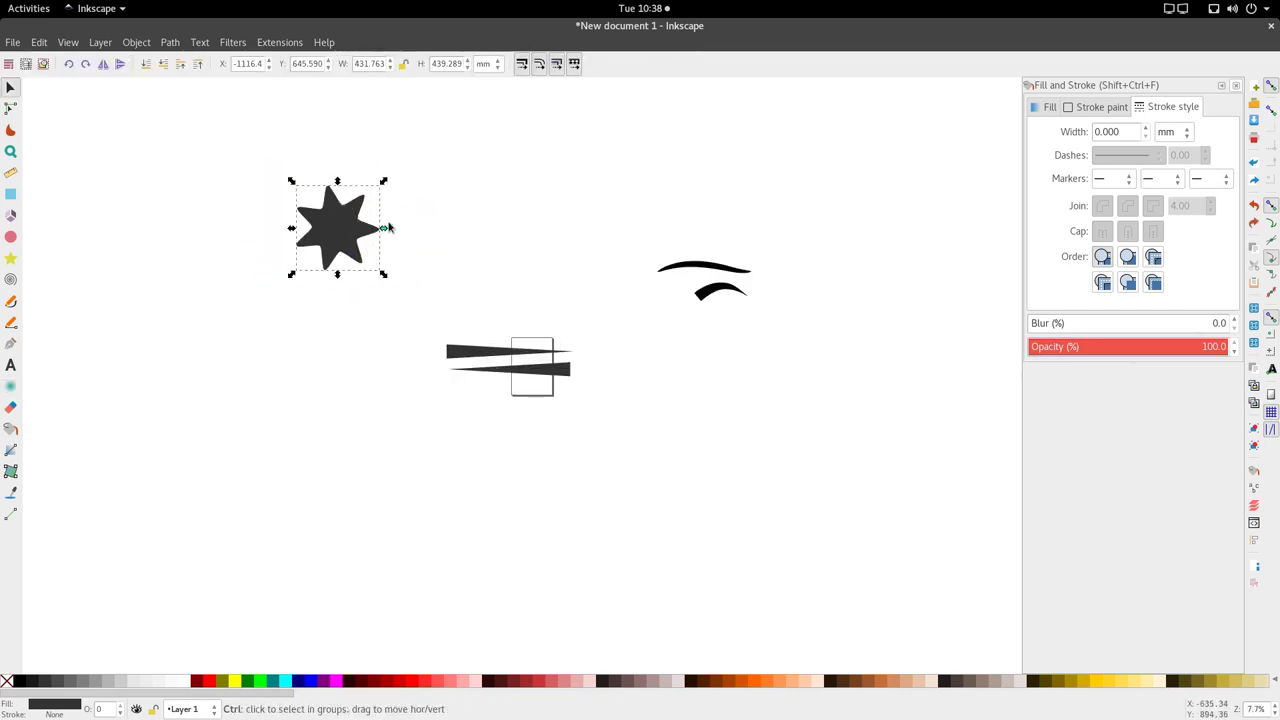
- Draw a short stroke and a longer curved one about 1367 by 505 mm with the Pencil's From clipboard shape
left_click(11, 300)
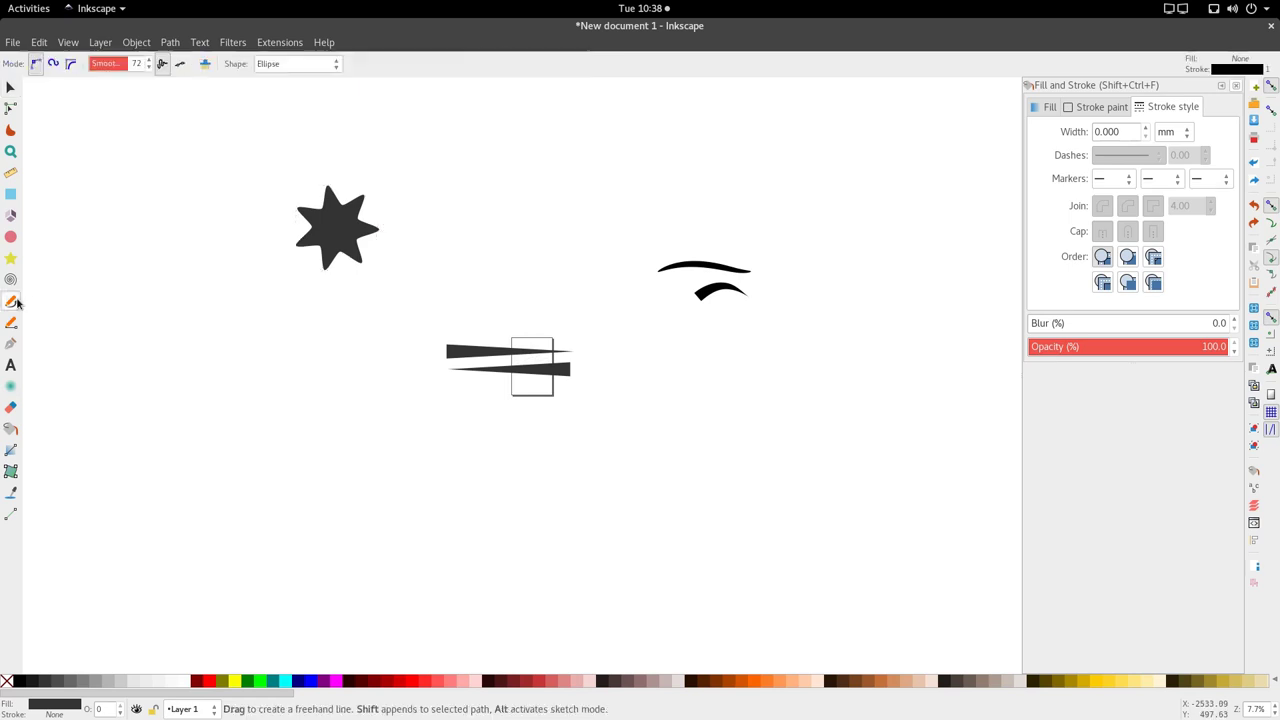
left_click(285, 63)
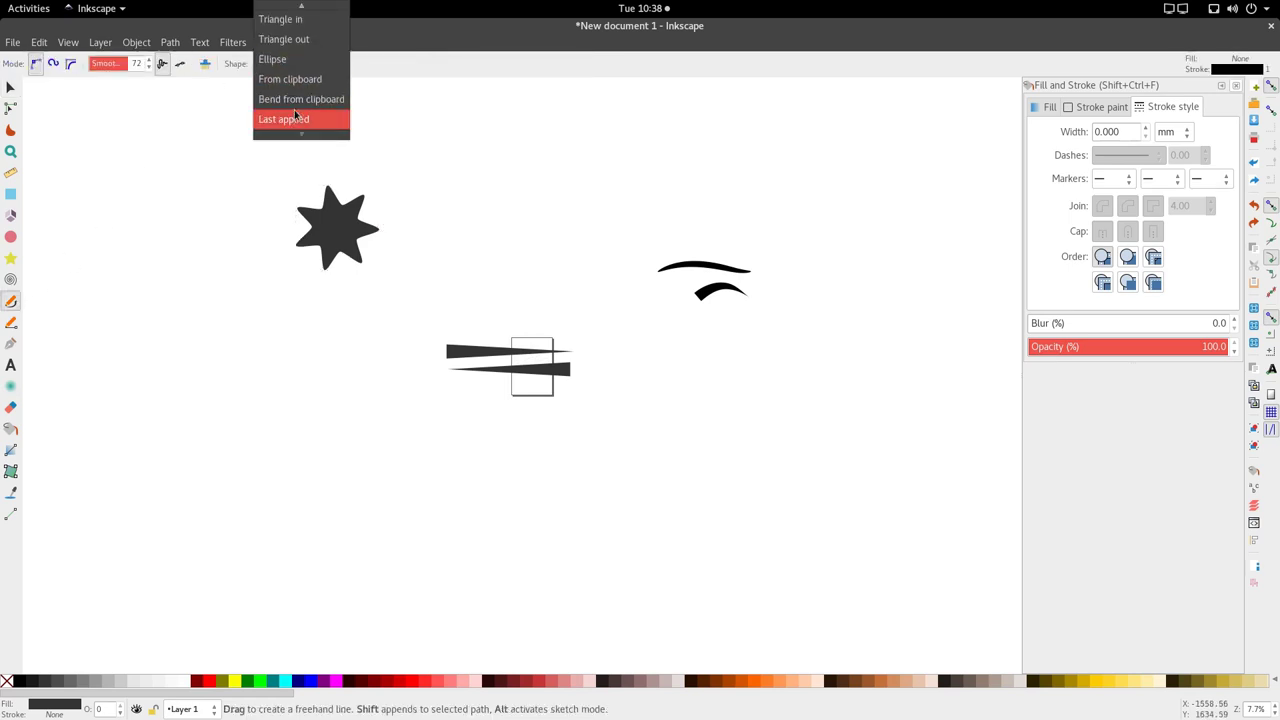
left_click(301, 82)
mouse_move(451, 172)
left_mouse_down()
mouse_move(624, 156)
mouse_move(846, 208)
left_mouse_up()
left_click_drag(923, 274, 923, 272)
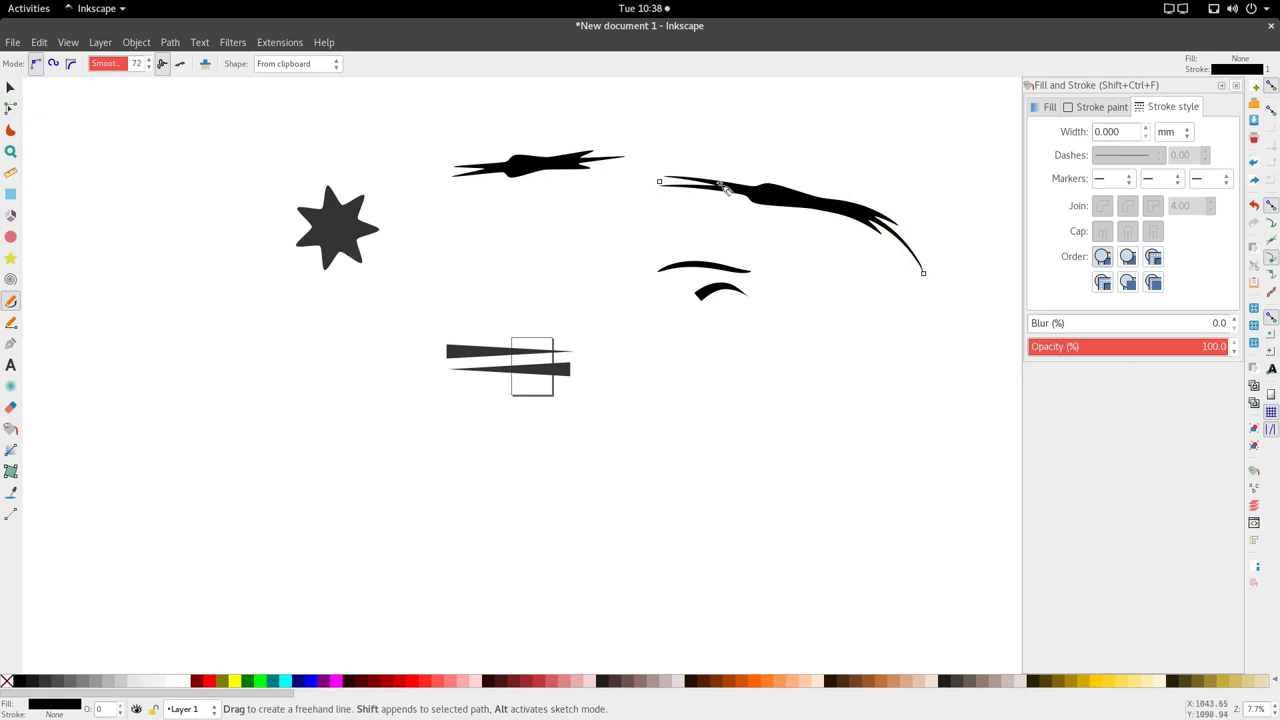
- Reshape the longer star-patterned stroke by moving two of its middle nodes along the path toward opposite ends
key("s")
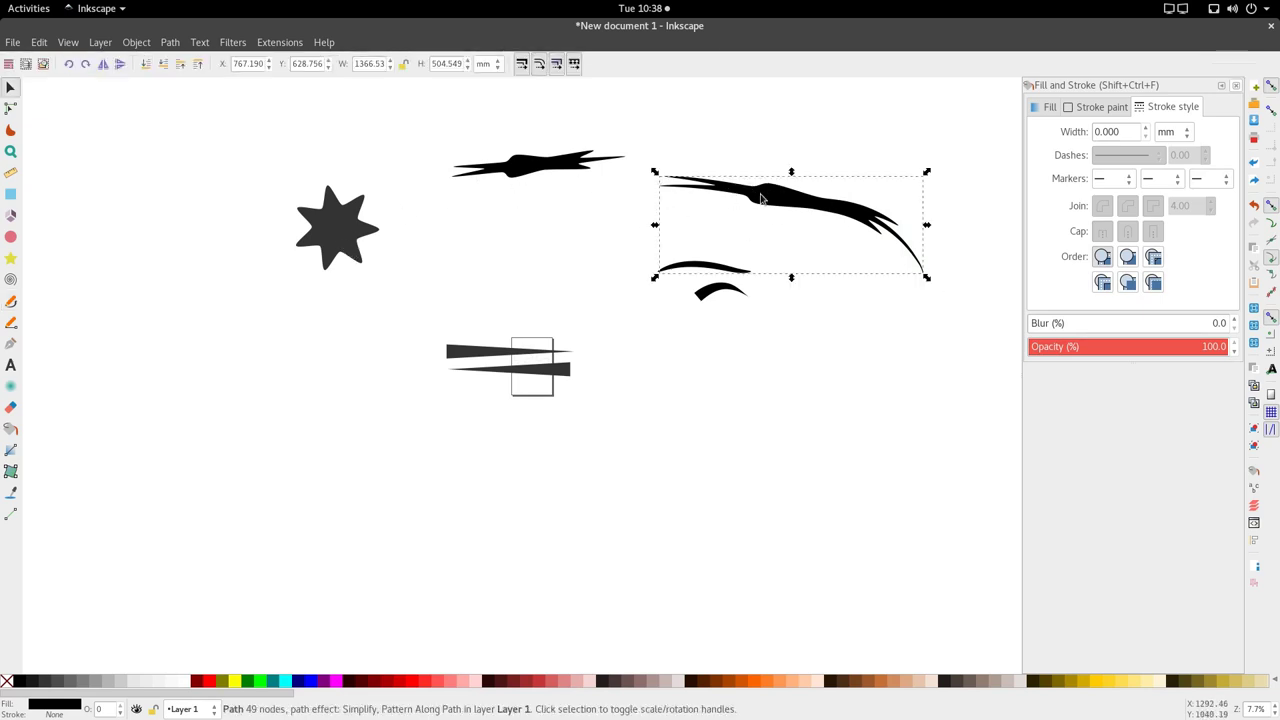
key("n")
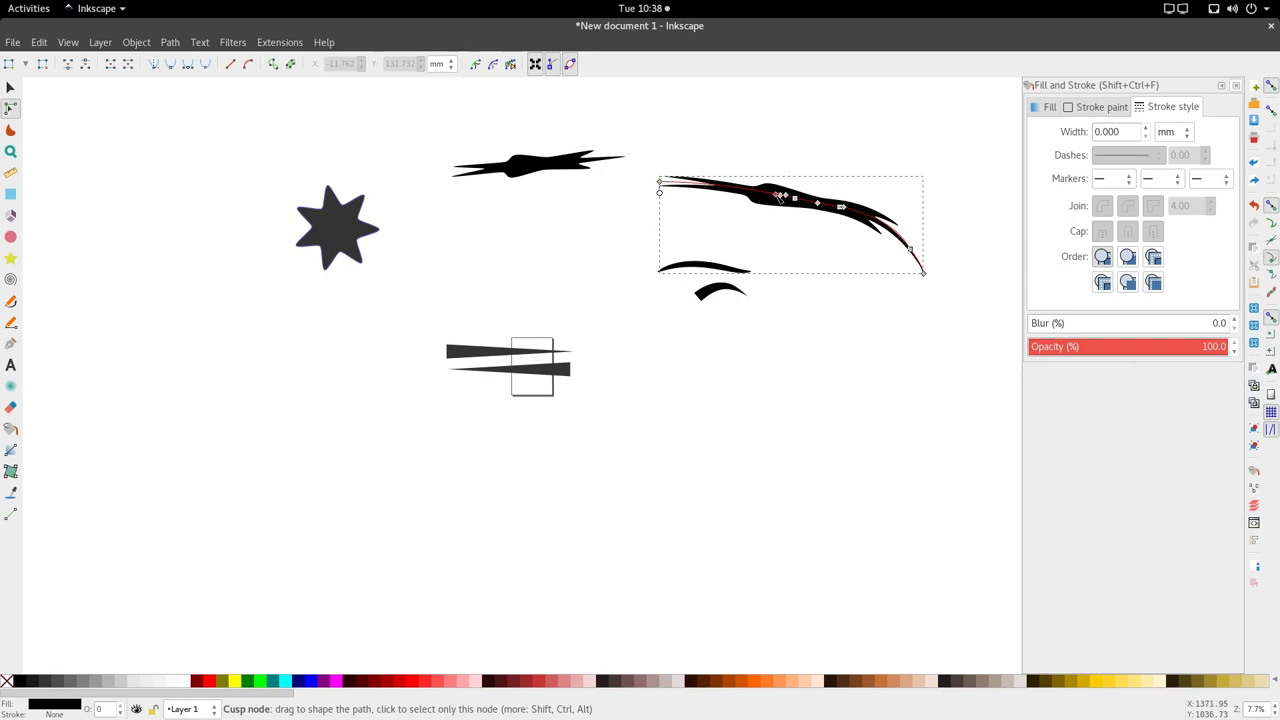
left_click_drag(779, 195, 743, 188)
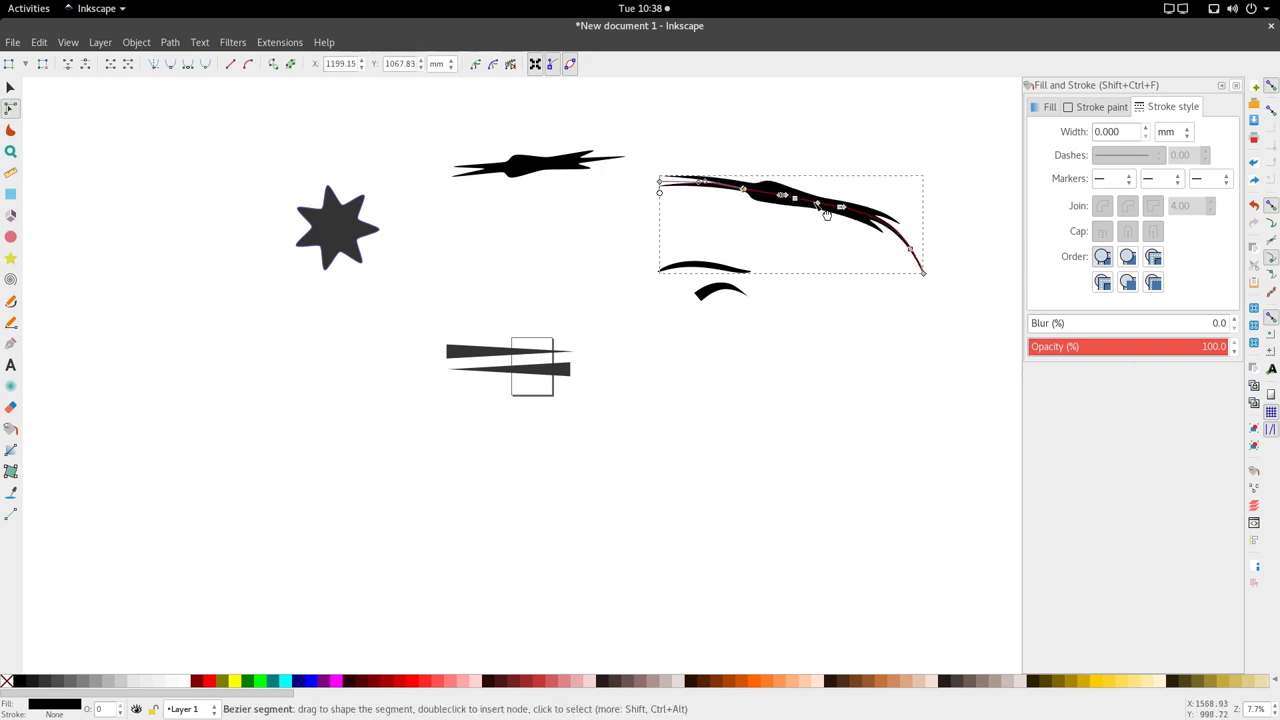
left_click_drag(820, 206, 864, 214)
key("s")
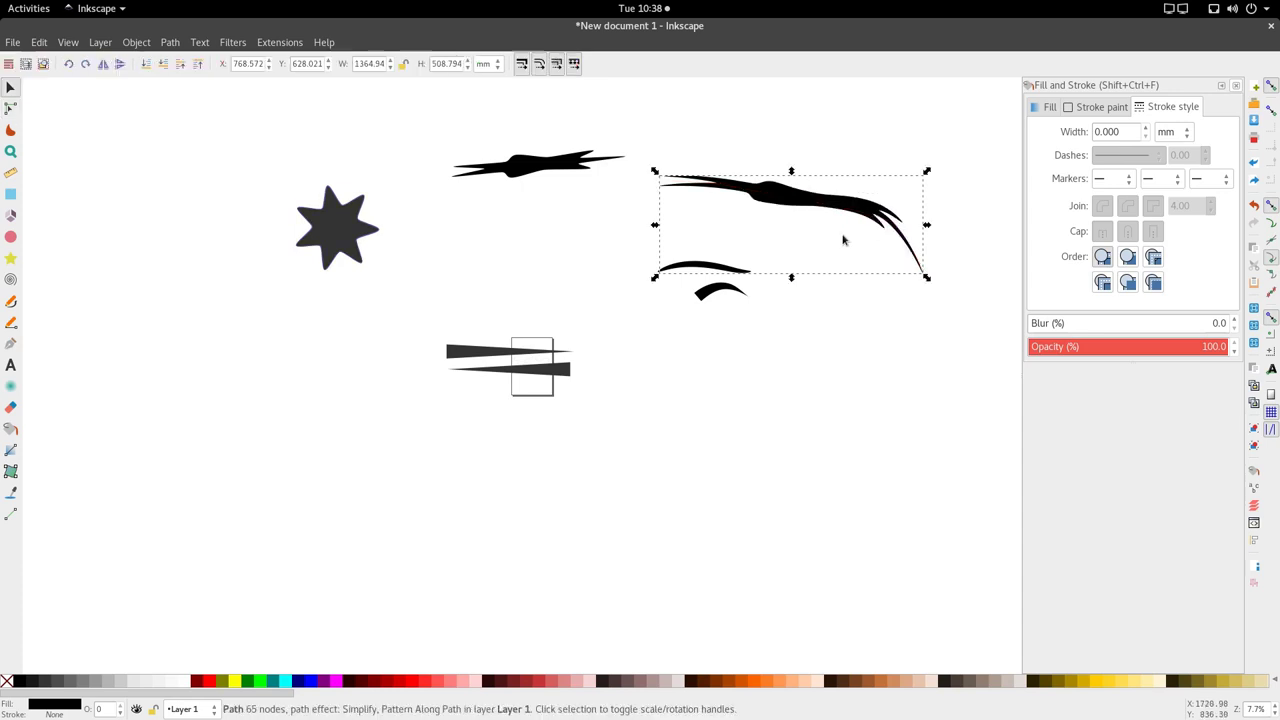
- Move another middle node of the longer star-patterned stroke toward its start, to about X 1303 mm, Y 1057 mm
key("Escape")
double_click(786, 196)
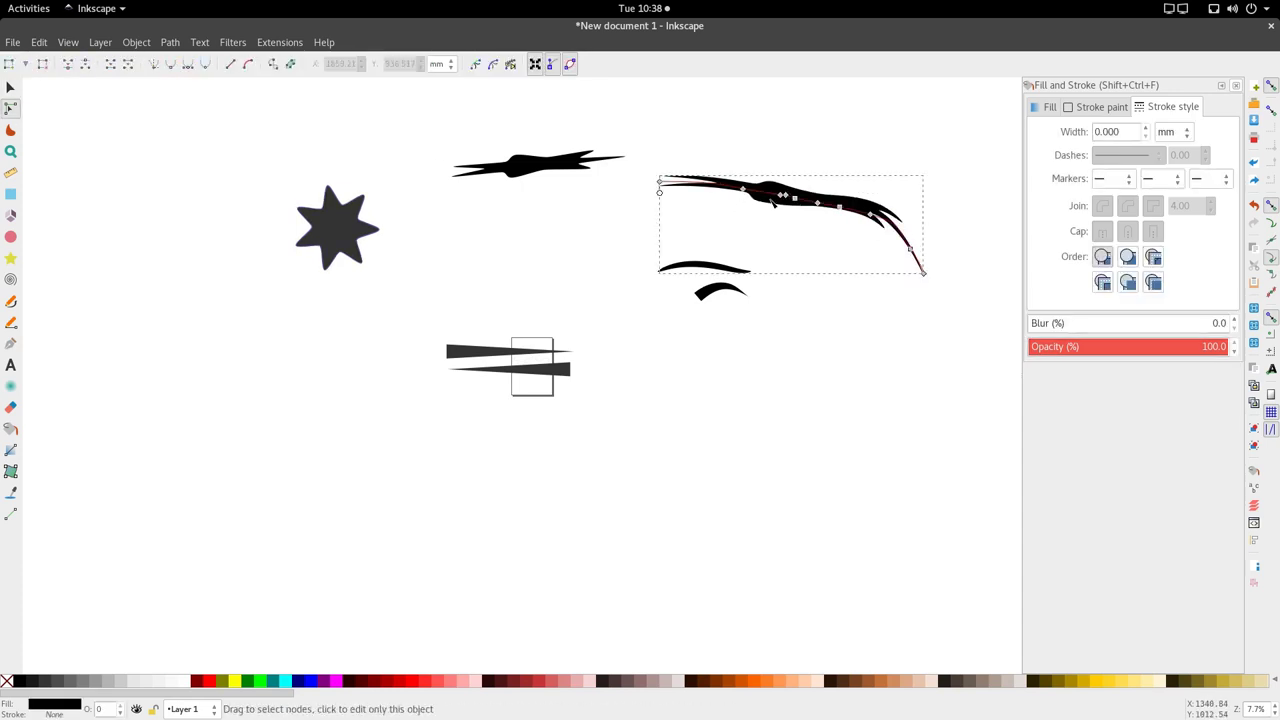
left_click_drag(786, 196, 763, 192)
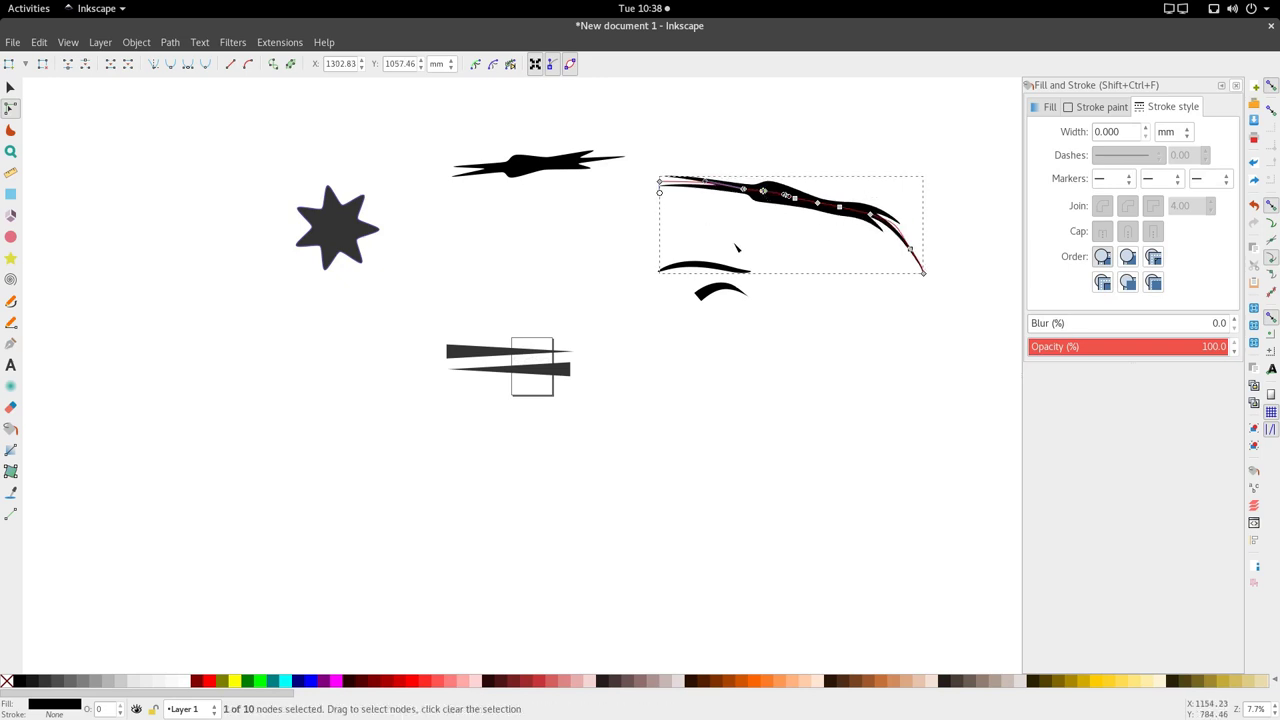
- Delete both star-patterned strokes made with the From clipboard shape
key("s")
scroll(650, 195, "down", 1)
scroll(615, 190, "up", 2)
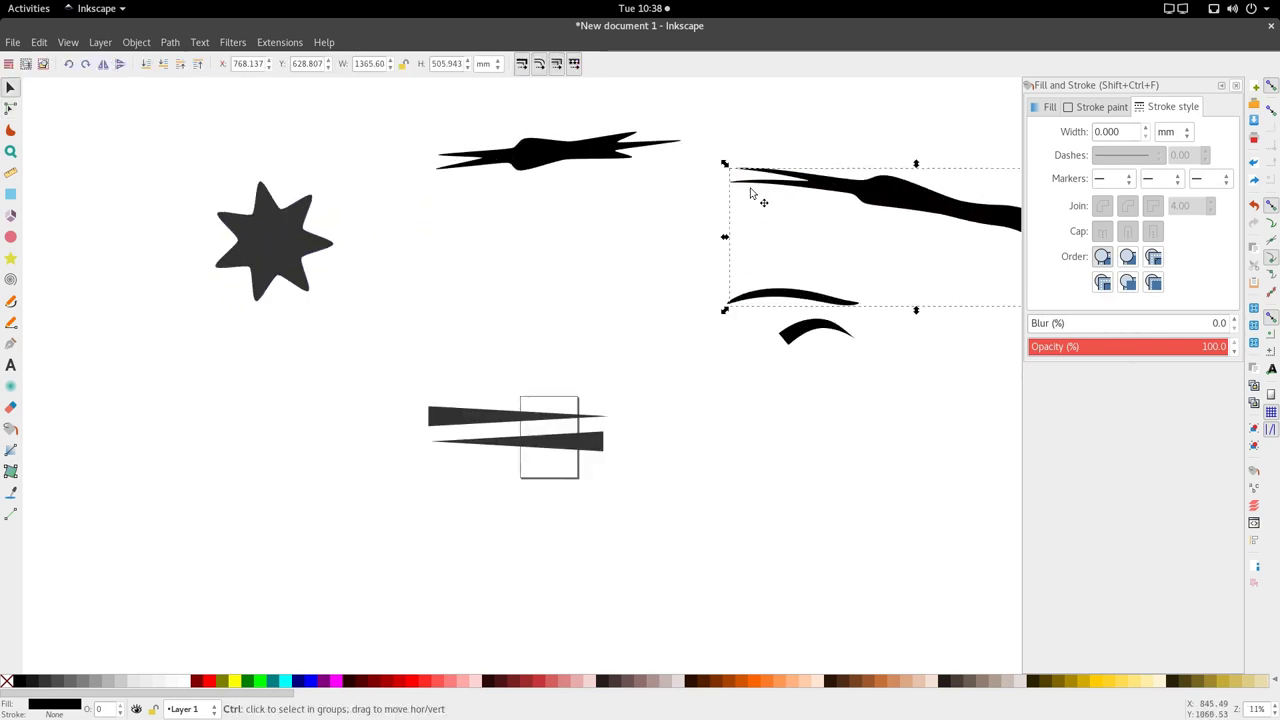
scroll(752, 193, "down", 3)
left_click(600, 167, "shift")
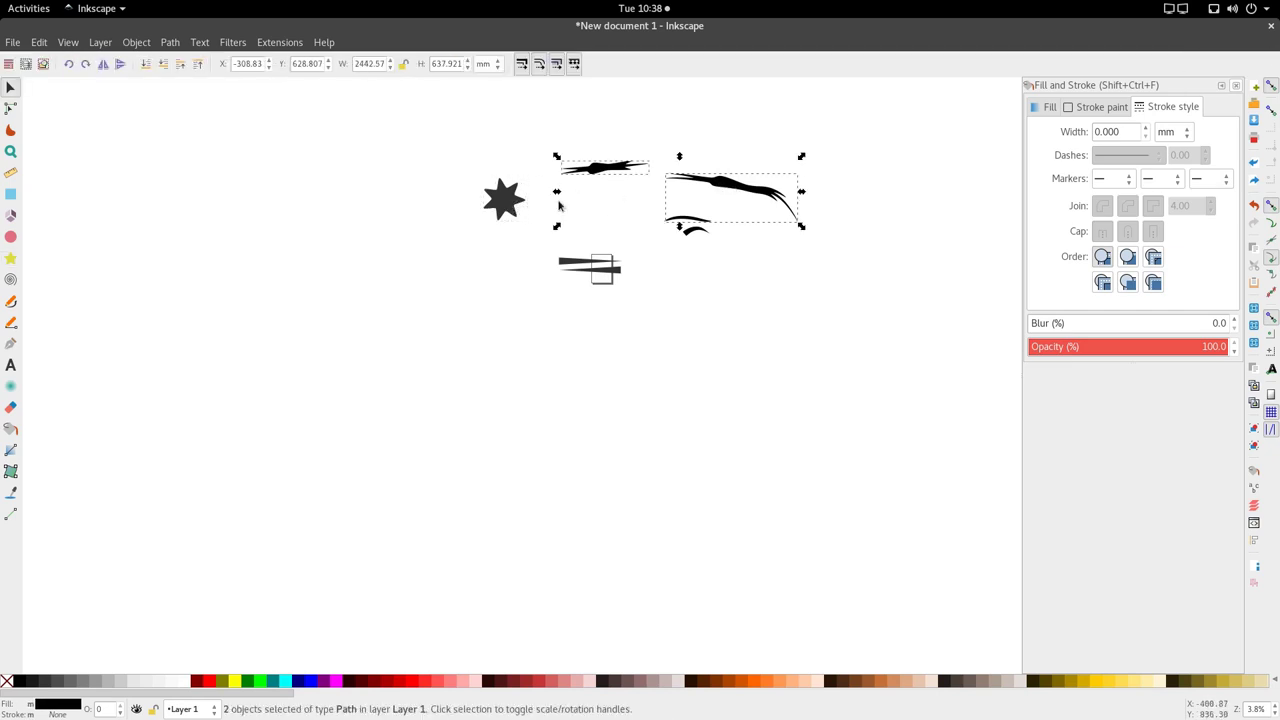
key("Delete")
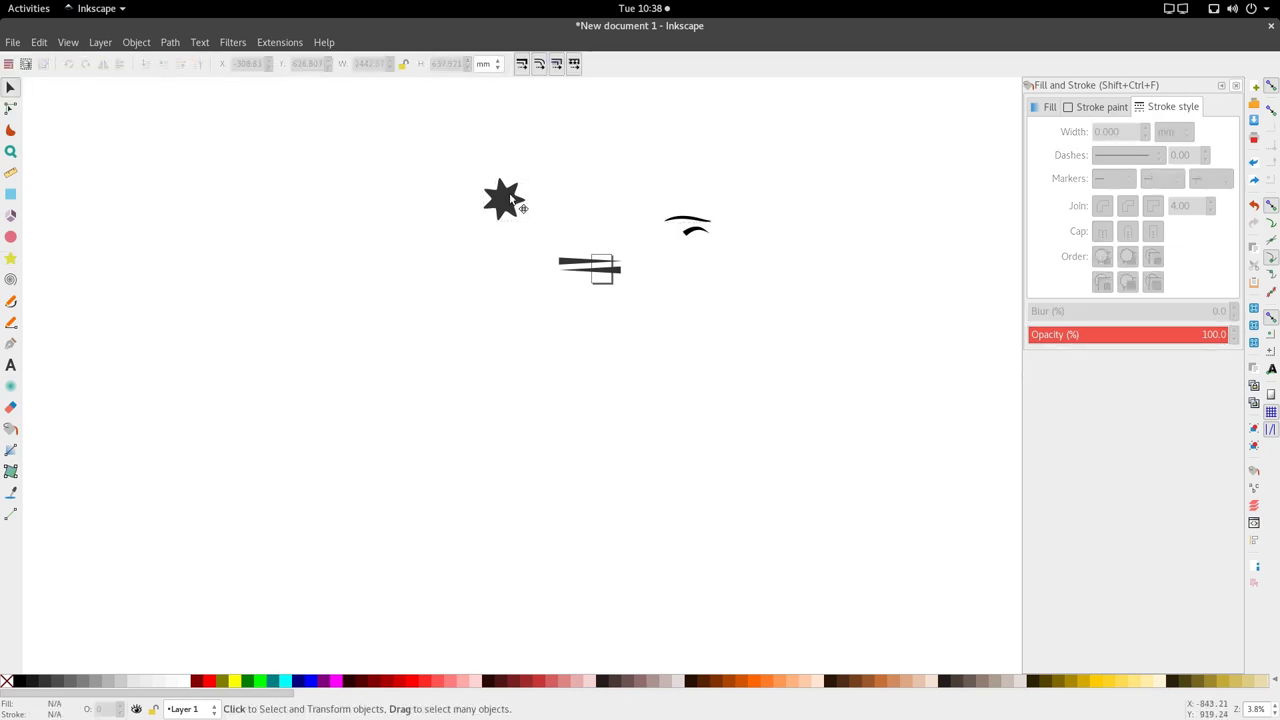
- Draw a short straight stroke and a longer S-curved one with the Pencil's Bend from clipboard shape, using the seven-pointed star
left_click(510, 200)
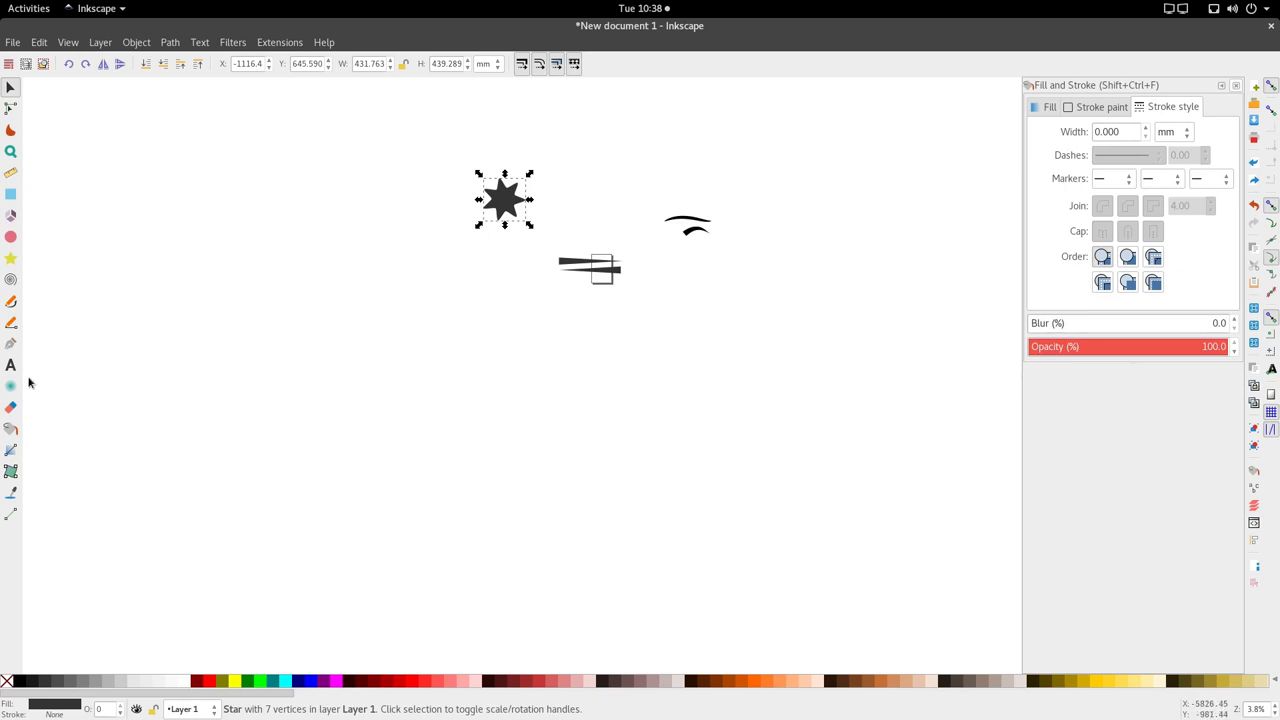
left_click(11, 301)
left_click(290, 64)
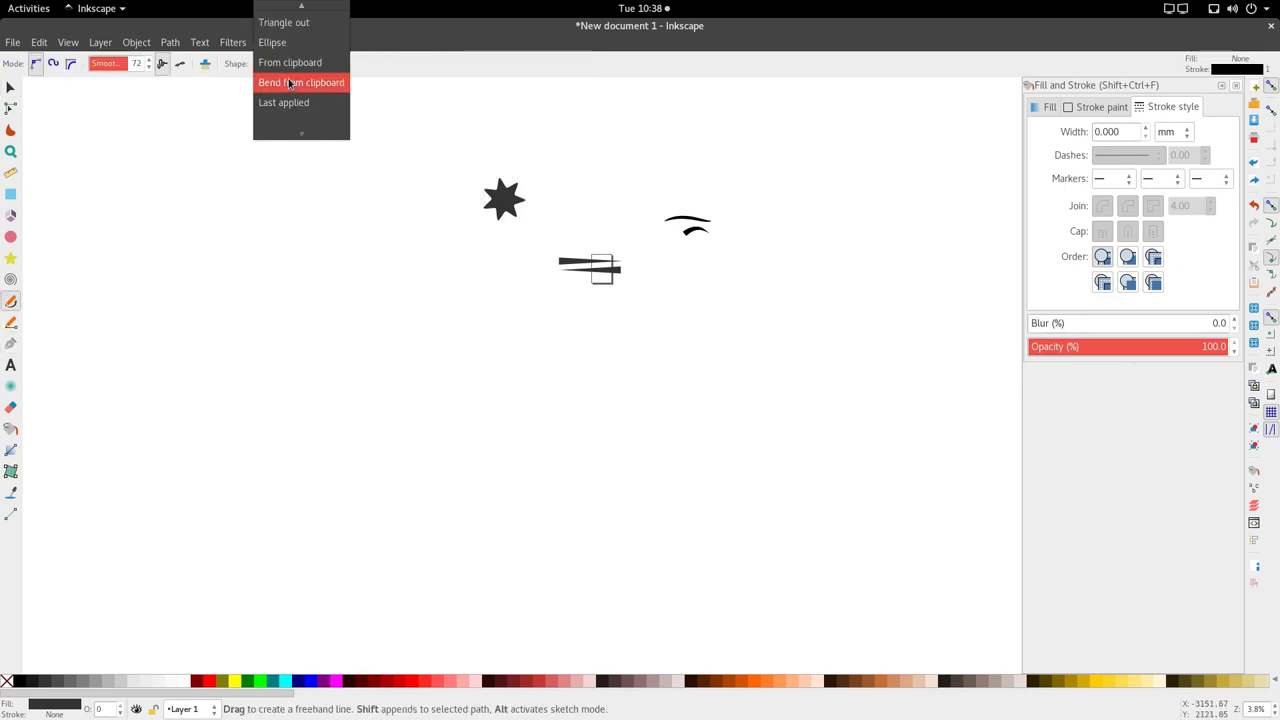
left_click(293, 88)
left_click(310, 158)
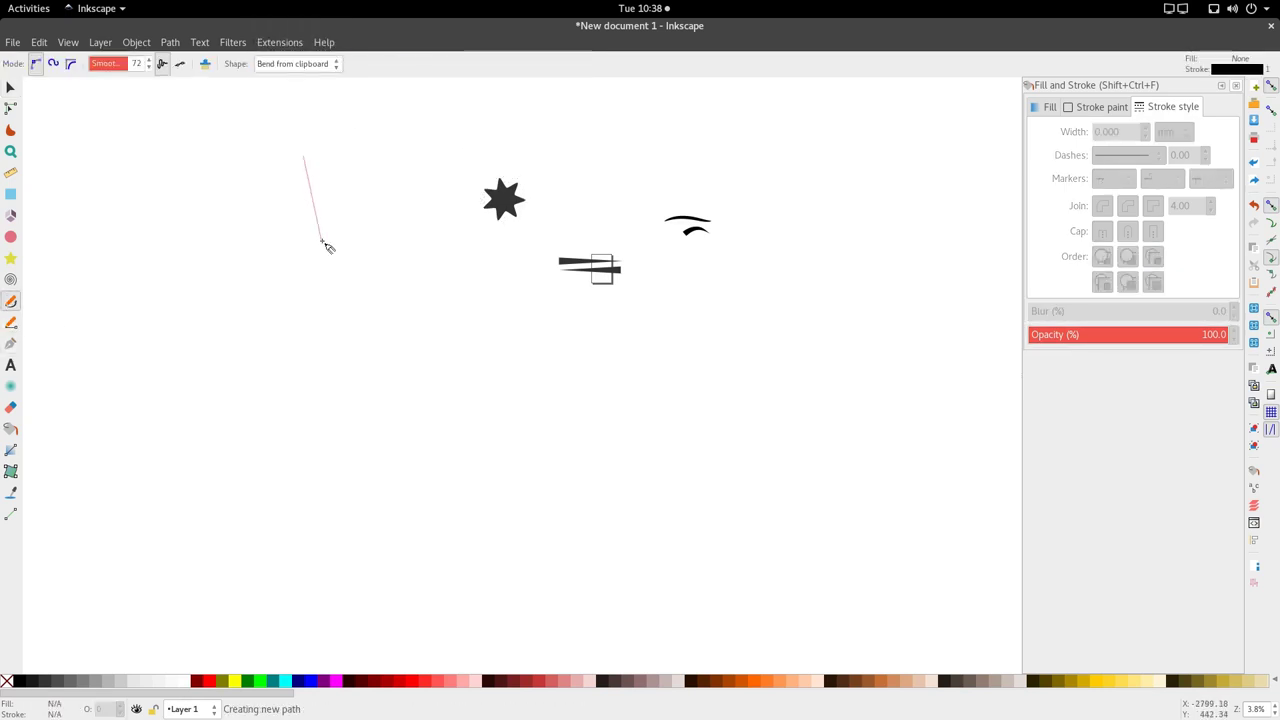
left_click(480, 116)
left_click_drag(540, 130, 638, 132)
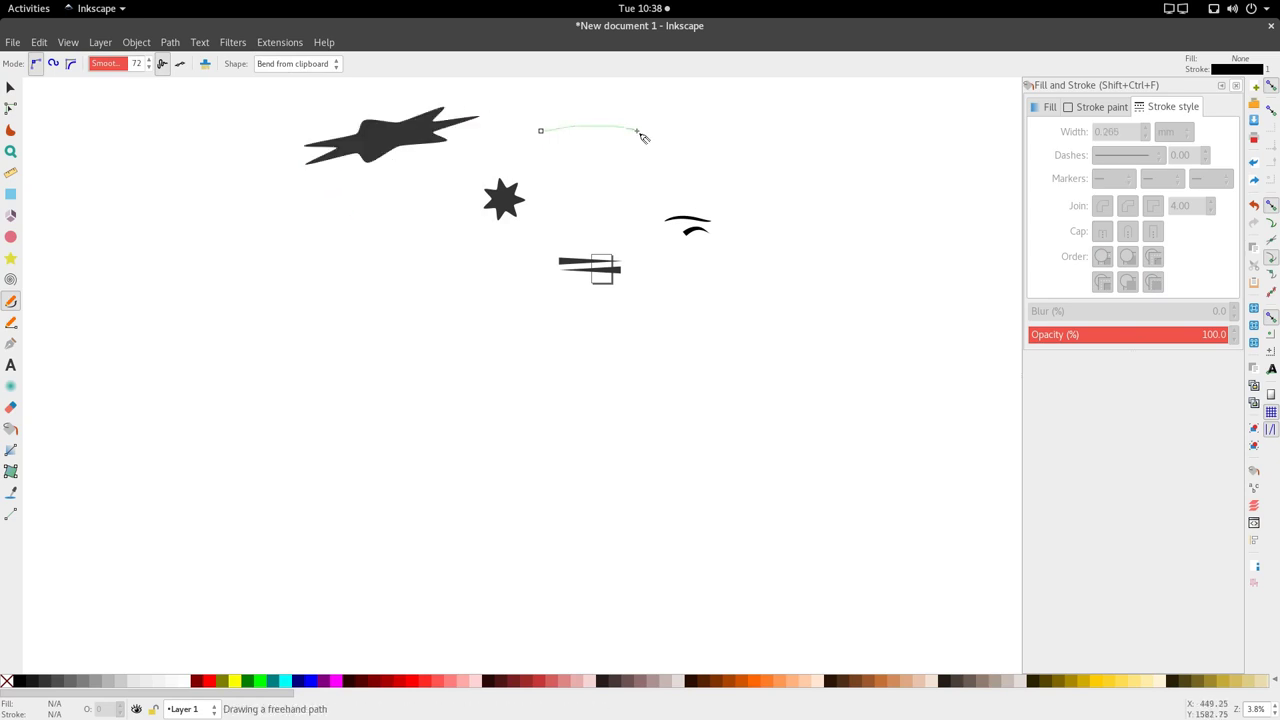
left_click_drag(727, 192, 767, 148)
- Select the longer bent star and make it slightly narrower with its on-canvas width handle
key("s")
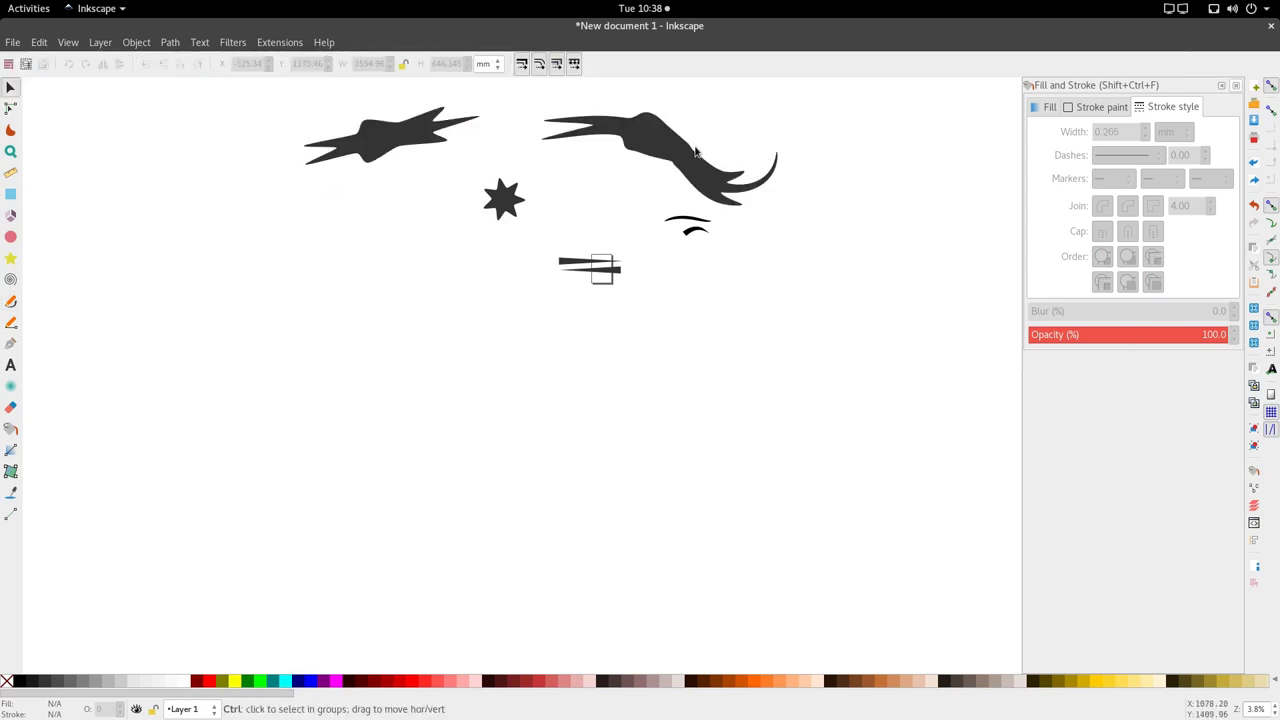
scroll(690, 172, "up", 3)
scroll(673, 166, "down", 3)
left_click(672, 168)
key("shift+F9")
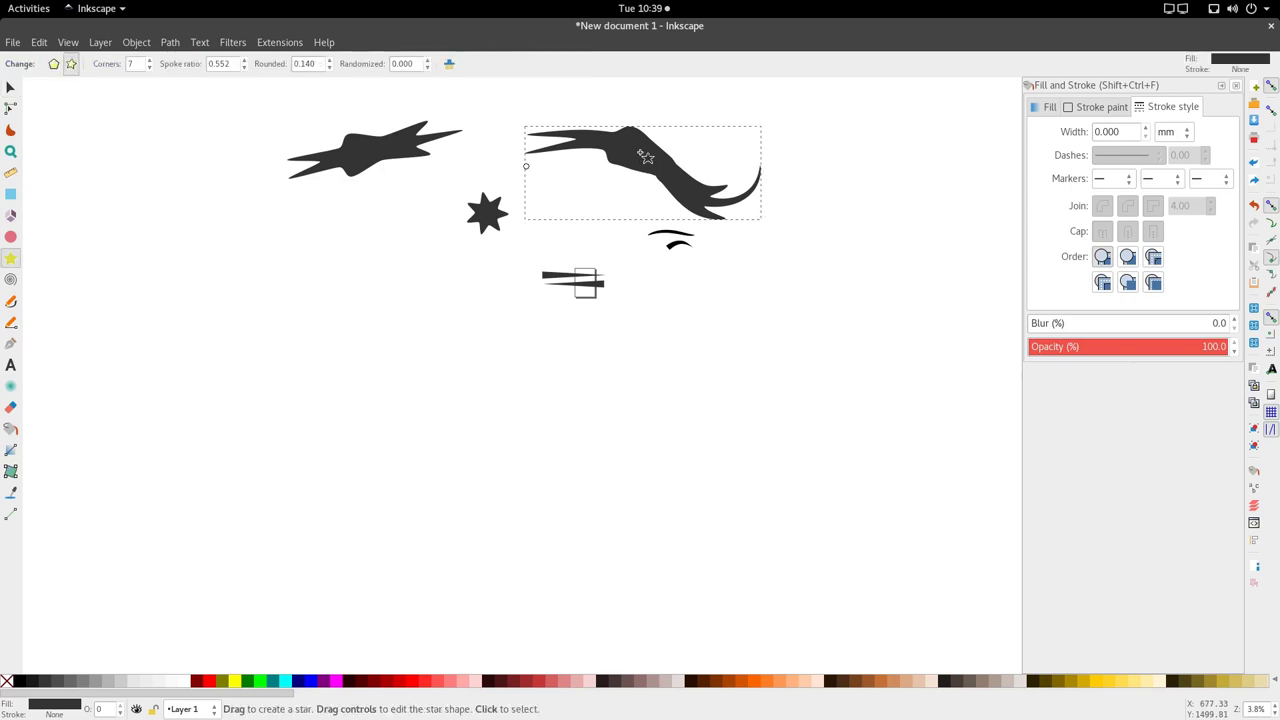
left_click_drag(527, 166, 523, 128)
- Widen the shorter bent star with its width handle until it spans about 1873 by 1349 mm
left_click(421, 148)
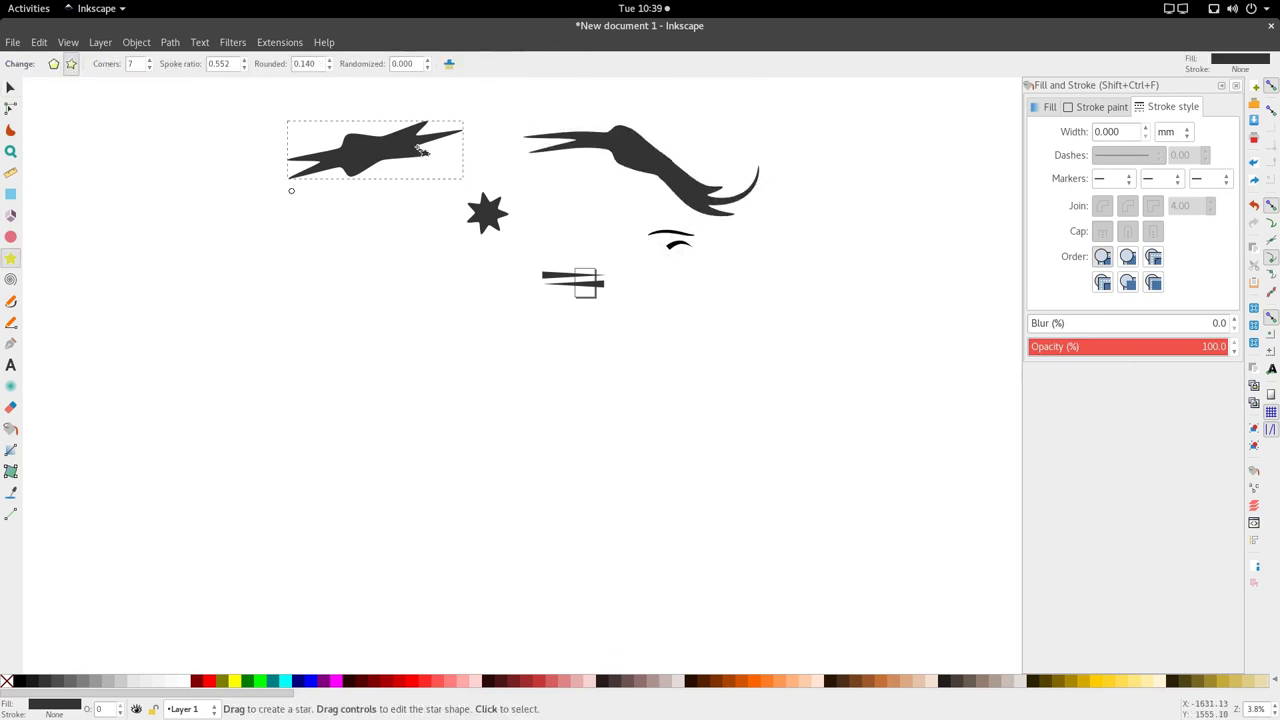
left_click_drag(290, 194, 302, 231)
key("space")
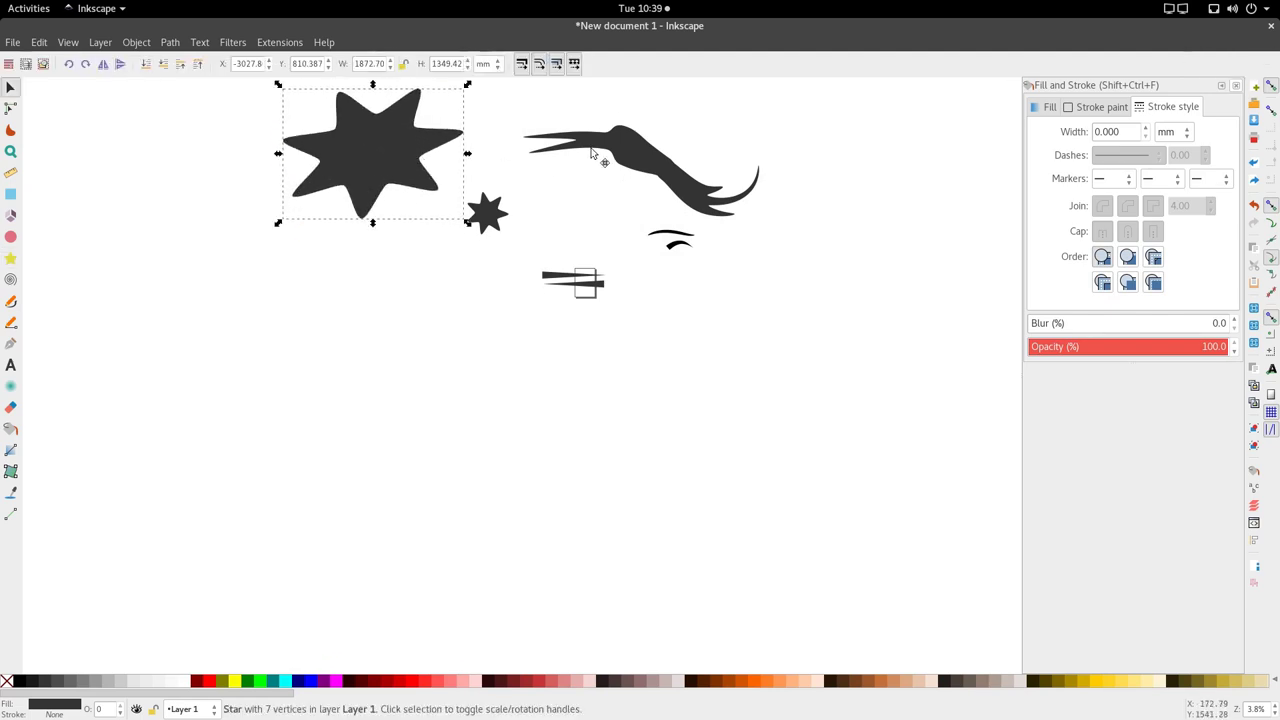
- Widen the longer bent star with its width handle until it spans about 2452 by 1140 mm
left_click(597, 157)
left_click_drag(530, 133, 558, 165)
key("space")
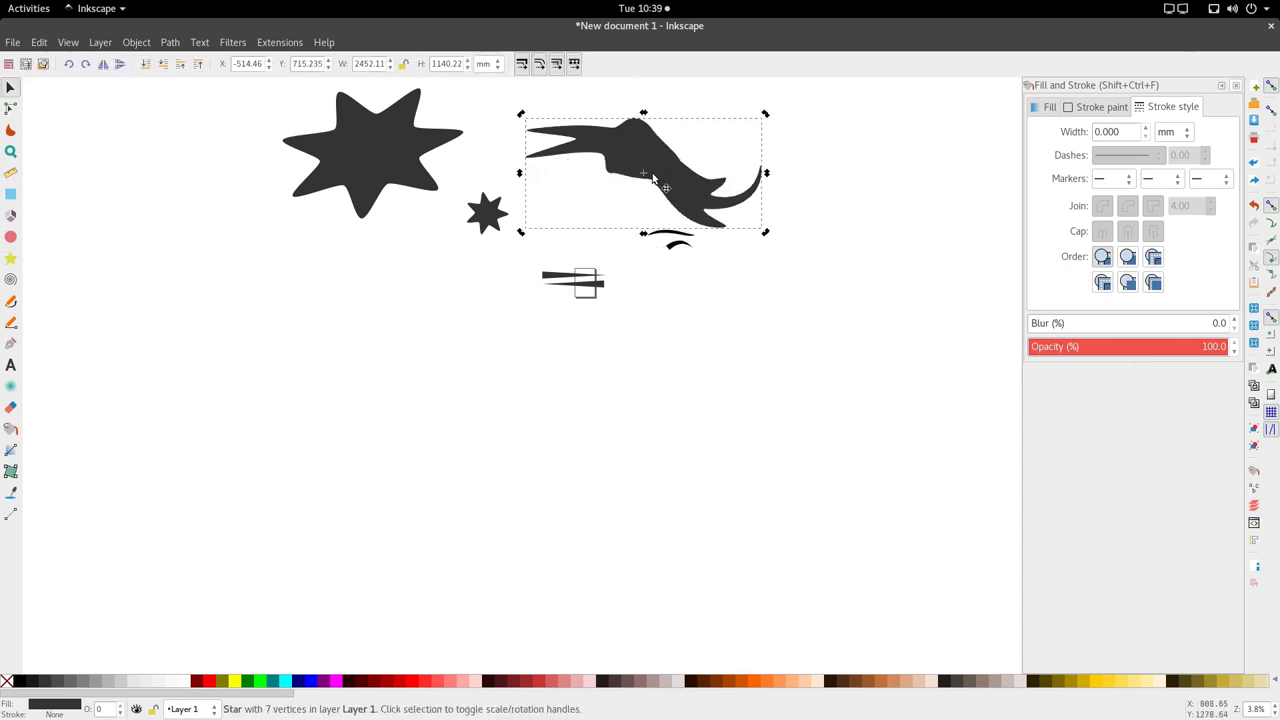
key("space")
key("space")
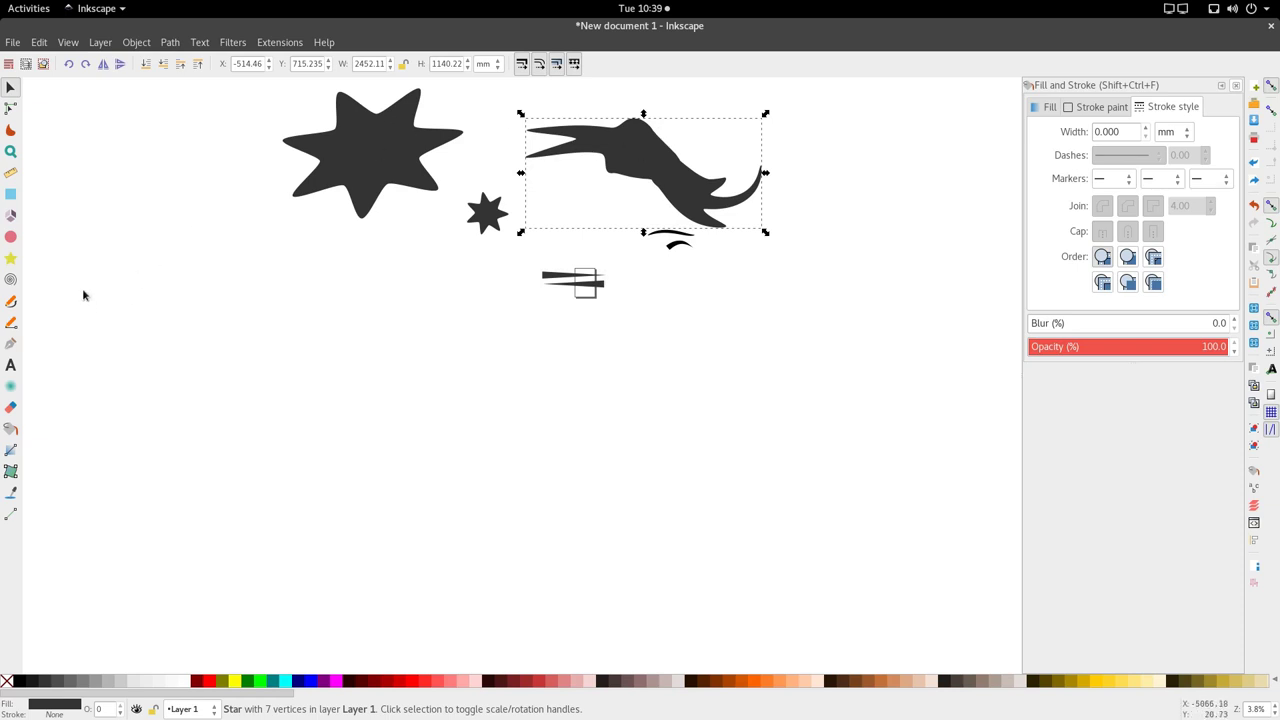
left_click(10, 88)
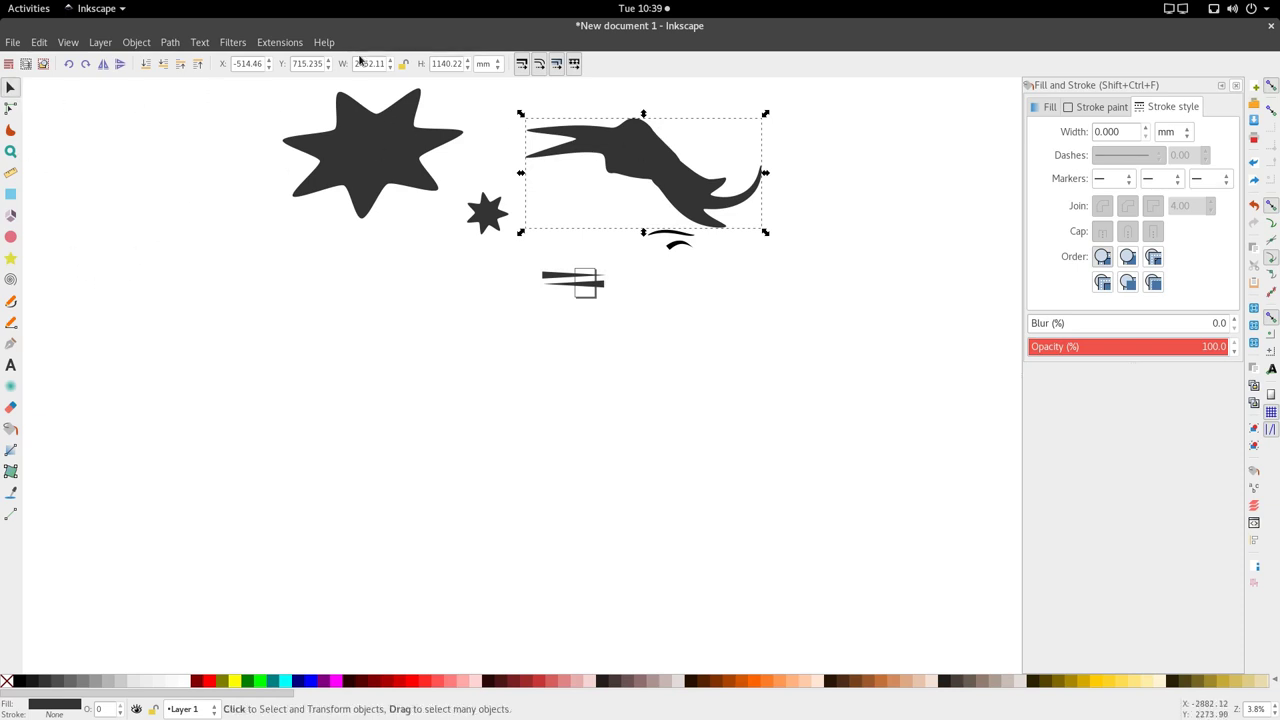
left_click(7, 325)
left_click(10, 301)
left_click(259, 64)
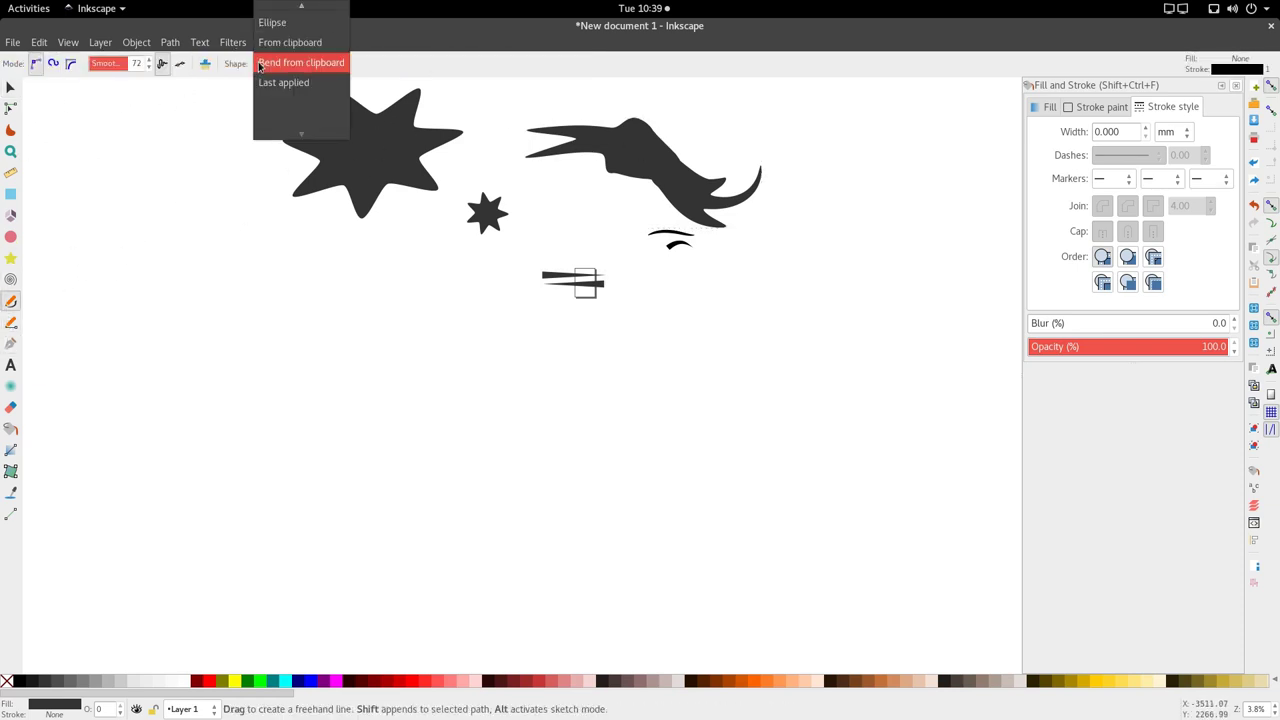
left_click(262, 64)
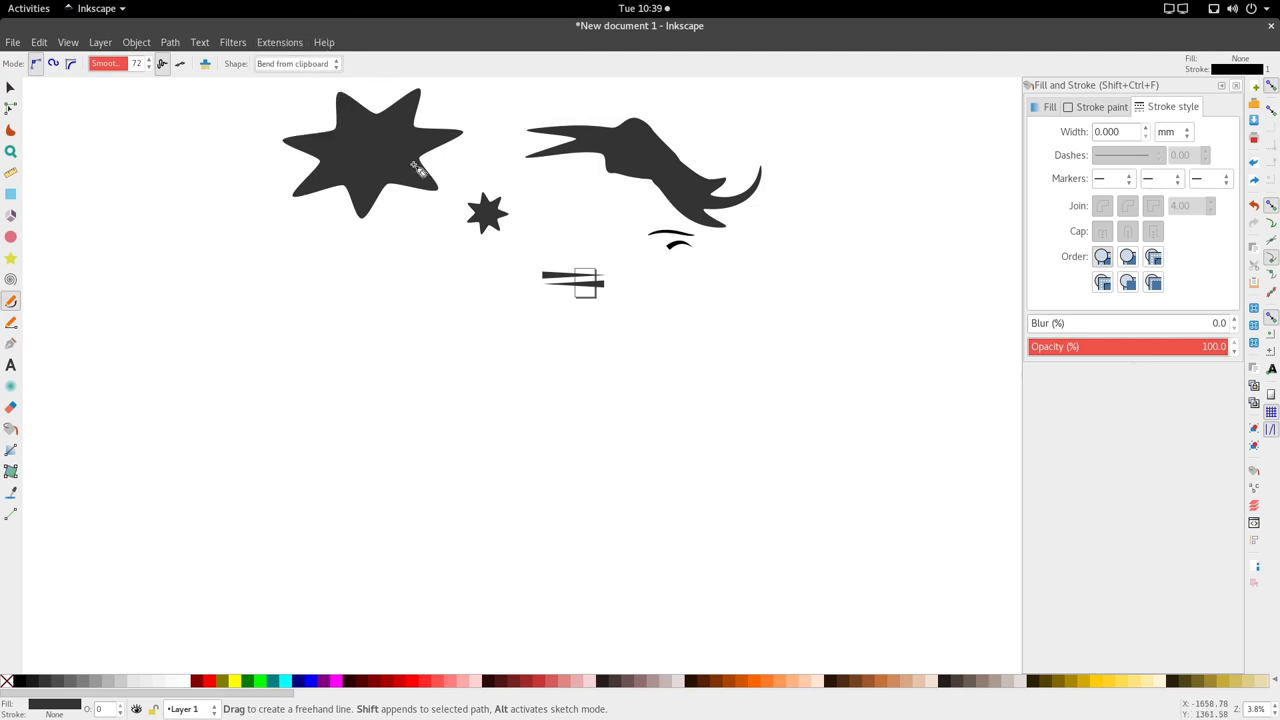
- Select the two bent stars, the small star, both triangle strokes and both thin curved strokes, and move them to about X -2910, Y -720 mm
key("s")
left_click(400, 160)
left_click(657, 171, "shift")
left_click(500, 208, "shift")
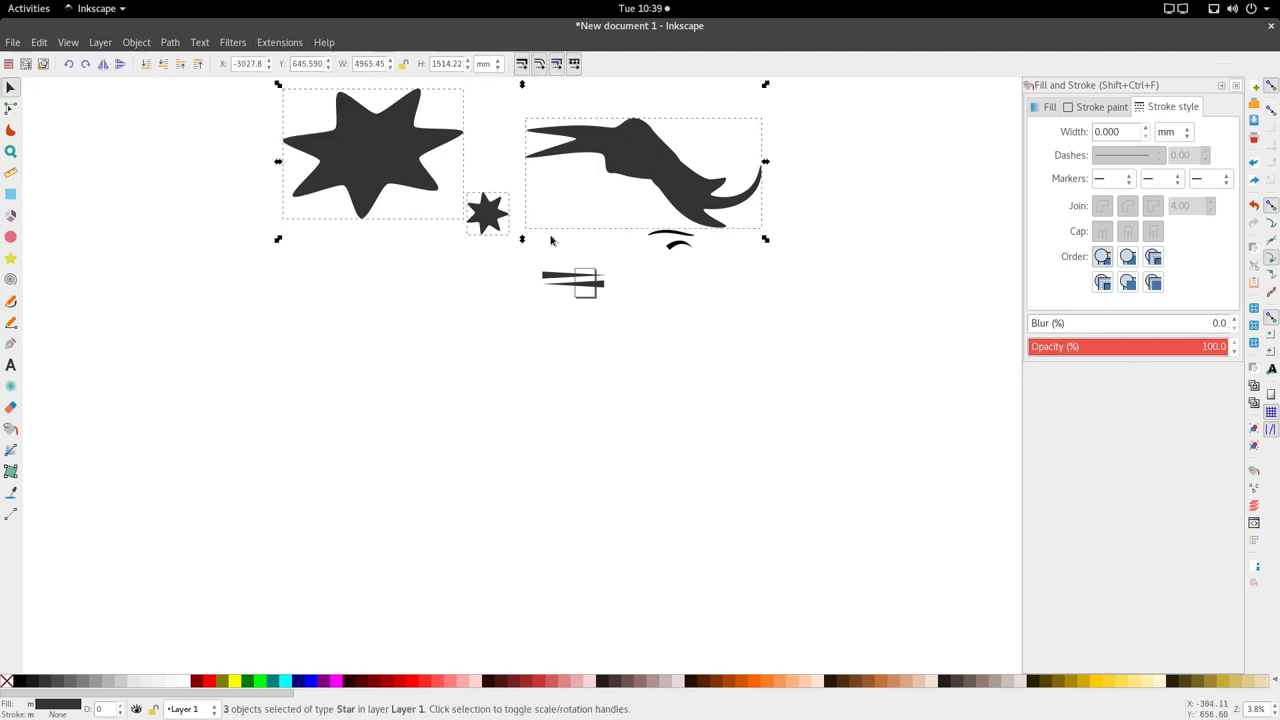
left_click(584, 294, "shift")
left_click(589, 285, "shift")
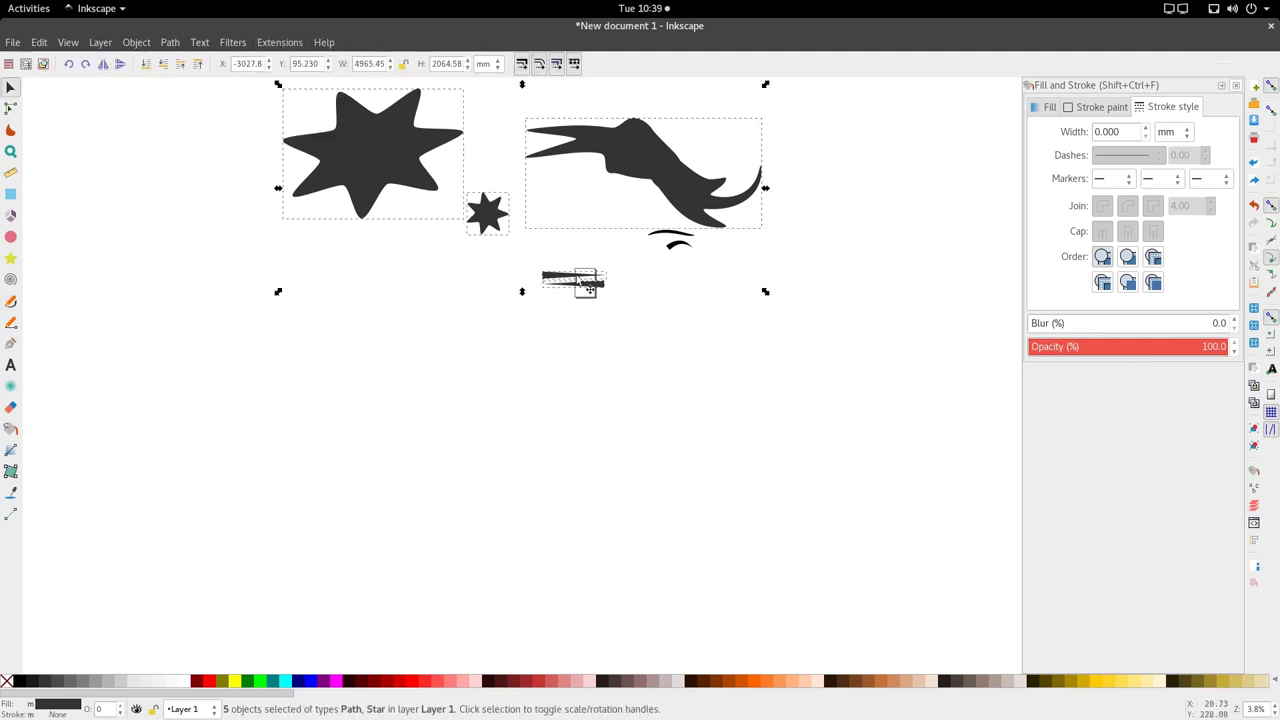
left_click(690, 234, "shift")
left_click(637, 250, "shift")
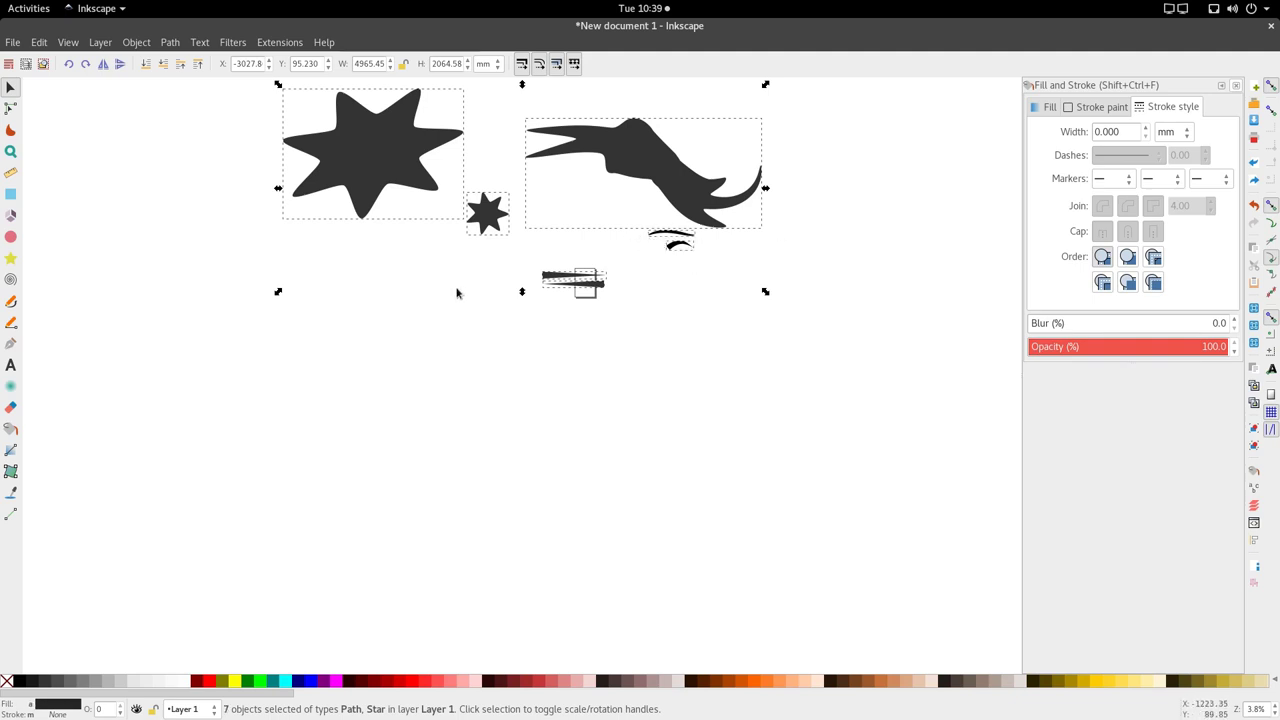
left_click_drag(490, 232, 502, 310)
scroll(645, 252, "down", 1)
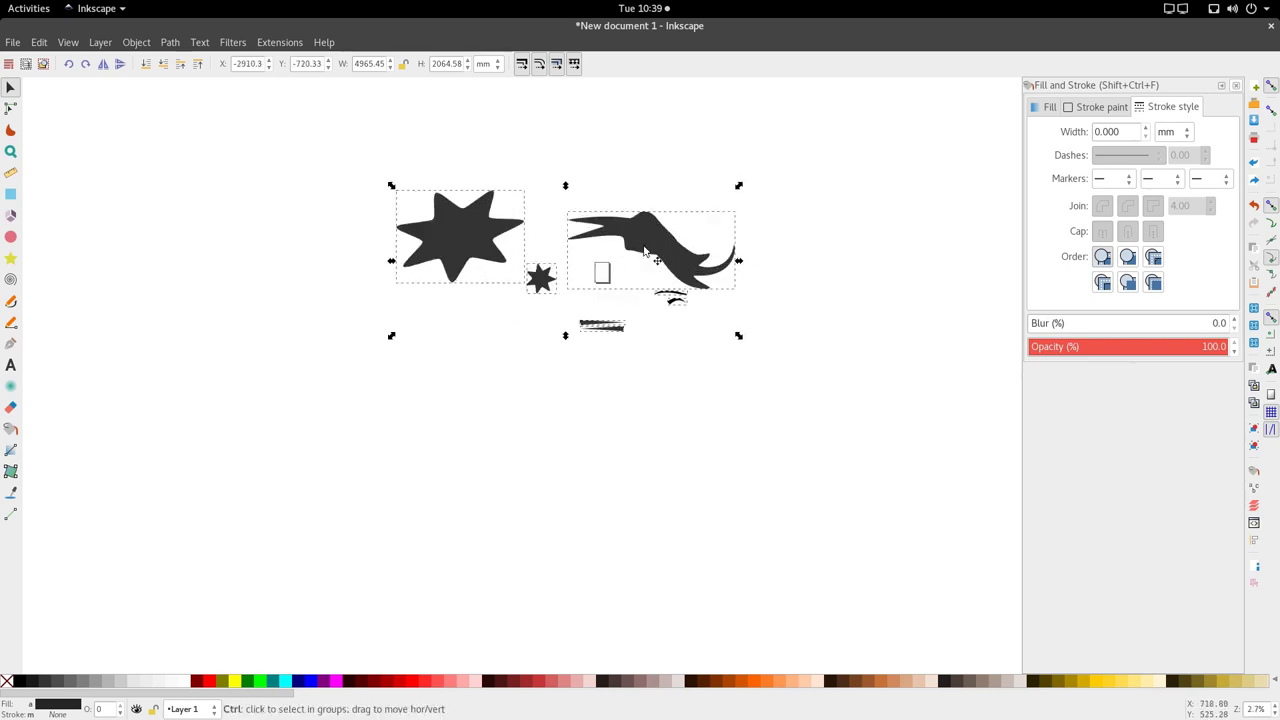
scroll(645, 252, "up", 2)
scroll(645, 252, "up", 1)
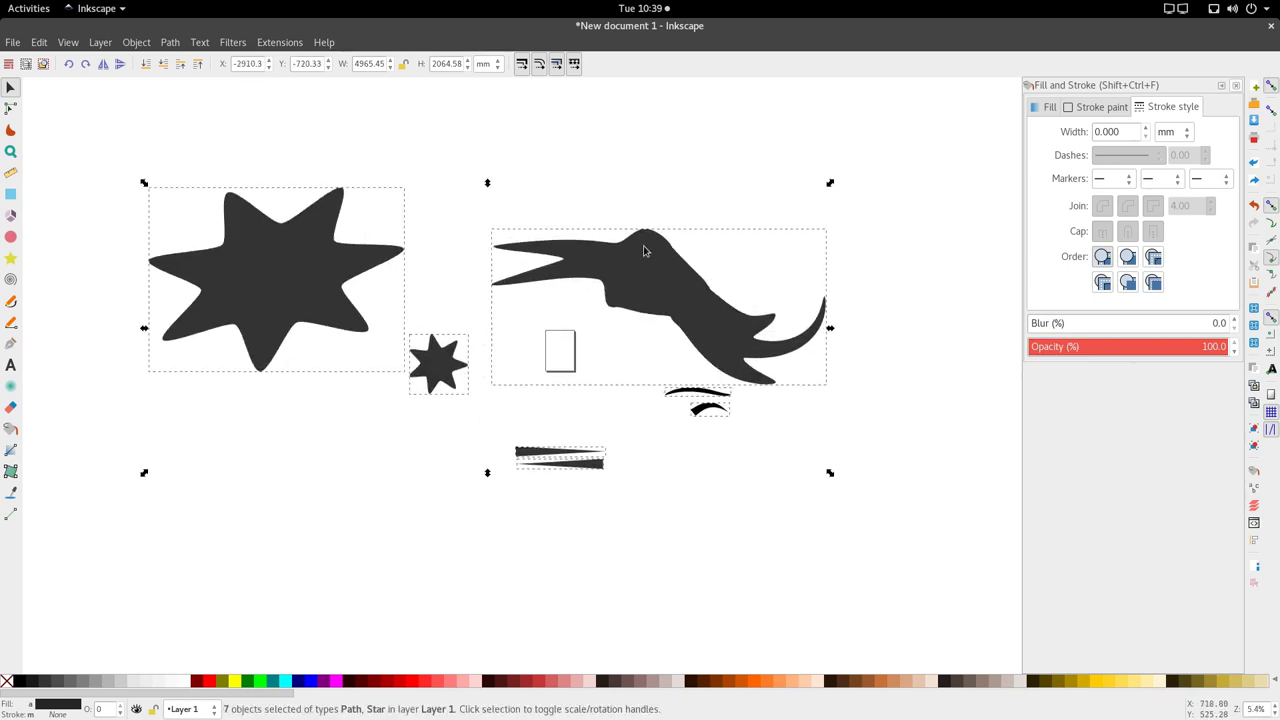